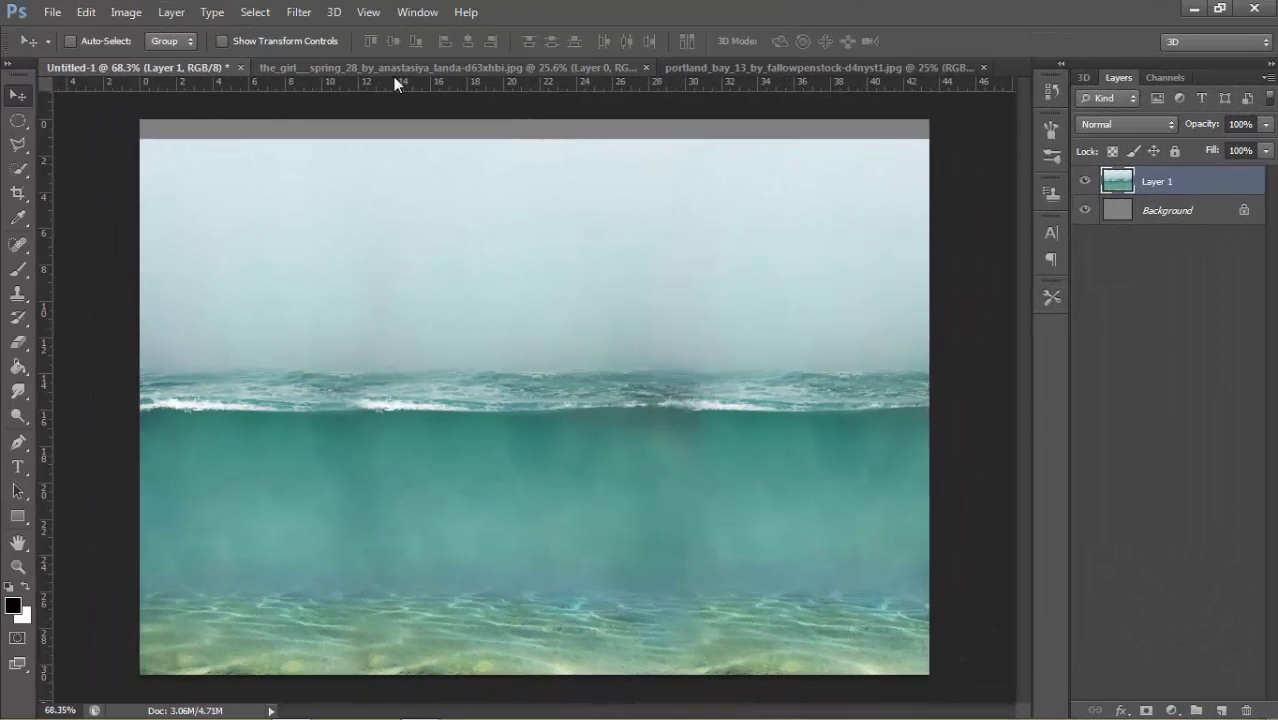
Switch to the portland_bay_13 stormy cloud photo document
left_click(690, 72)
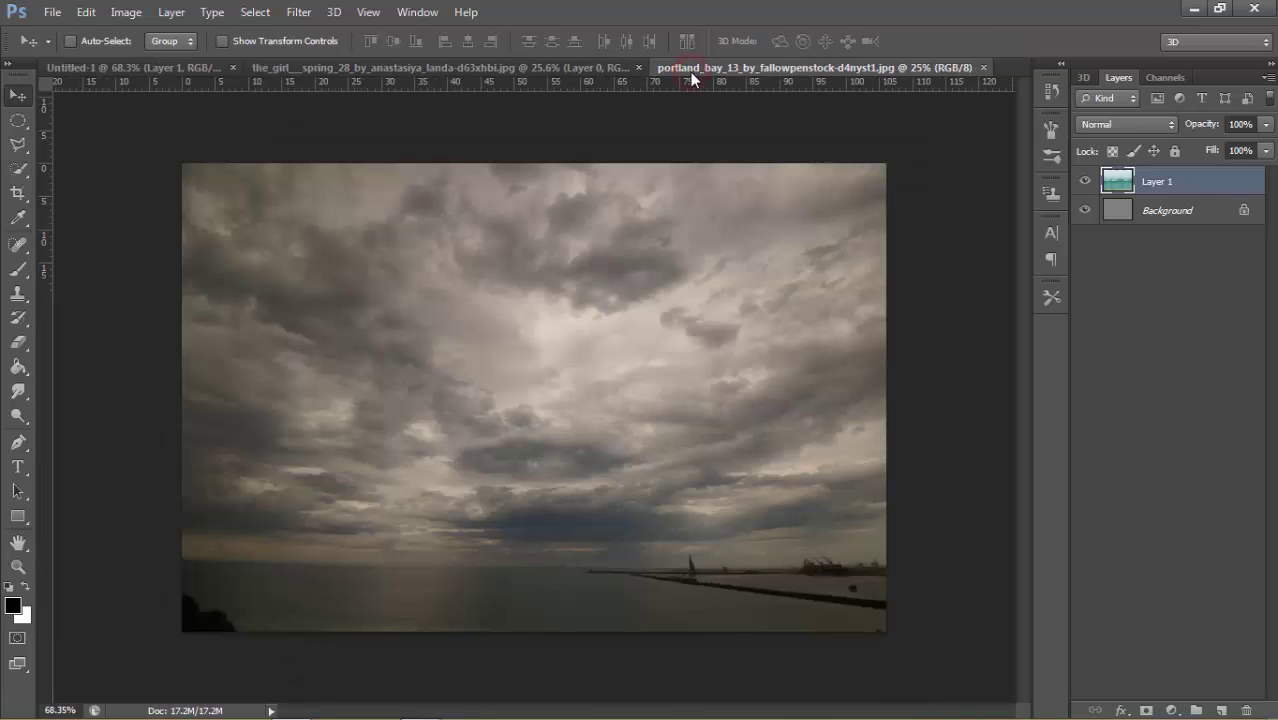
Copy the cloud photo into the underwater composition as Layer 2
mouse_move(627, 222)
left_mouse_down()
mouse_move(185, 72)
mouse_move(375, 174)
left_mouse_up()
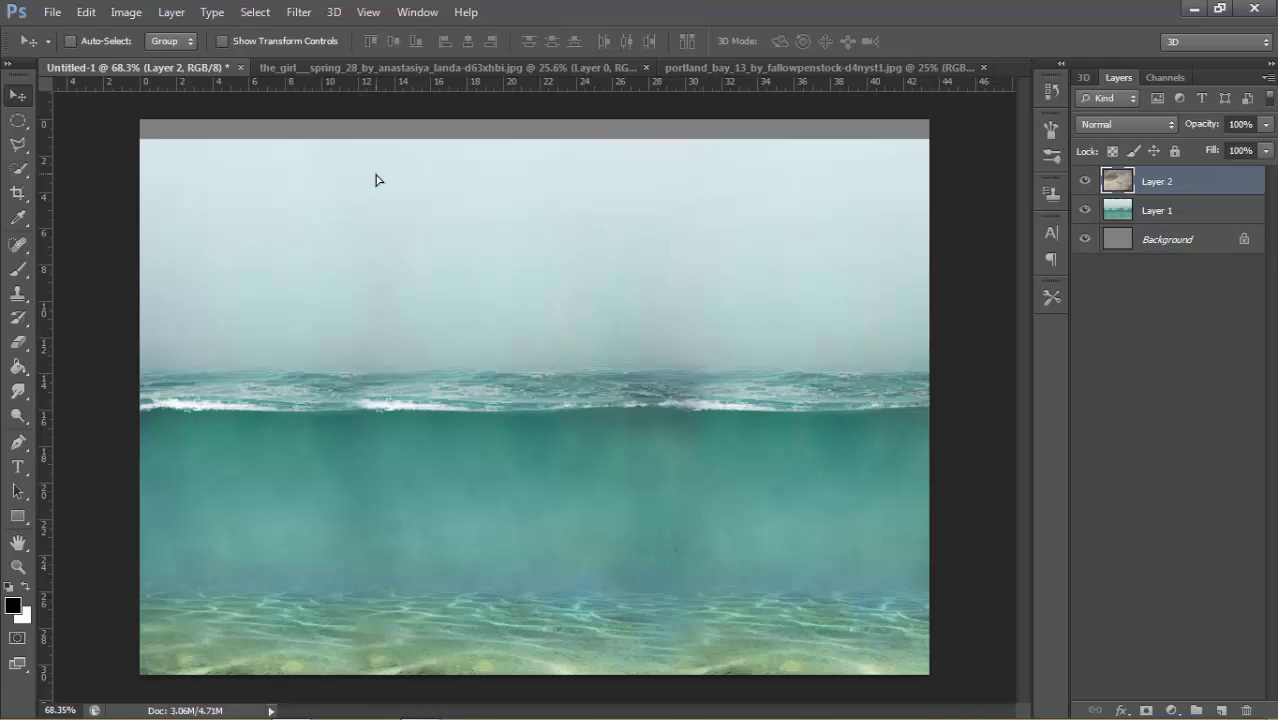
scroll(563, 219, "down", 3)
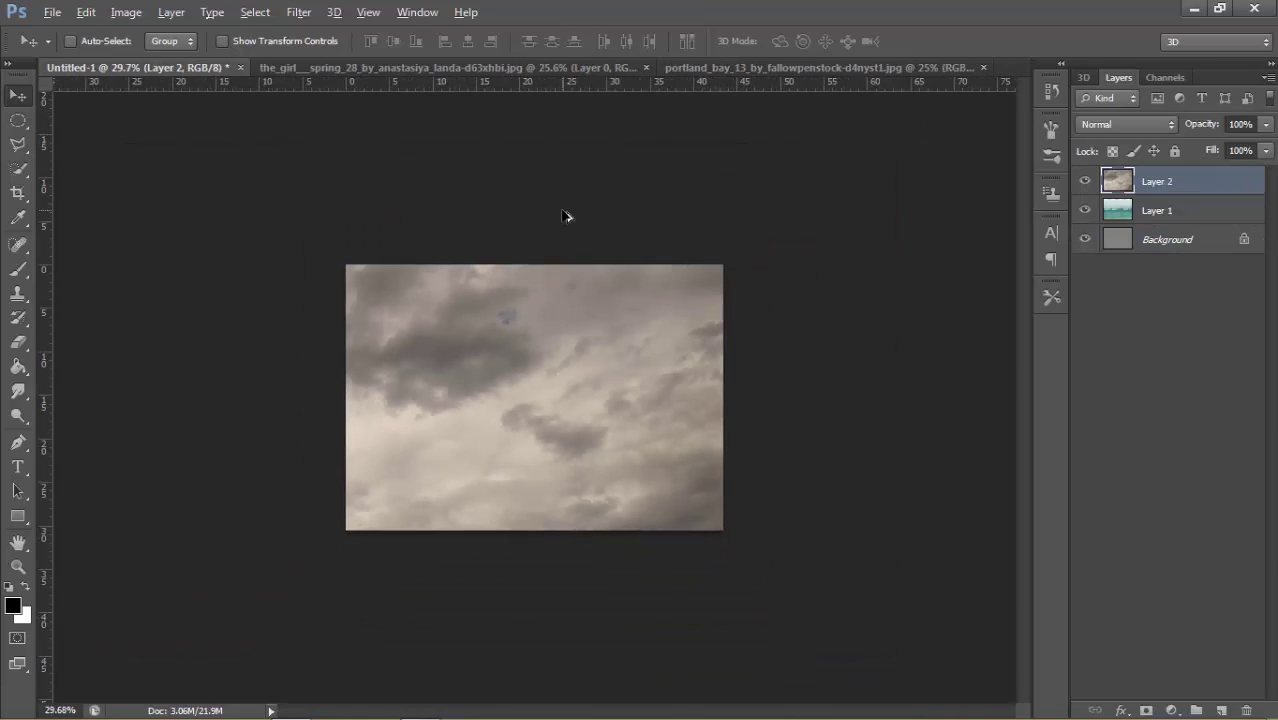
scroll(565, 216, "down", 1)
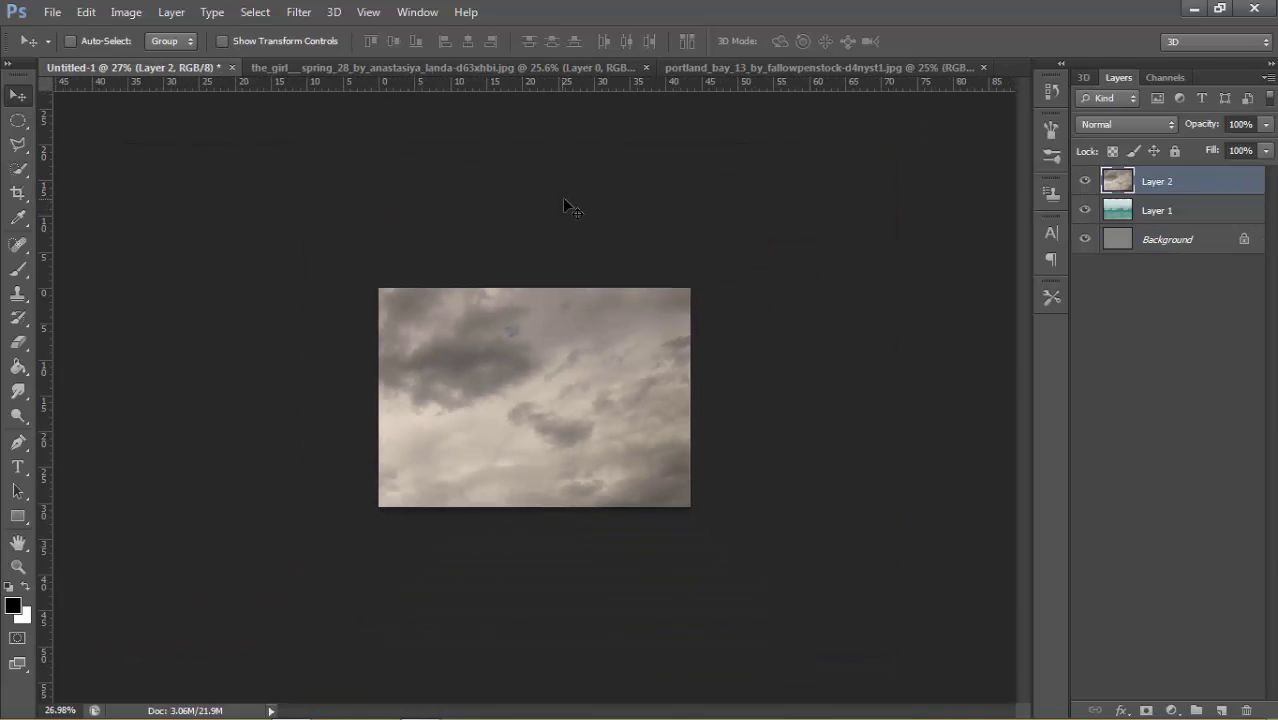
Scale the cloud layer to 43.4% and position it over the upper sky area
key("ctrl+t")
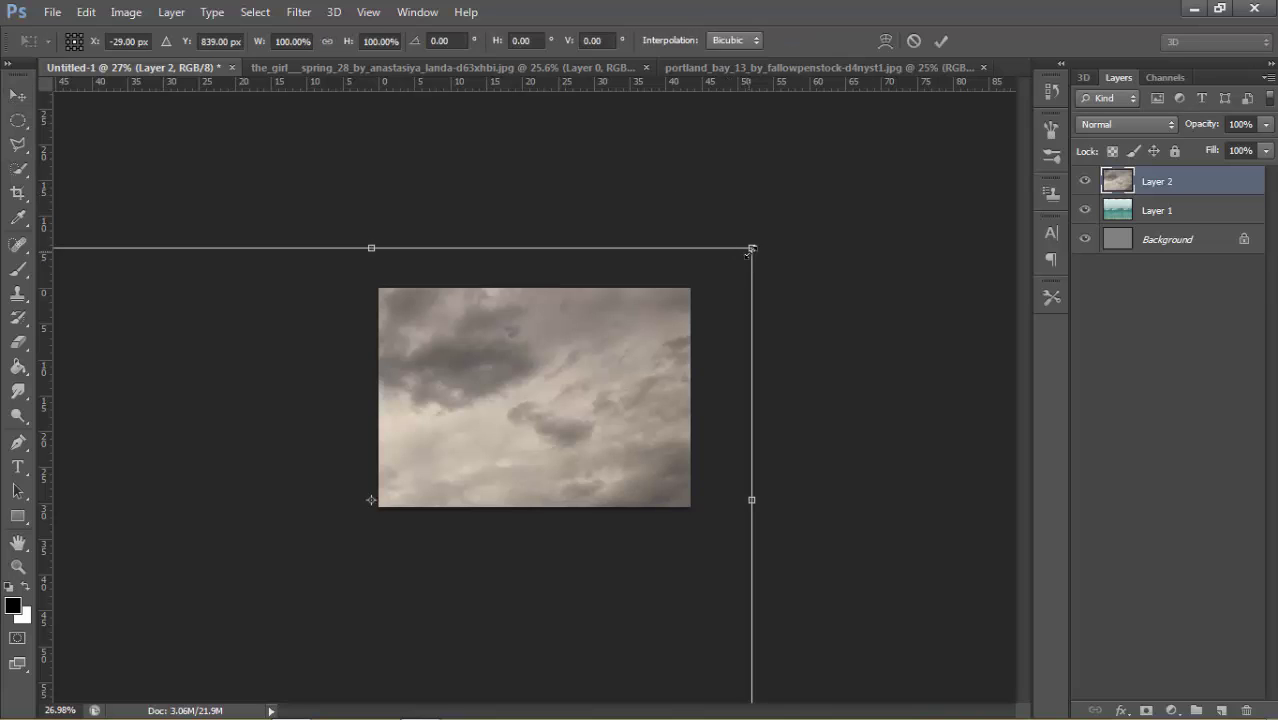
mouse_move(751, 249)
left_mouse_down()
mouse_move(509, 408)
mouse_move(641, 289)
left_mouse_up()
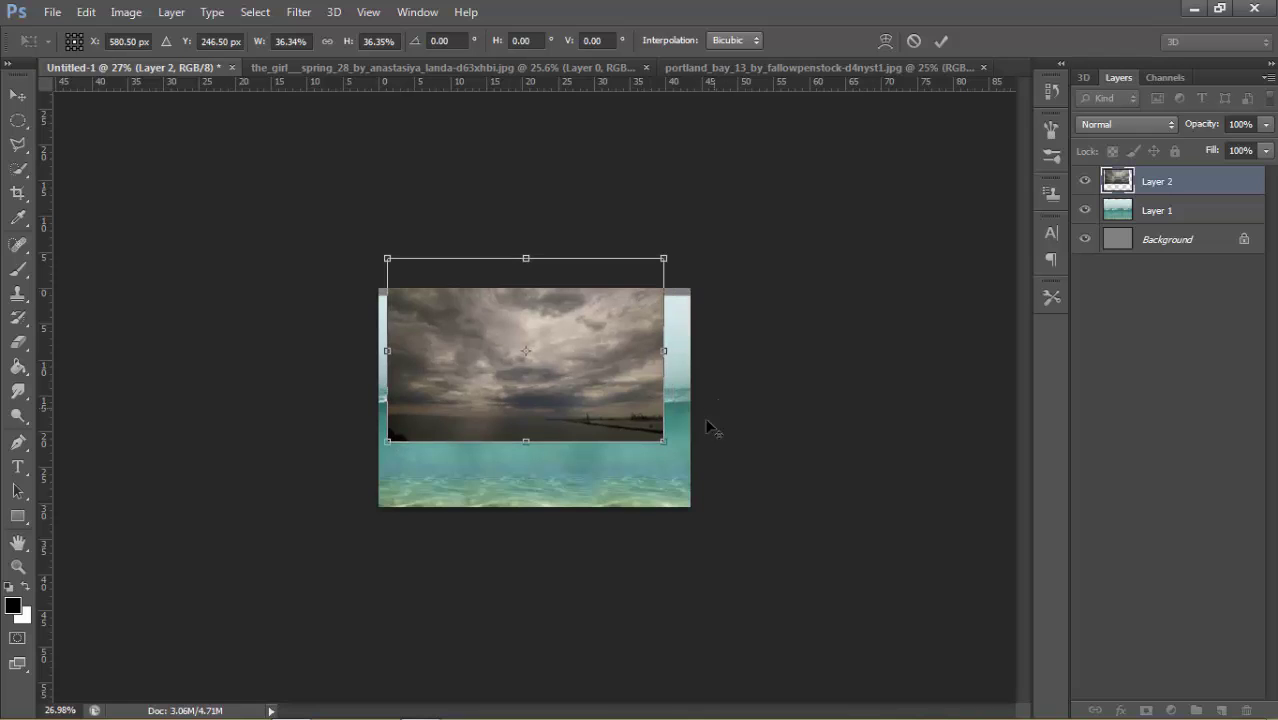
mouse_move(663, 441)
left_mouse_down()
mouse_move(693, 453)
mouse_move(657, 415)
left_mouse_up()
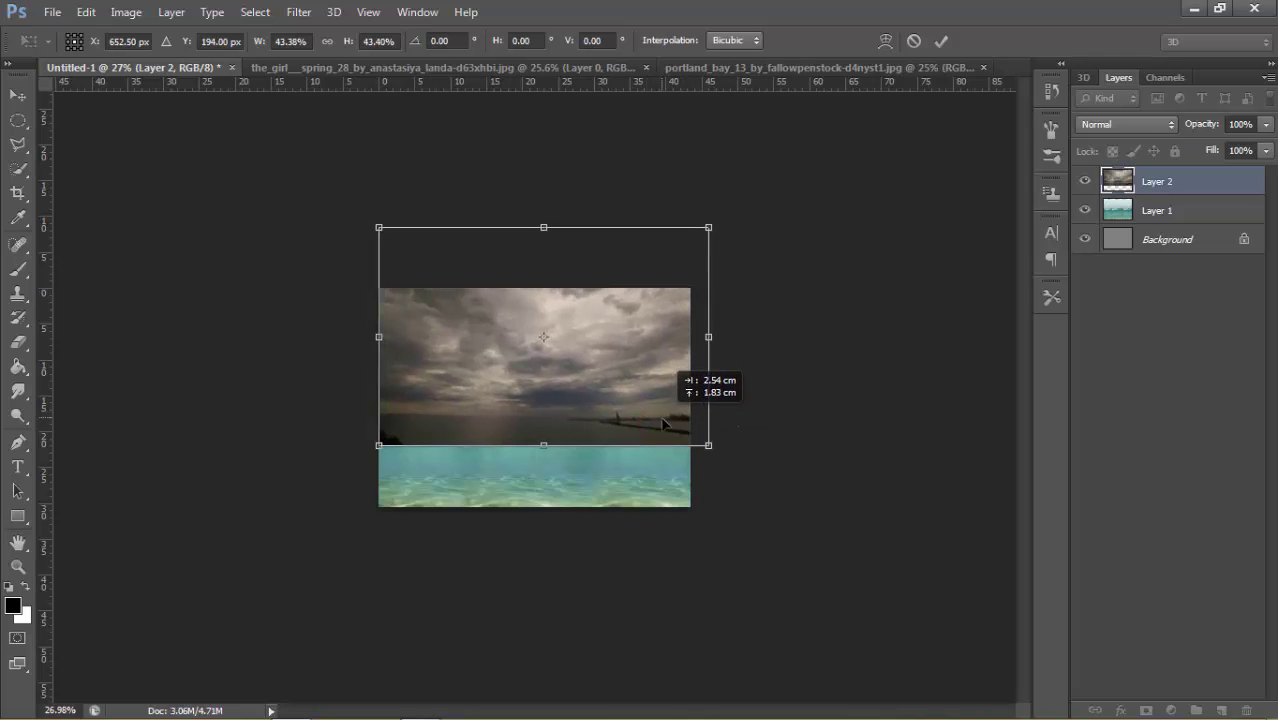
left_click_drag(660, 415, 662, 426)
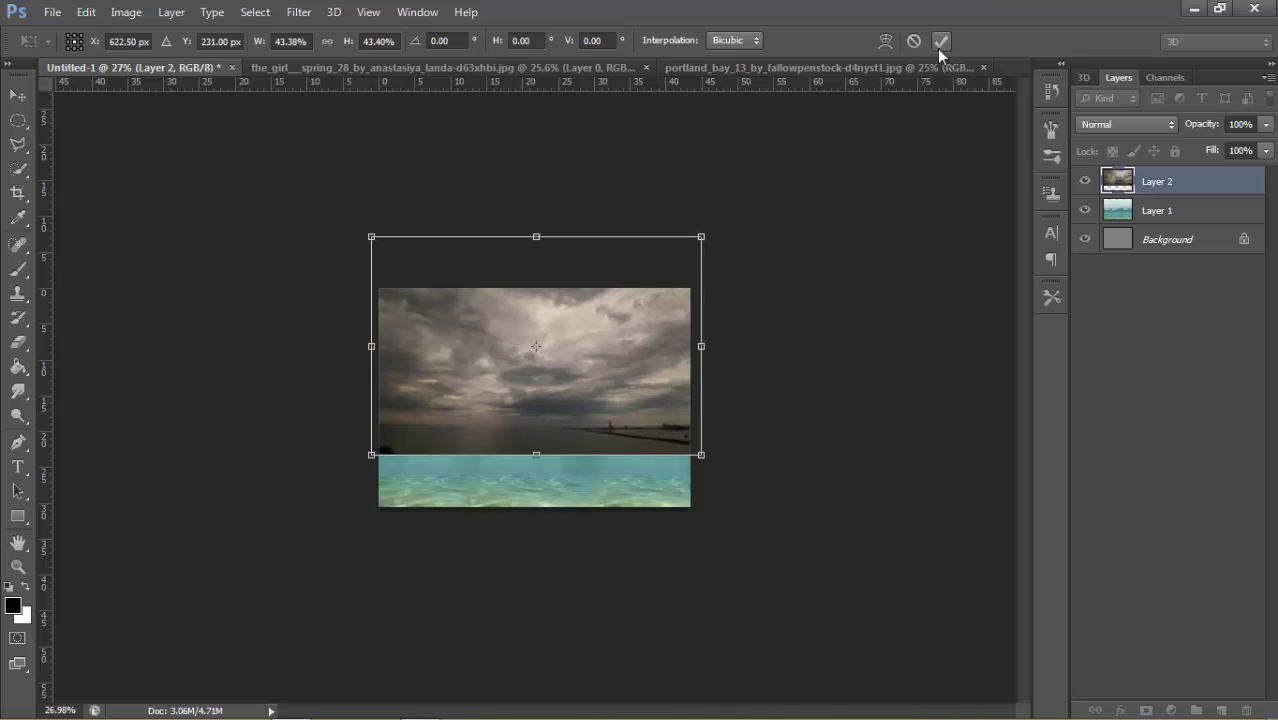
left_click(940, 44)
scroll(657, 304, "up", 1)
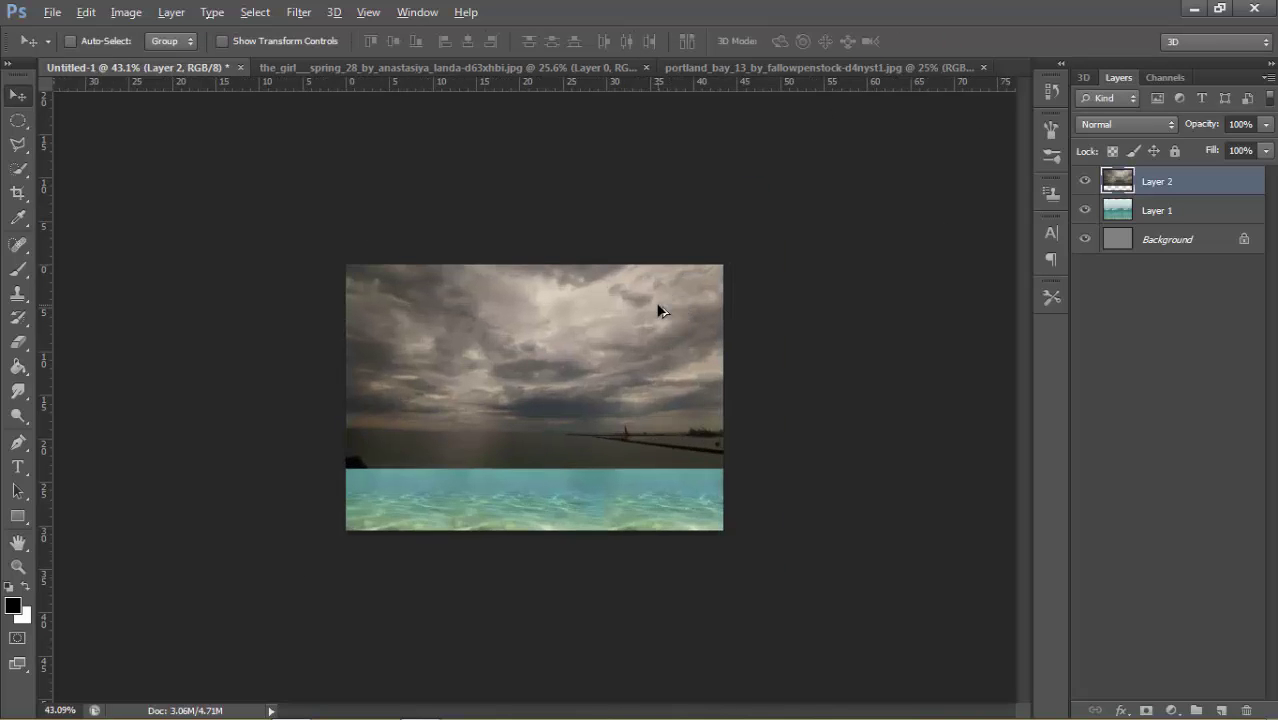
scroll(657, 304, "up", 2)
scroll(657, 304, "up", 1)
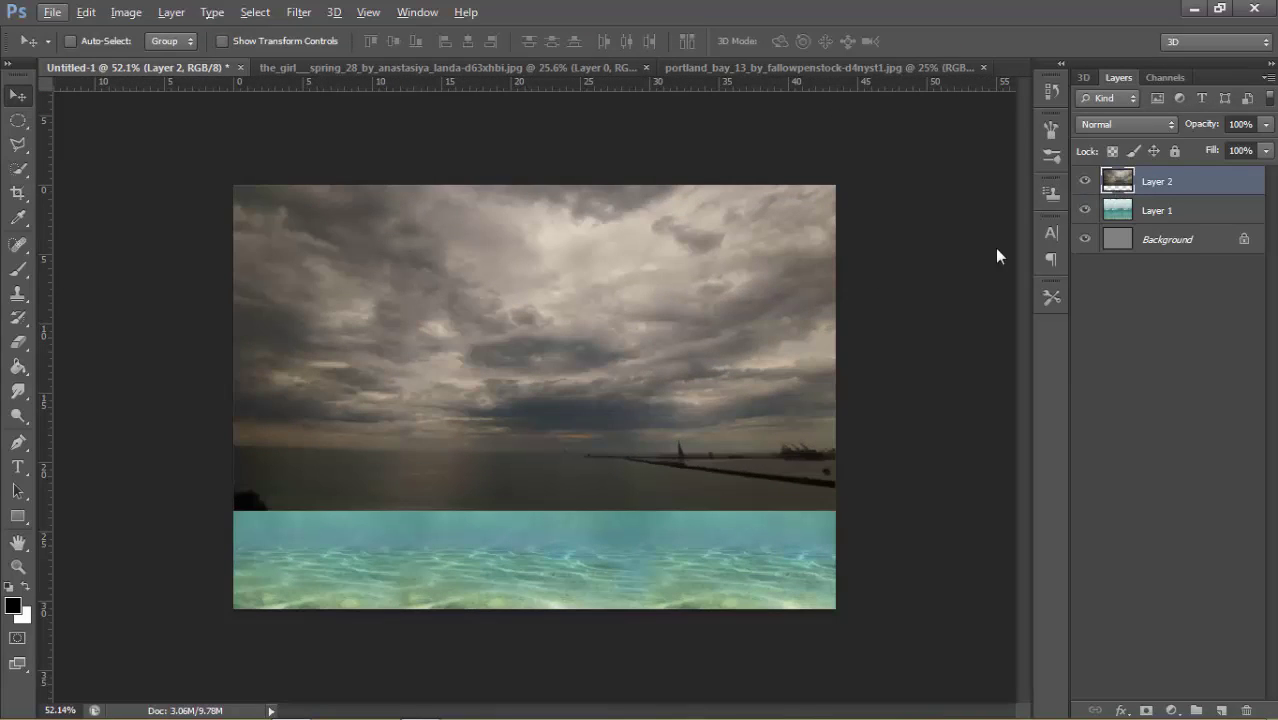
Mask Layer 2 with a black-to-white gradient fading the clouds out below the horizon
left_click(1147, 710)
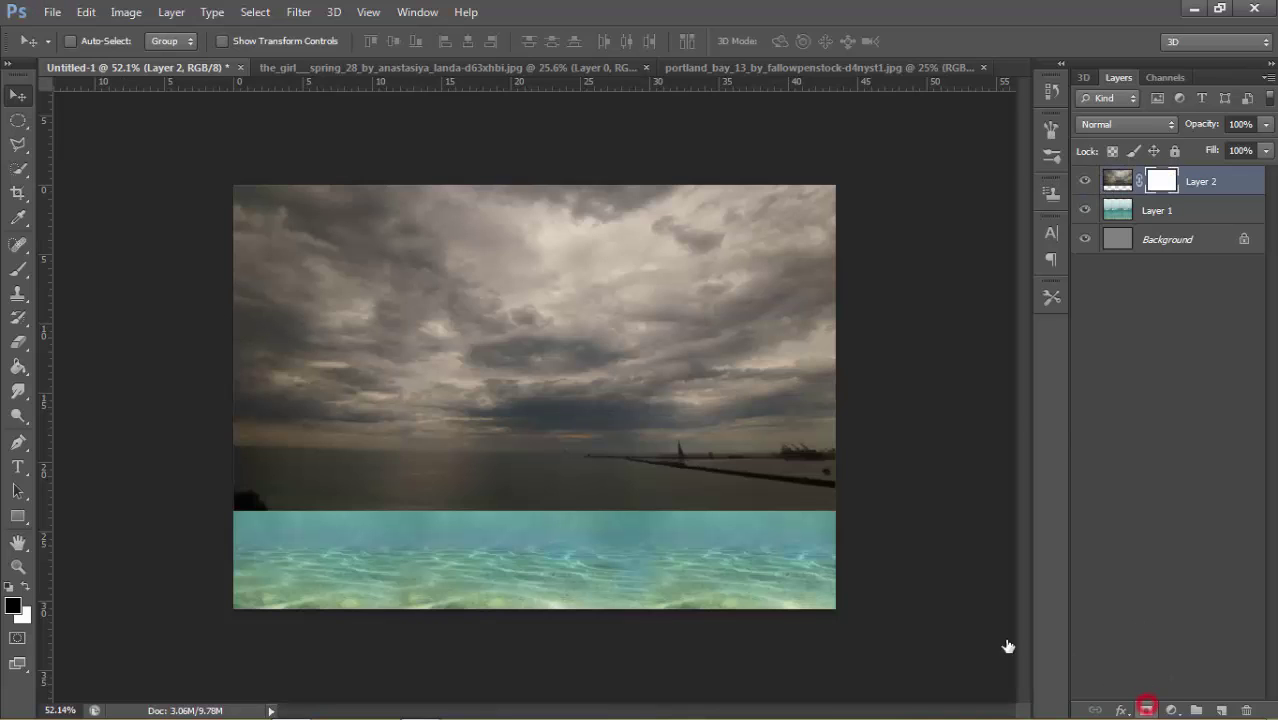
left_click(17, 370)
left_click(70, 367)
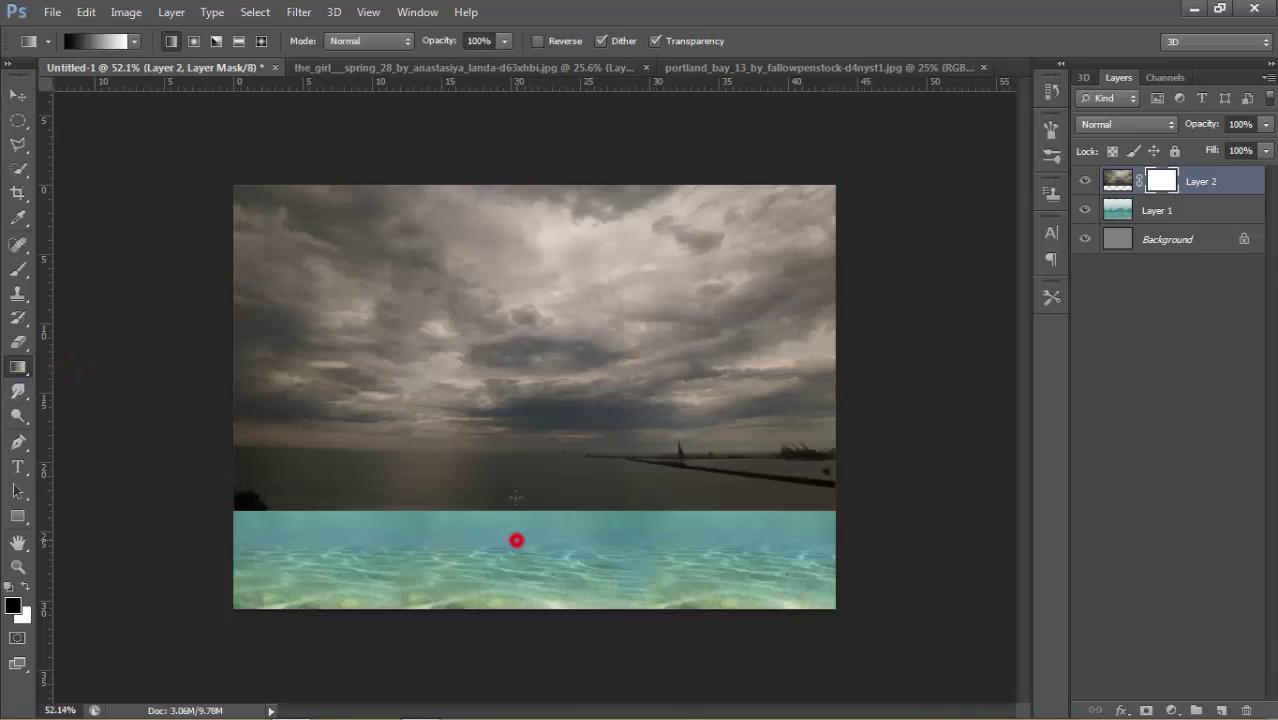
mouse_move(516, 540)
left_mouse_down()
mouse_move(511, 450)
mouse_move(549, 451)
mouse_move(539, 378)
mouse_move(553, 390)
mouse_move(537, 380)
mouse_move(555, 379)
mouse_move(553, 437)
mouse_move(551, 425)
left_mouse_up()
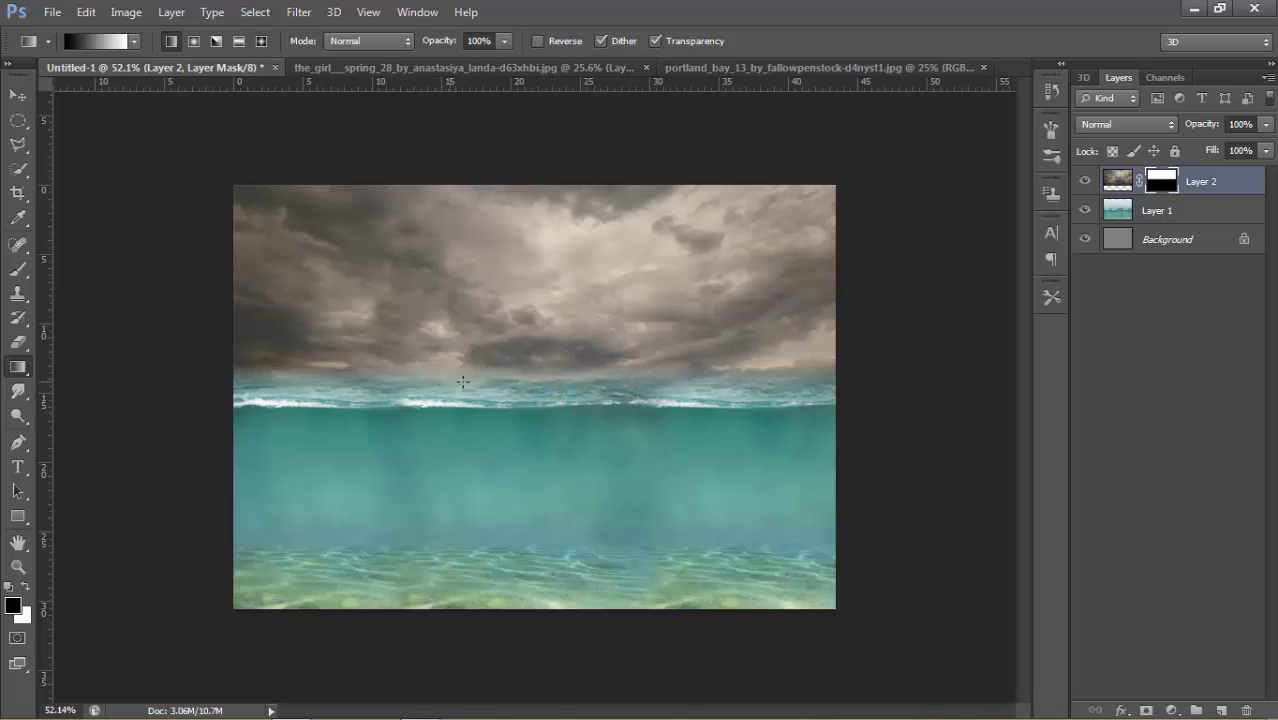
Paint white on Layer 2's mask with a 119 px brush to extend dark clouds to the waterline
left_click(18, 96)
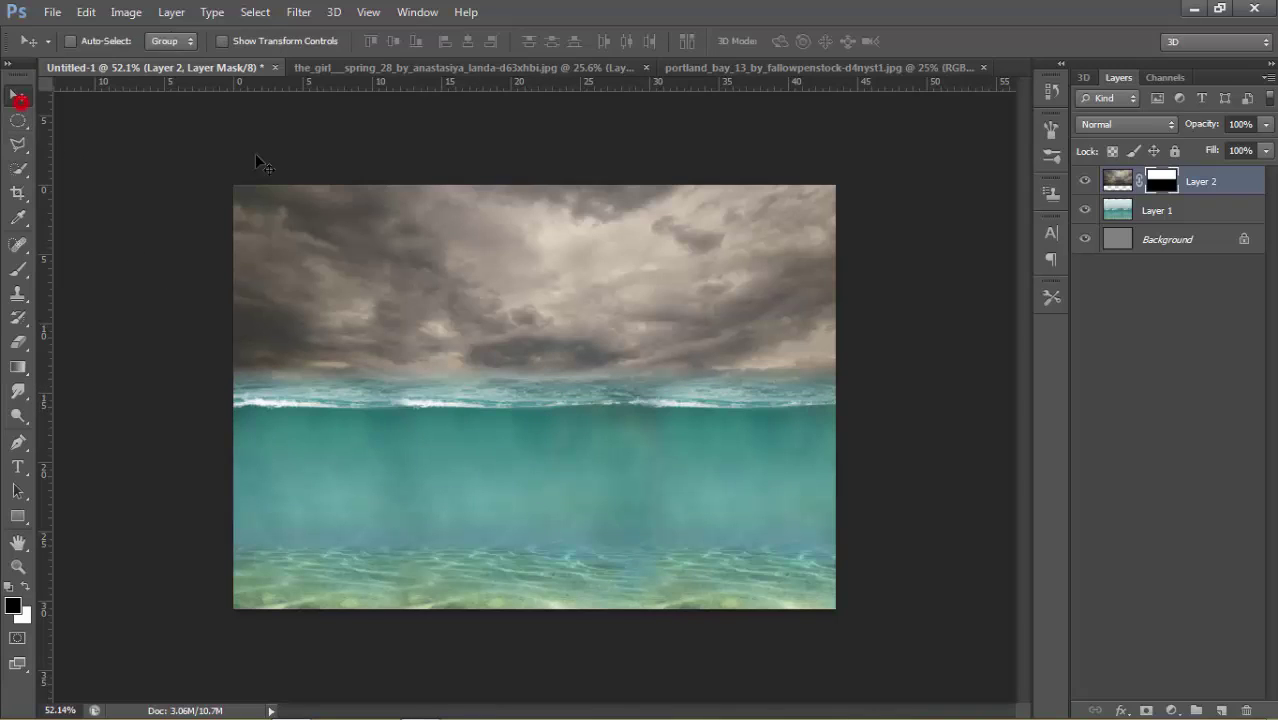
key("alt")
left_click(18, 270)
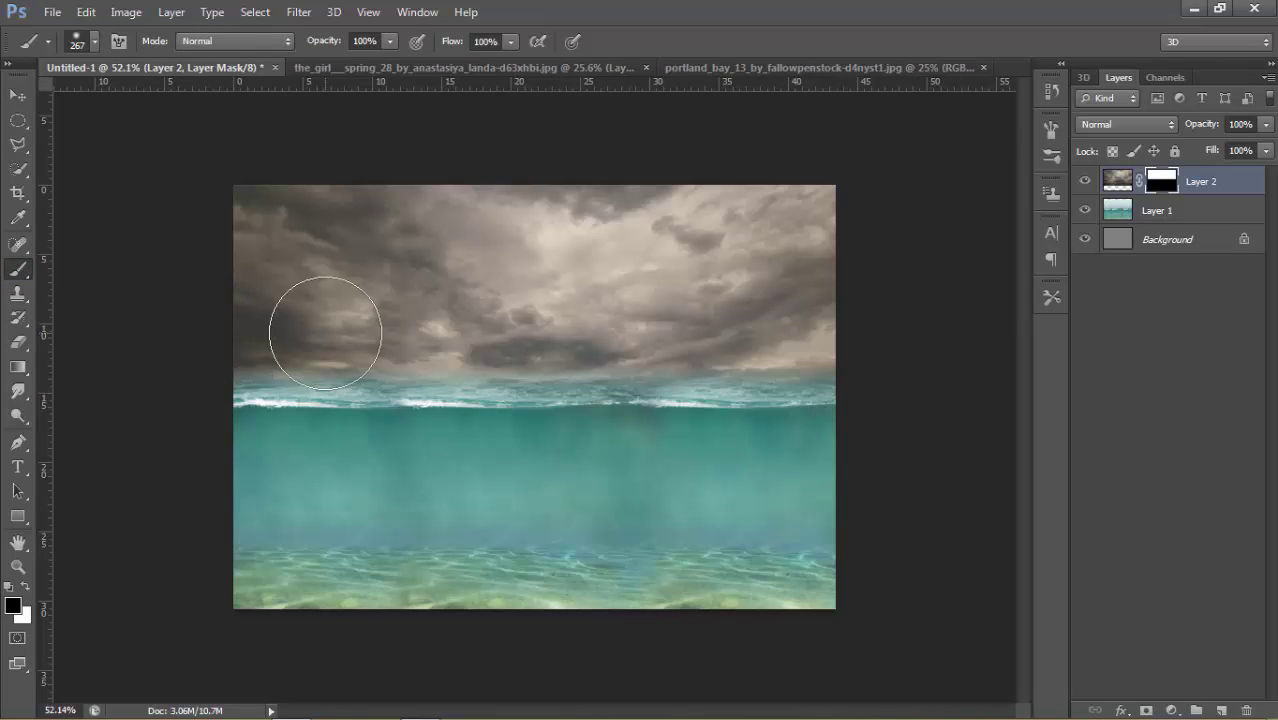
right_click(417, 318)
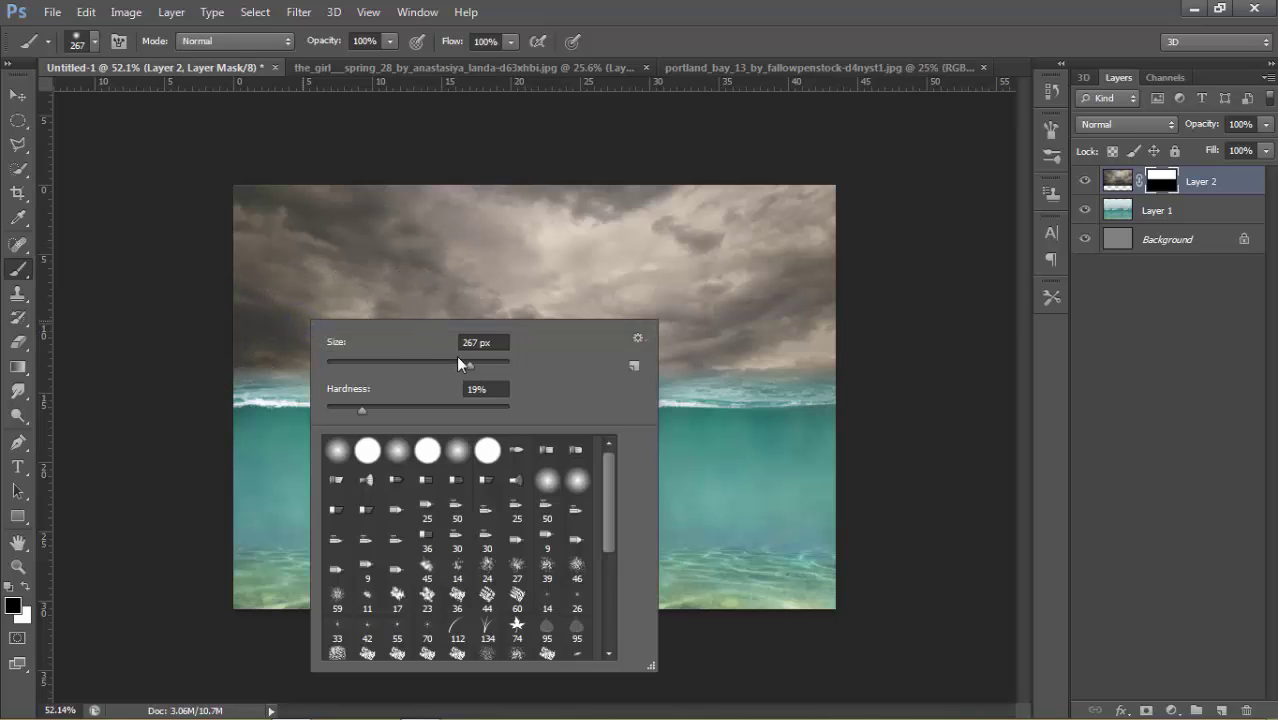
left_click(428, 362)
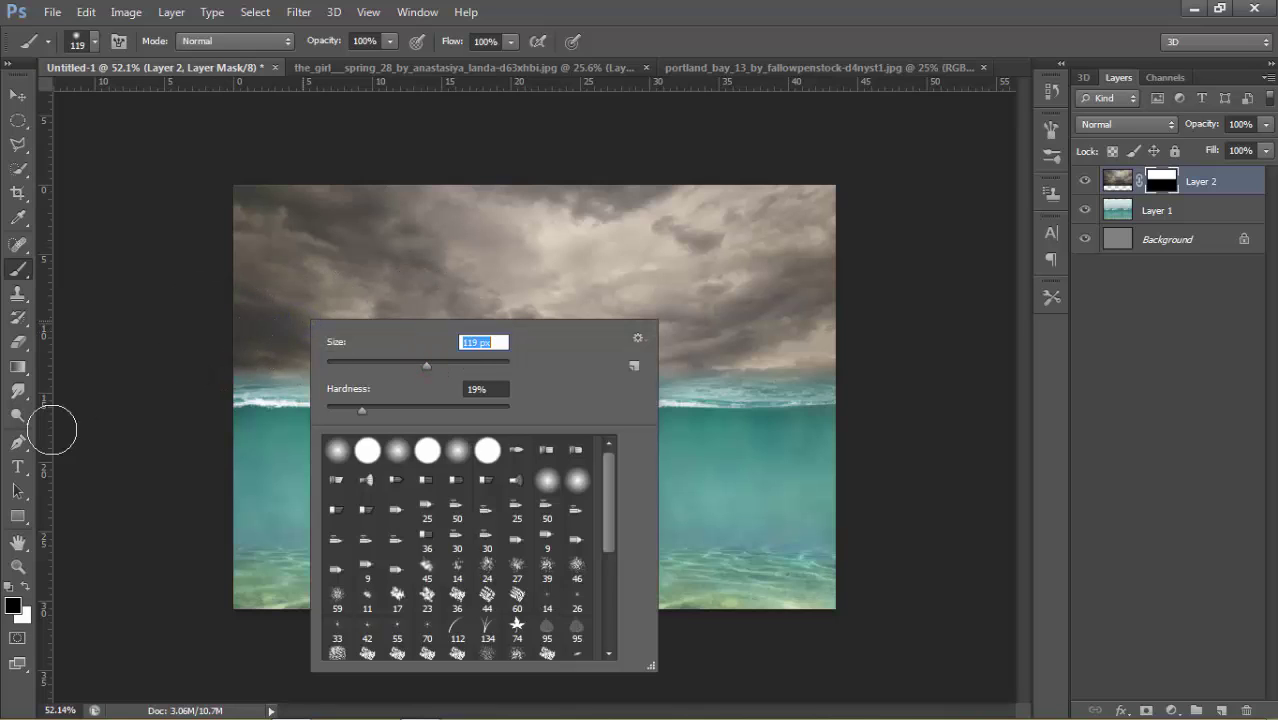
left_click(23, 588)
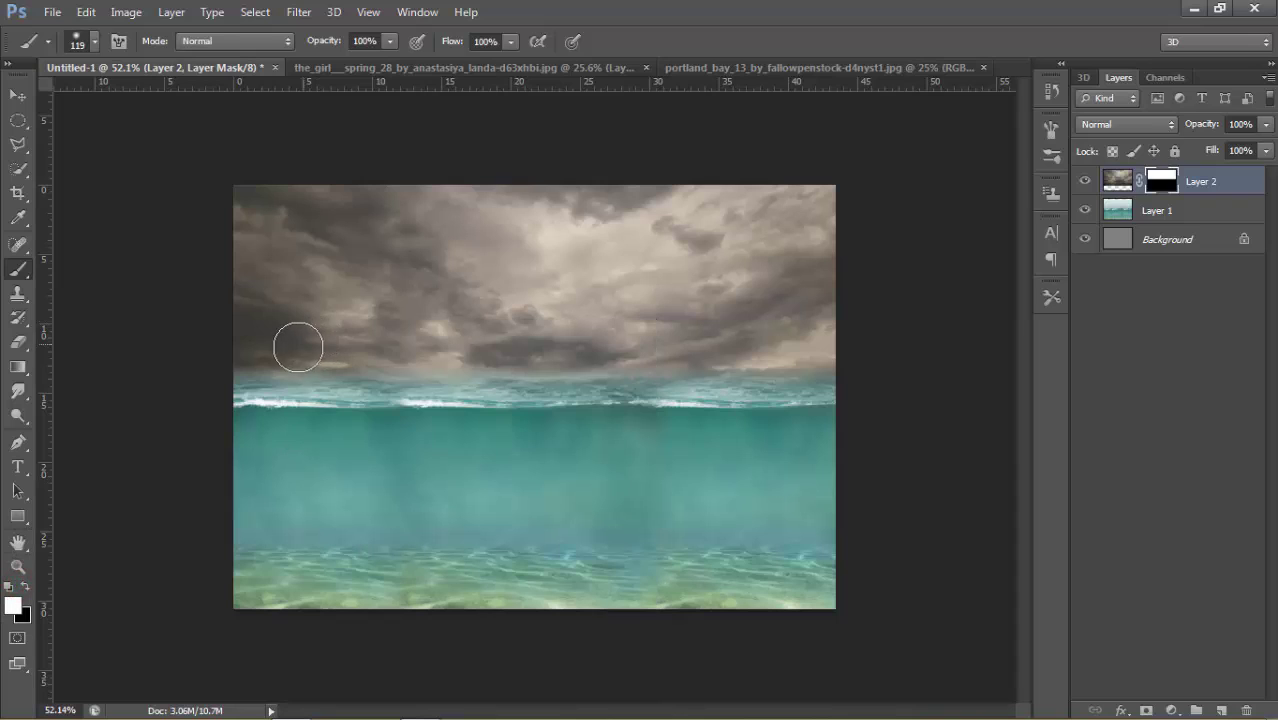
mouse_move(241, 356)
left_mouse_down()
mouse_move(834, 354)
mouse_move(534, 357)
left_mouse_up()
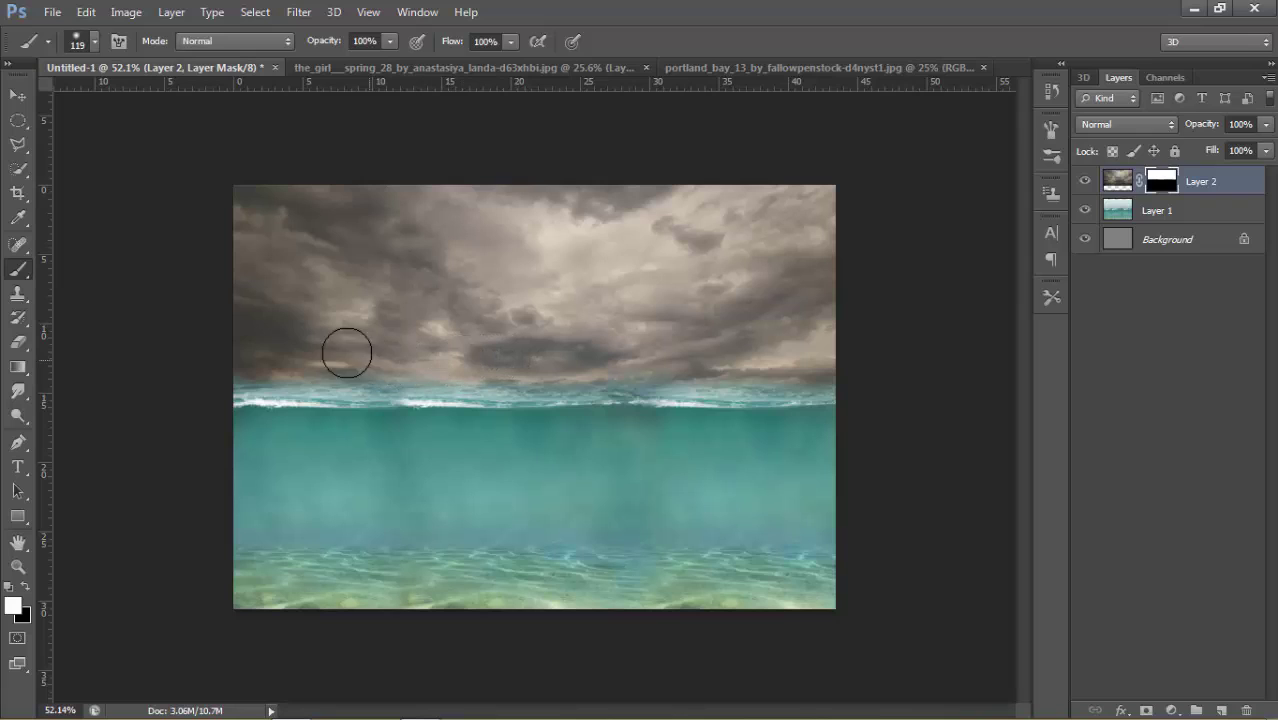
mouse_move(236, 371)
left_mouse_down()
mouse_move(325, 357)
mouse_move(348, 377)
left_mouse_up()
mouse_move(253, 363)
left_mouse_down()
mouse_move(240, 363)
mouse_move(542, 371)
left_mouse_up()
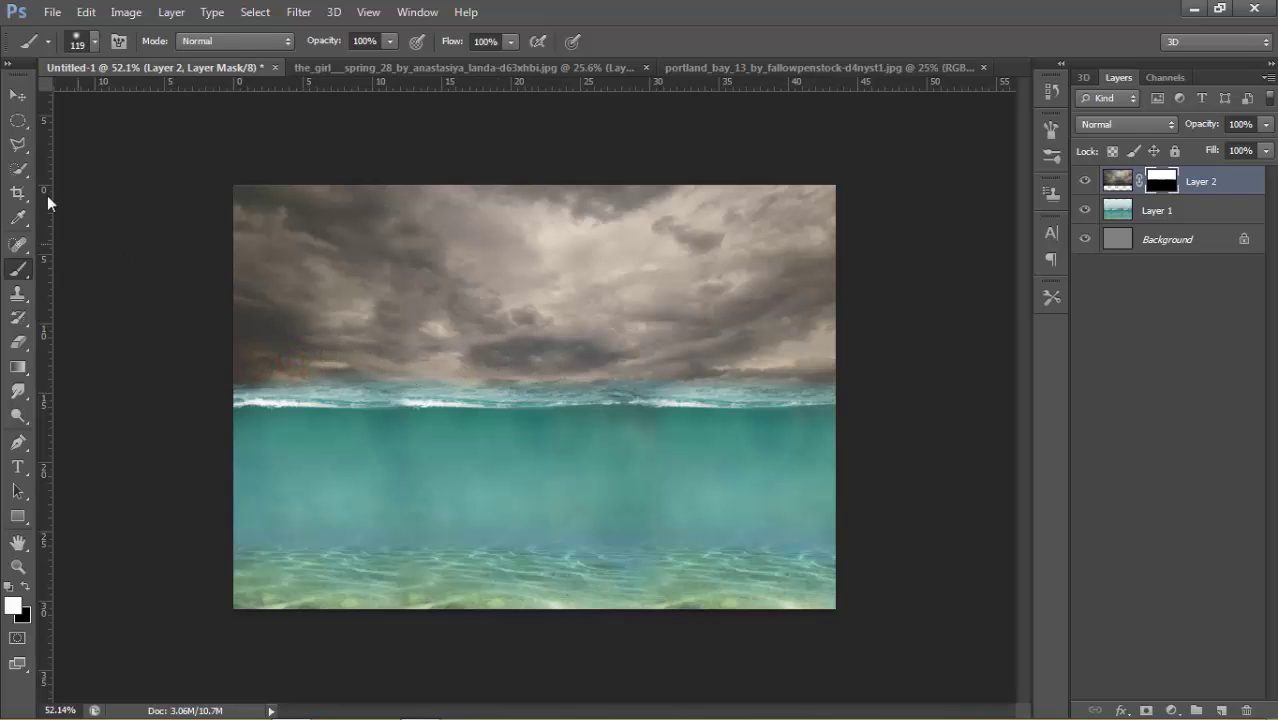
left_click(14, 96)
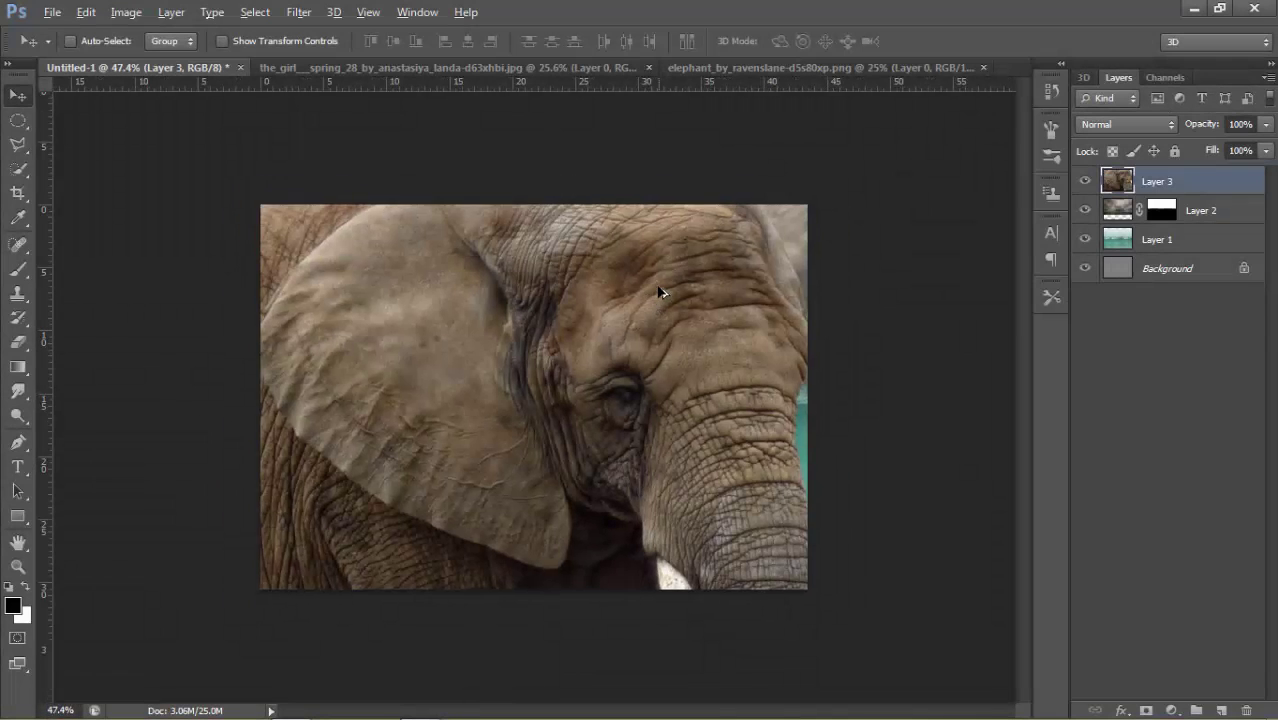
Shrink the elephant to about a third of its size and move it into the water
scroll(658, 292, "down", 5)
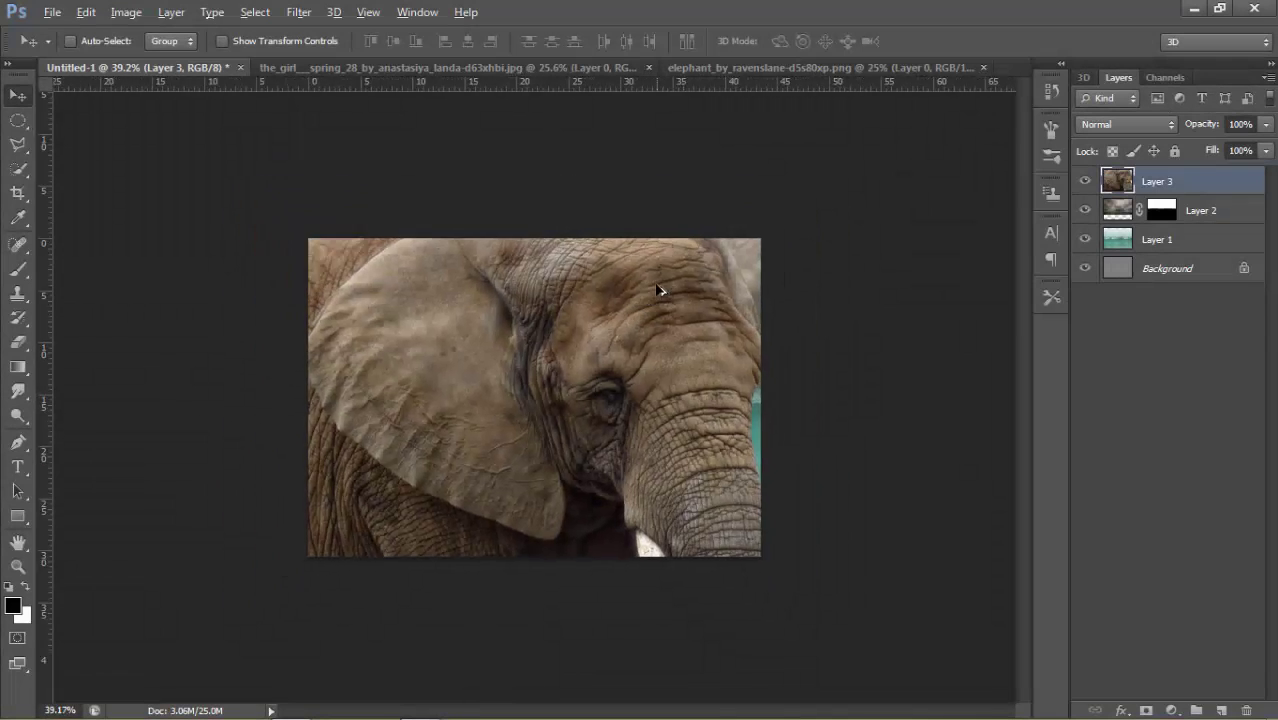
key("ctrl+t")
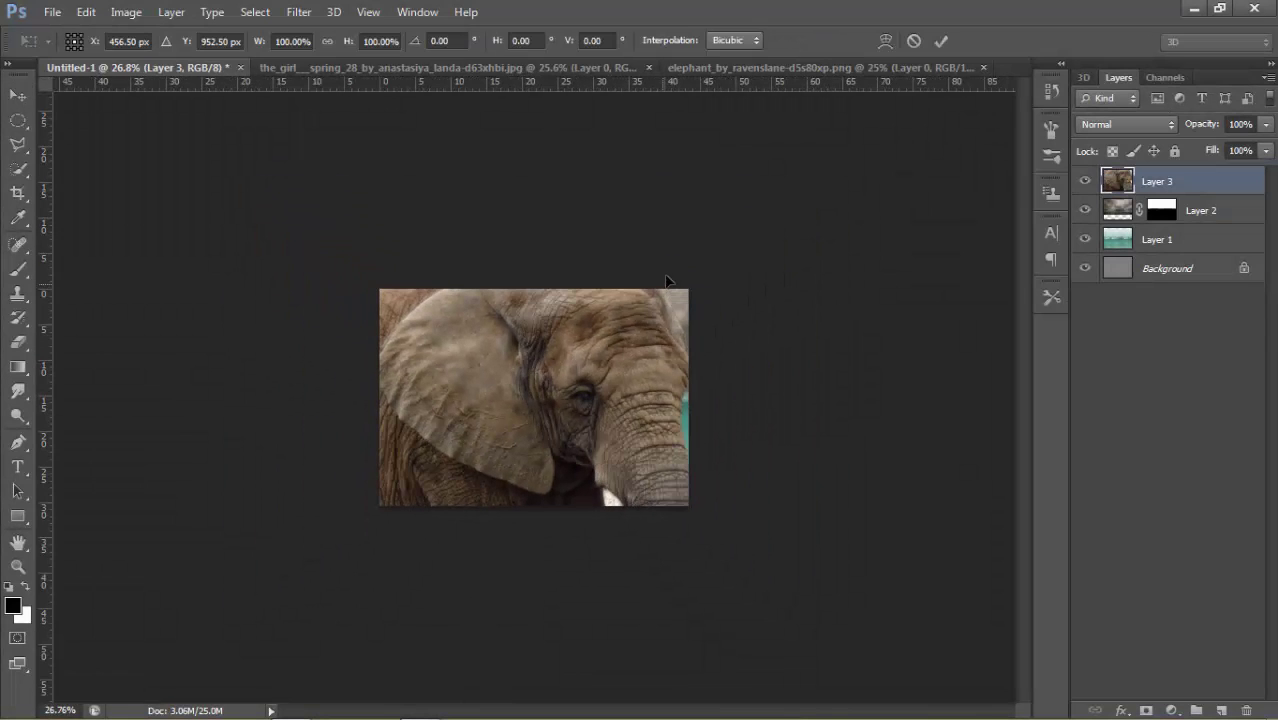
mouse_move(722, 282)
left_mouse_down()
mouse_move(535, 460)
mouse_move(575, 342)
left_mouse_up()
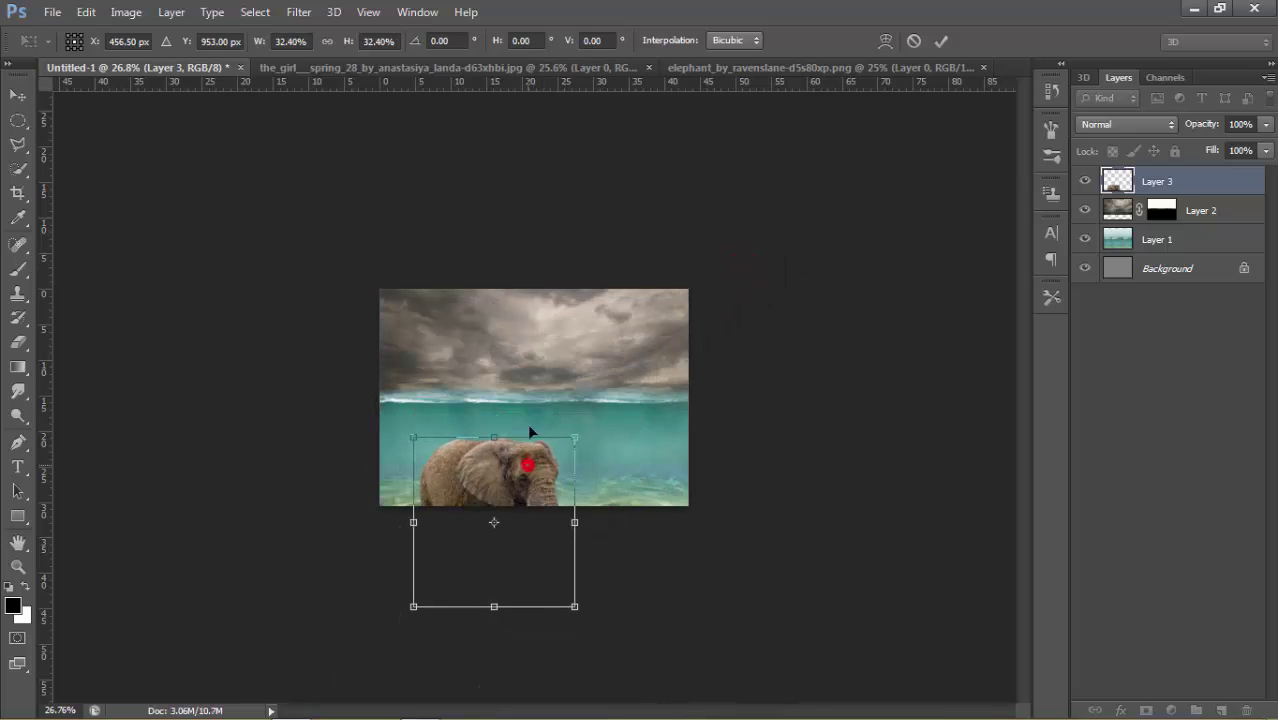
scroll(576, 342, "up", 1)
scroll(578, 350, "up", 3)
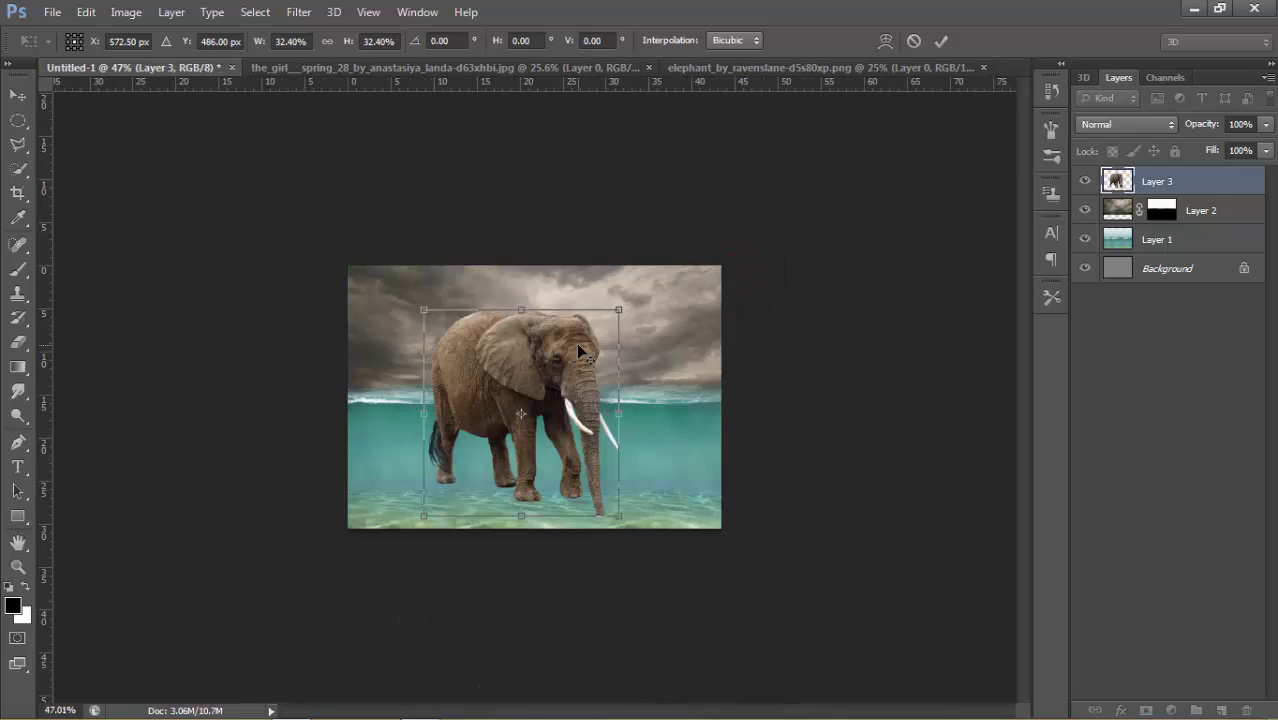
left_click_drag(592, 357, 592, 364)
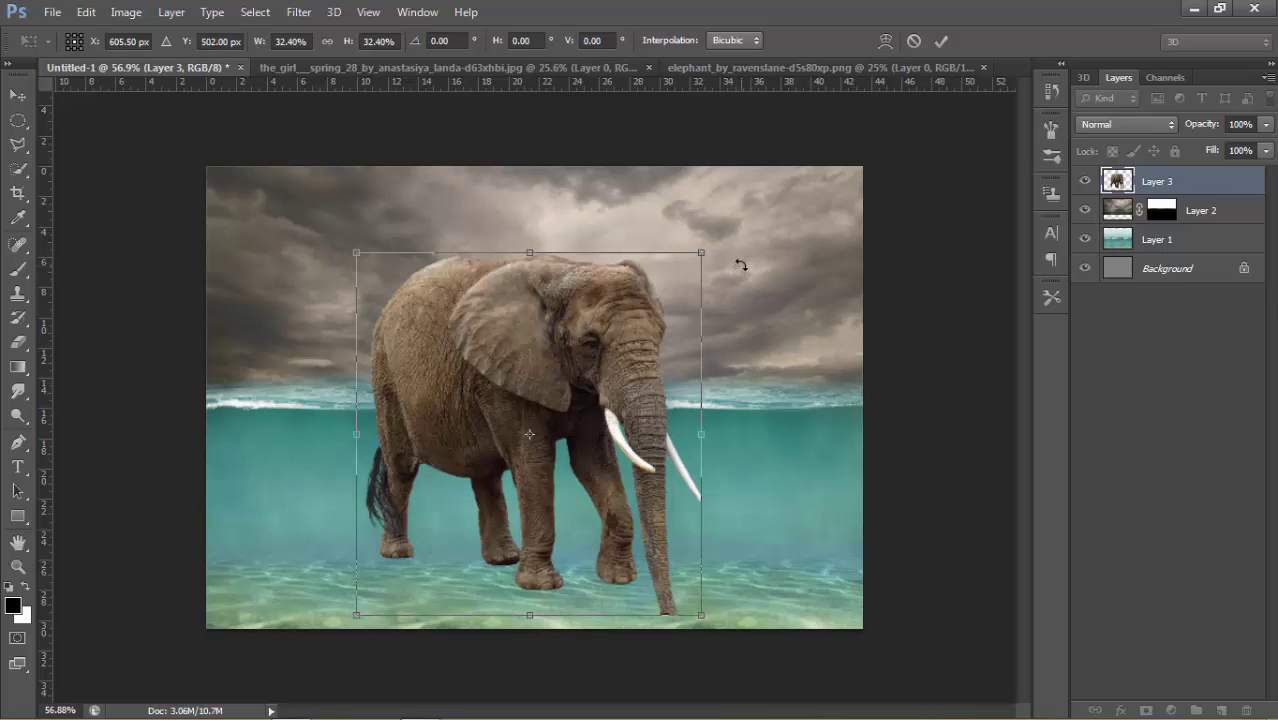
Fine-tune the elephant's scale to about 26%, commit, and lower it in the sea
left_click(679, 294)
left_click_drag(702, 253, 684, 269)
left_click_drag(636, 322, 642, 333)
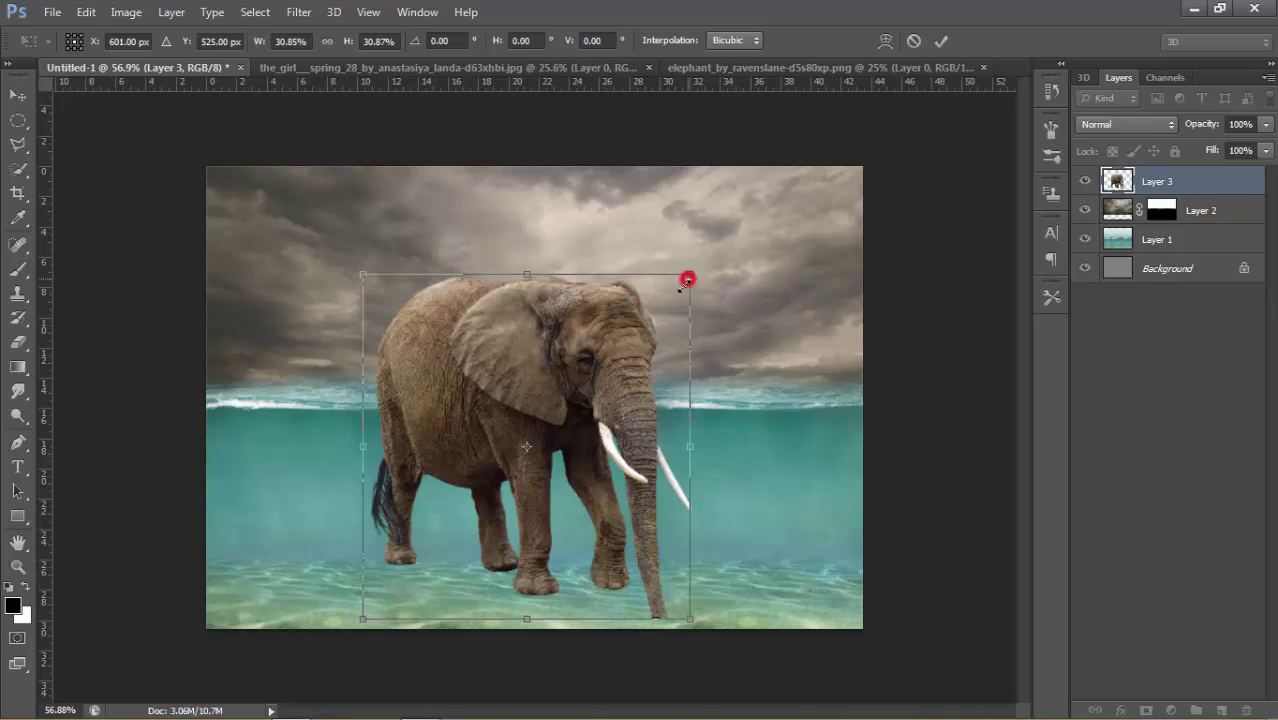
left_click_drag(688, 280, 676, 290)
left_click_drag(633, 332, 635, 336)
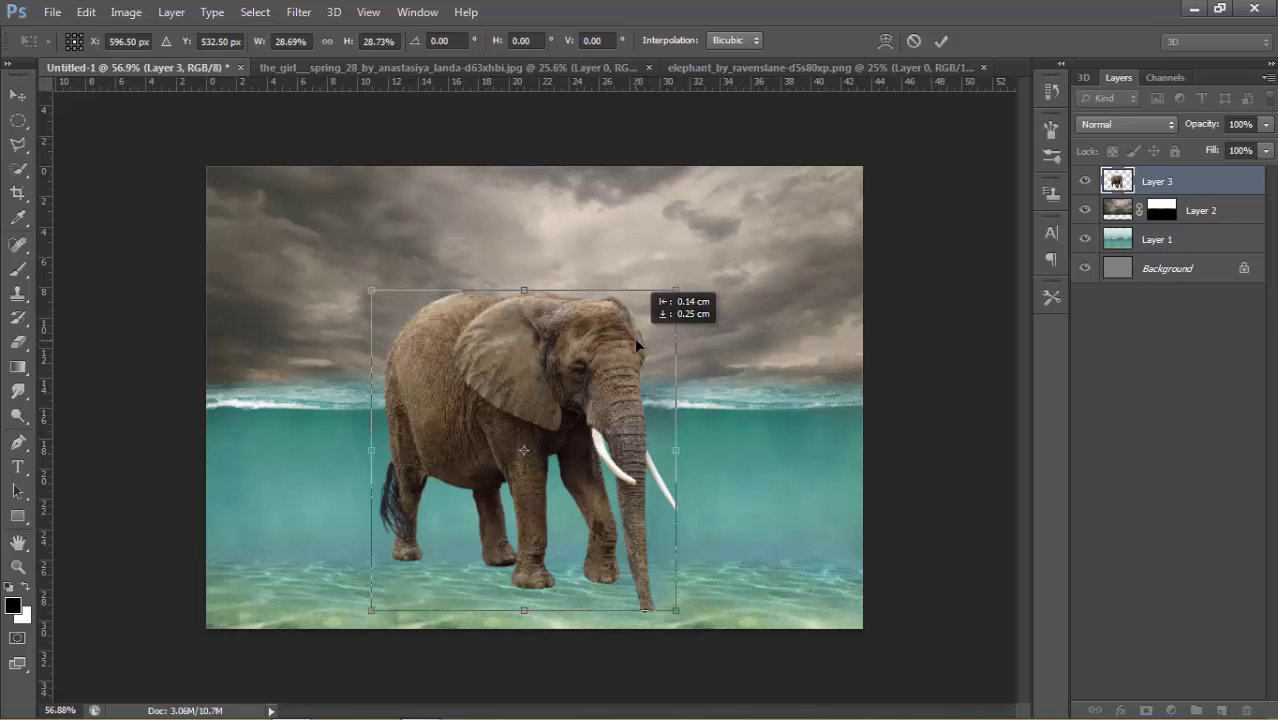
left_click_drag(670, 297, 661, 308)
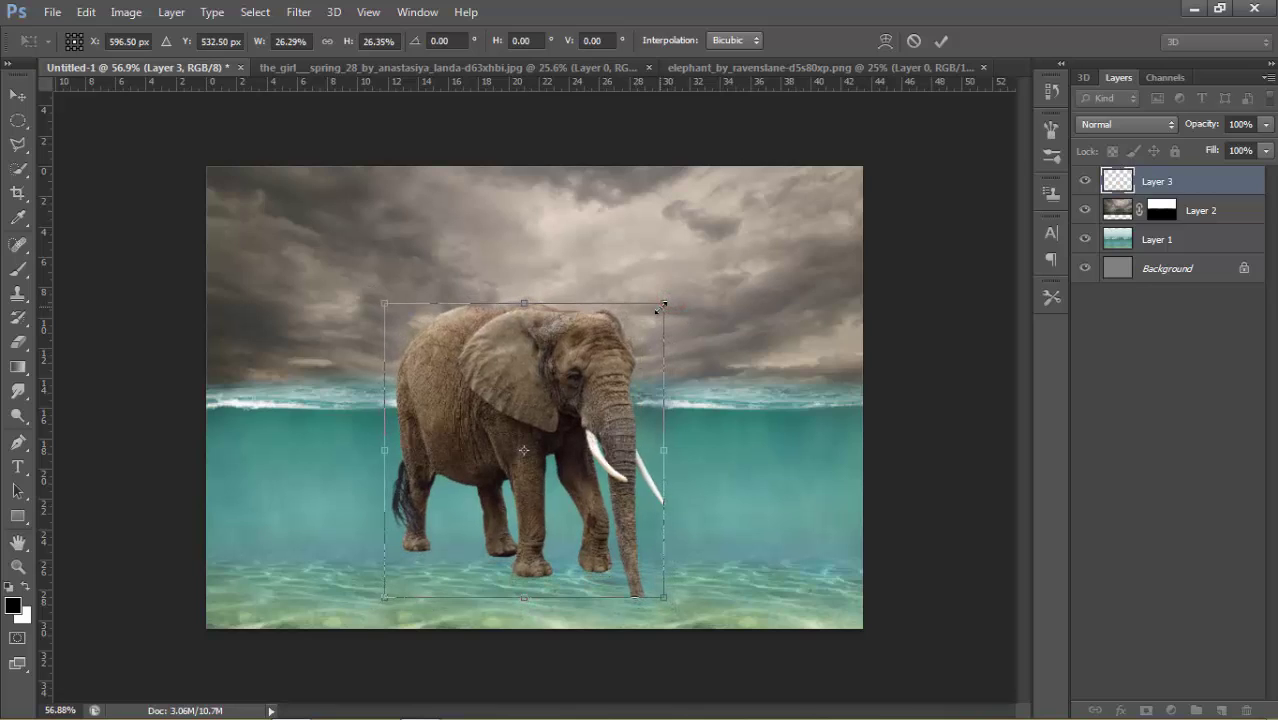
left_click(940, 42)
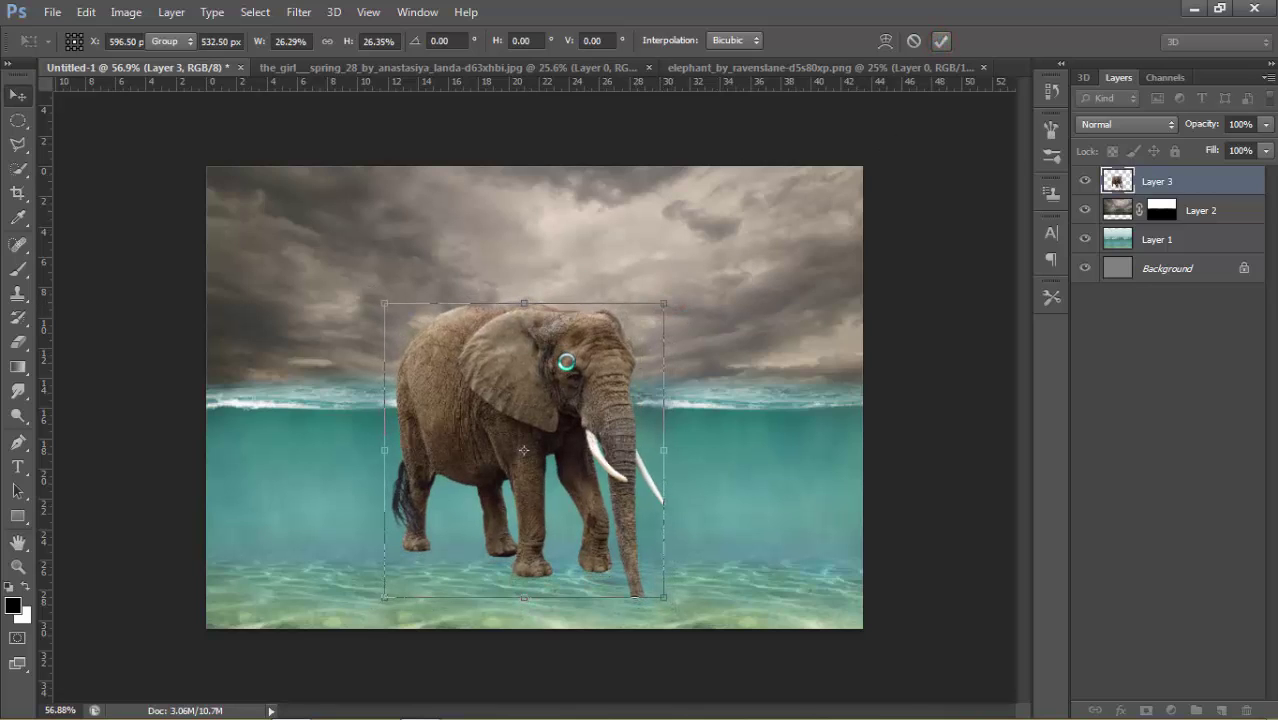
left_click_drag(571, 364, 566, 391)
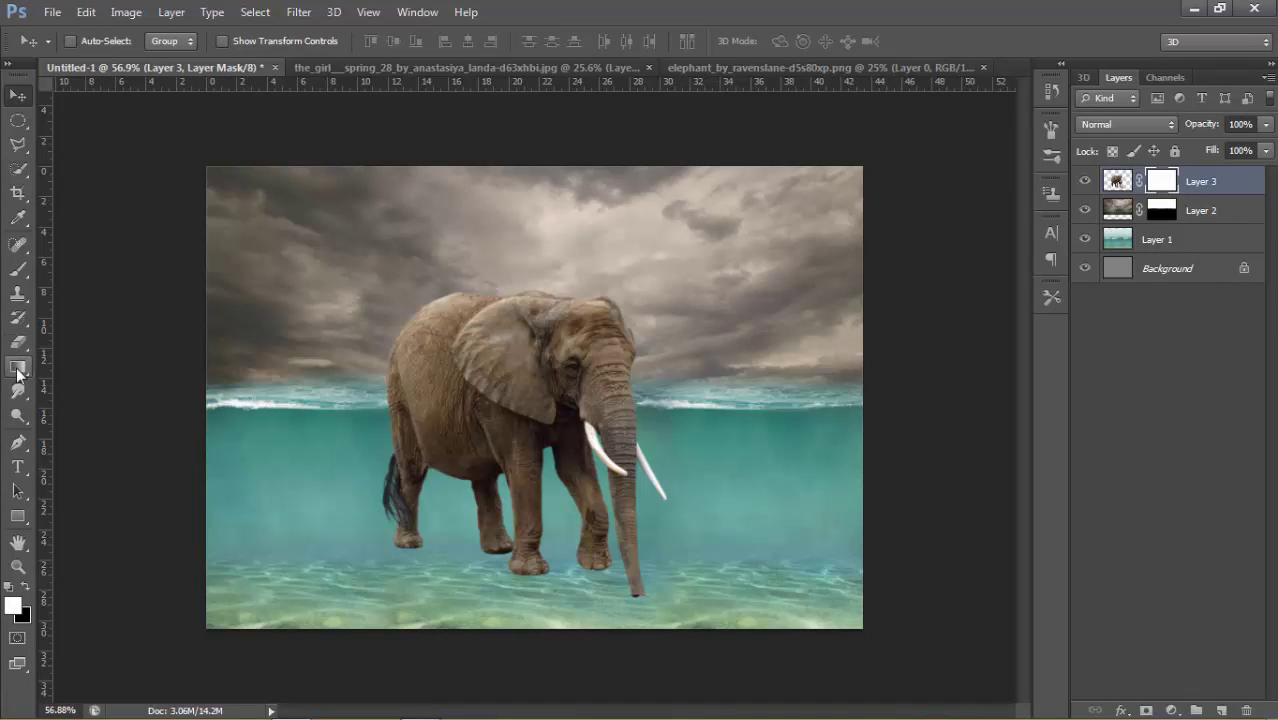
Paint black on Layer 3's mask to fade the elephant's feet, belly and underwater body
left_click(17, 270)
left_click(24, 588)
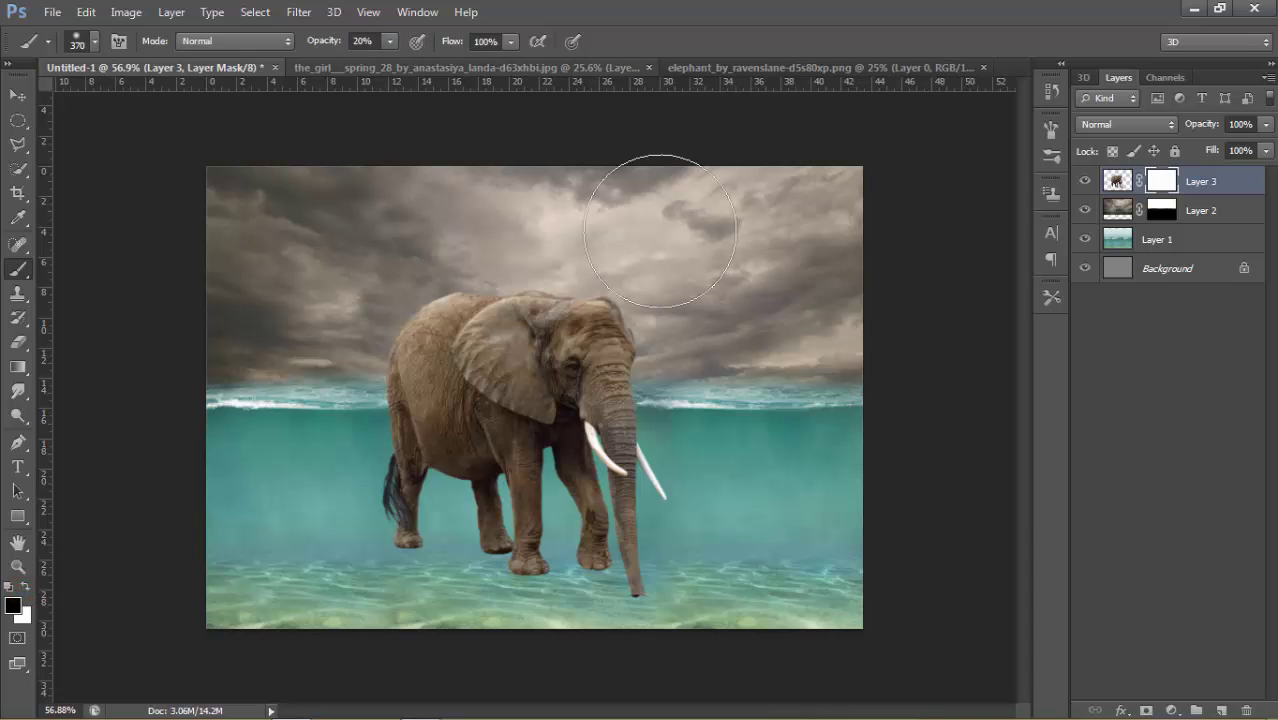
left_click(604, 574)
left_click(549, 566)
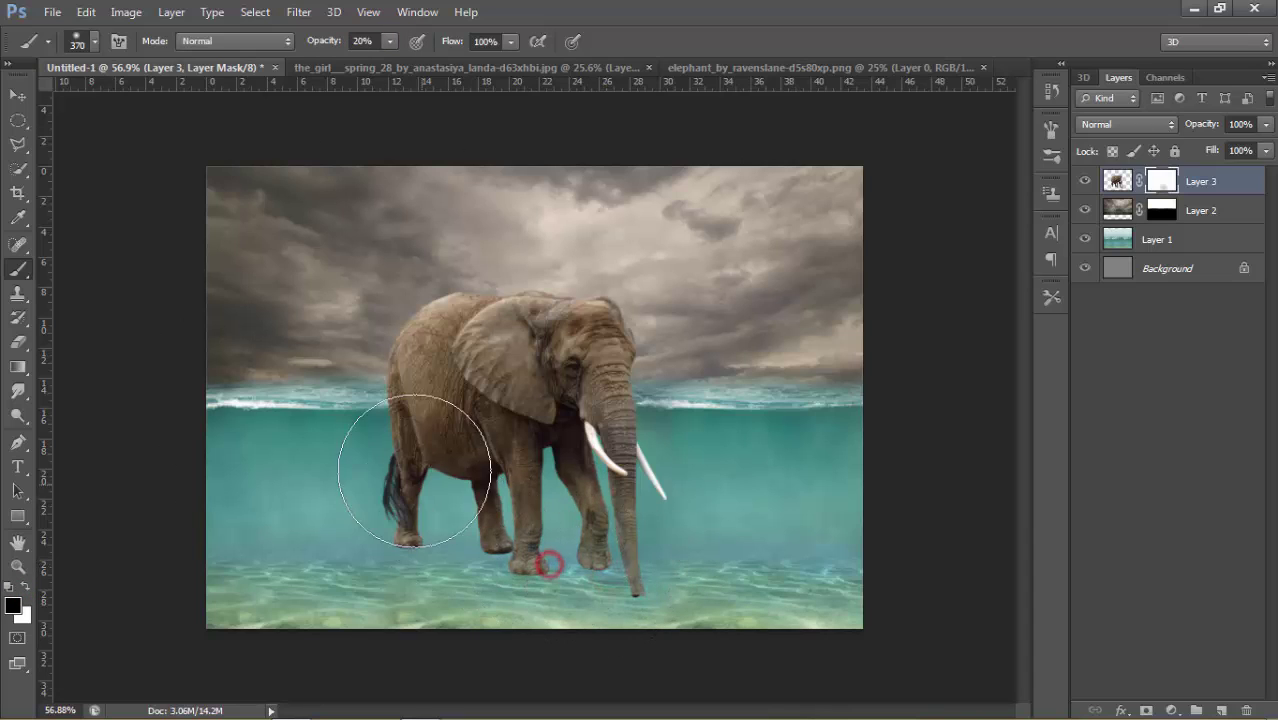
mouse_move(370, 440)
left_mouse_down()
mouse_move(469, 421)
mouse_move(632, 428)
left_mouse_up()
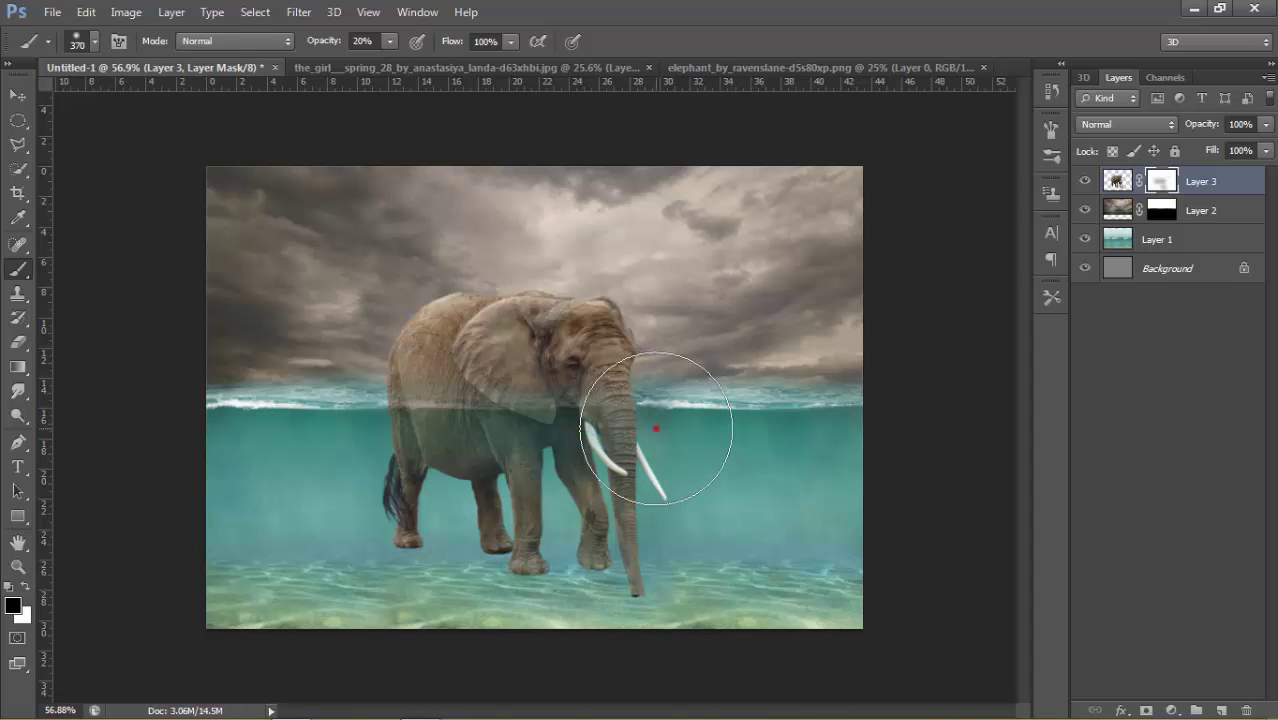
mouse_move(645, 455)
left_mouse_down()
mouse_move(385, 485)
mouse_move(400, 528)
mouse_move(469, 545)
mouse_move(585, 513)
mouse_move(673, 571)
left_mouse_up()
With a 133 px brush, soften the elephant's back and blend it along the waterline
right_click(400, 462)
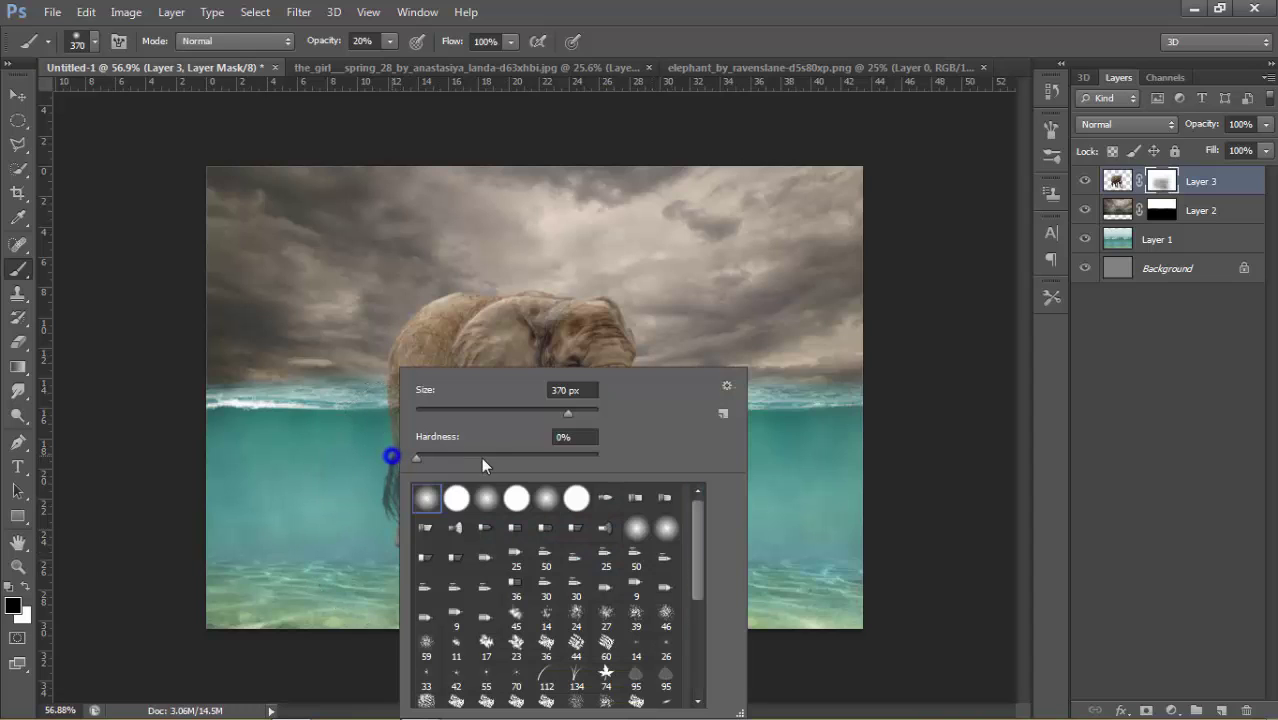
left_click(523, 411)
left_click_drag(348, 395, 650, 407)
left_click(294, 434)
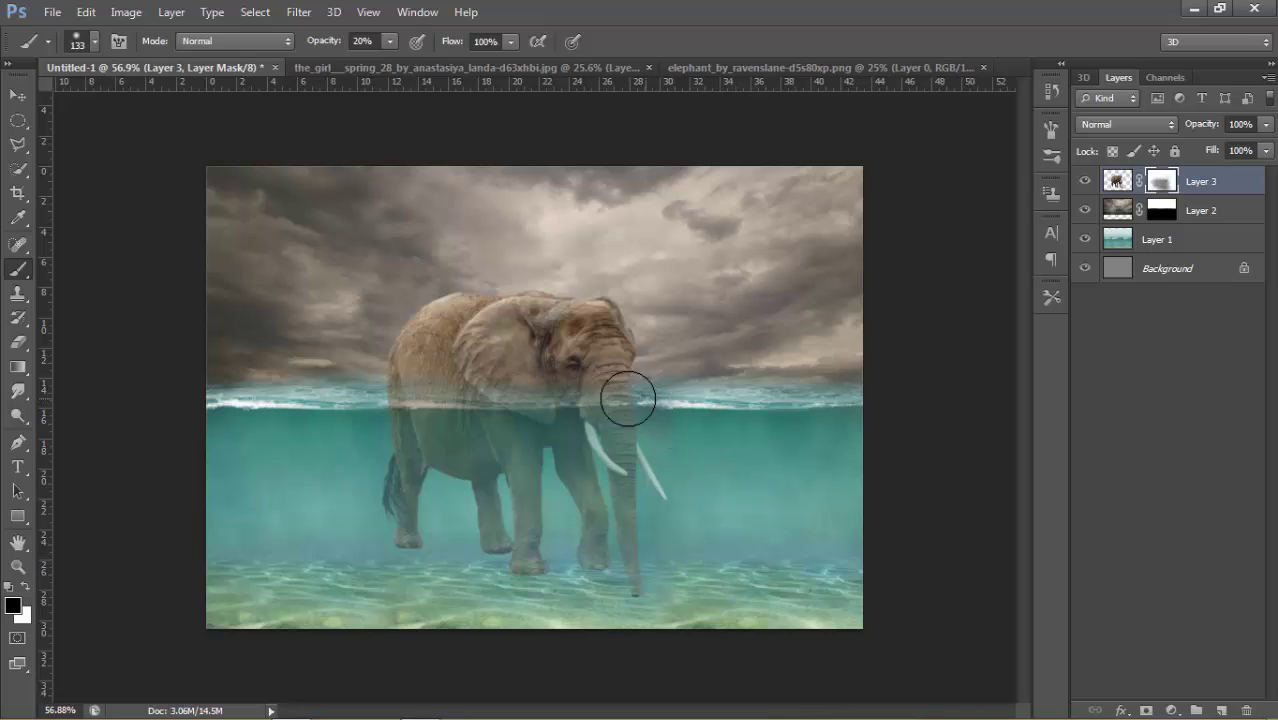
left_click(394, 395)
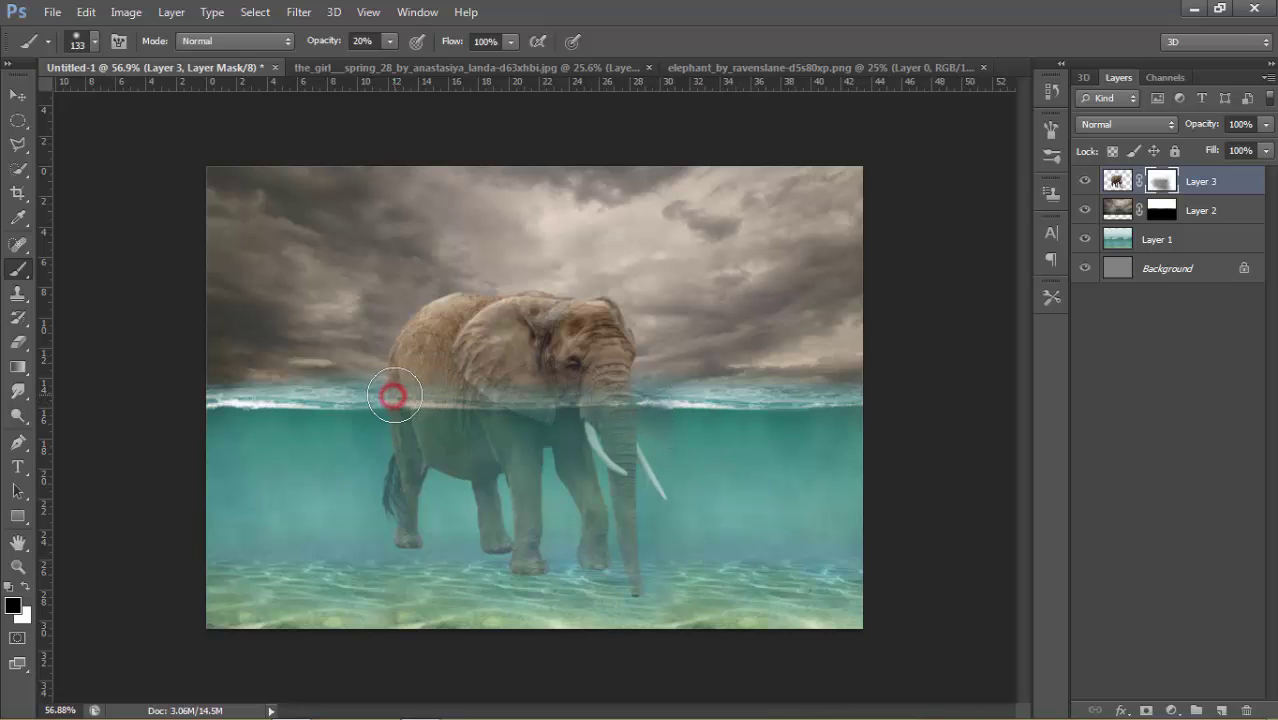
mouse_move(418, 395)
left_mouse_down()
mouse_move(668, 392)
mouse_move(637, 393)
left_mouse_up()
mouse_move(459, 382)
left_mouse_down()
mouse_move(371, 379)
mouse_move(642, 395)
left_mouse_up()
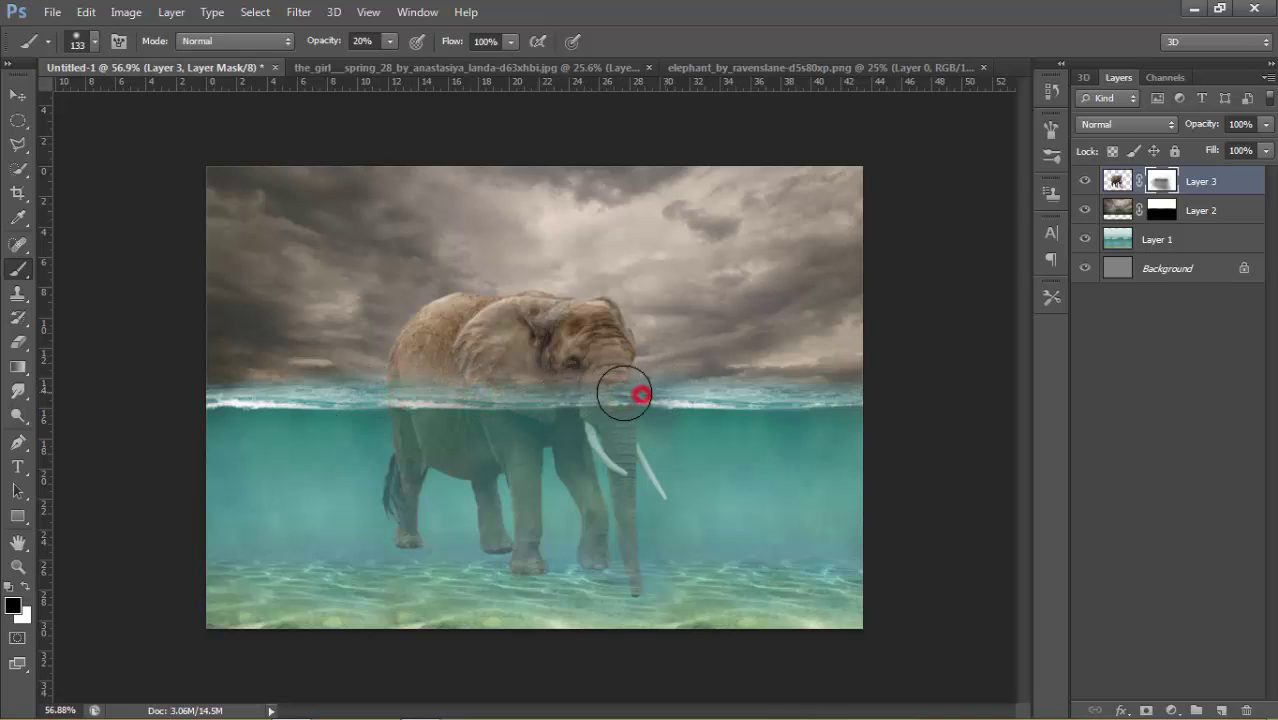
mouse_move(492, 396)
left_mouse_down()
mouse_move(374, 394)
mouse_move(389, 397)
left_mouse_up()
left_click(385, 392)
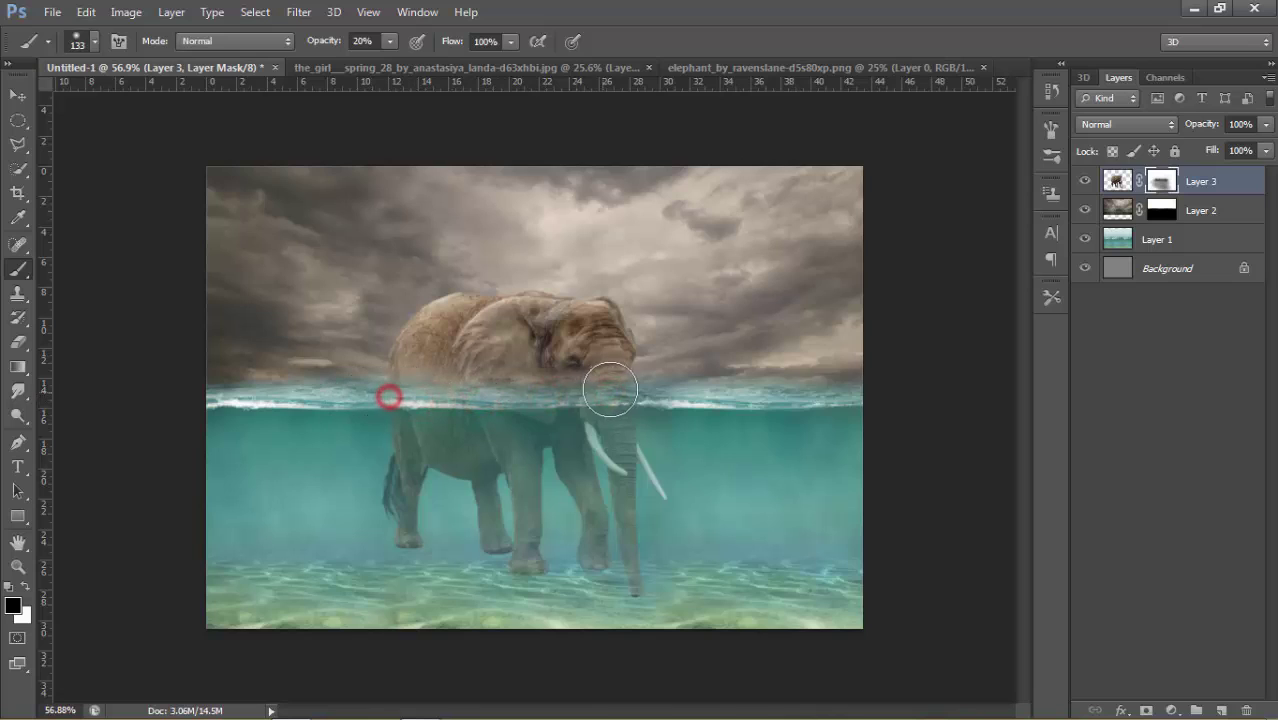
left_click_drag(645, 382, 656, 384)
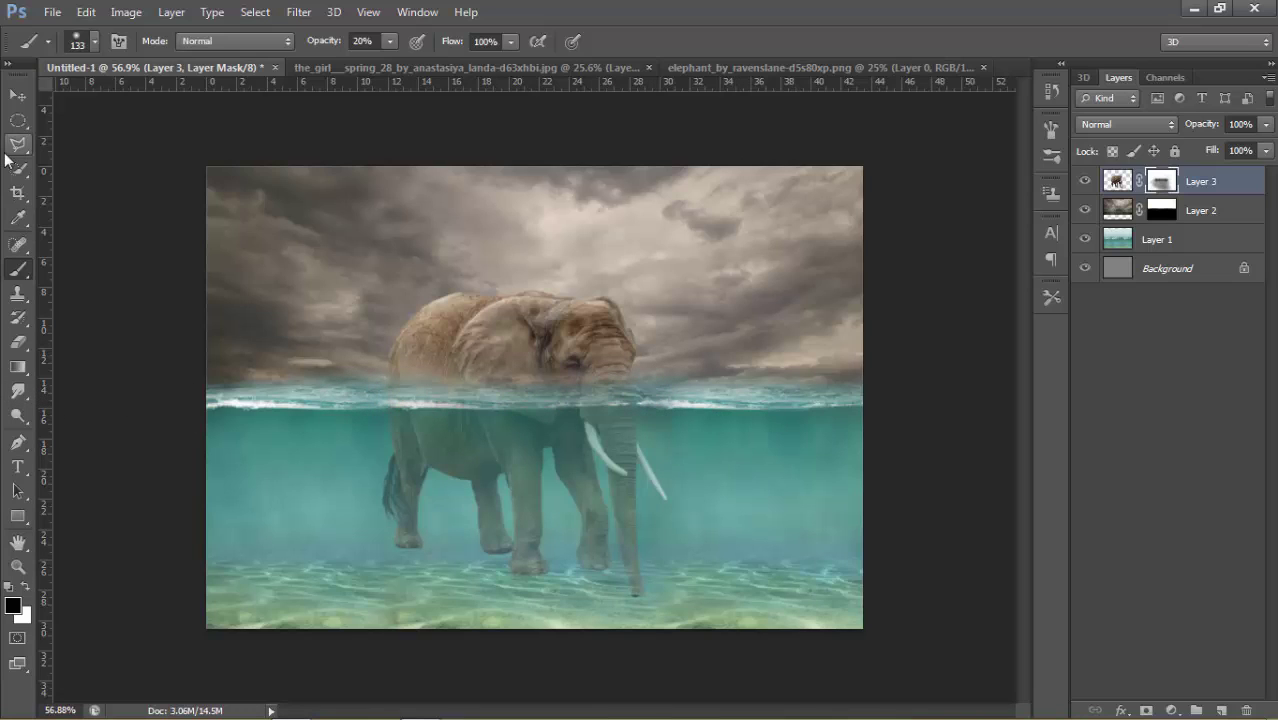
left_click(18, 93)
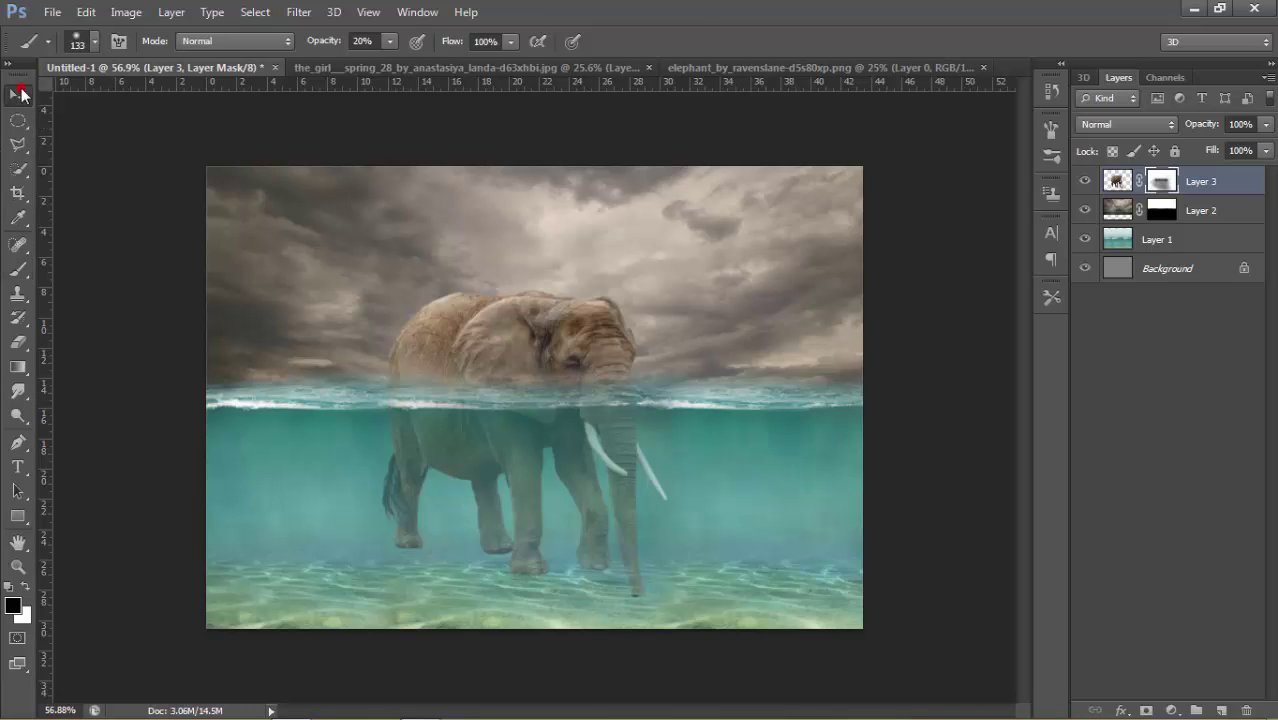
Copy the girl-with-violin photo into the elephant composite
left_click(463, 70)
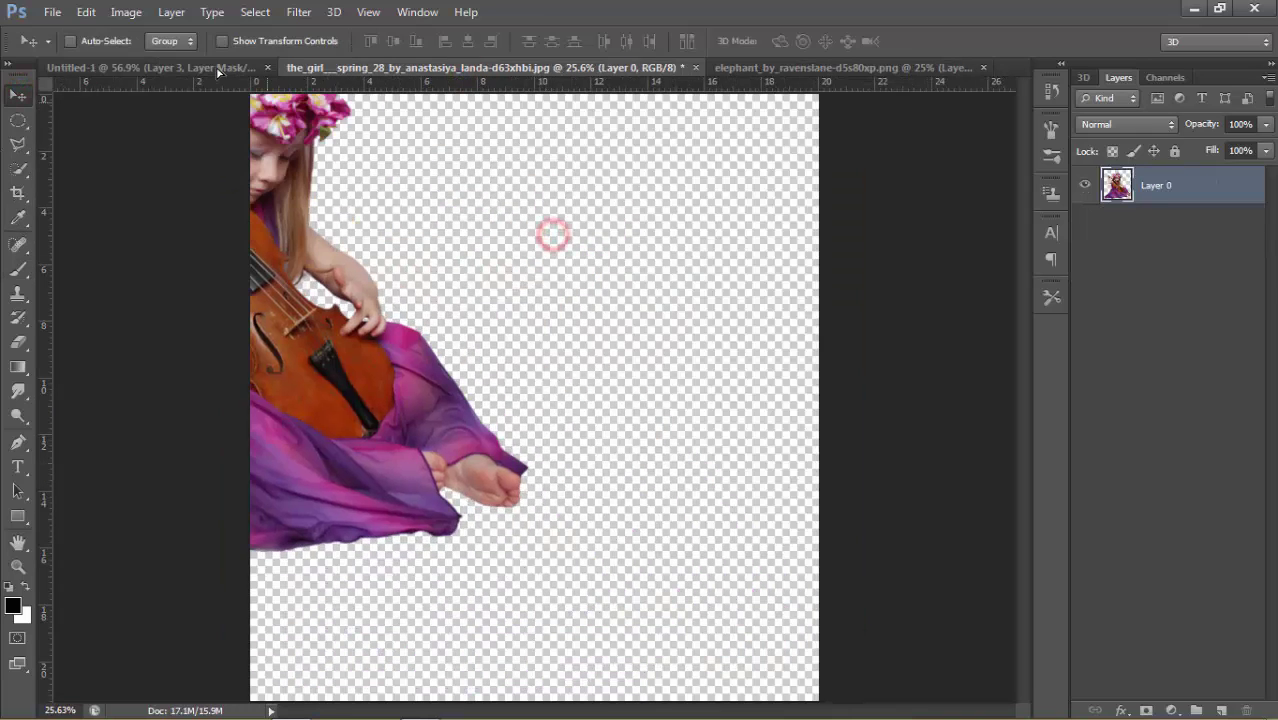
left_click_drag(476, 205, 460, 264)
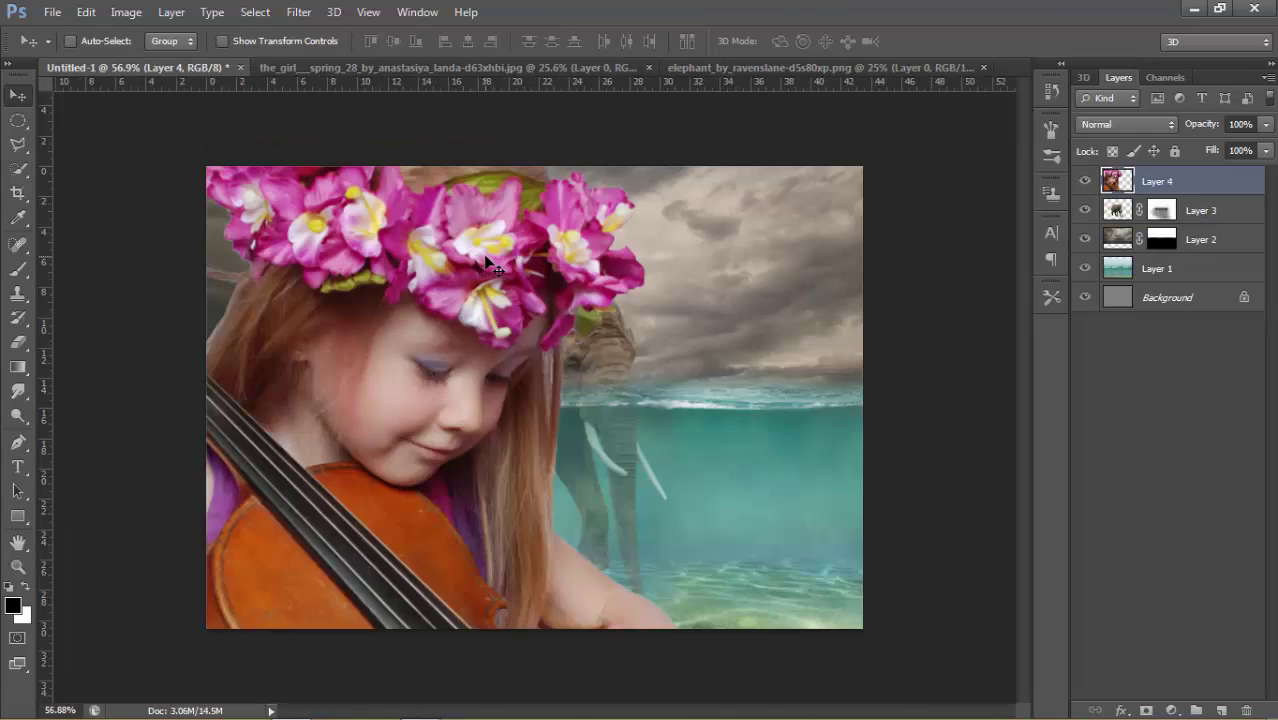
scroll(518, 310, "down", 2)
scroll(518, 316, "down", 2)
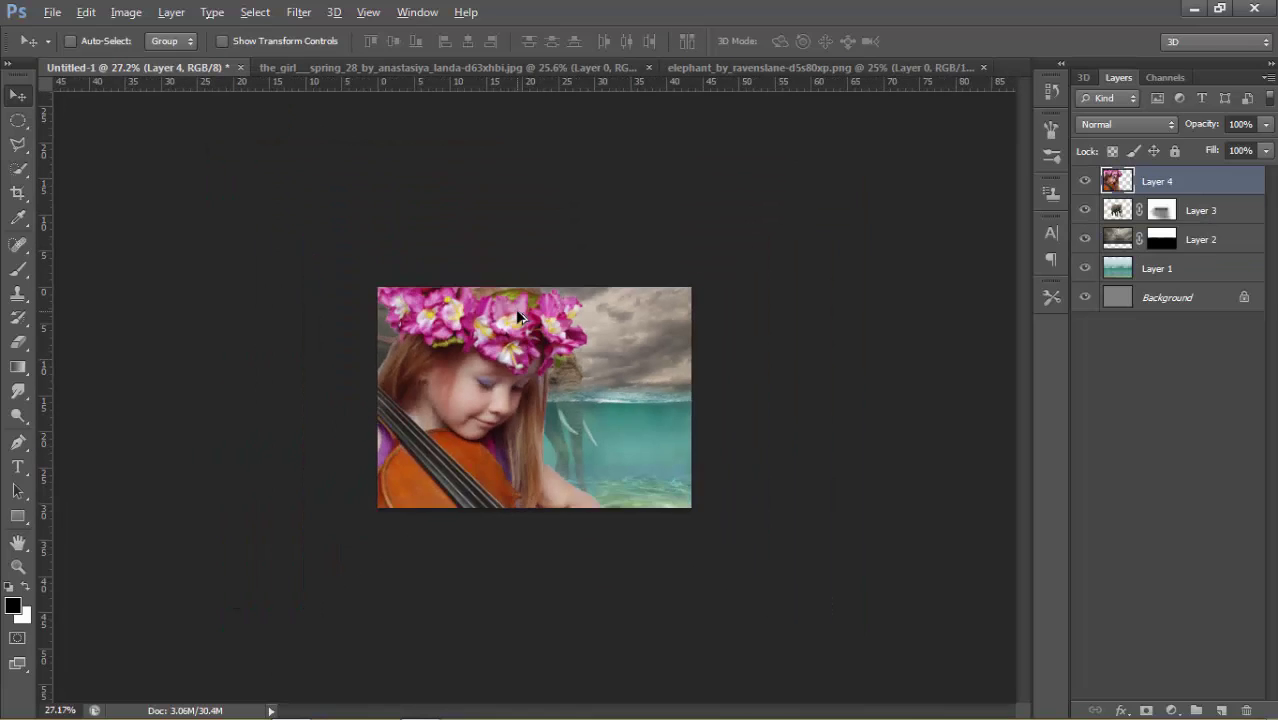
Scale the girl to about 10% and seat her on the elephant's back
key("ctrl+t")
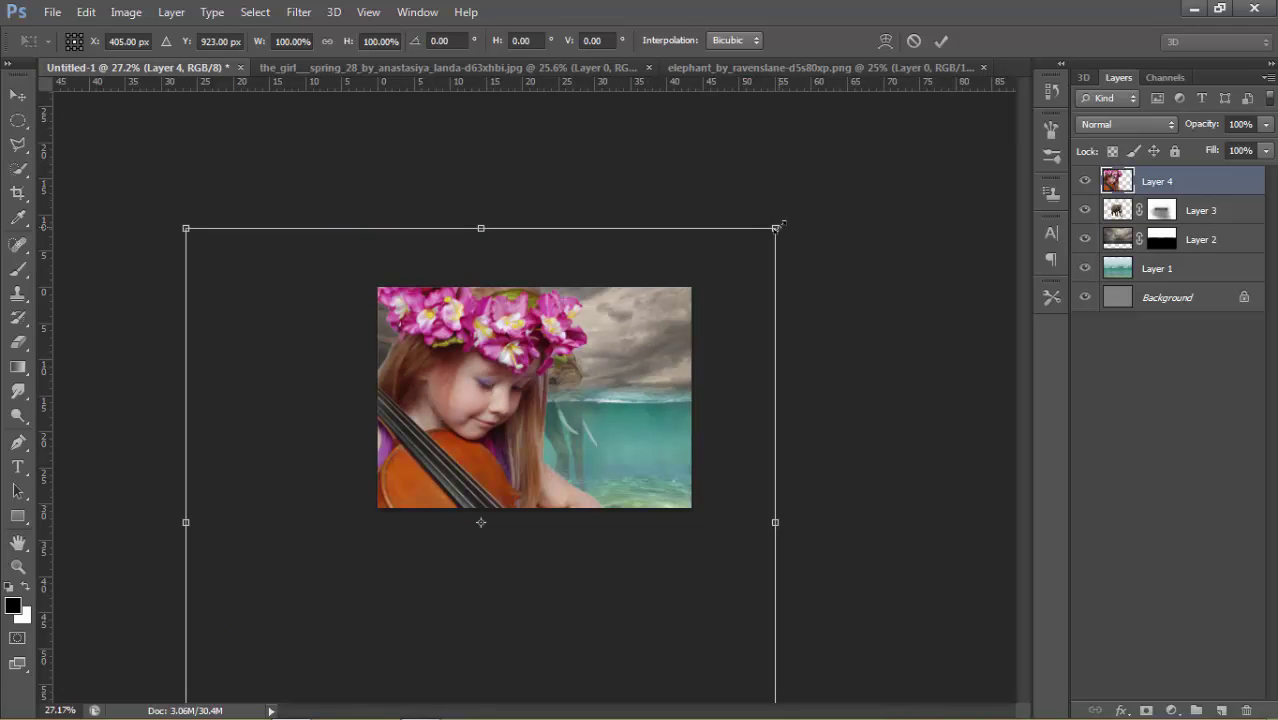
left_click_drag(777, 228, 456, 446)
left_click_drag(482, 540, 525, 342)
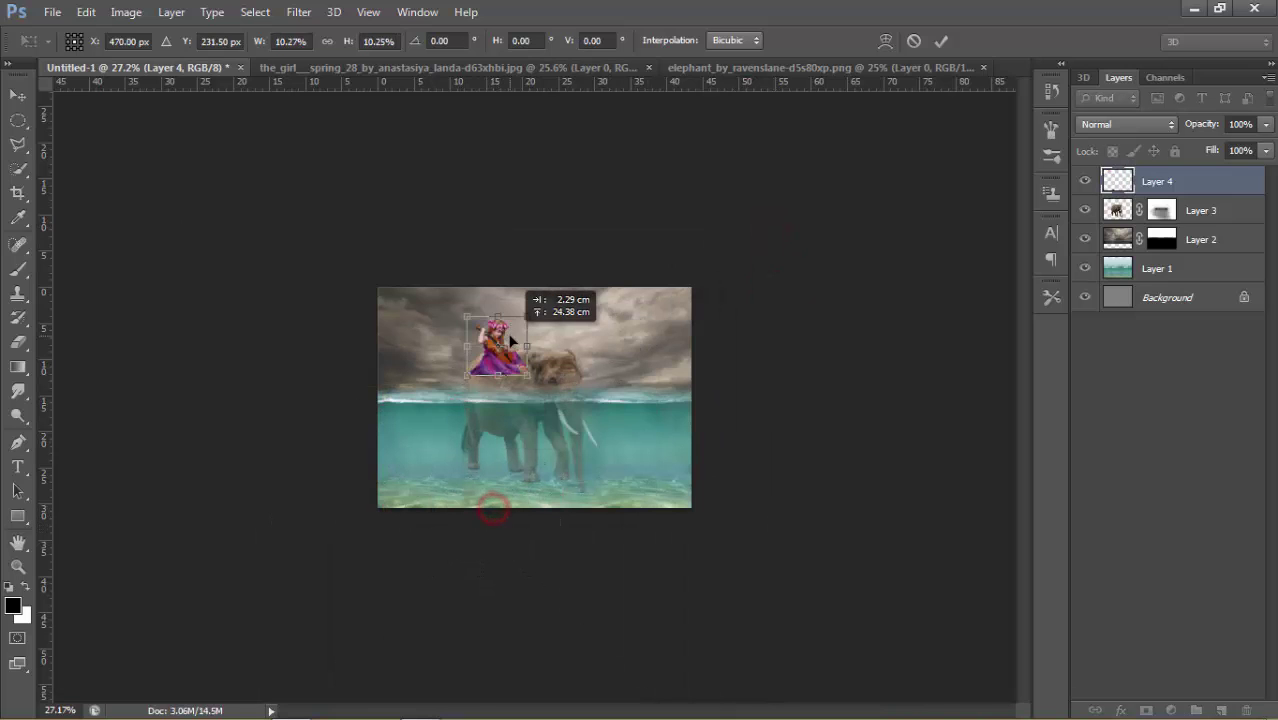
scroll(525, 342, "up", 1)
scroll(525, 342, "up", 2)
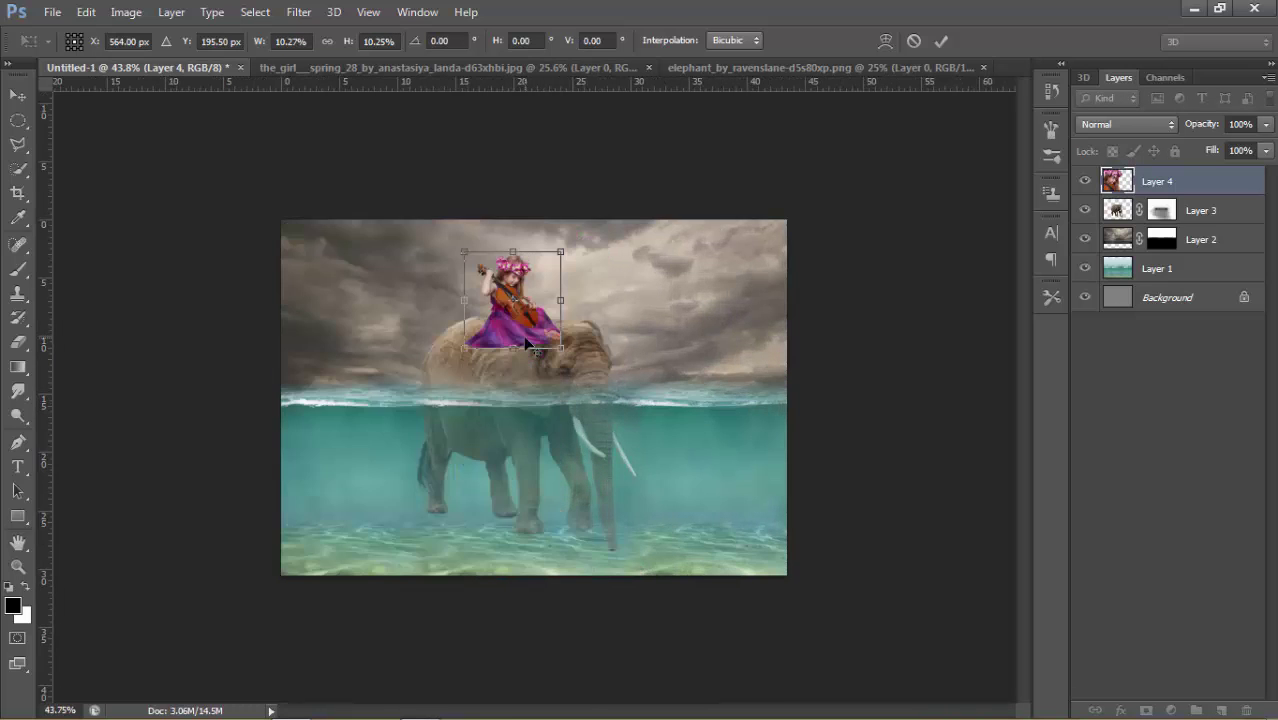
scroll(522, 335, "up", 1)
scroll(520, 334, "up", 1)
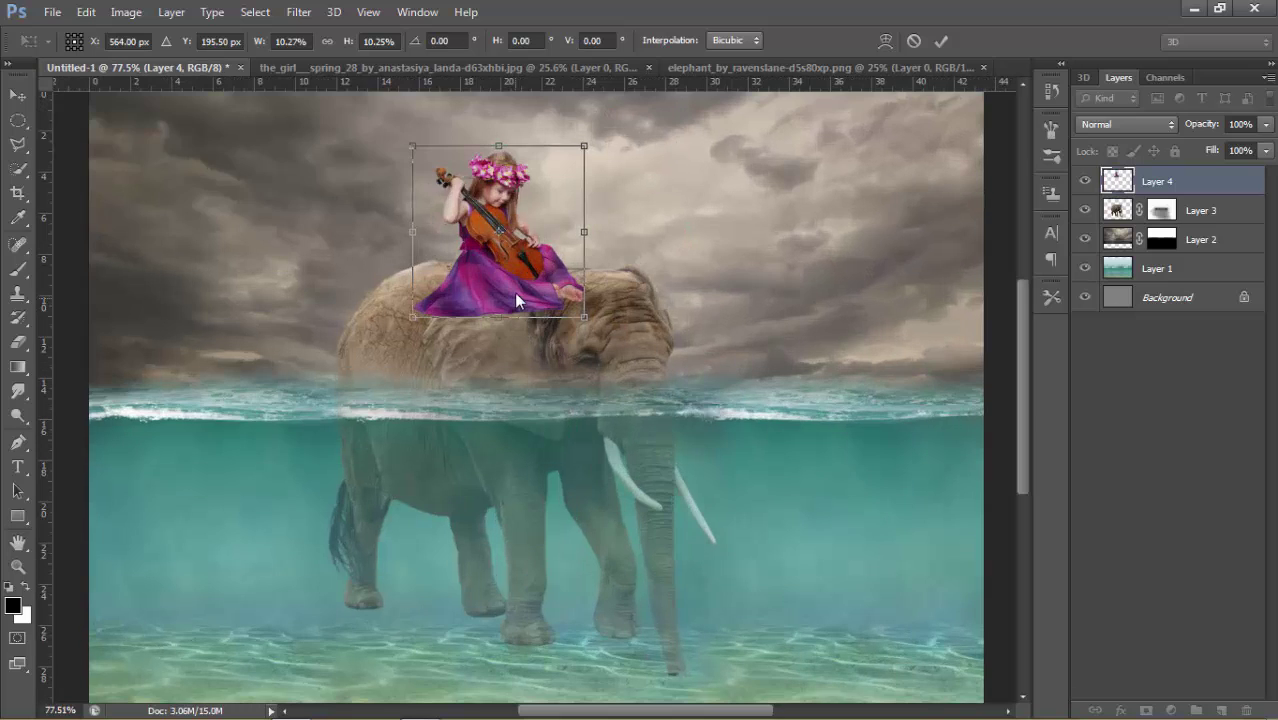
scroll(518, 279, "down", 1)
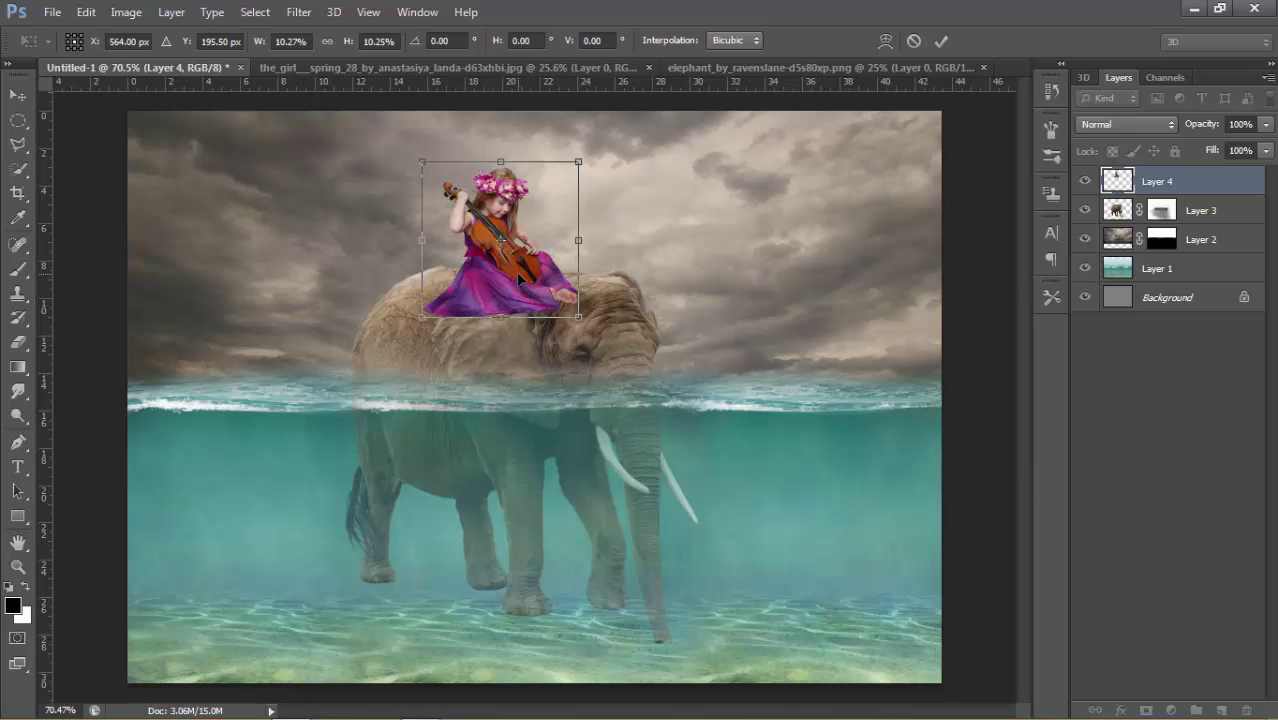
left_click_drag(518, 260, 526, 262)
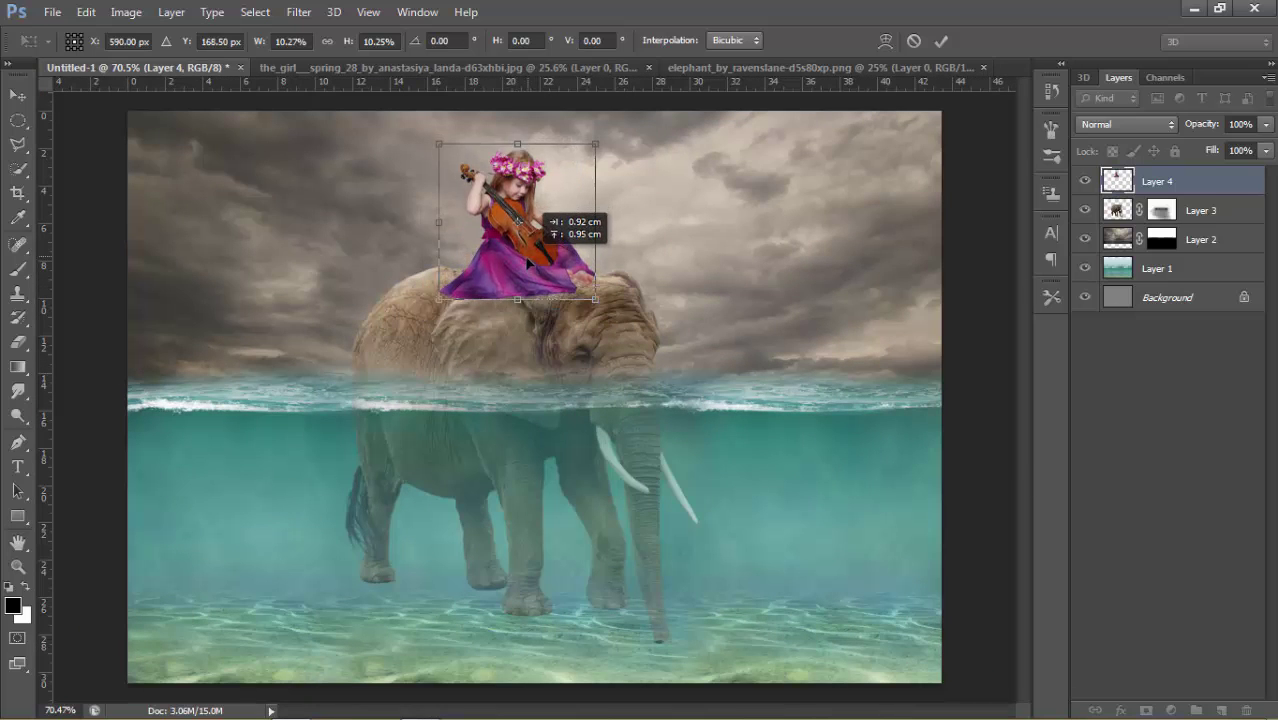
left_click_drag(526, 262, 527, 264)
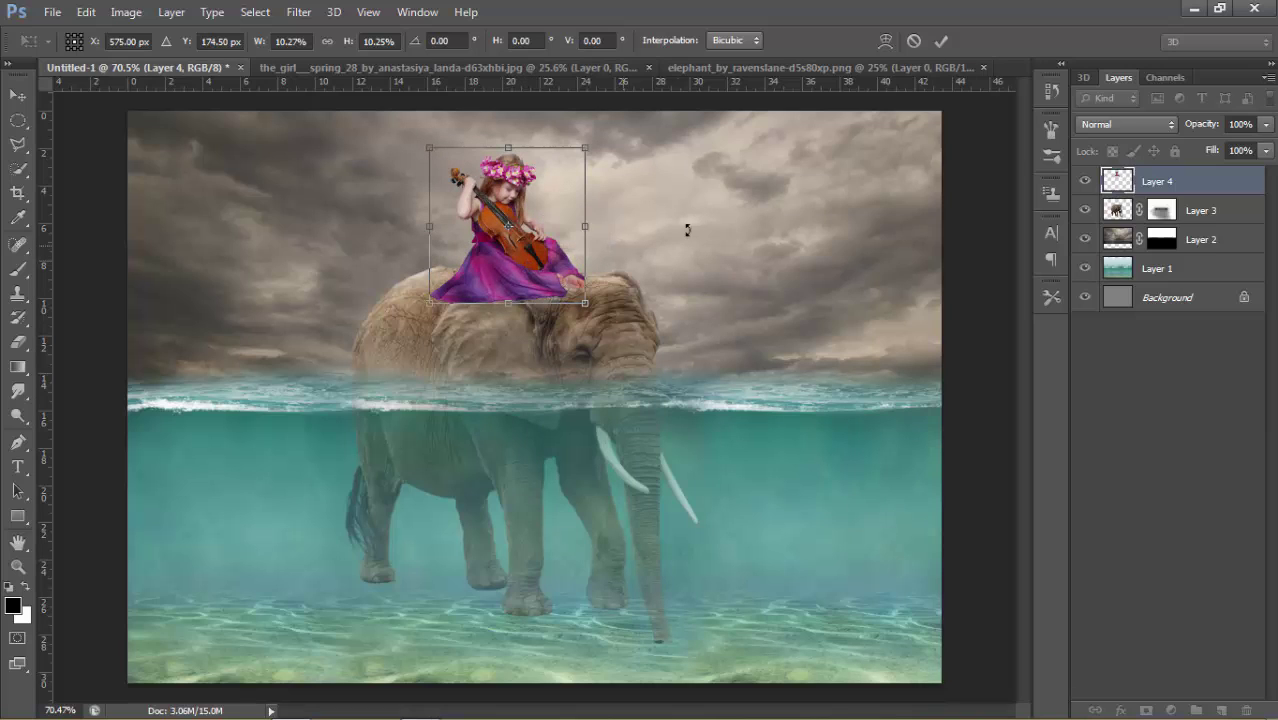
left_click(941, 42)
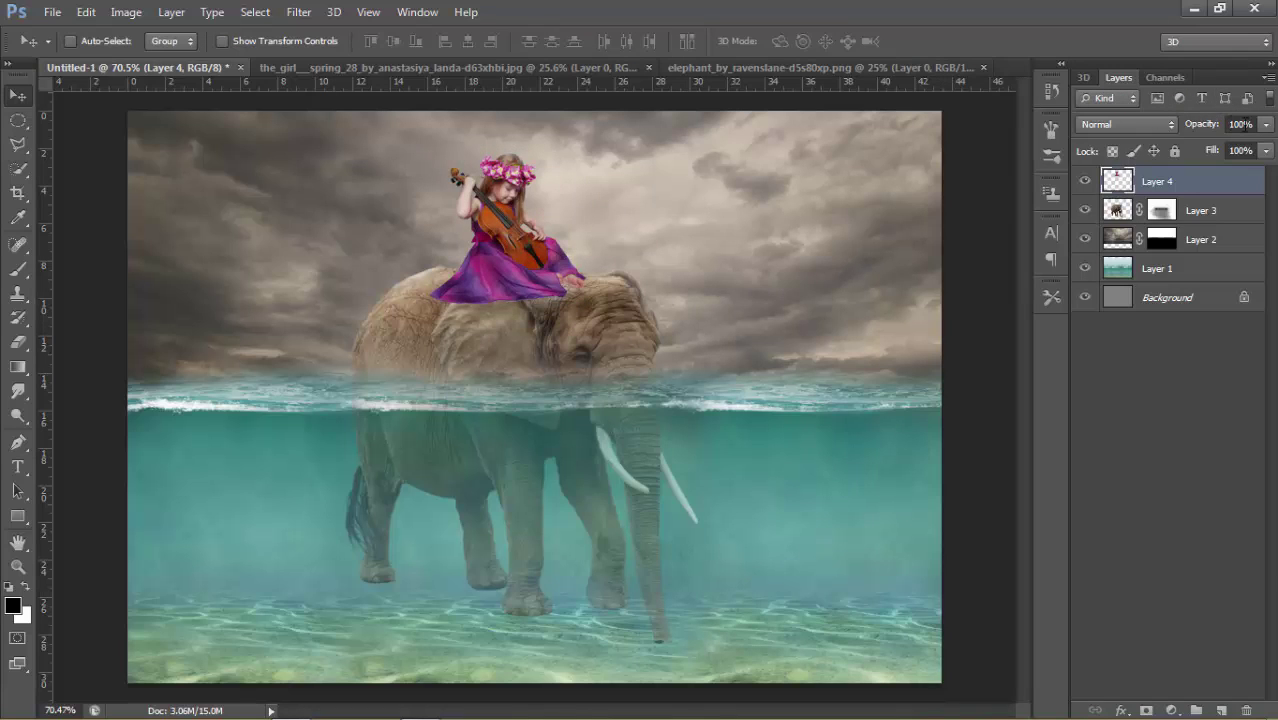
Lower the girl layer's opacity to 52% and zoom in on the overlap
left_click_drag(1212, 128, 1145, 152)
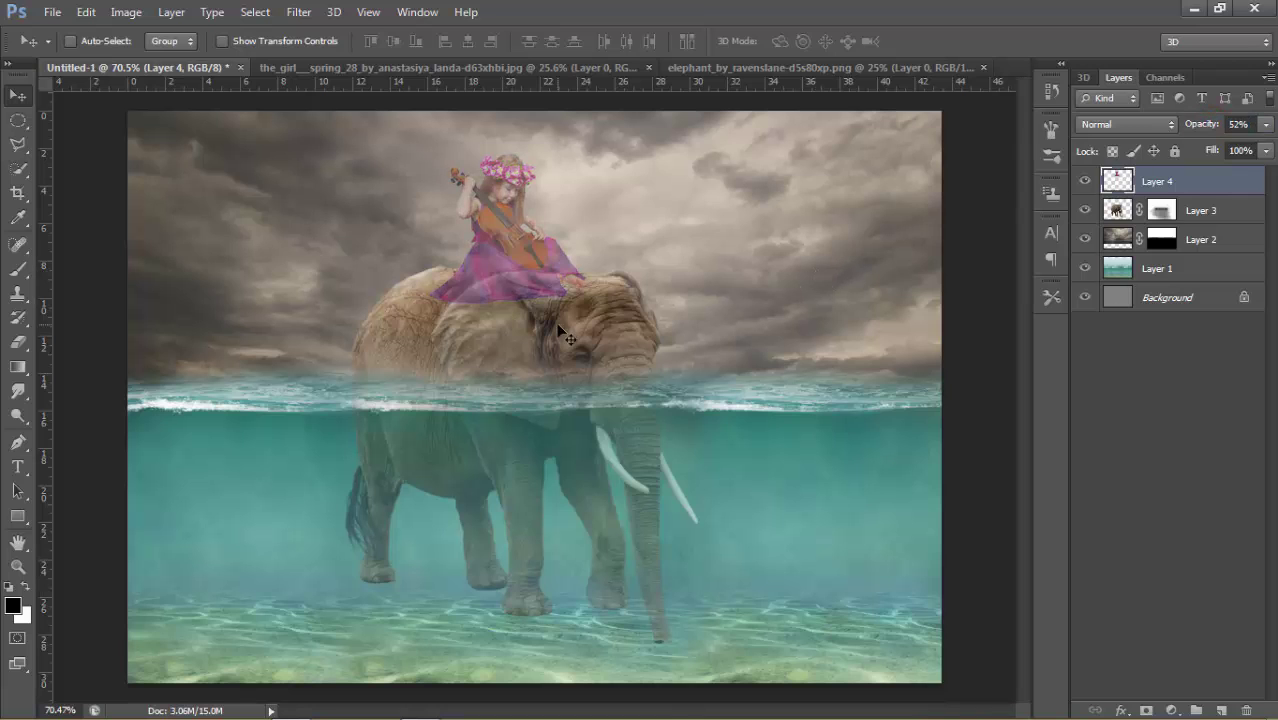
scroll(525, 294, "up", 1)
scroll(525, 294, "up", 1)
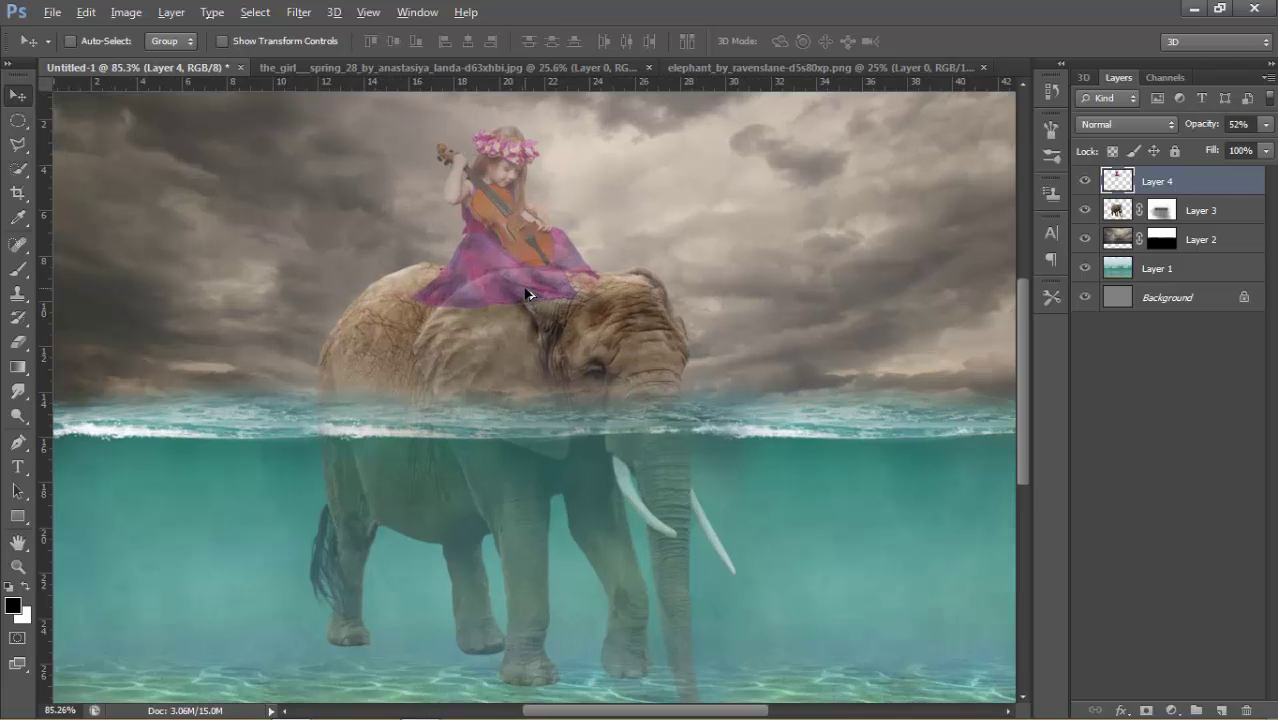
scroll(525, 294, "up", 1)
scroll(525, 294, "up", 1)
scroll(525, 294, "up", 1)
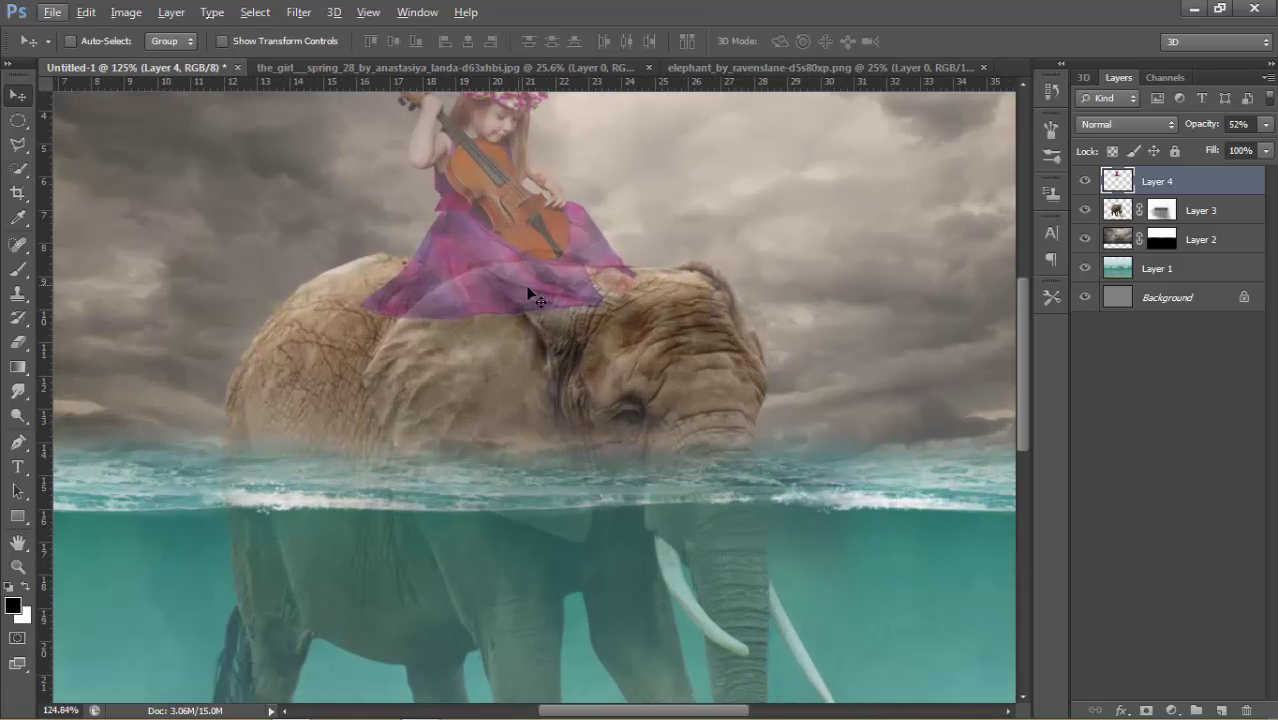
Select the dress area overlapping the elephant's head with the Polygonal Lasso
left_click(22, 150)
scroll(423, 248, "up", 2)
scroll(423, 248, "up", 1)
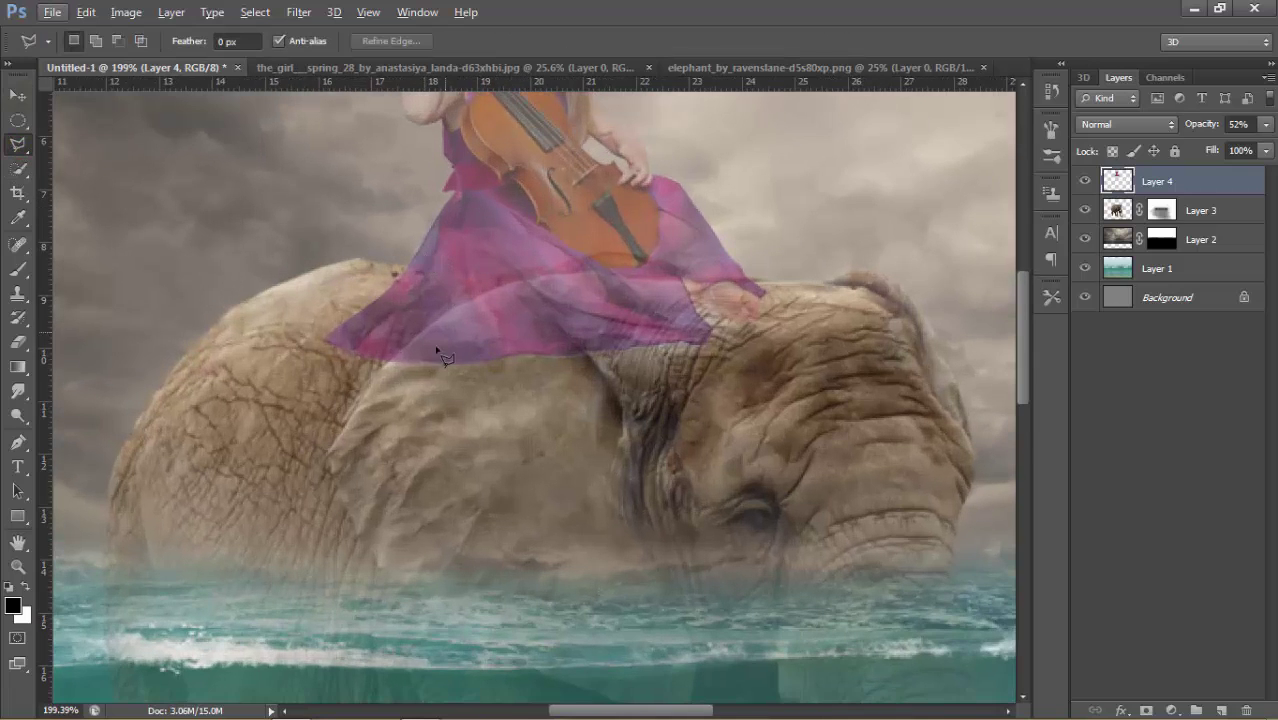
left_click(376, 369)
left_click(464, 298)
left_click(506, 284)
left_click(543, 279)
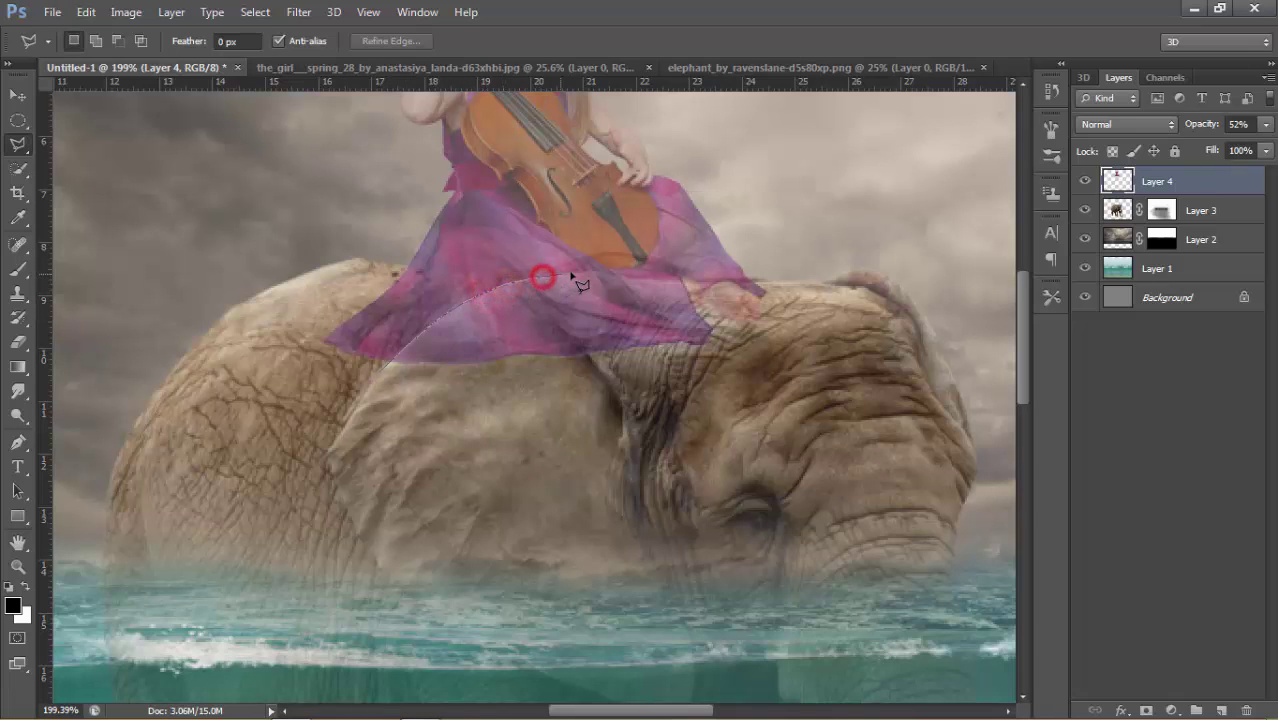
left_click(606, 272)
left_click(670, 279)
left_click(707, 282)
left_click(765, 288)
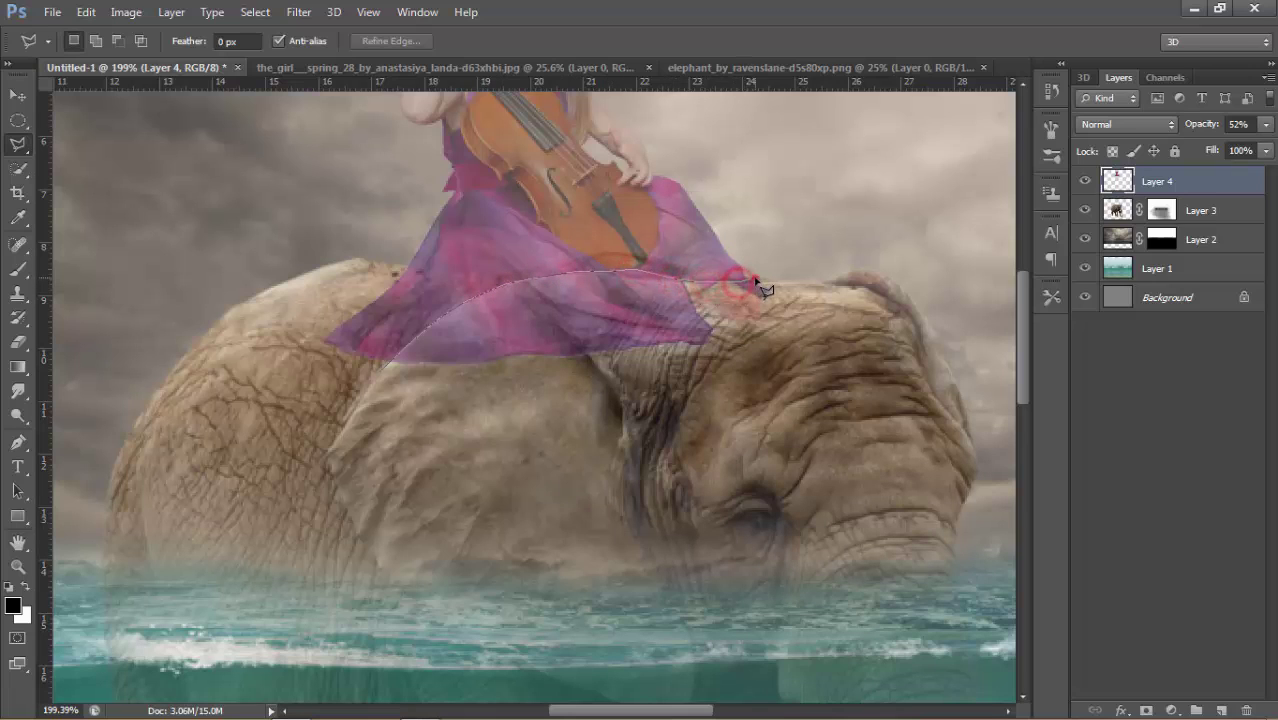
left_click(792, 283)
left_click(808, 383)
left_click(591, 469)
double_click(403, 461)
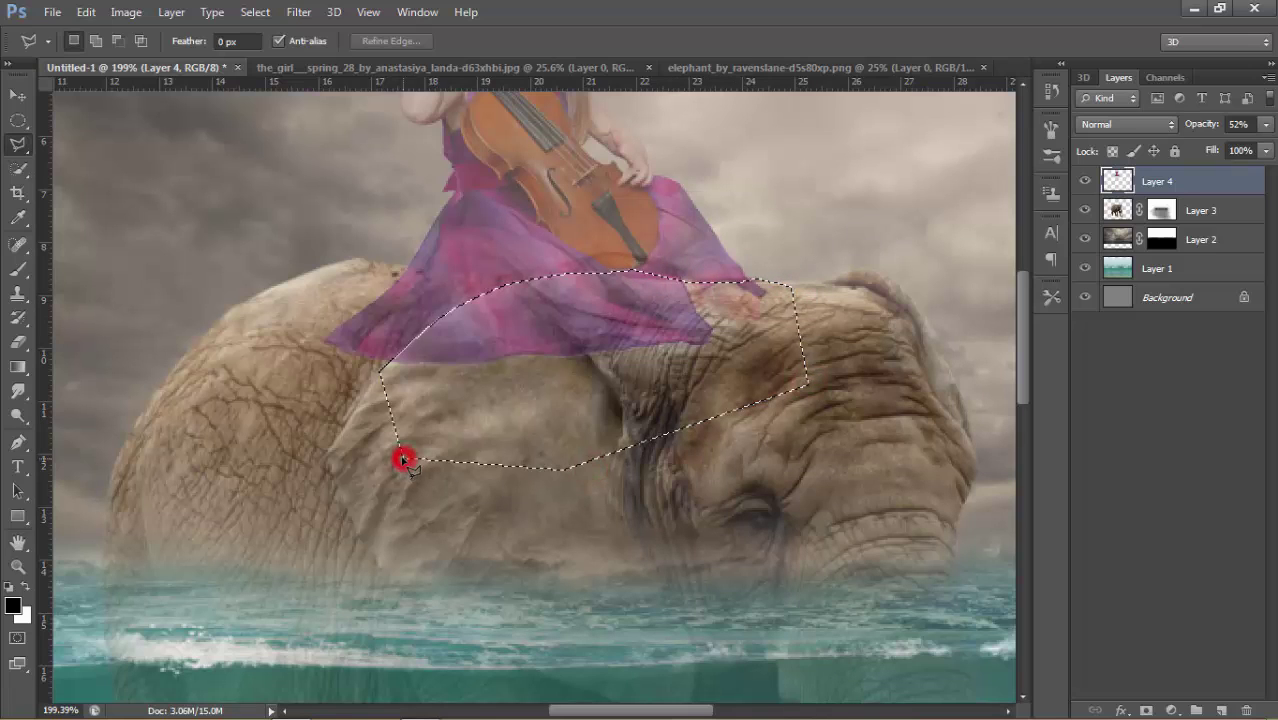
Delete the overlapping dress pixels, deselect, and return Layer 4 to 100% opacity
key("Delete")
left_click(399, 394)
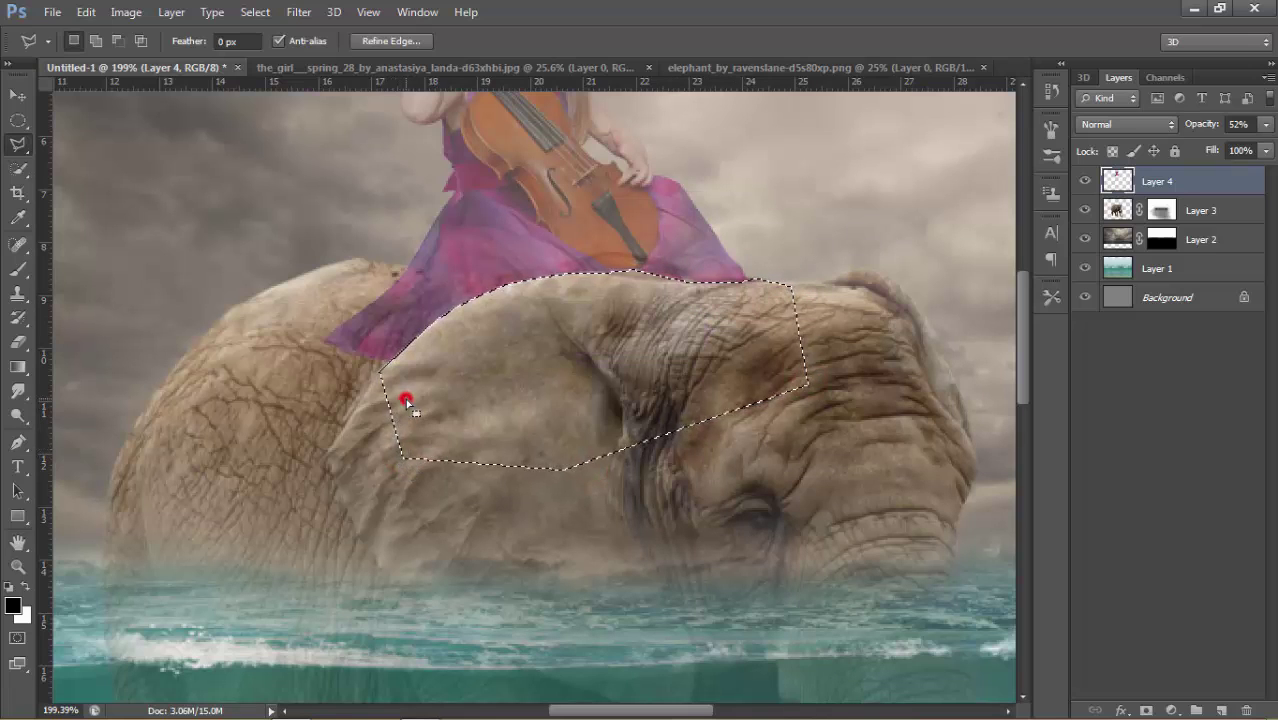
left_click(17, 94)
scroll(410, 156, "down", 2)
scroll(423, 161, "down", 2)
scroll(423, 161, "down", 2)
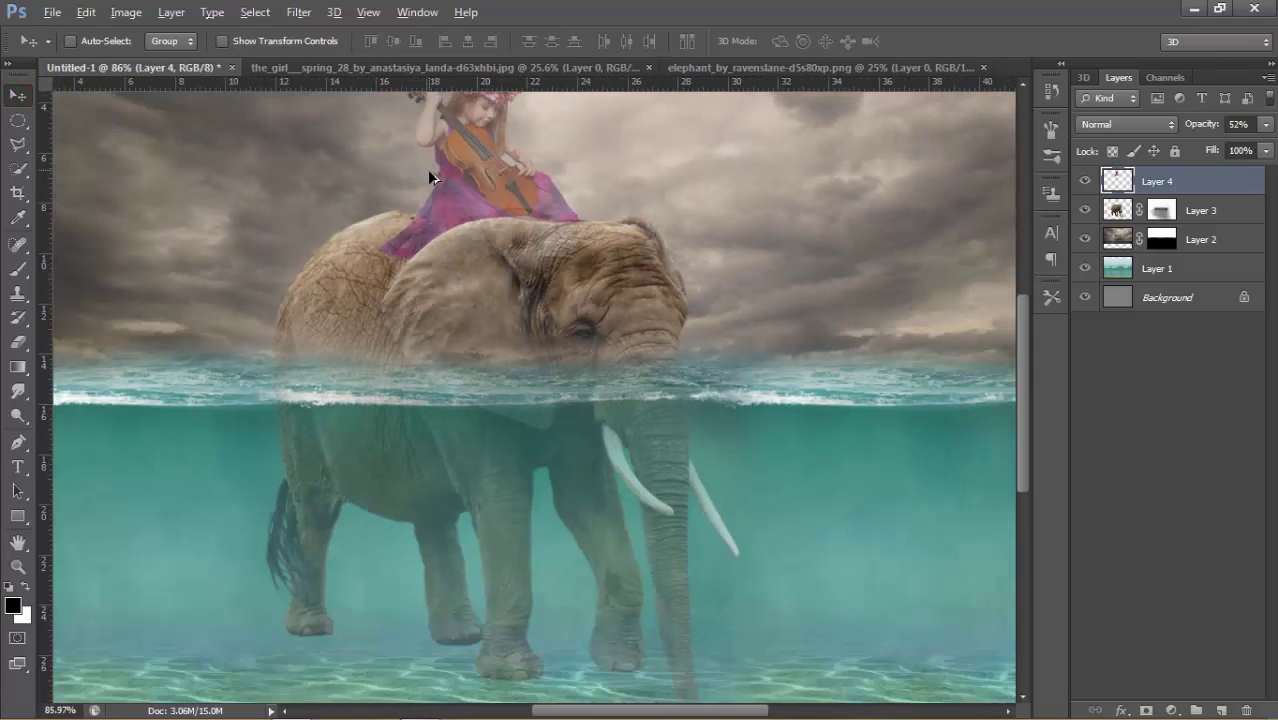
scroll(423, 161, "down", 1)
scroll(423, 161, "down", 1)
left_click_drag(1195, 124, 1265, 143)
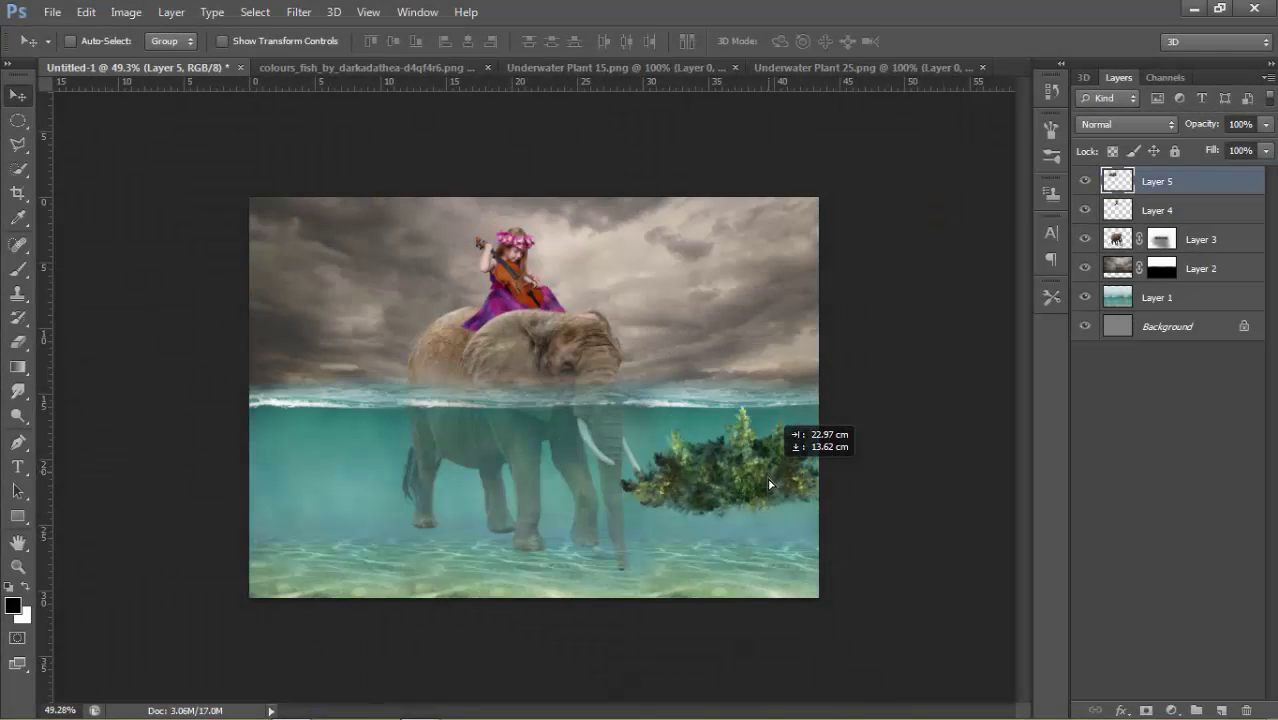
Scale the plant to about 87% beside the trunk and stack Layer 5 below Layer 3
left_click_drag(762, 467, 764, 504)
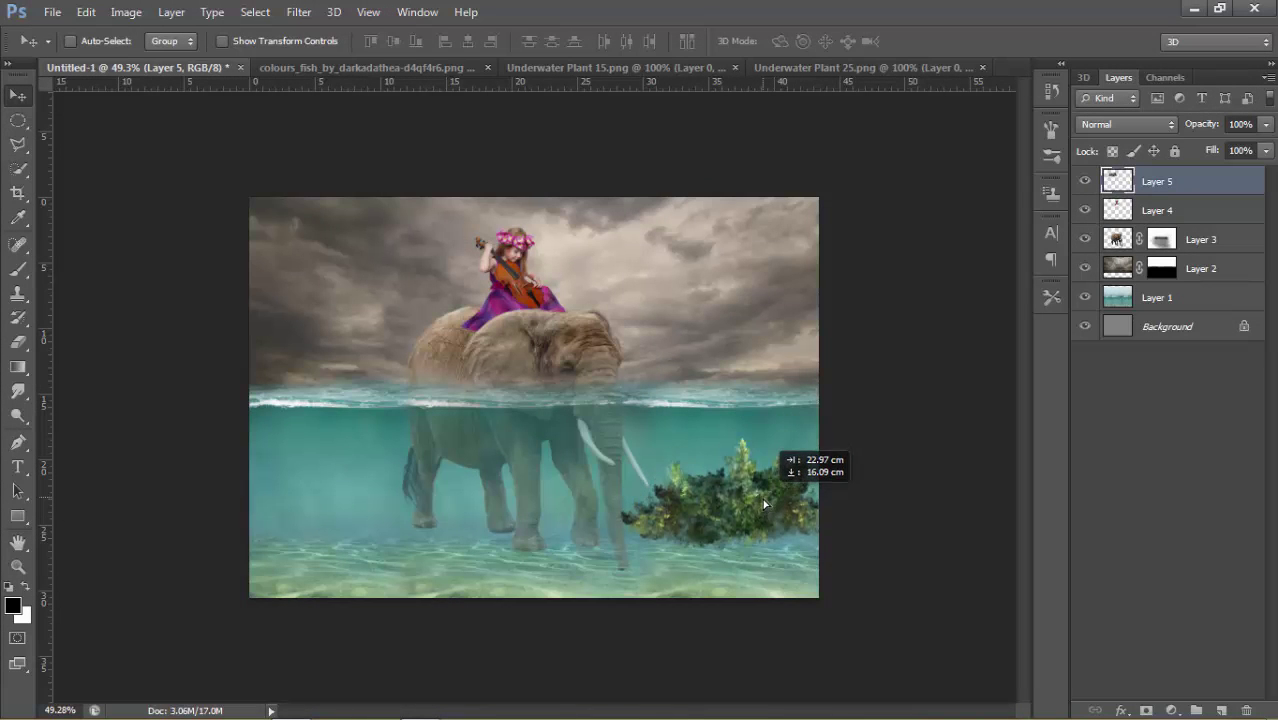
key("ctrl+t")
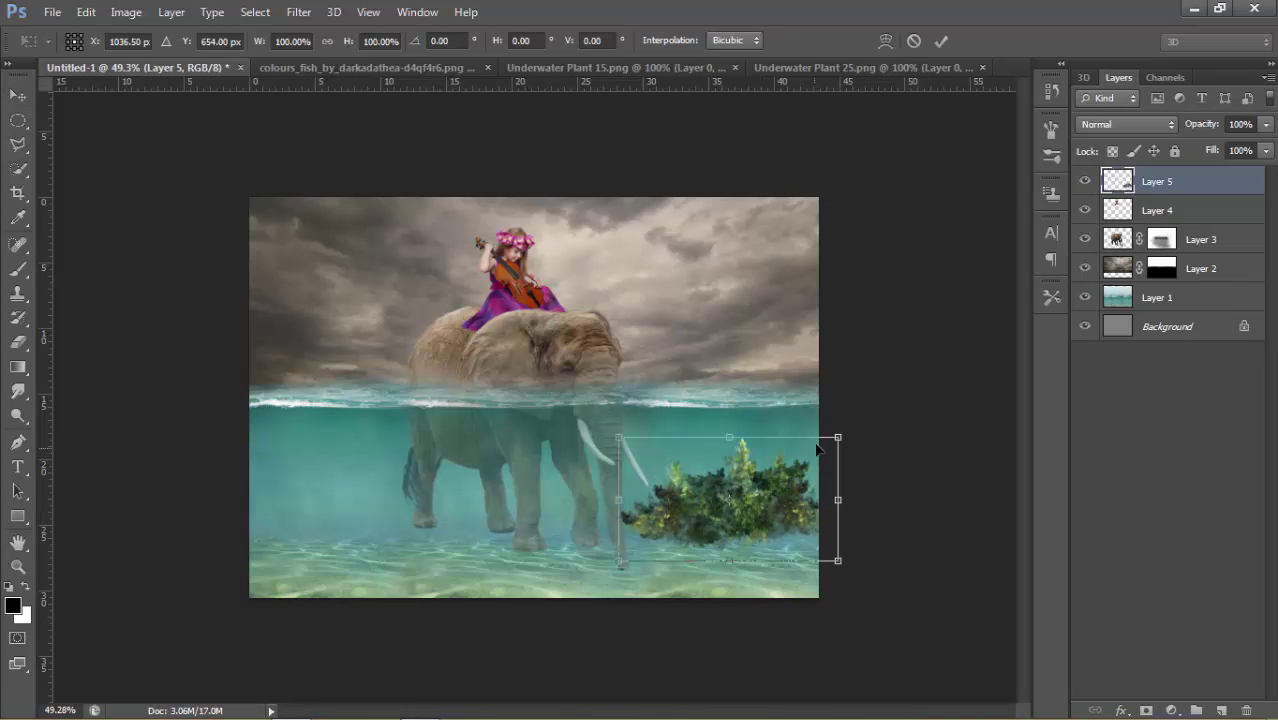
mouse_move(838, 437)
left_mouse_down()
mouse_move(797, 499)
mouse_move(844, 462)
left_mouse_up()
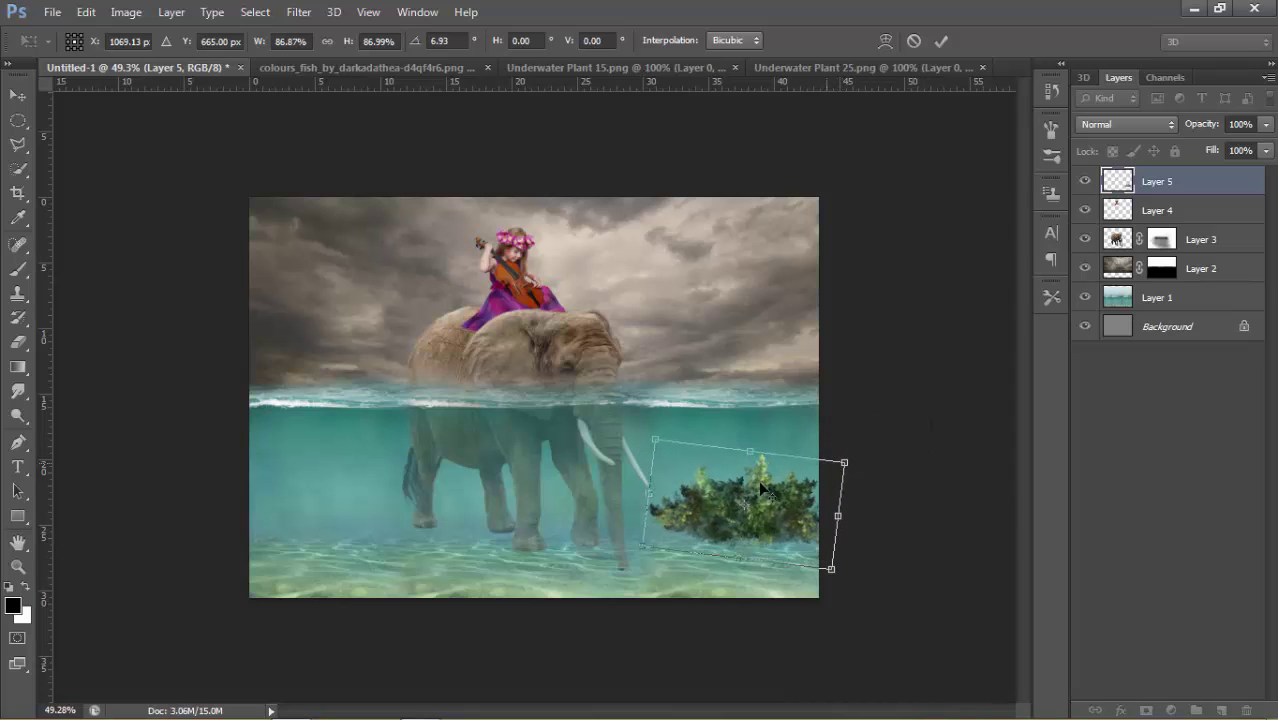
left_click_drag(753, 496, 741, 492)
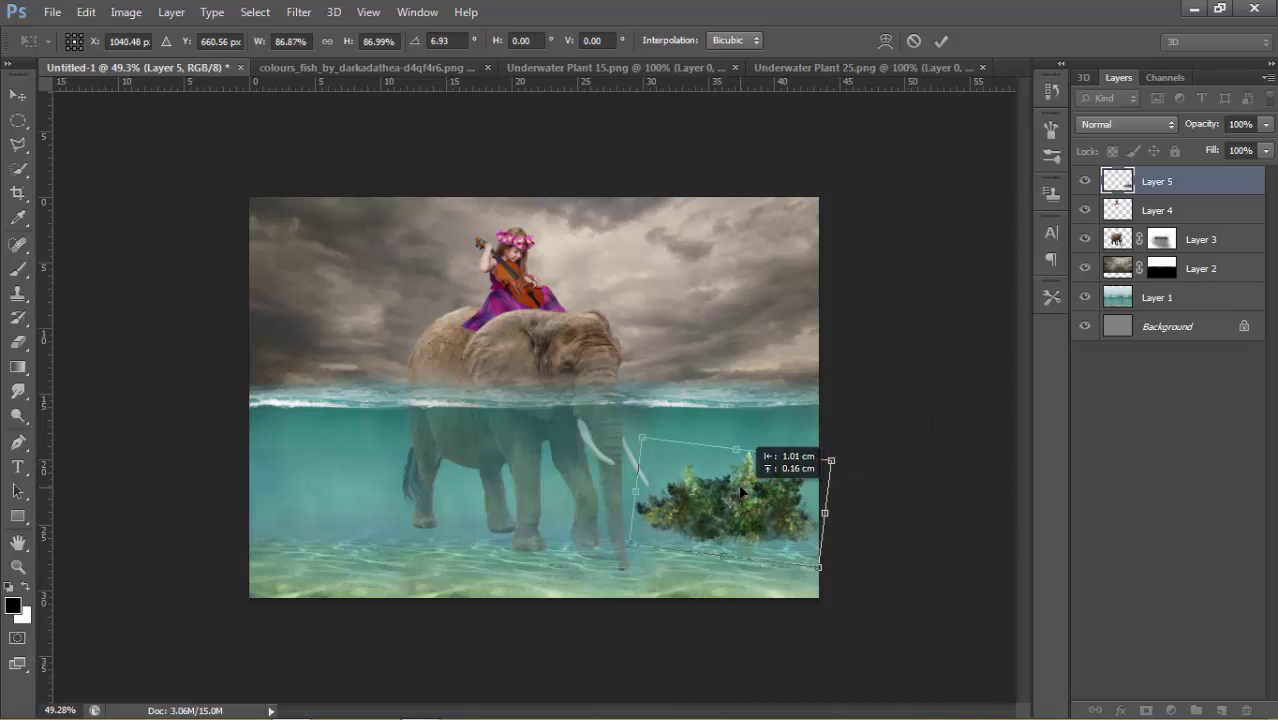
left_click(941, 41)
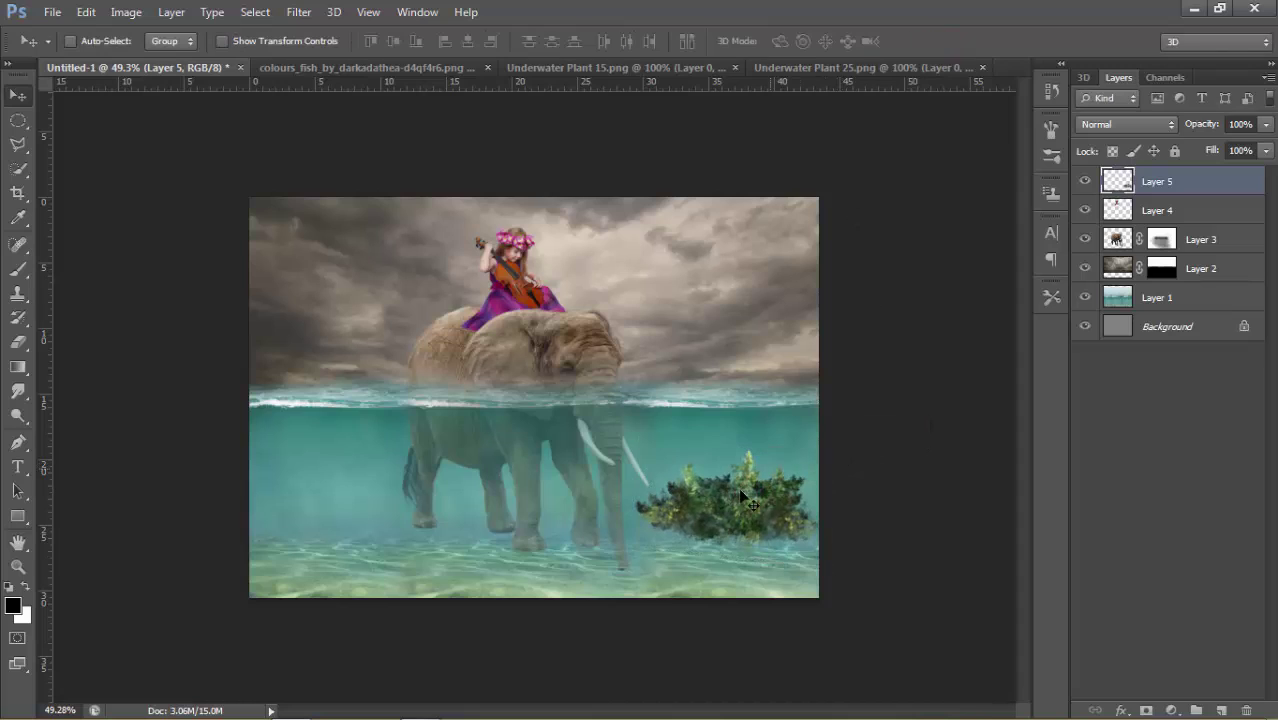
left_click_drag(737, 497, 738, 496)
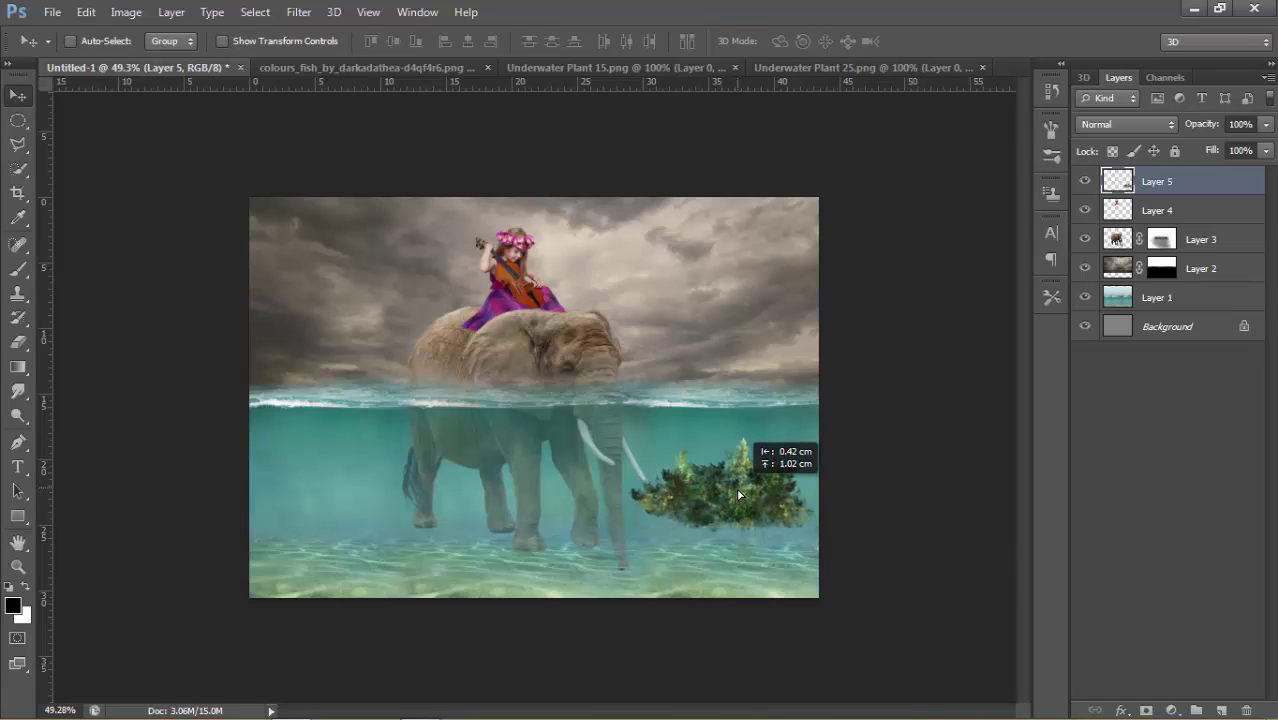
left_click_drag(1138, 182, 1145, 253)
left_click_drag(720, 508, 722, 504)
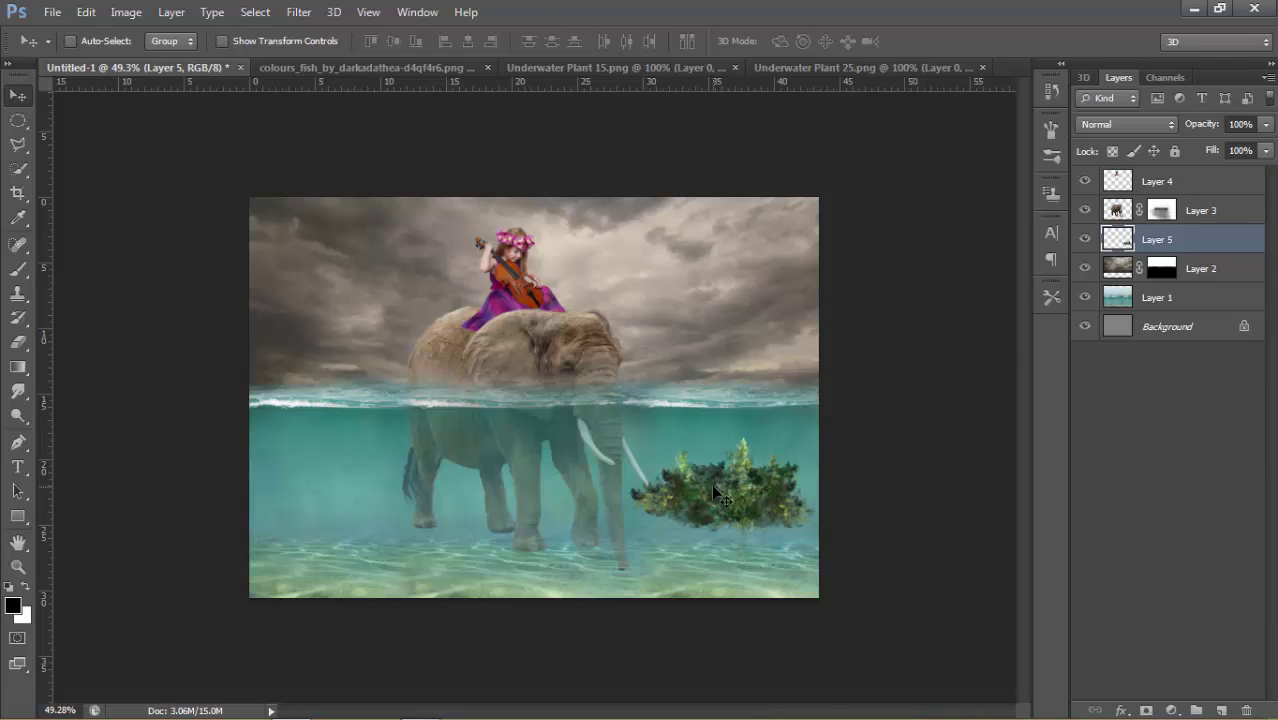
Try Soft Light at 64% on Layer 5, then settle on Normal blending at 28% opacity
left_click(1145, 130)
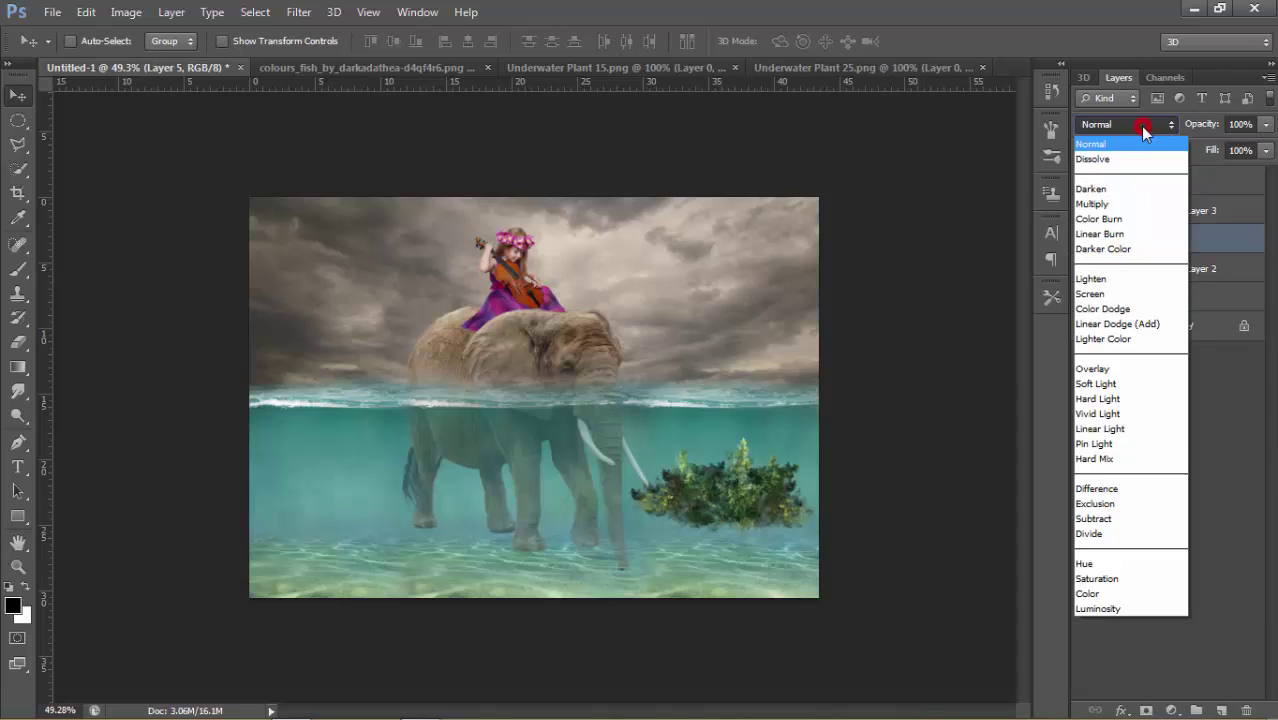
left_click(1102, 383)
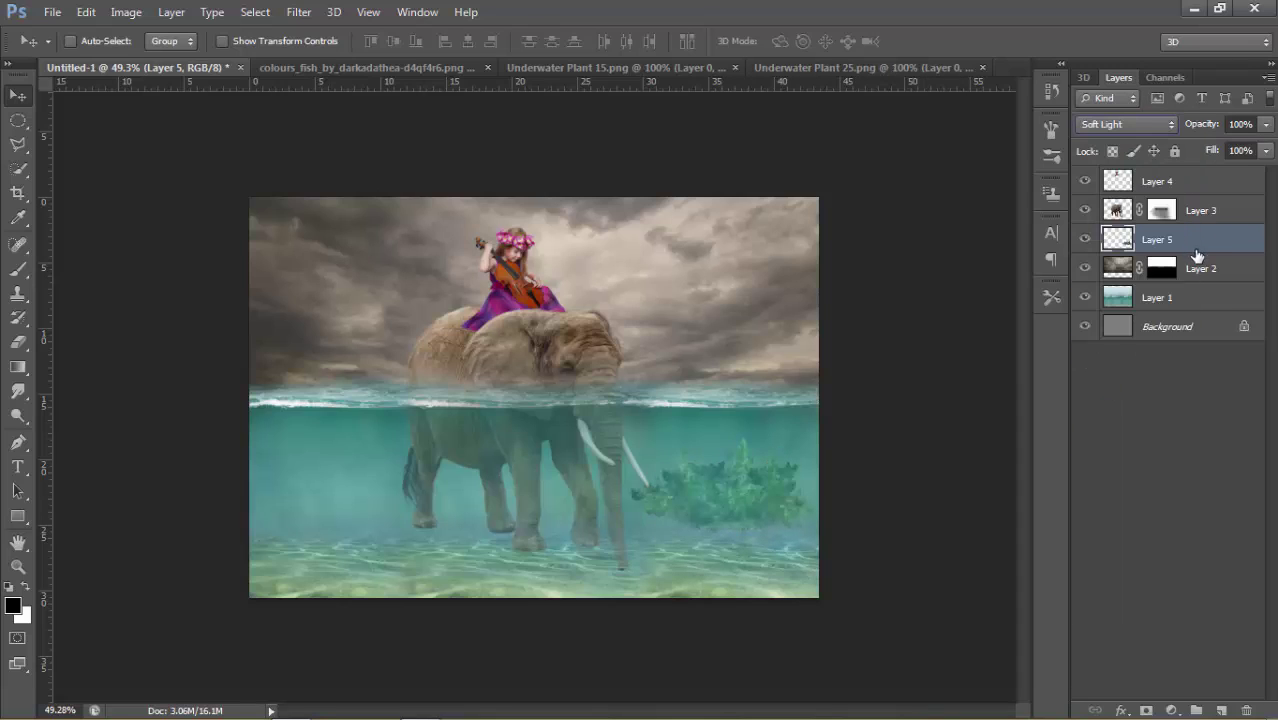
left_click_drag(1199, 130, 1187, 127)
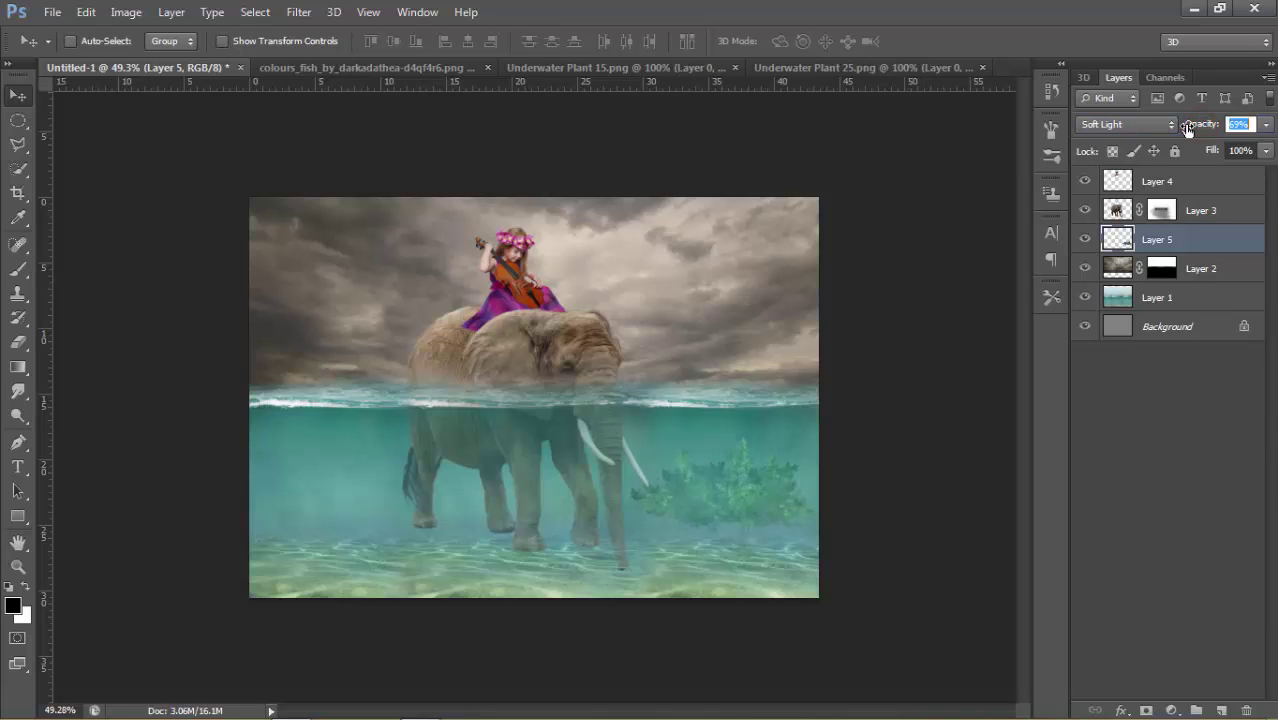
type("64")
key("Return")
left_click_drag(759, 500, 756, 510)
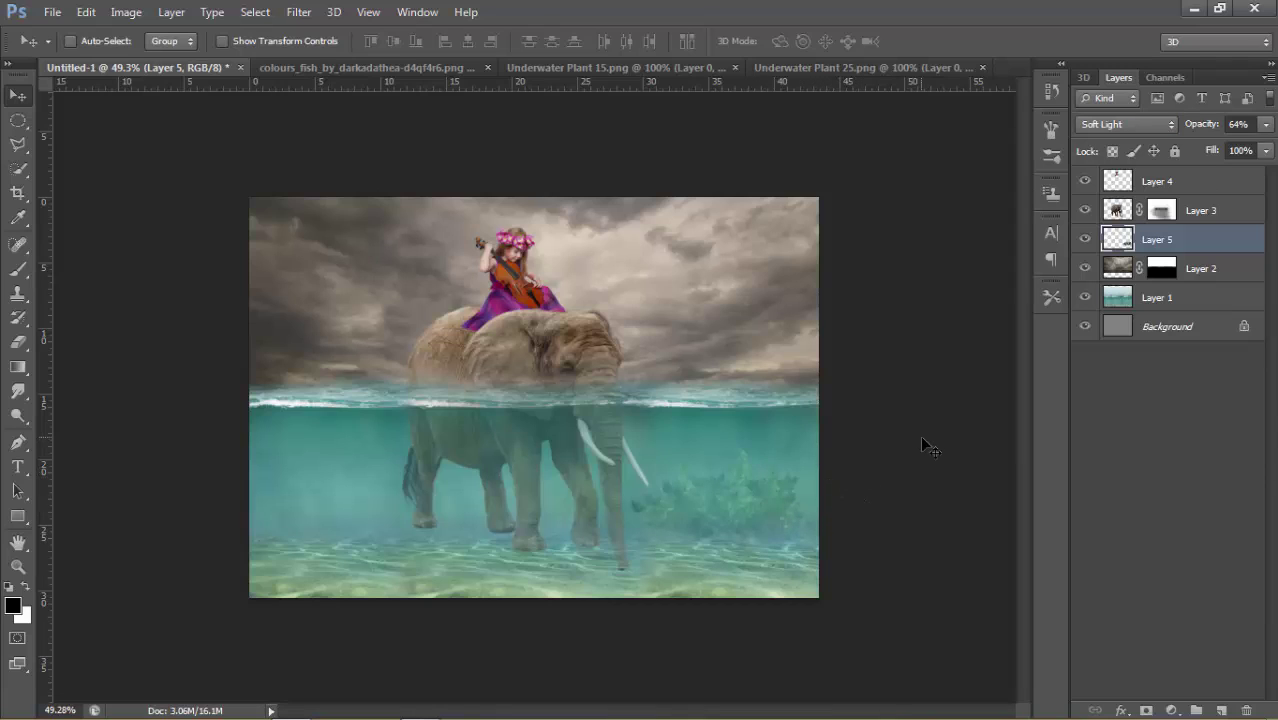
left_click(1148, 125)
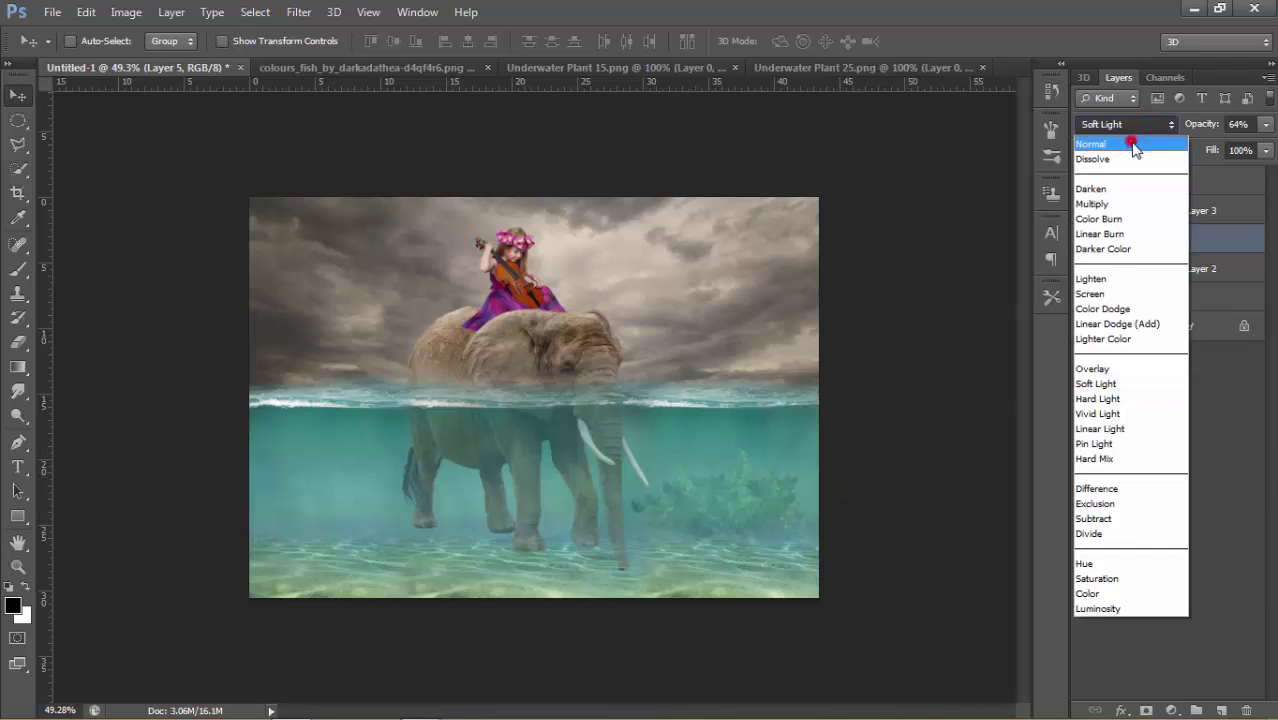
left_click(1130, 136)
left_click_drag(1203, 130, 1191, 135)
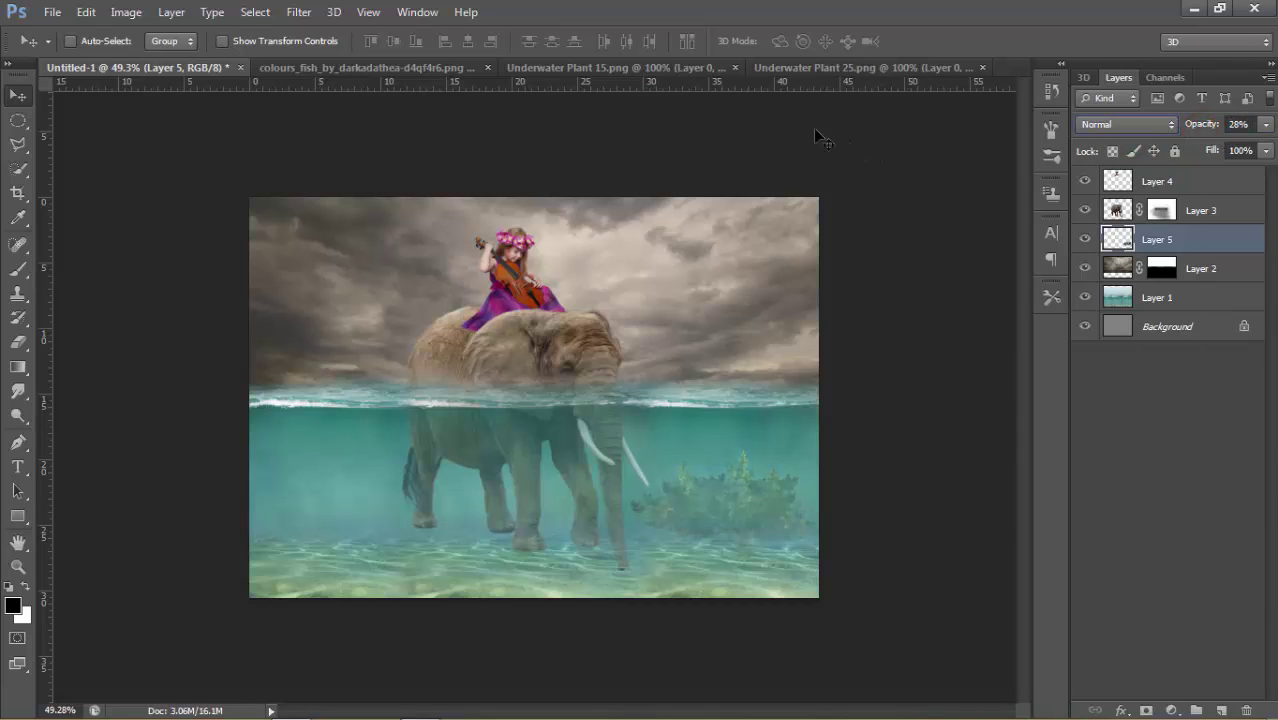
Add Underwater Plant 15 left of the elephant as Layer 6 at 23% opacity, and drop Layer 5 to 22%
left_click(651, 68)
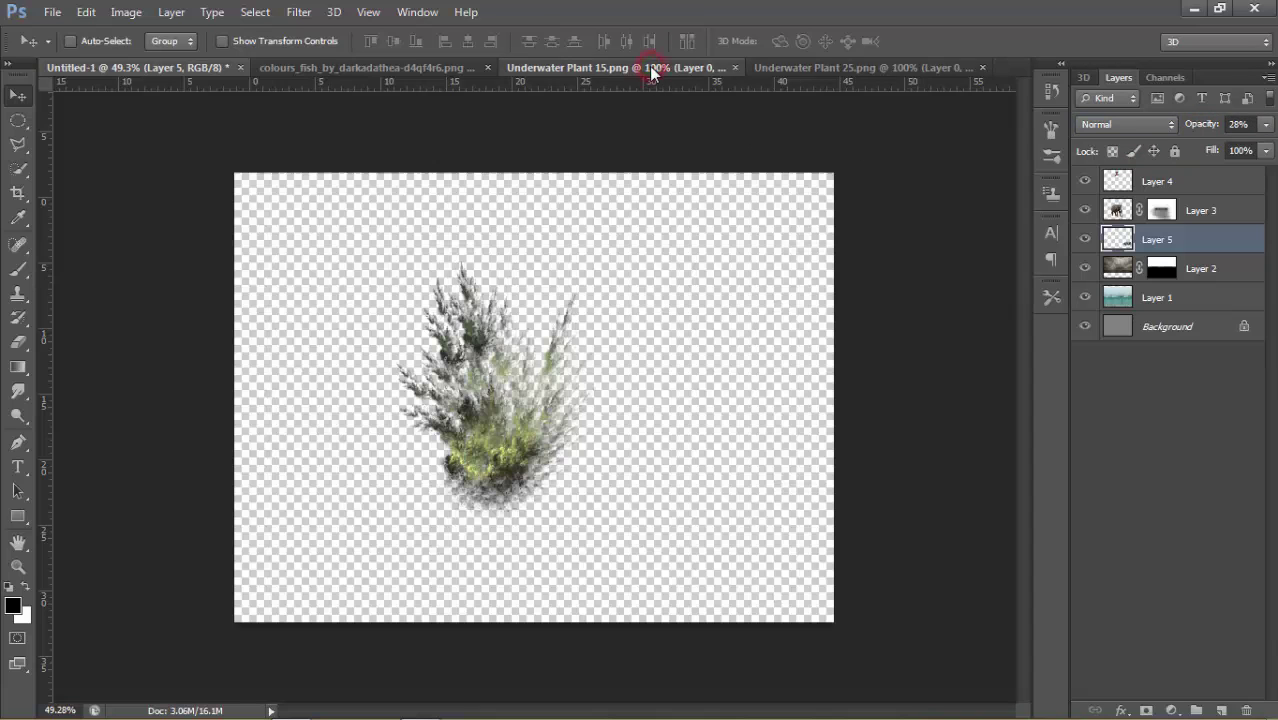
left_click_drag(486, 355, 303, 308)
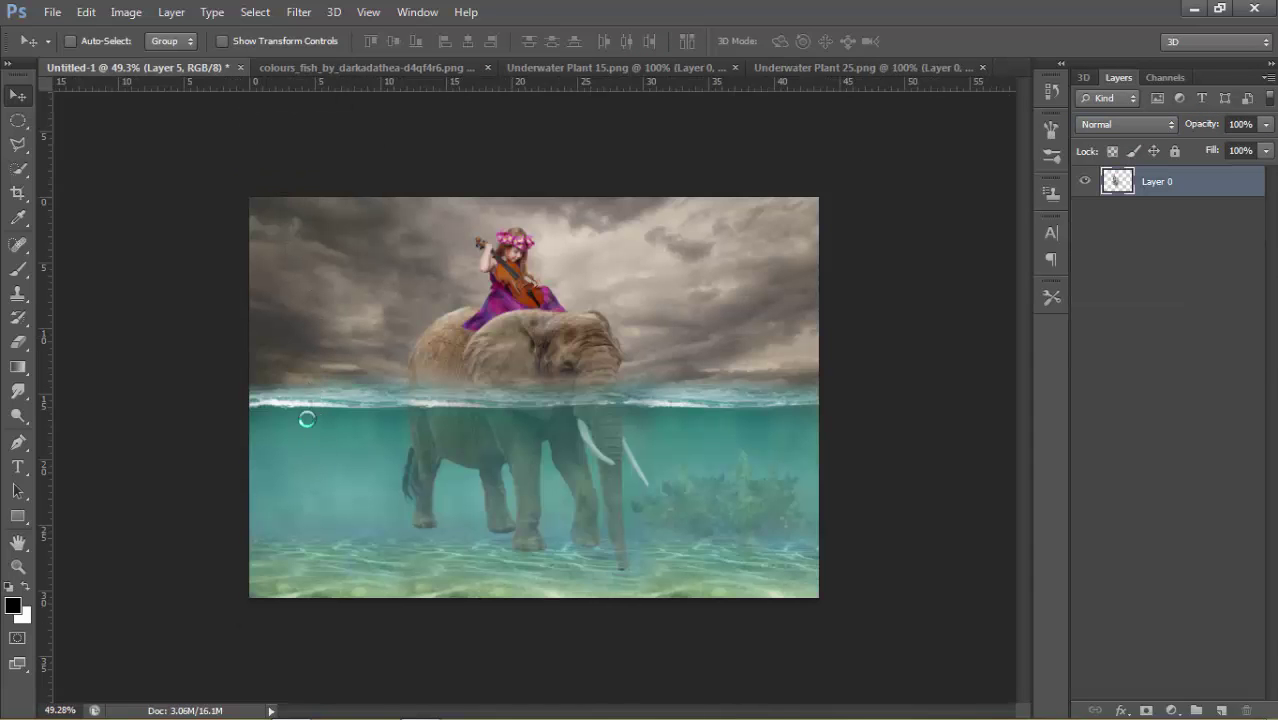
mouse_move(307, 421)
left_mouse_down()
mouse_move(306, 483)
mouse_move(322, 493)
left_mouse_up()
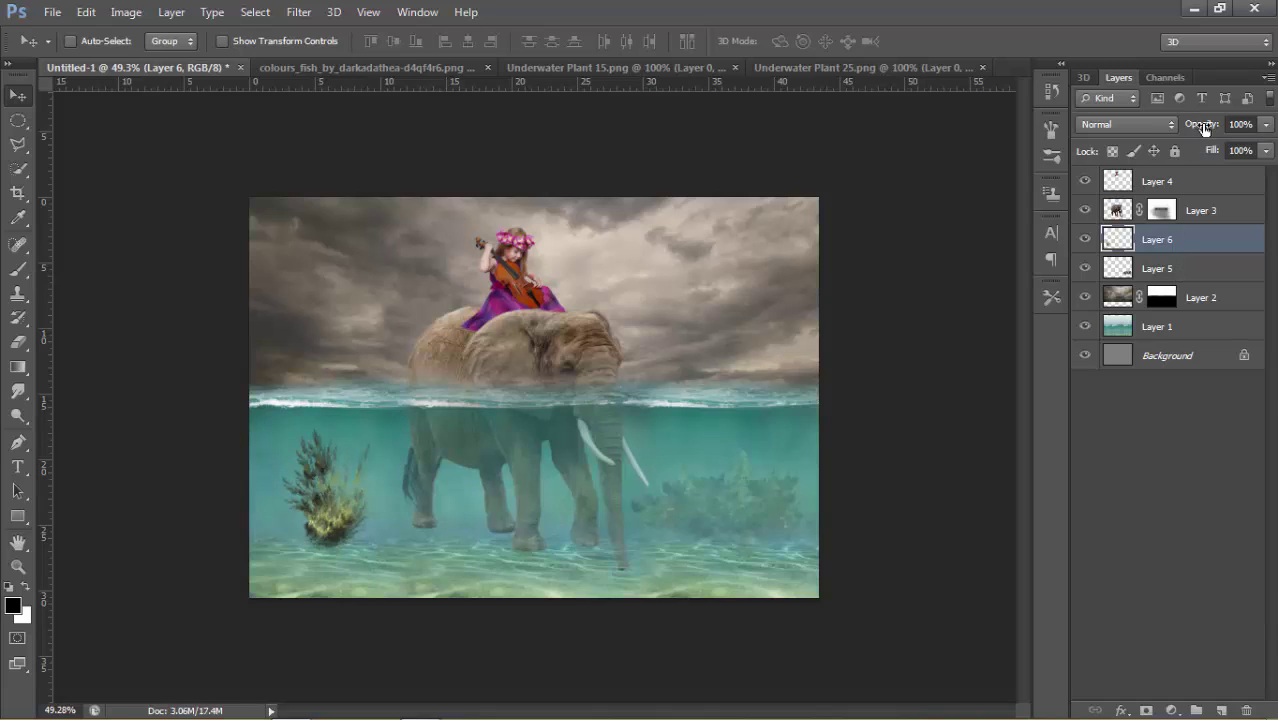
left_click_drag(1204, 127, 1207, 129)
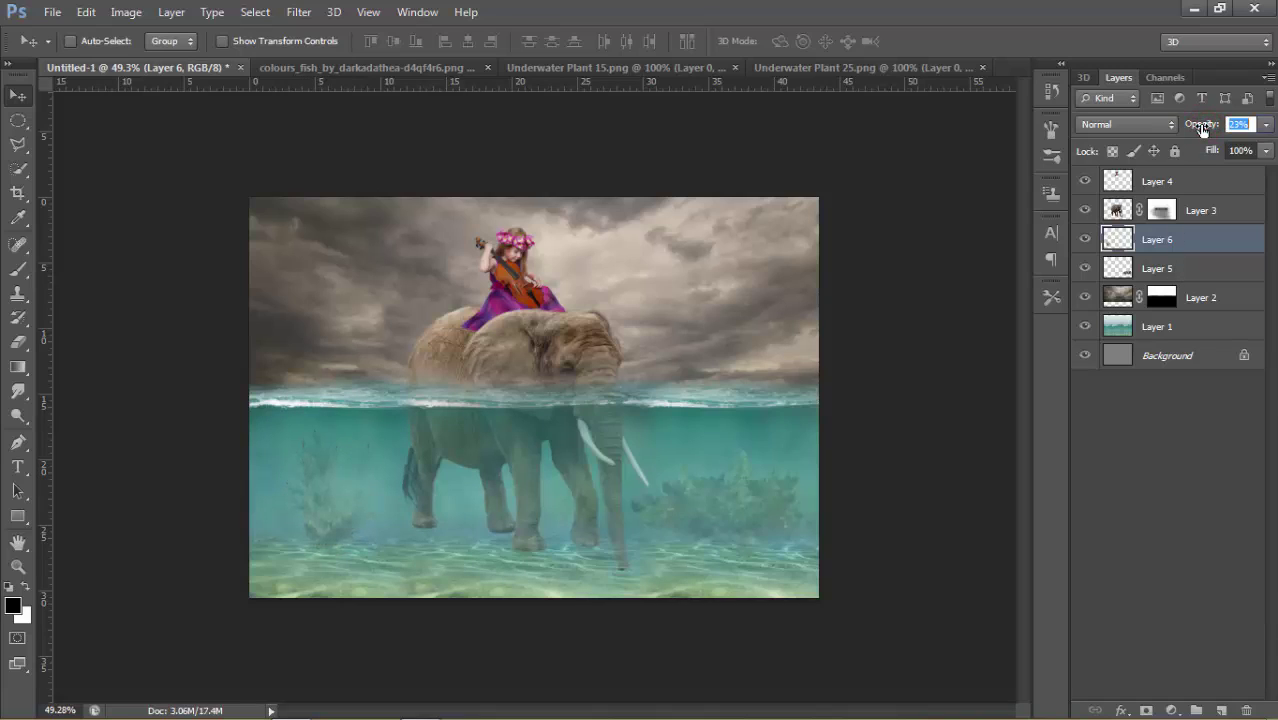
key("Return")
left_click(1134, 270)
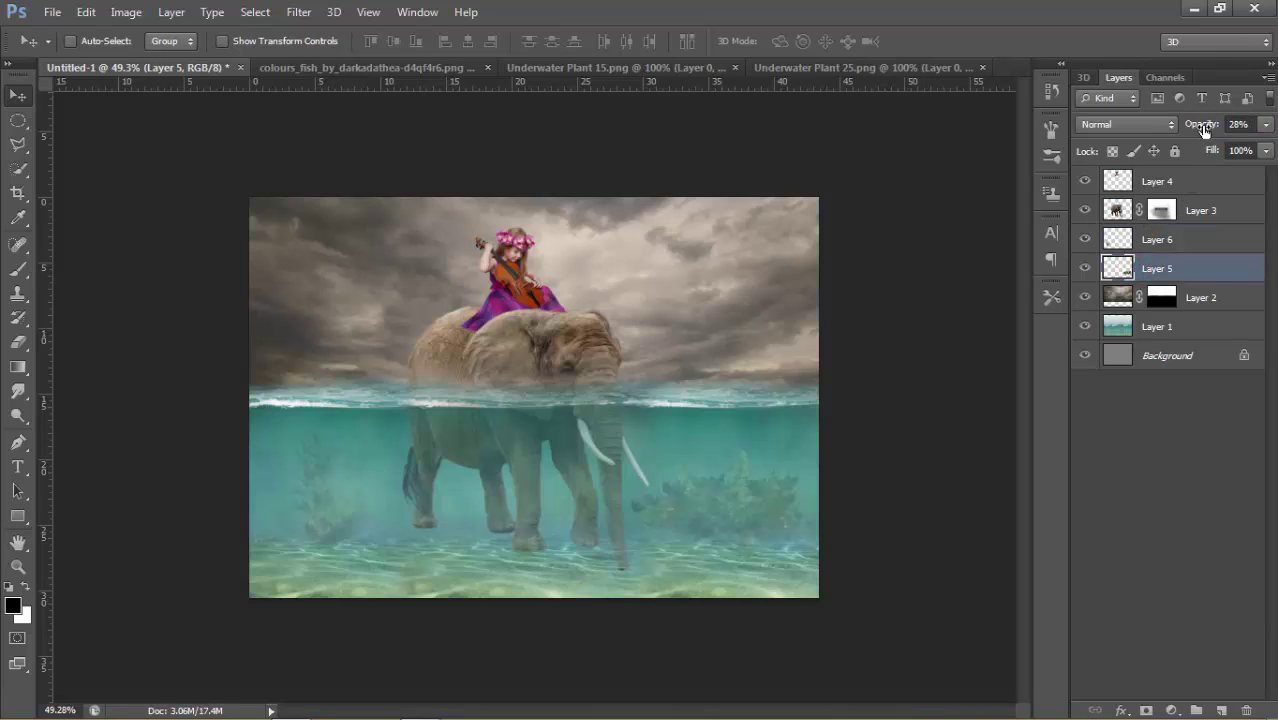
left_click_drag(1204, 127, 1209, 127)
Close the Underwater Plant 15 and 25 documents and bring up the colours_fish sheet
left_click(662, 68)
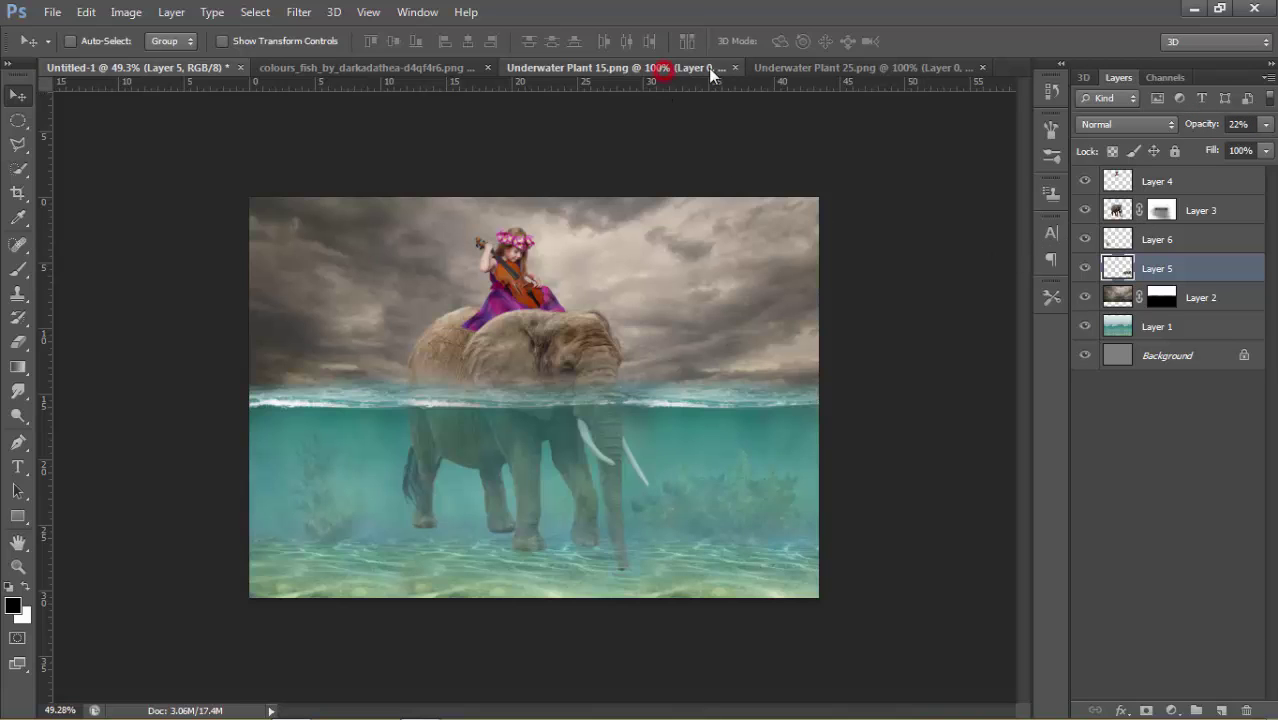
left_click(746, 68)
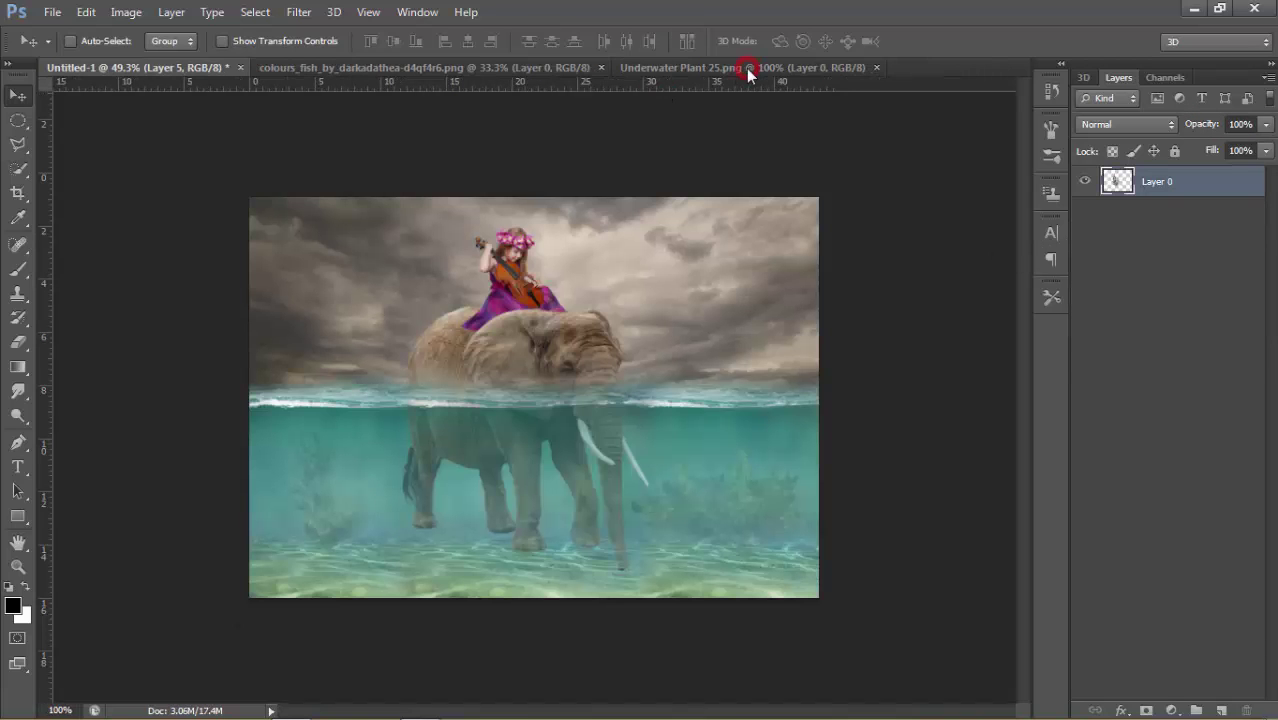
left_click(878, 68)
left_click(539, 70)
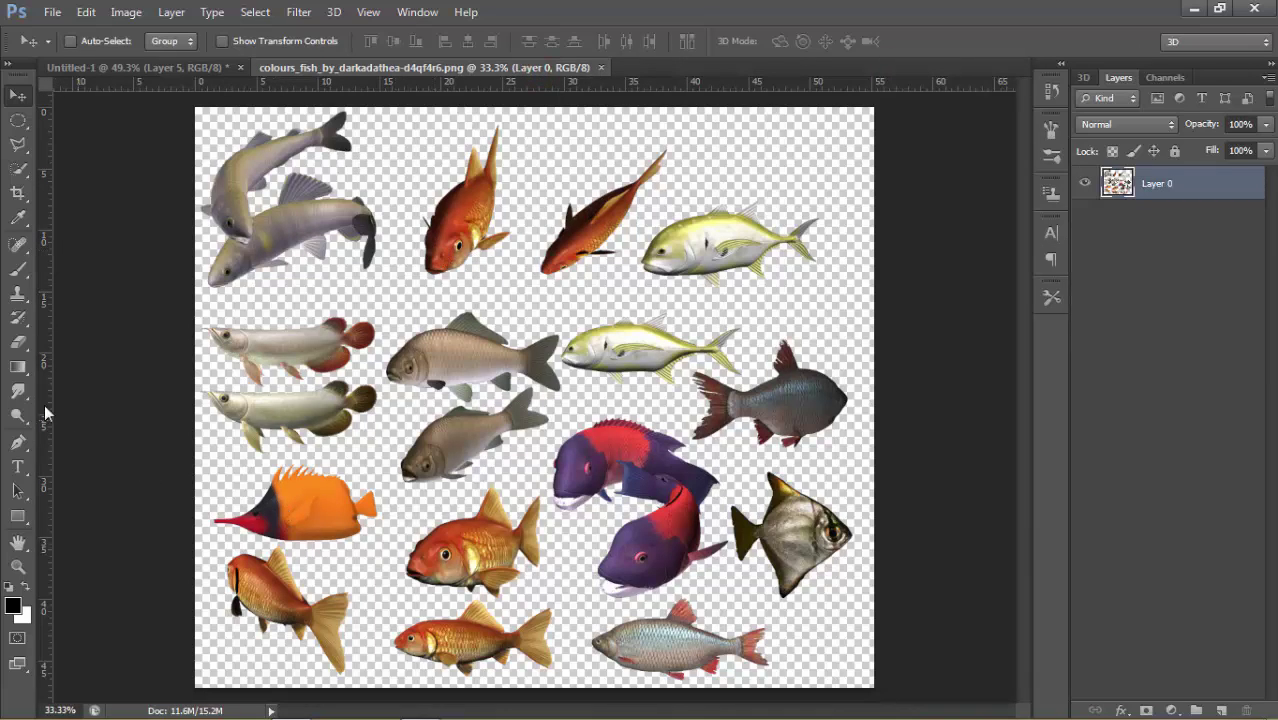
Freehand-lasso the orange butterflyfish and drag it toward the Untitled-1 composite
right_click(18, 146)
left_click(66, 182)
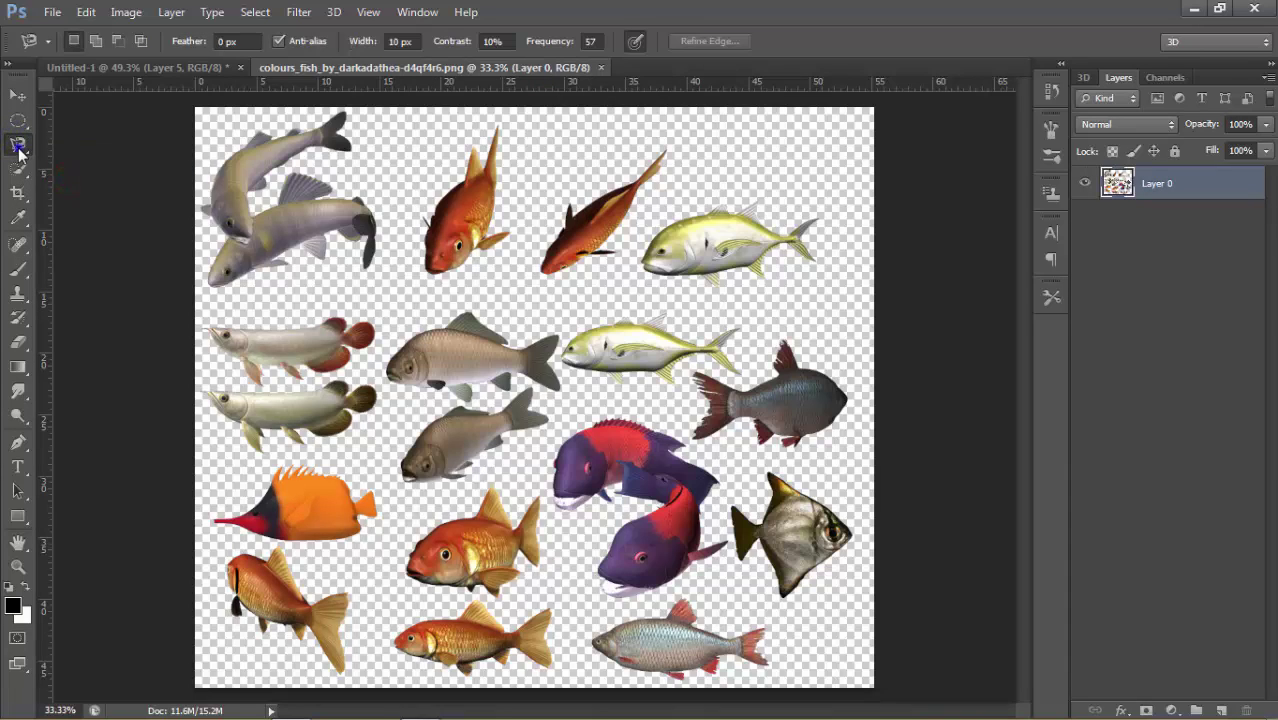
right_click(18, 146)
left_click(70, 148)
mouse_move(201, 506)
left_mouse_down()
mouse_move(360, 478)
mouse_move(395, 512)
mouse_move(370, 558)
mouse_move(325, 558)
mouse_move(203, 508)
left_mouse_up()
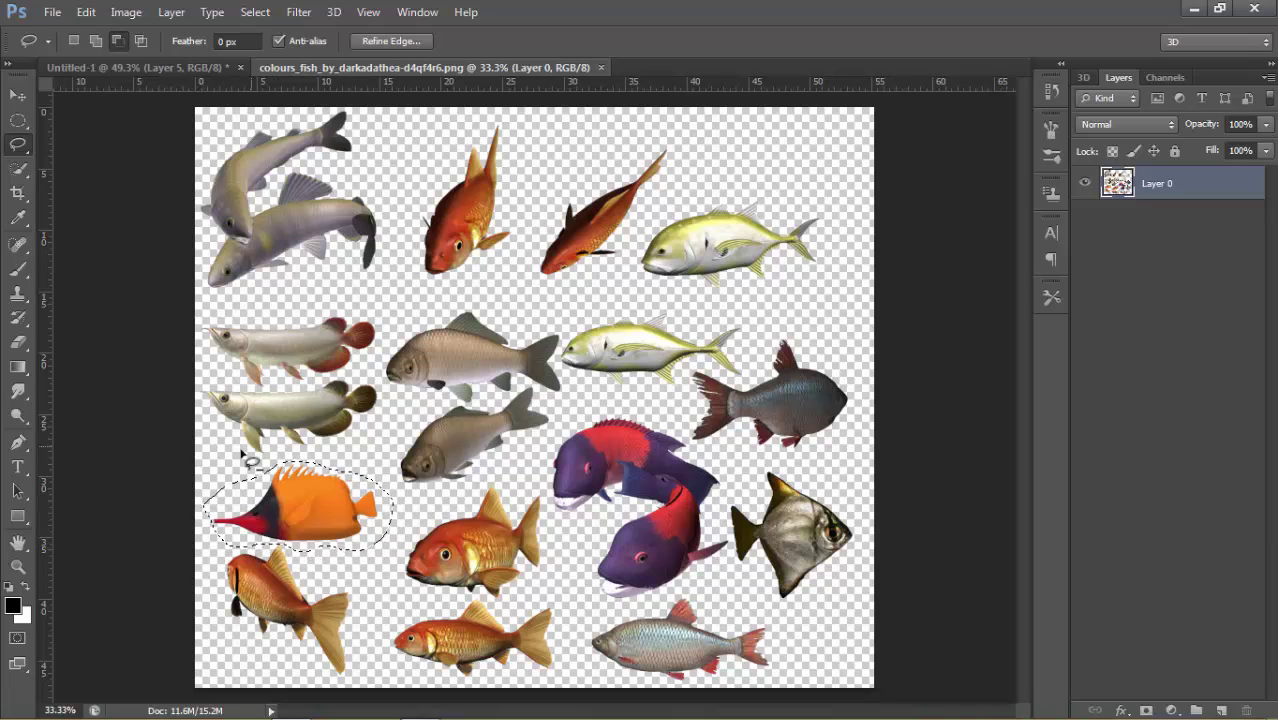
left_click(18, 95)
mouse_move(292, 512)
left_mouse_down()
mouse_move(150, 72)
mouse_move(376, 256)
left_mouse_up()
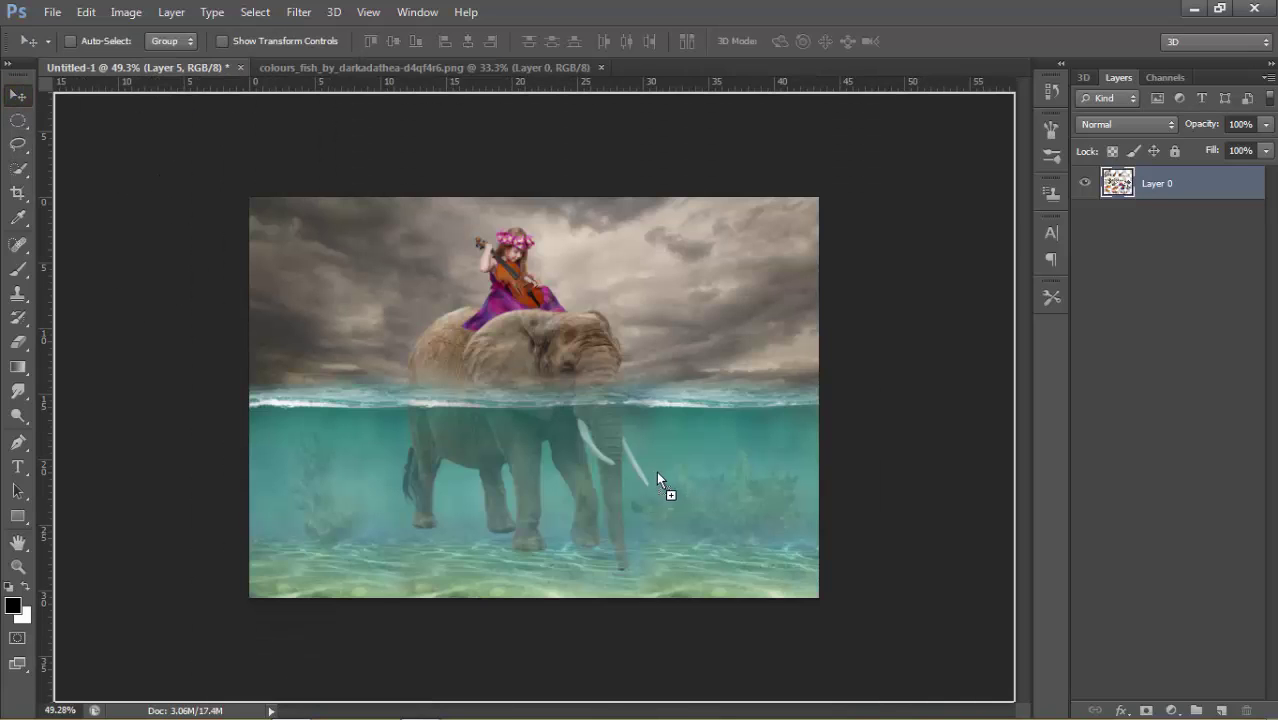
Drop the orange fish in as Layer 7, shrink it, and place it near the seabed at about 53% opacity
left_click_drag(680, 522, 774, 536)
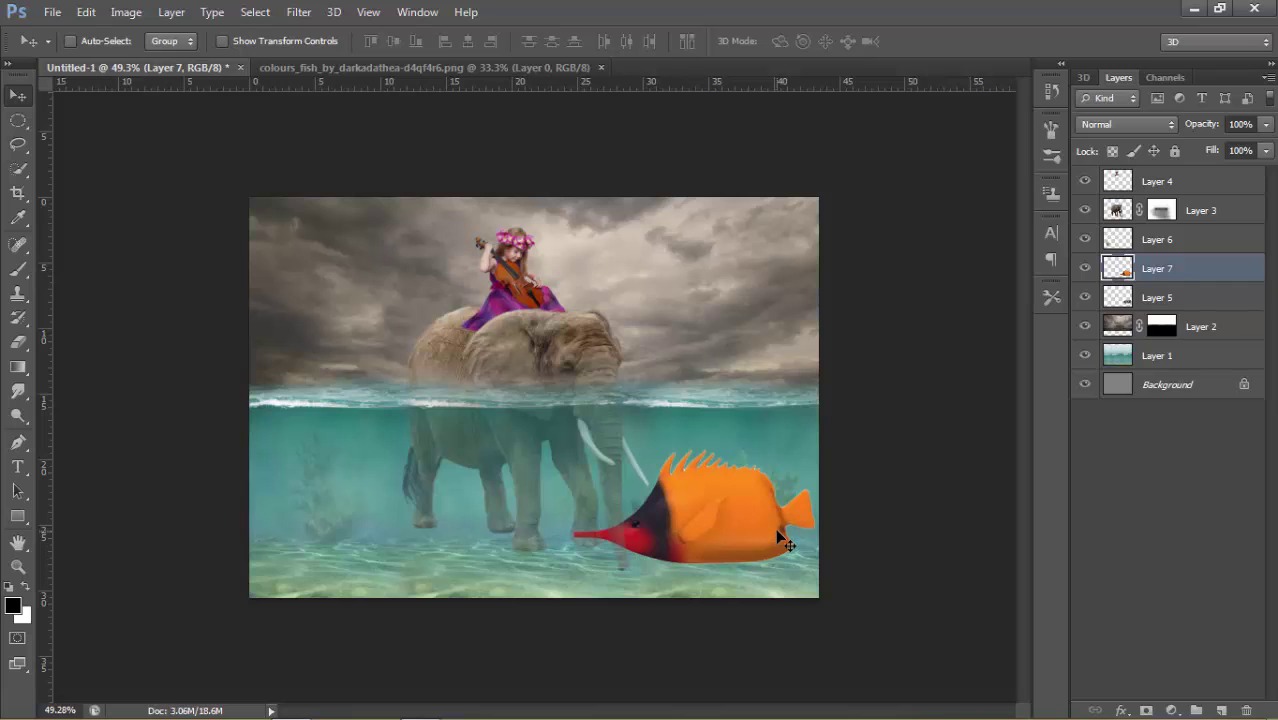
key("ctrl+t")
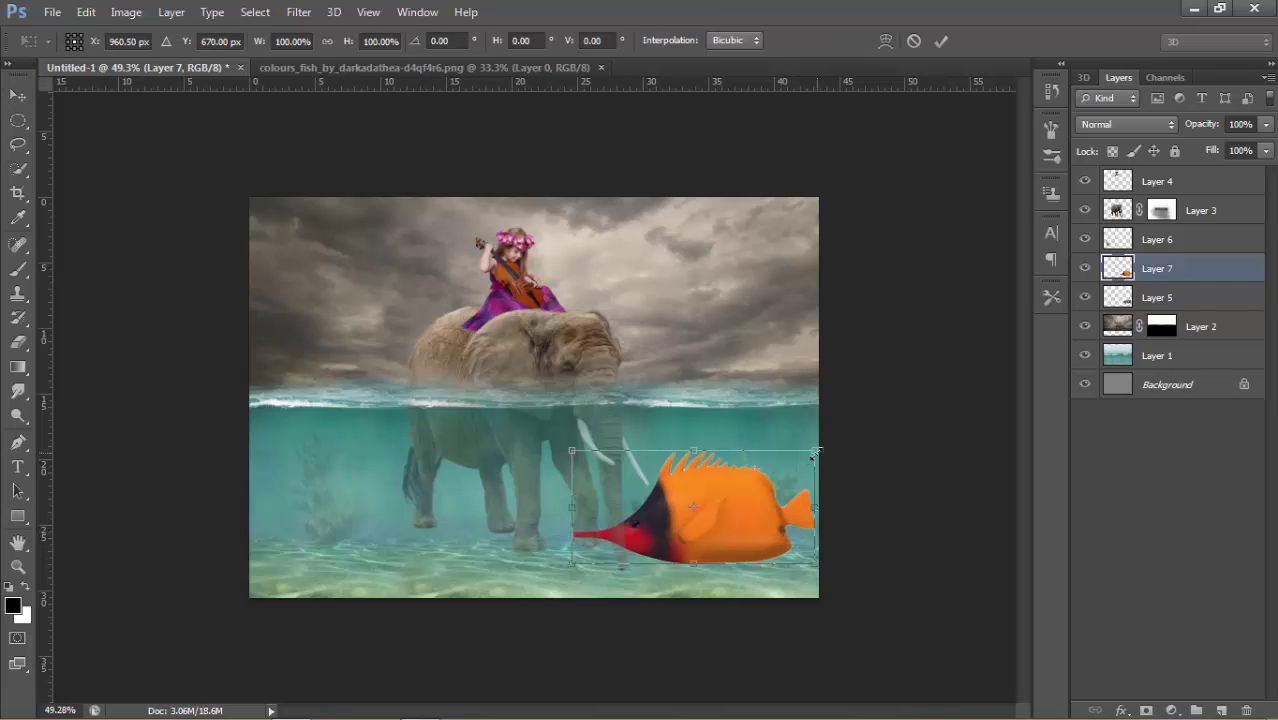
mouse_move(814, 452)
left_mouse_down()
mouse_move(729, 500)
mouse_move(716, 494)
left_mouse_up()
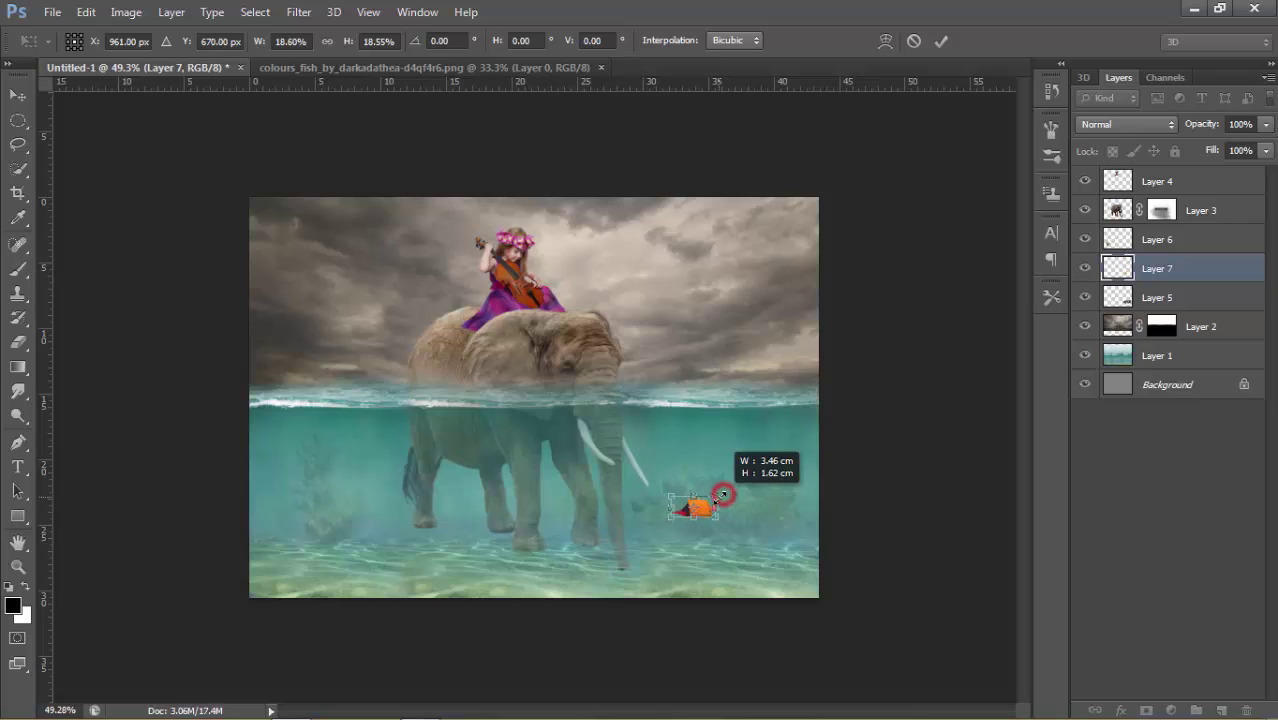
left_click(937, 42)
left_click_drag(711, 512, 761, 540)
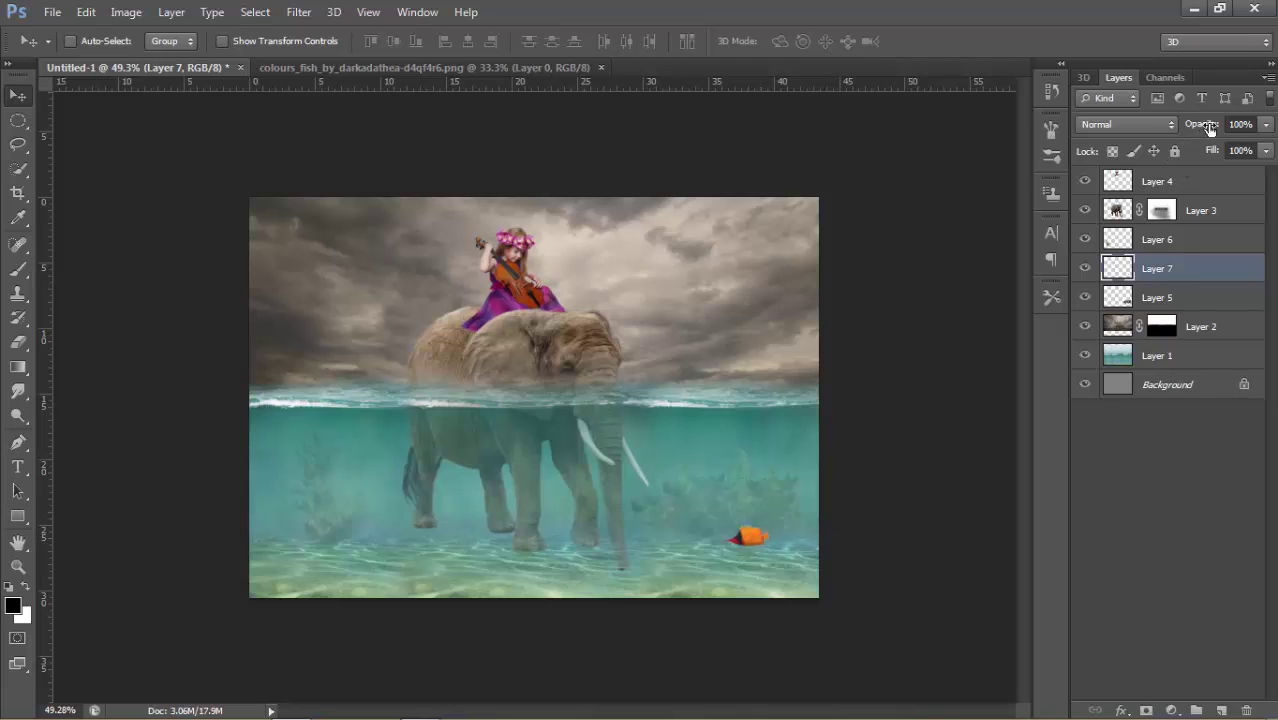
left_click_drag(1210, 129, 1190, 128)
left_click_drag(1183, 129, 1192, 129)
left_click(474, 68)
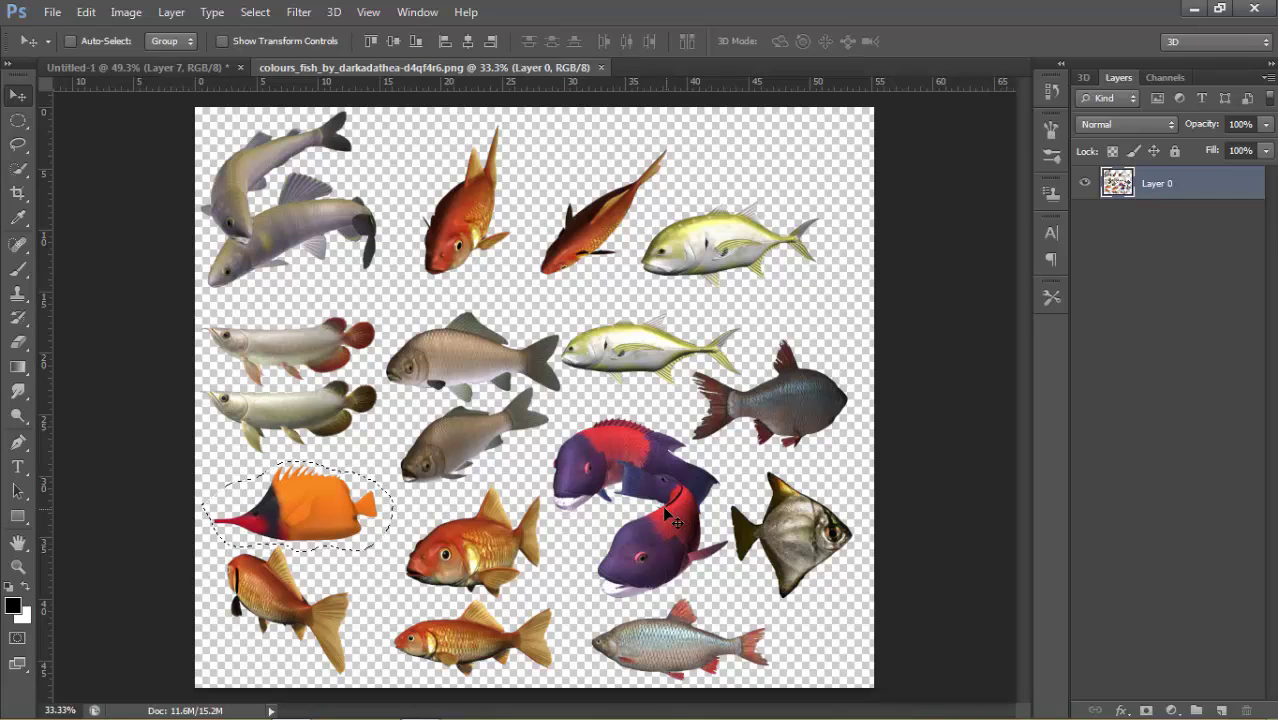
Trace a New Selection lasso around the goldfish on the colours_fish sheet
mouse_move(640, 513)
left_mouse_down()
mouse_move(657, 467)
mouse_move(655, 494)
left_mouse_up()
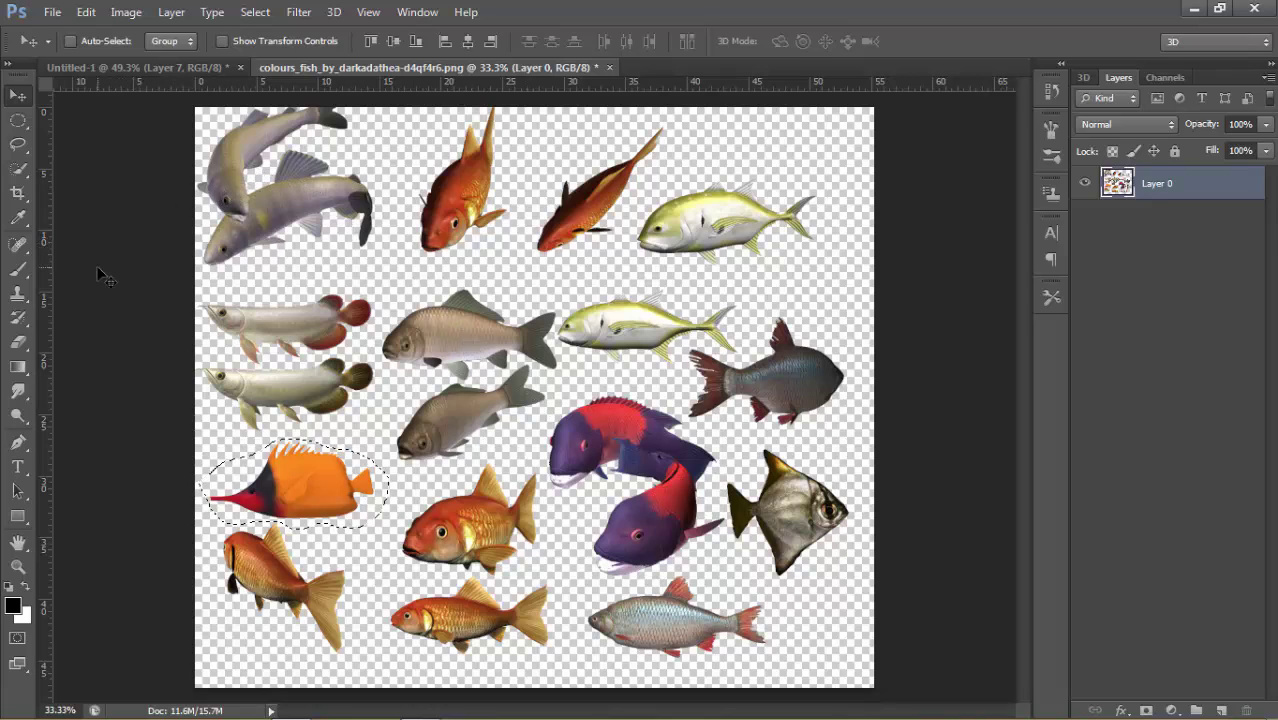
left_click(18, 143)
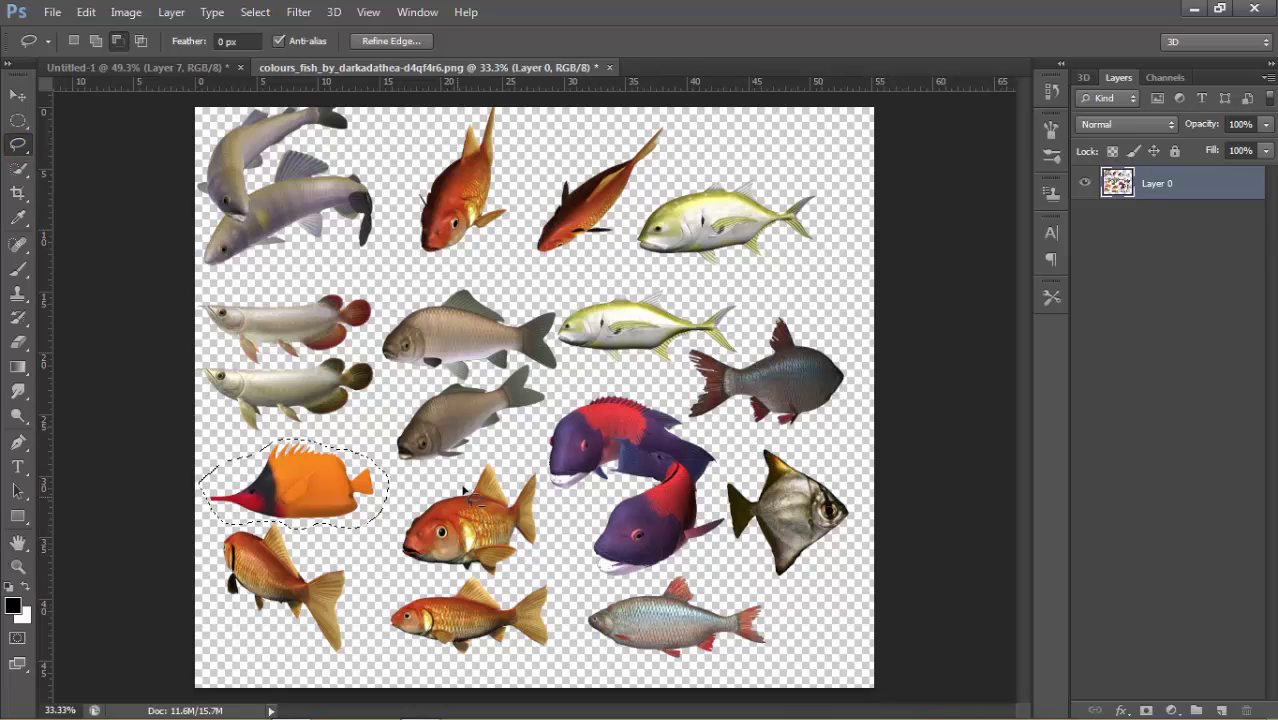
mouse_move(487, 458)
left_mouse_down()
mouse_move(424, 503)
mouse_move(396, 562)
mouse_move(432, 582)
mouse_move(520, 580)
mouse_move(548, 532)
mouse_move(550, 486)
mouse_move(520, 455)
mouse_move(490, 452)
left_mouse_up()
key("Escape")
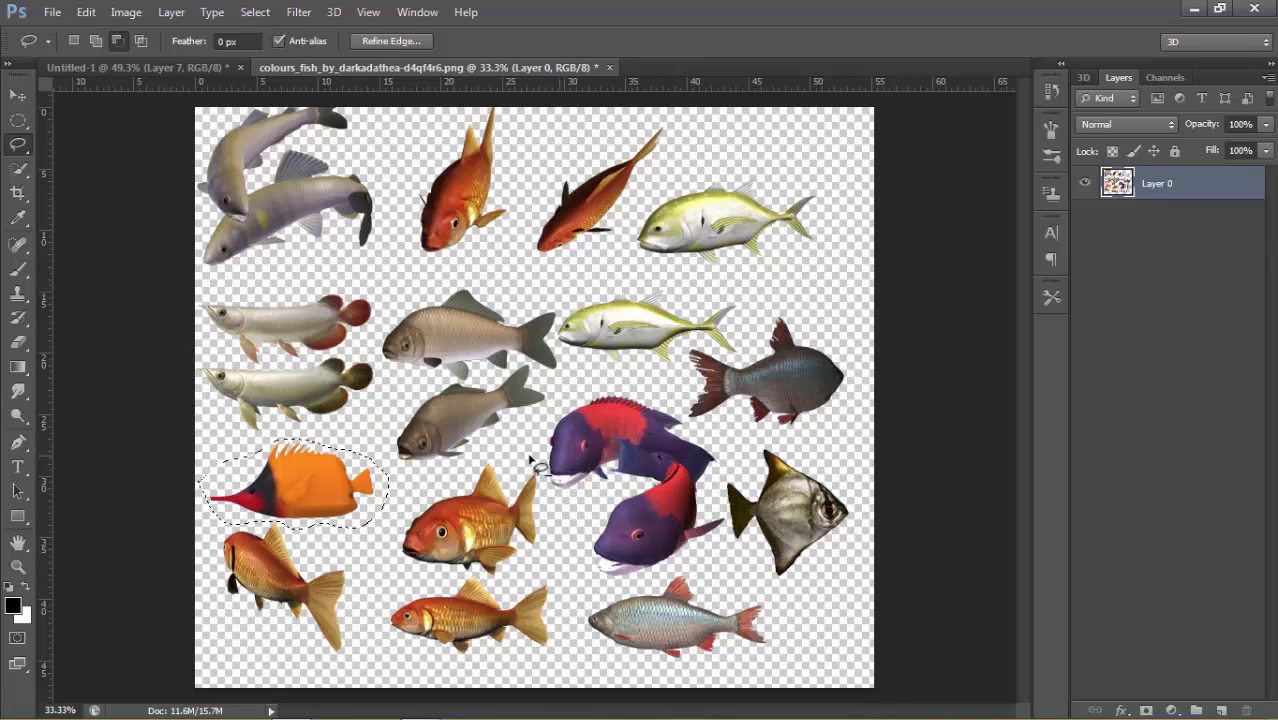
left_click(73, 41)
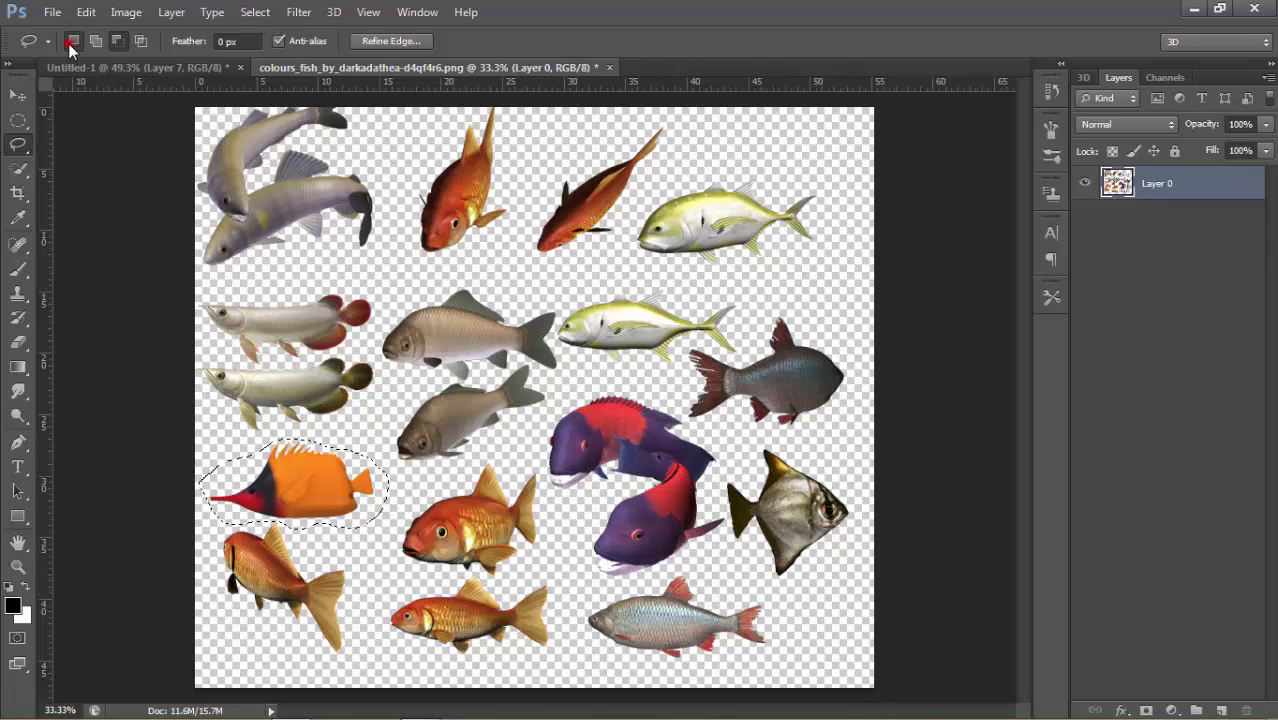
left_click_drag(487, 457, 408, 520)
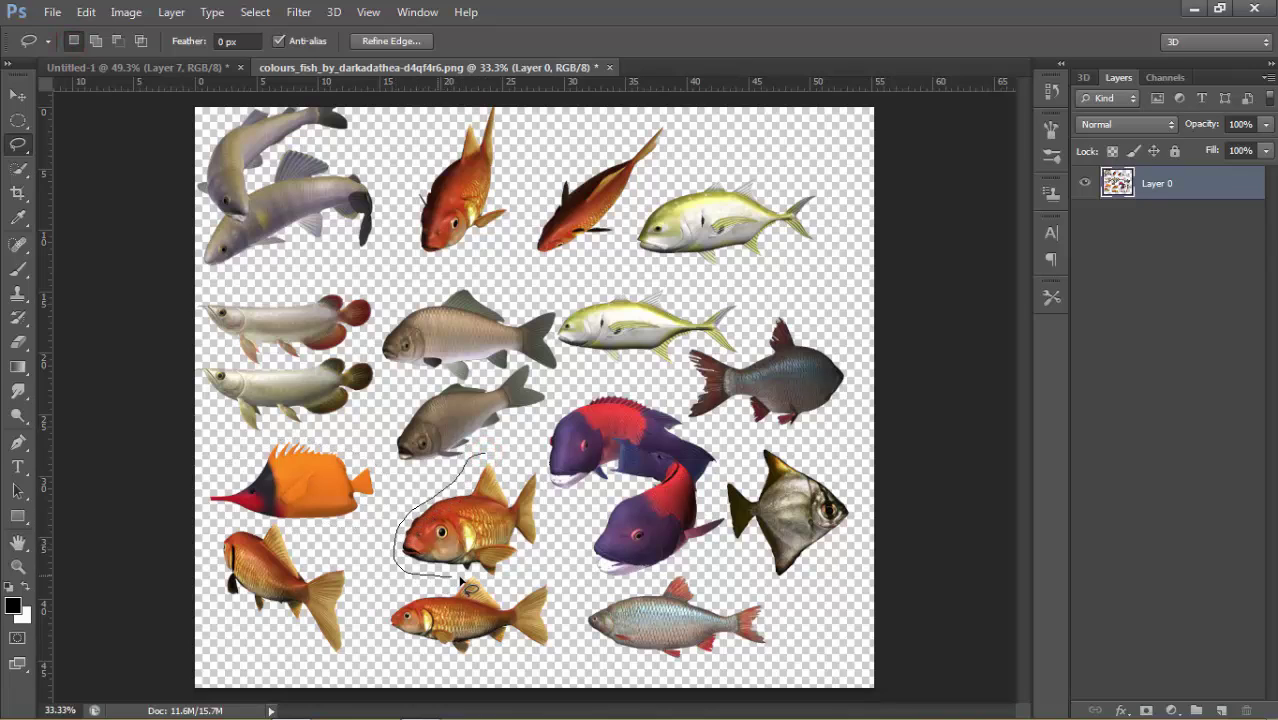
mouse_move(495, 580)
left_mouse_down()
mouse_move(550, 545)
mouse_move(541, 484)
mouse_move(487, 457)
mouse_move(204, 73)
mouse_move(371, 431)
left_mouse_up()
key("v")
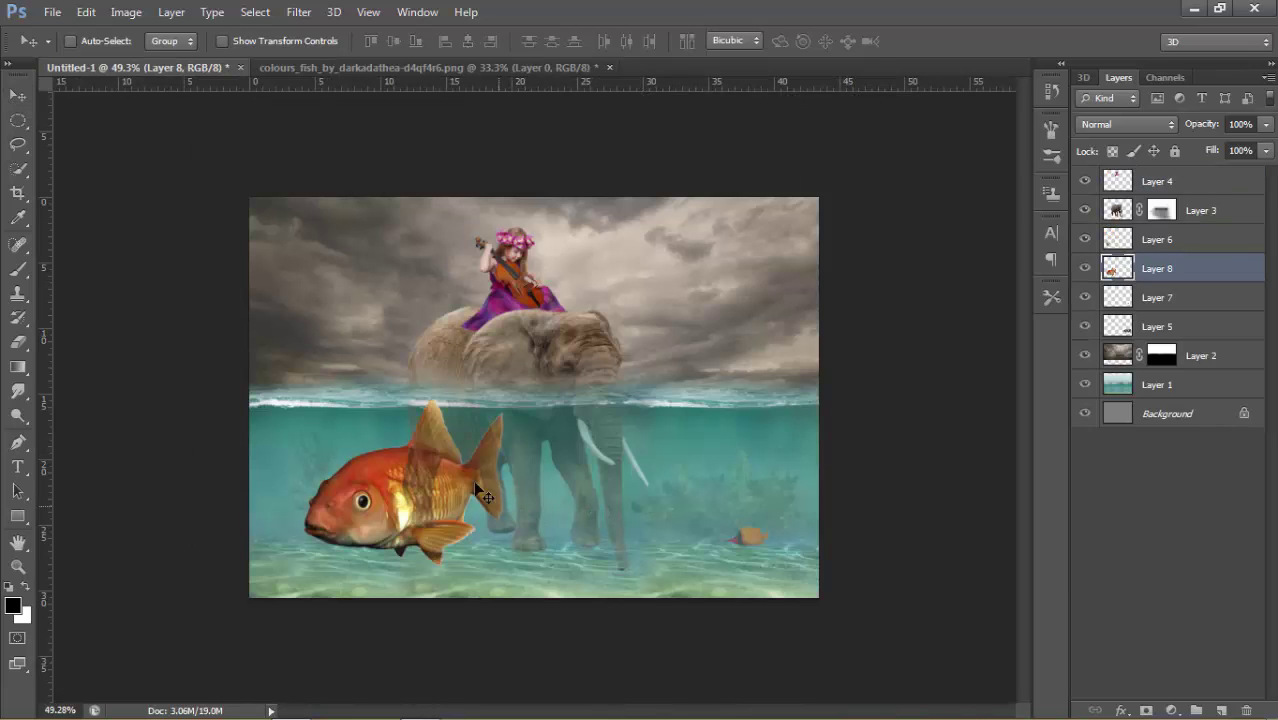
Shrink the goldfish to about 18% and flip it horizontally
key("ctrl+t")
left_click_drag(498, 403, 418, 467)
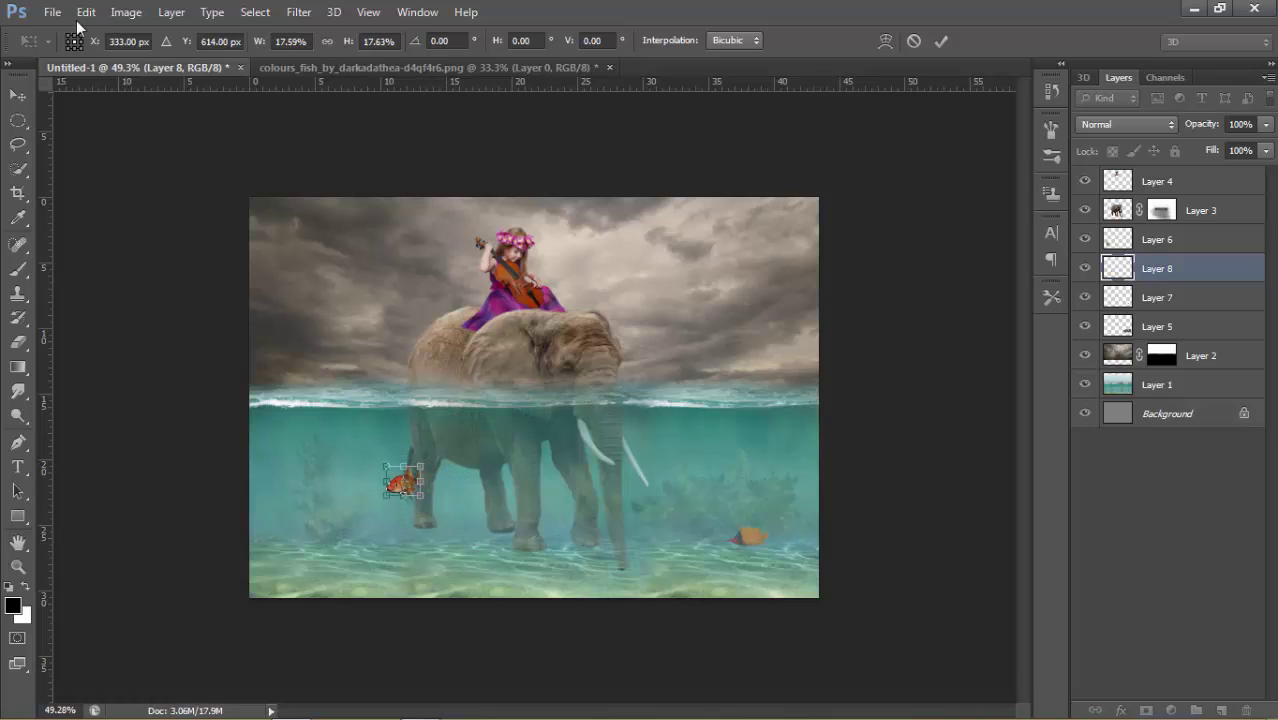
left_click(944, 45)
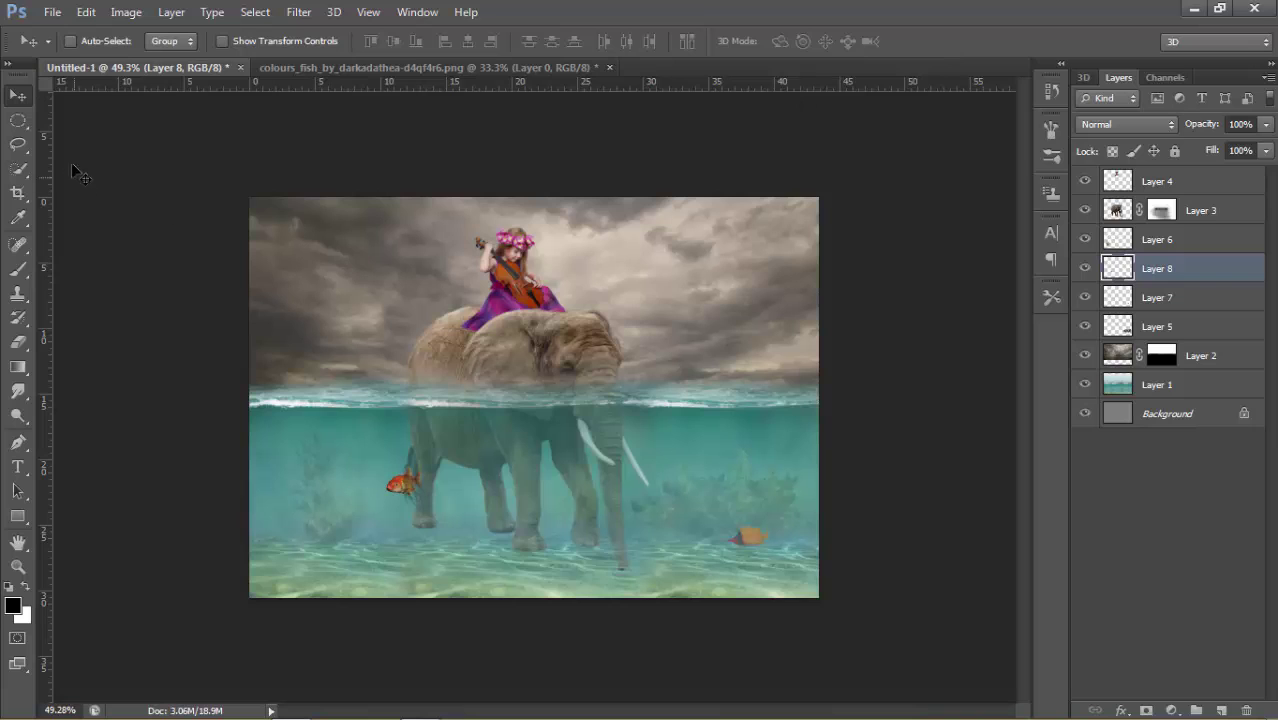
left_click(86, 12)
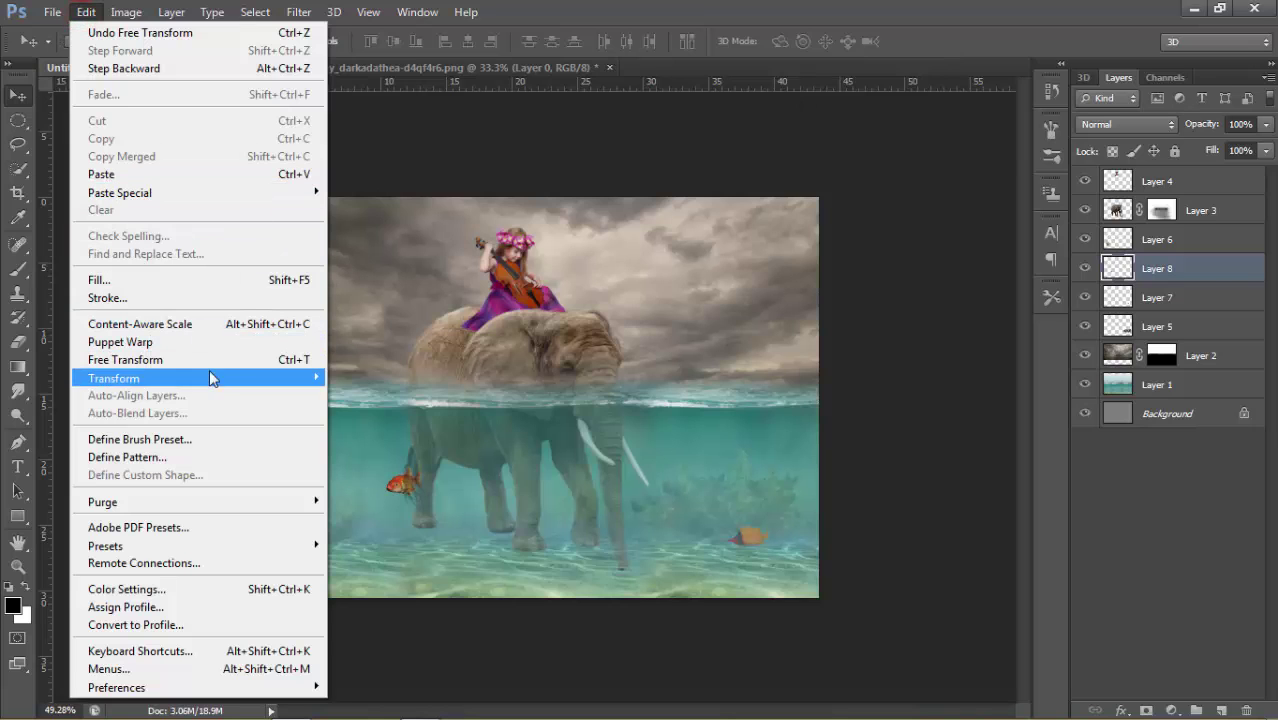
mouse_move(114, 378)
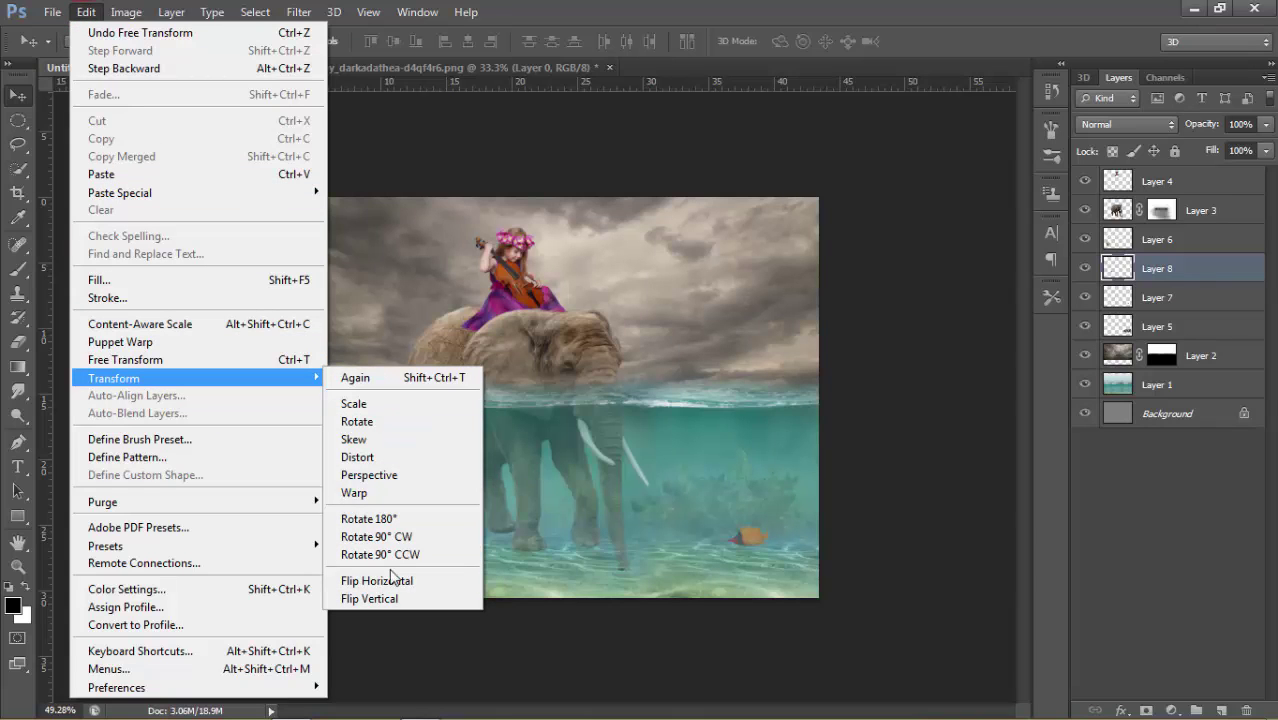
left_click(397, 580)
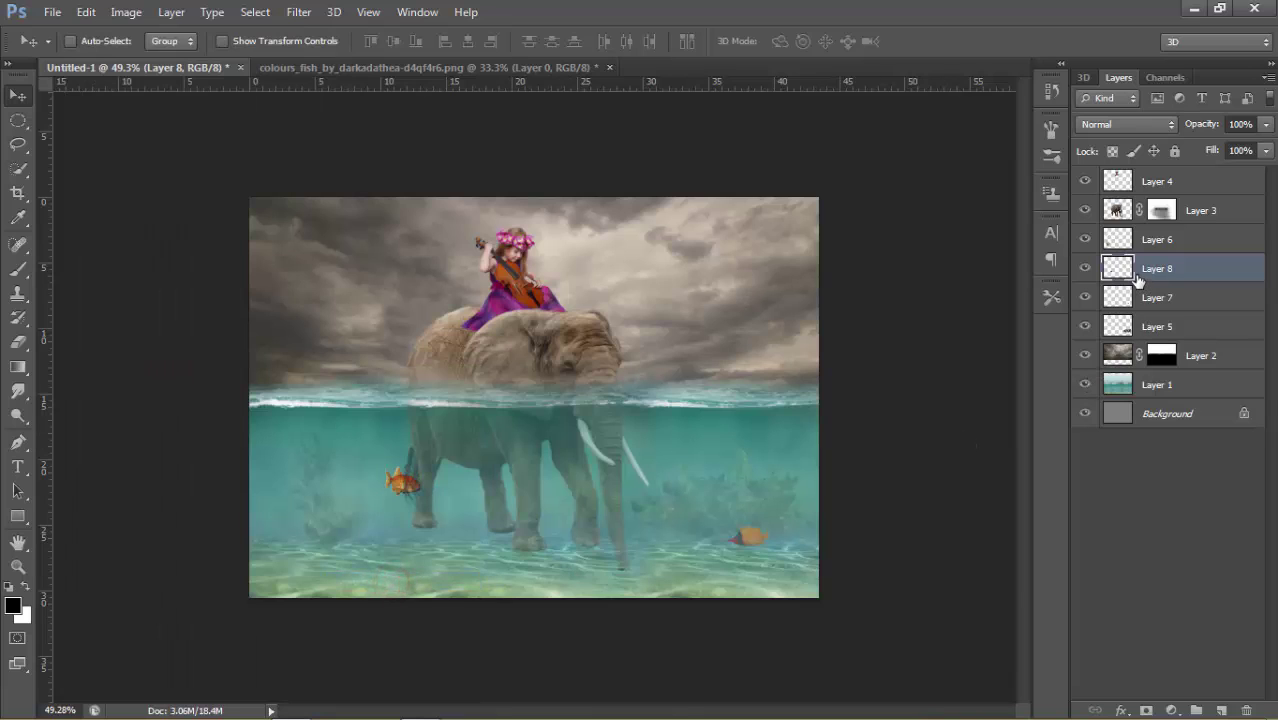
Move Layer 8 to the top, place the goldfish near the seabed smaller, at 40% opacity
left_click_drag(1136, 281, 1140, 176)
left_click_drag(392, 501, 330, 542)
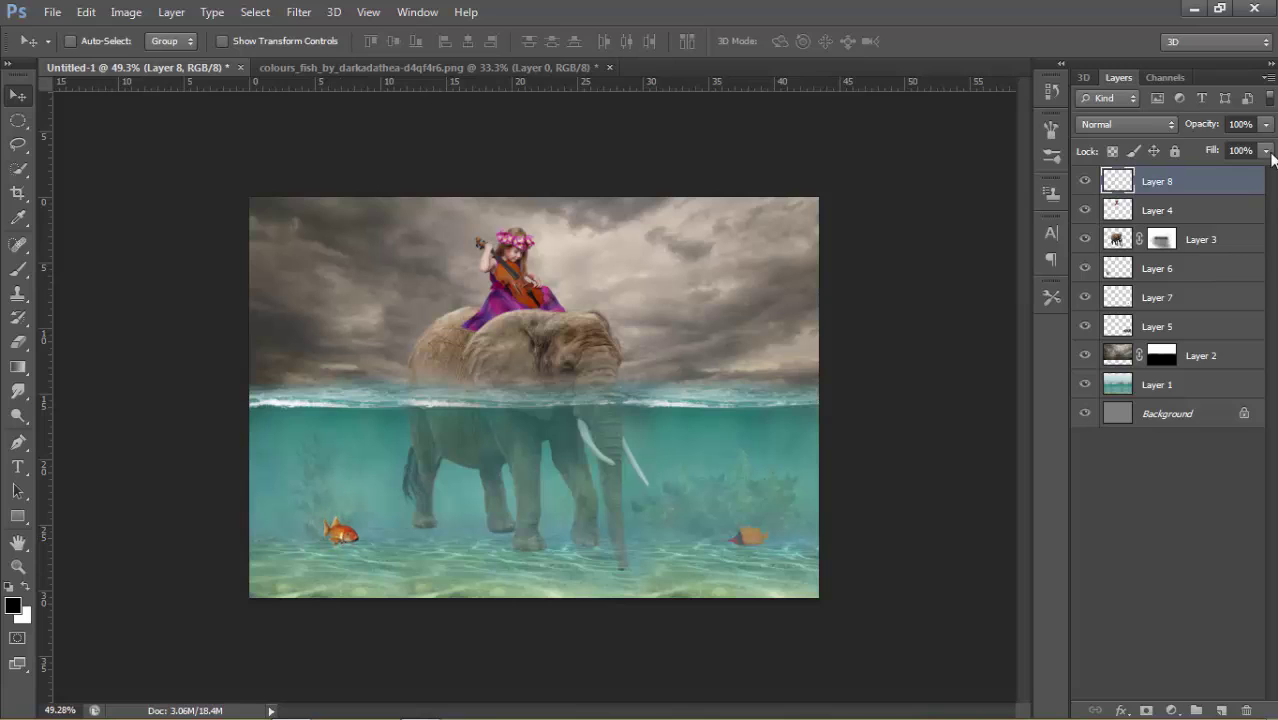
left_click_drag(1203, 127, 1188, 133)
key("ctrl+t")
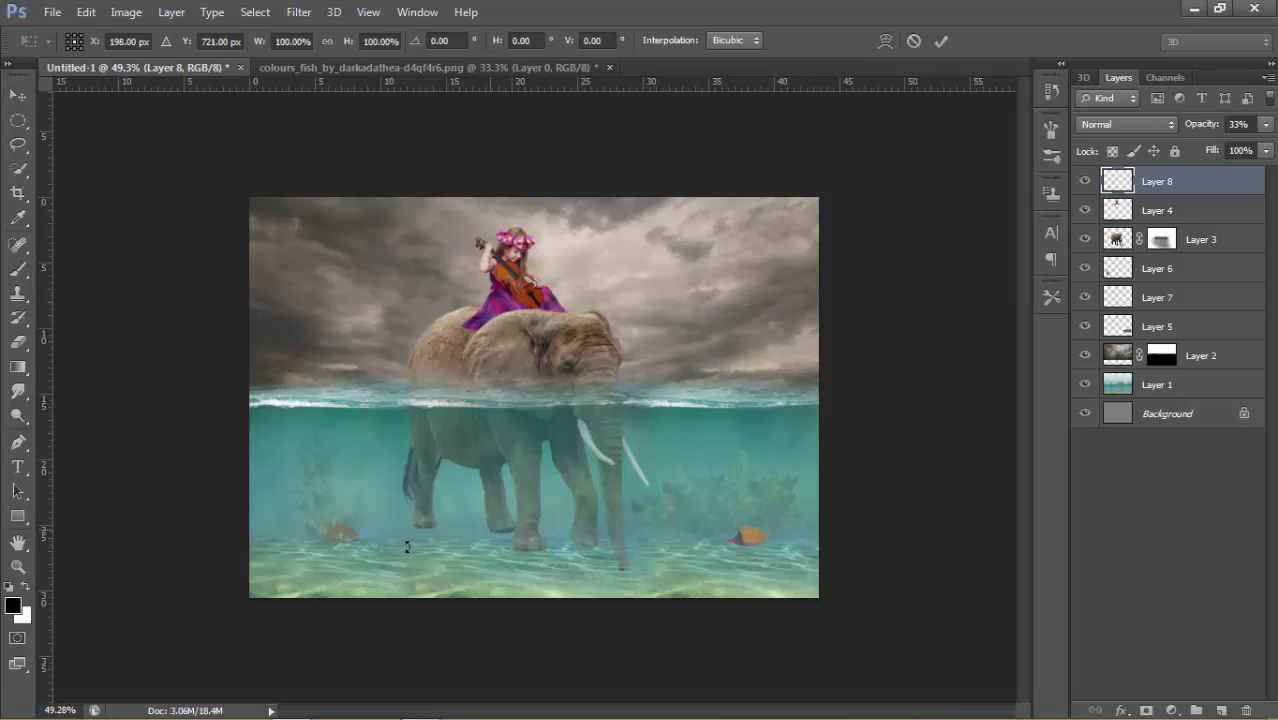
left_click_drag(357, 512, 353, 520)
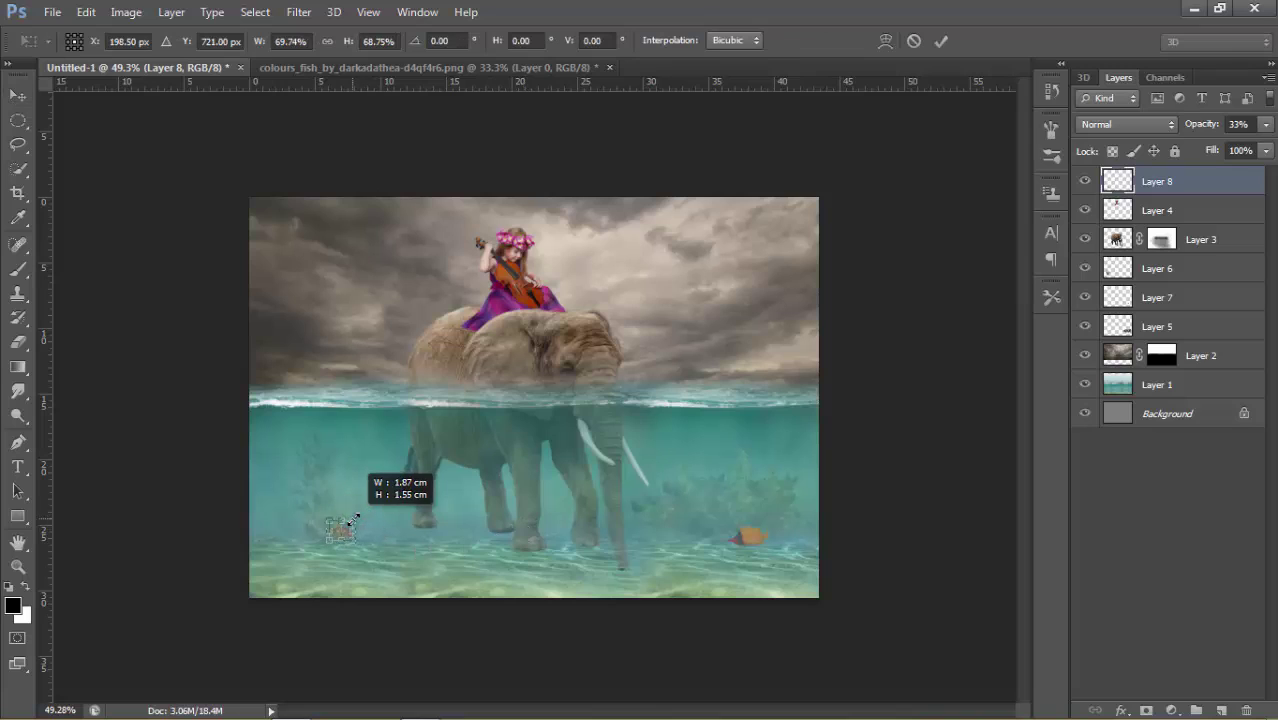
left_click(939, 41)
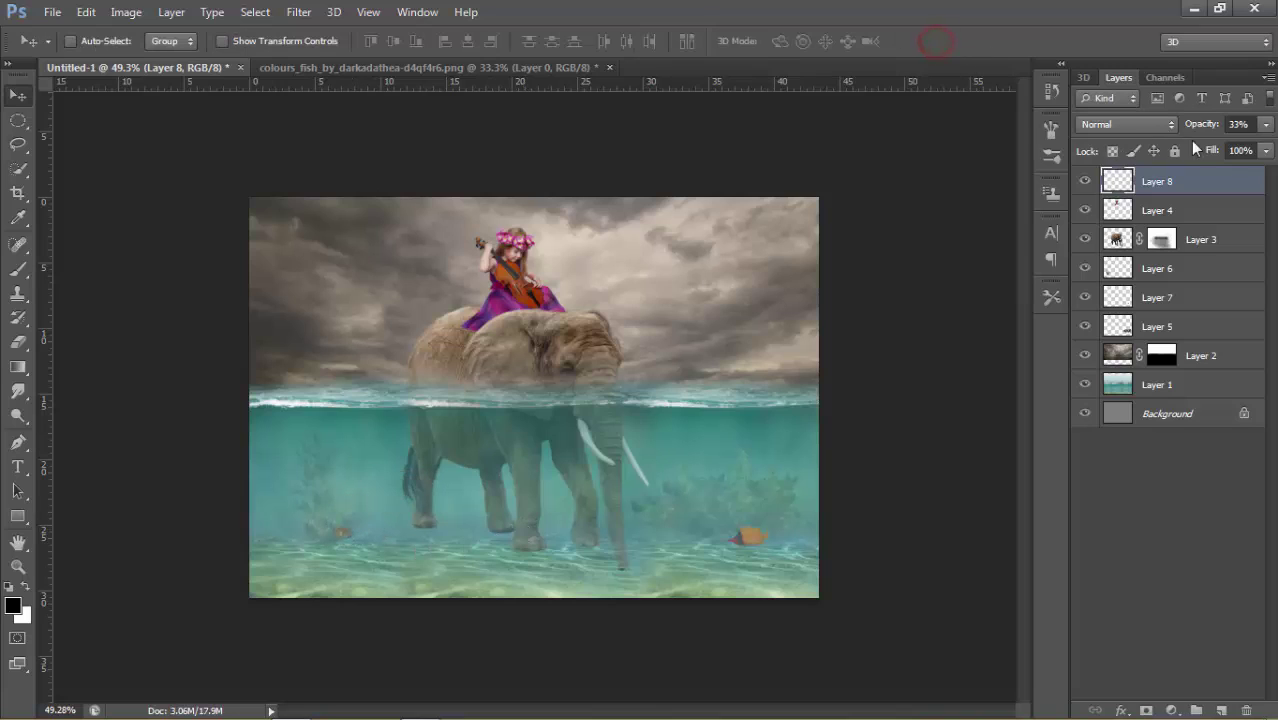
left_click_drag(1196, 130, 1203, 129)
left_click(435, 67)
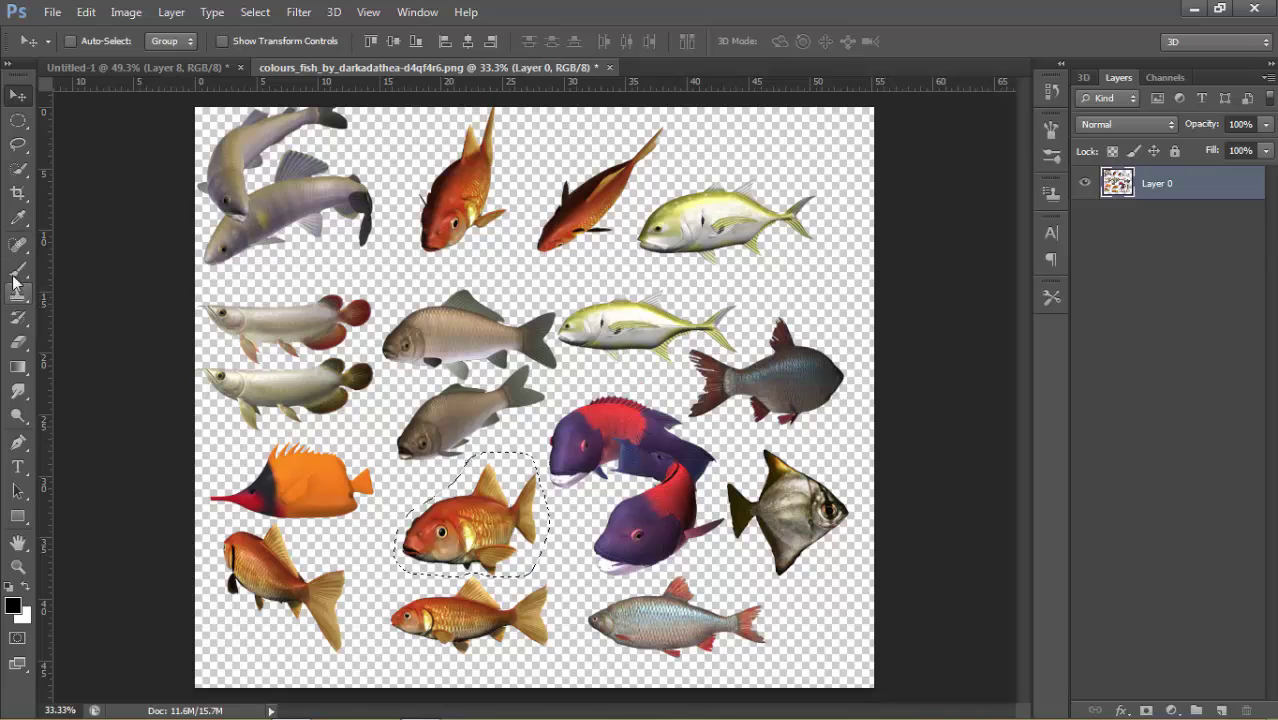
Lasso the silver red-finned fish and drag it into Untitled-1 as Layer 9
left_click(17, 145)
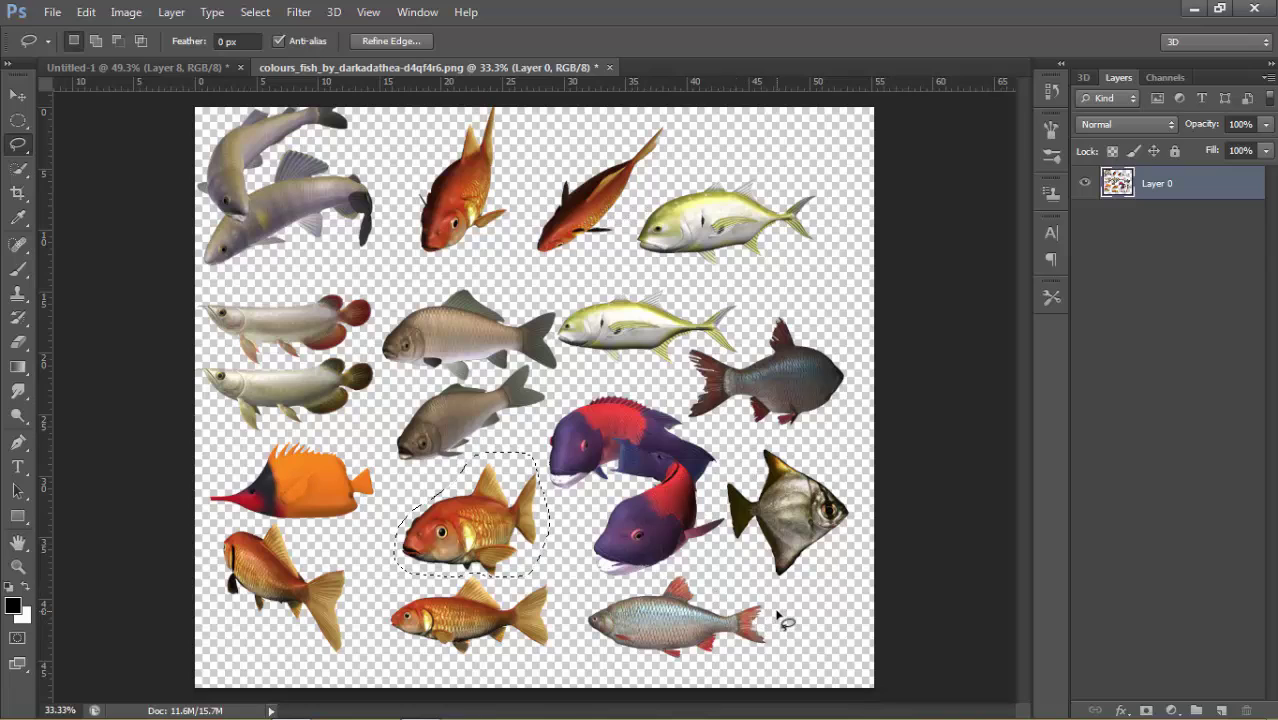
left_click_drag(776, 608, 683, 579)
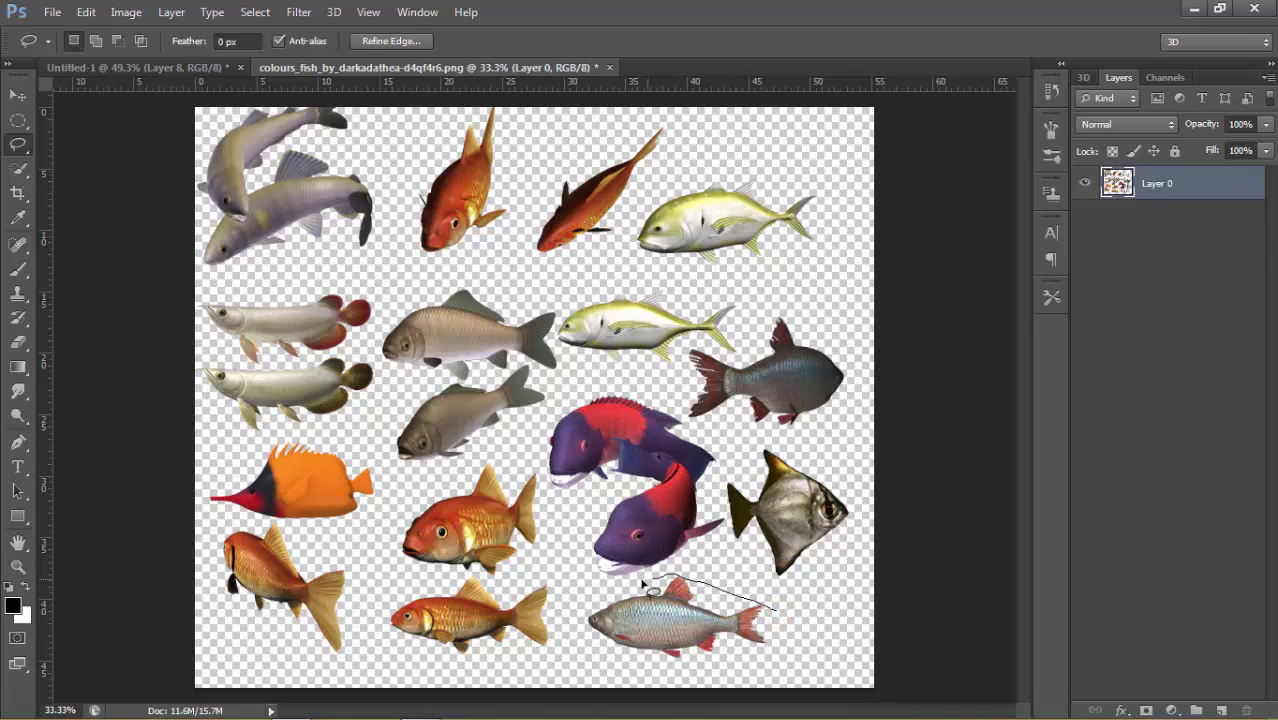
mouse_move(633, 680)
left_mouse_down()
mouse_move(776, 632)
mouse_move(776, 608)
left_mouse_up()
left_click(17, 94)
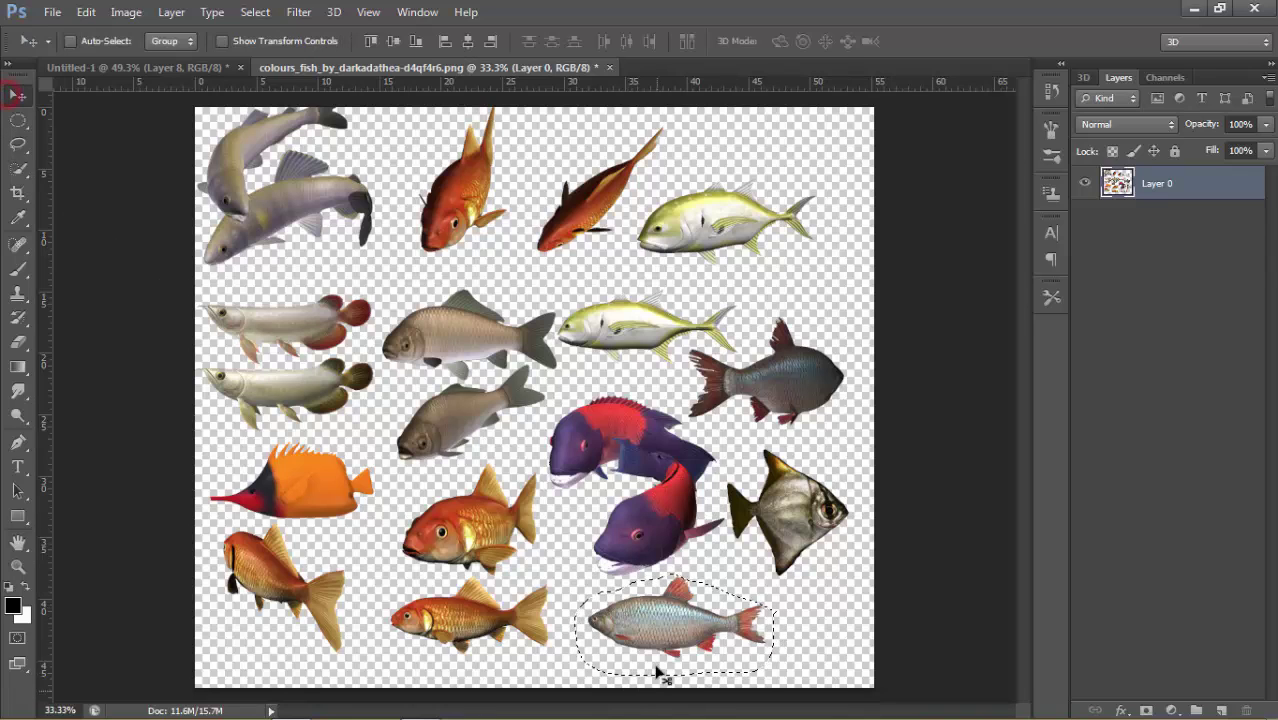
left_click_drag(650, 632, 366, 474)
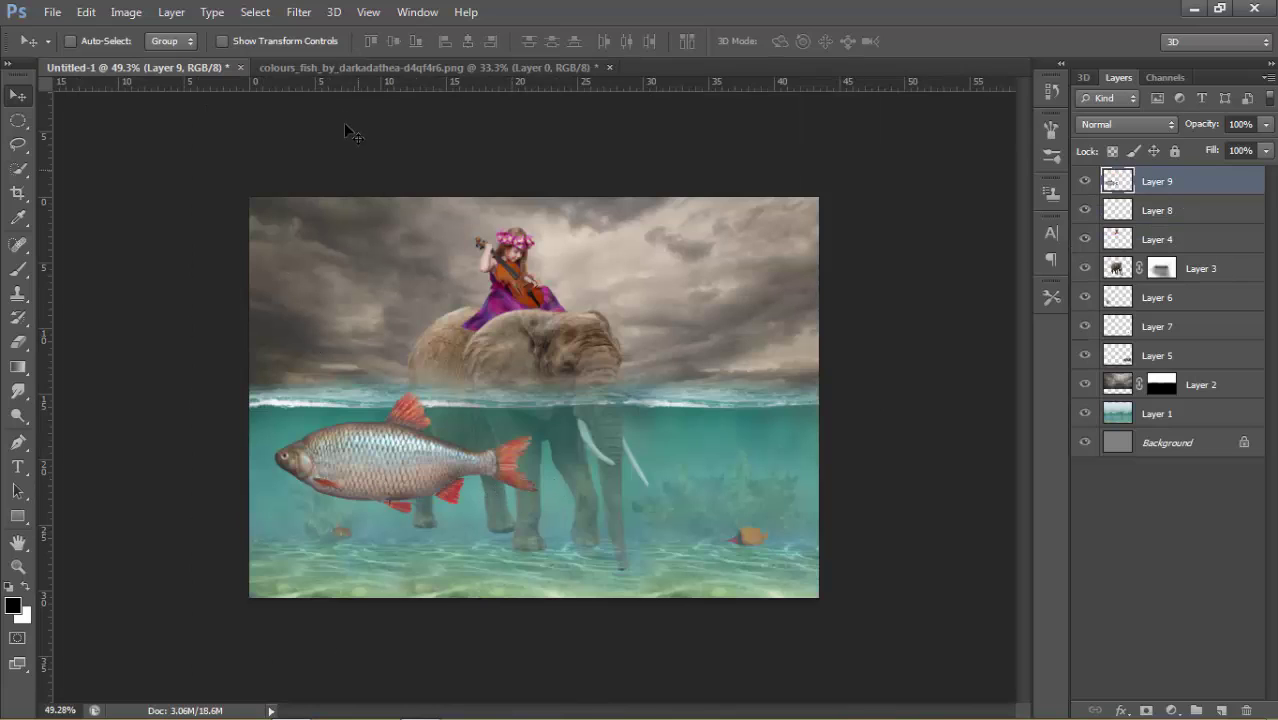
Set Layer 9 to 36% opacity, scale the silver fish to about 20%, then lower opacity to 28%
left_click_drag(1207, 131, 1181, 131)
left_click(628, 230)
key("ctrl+t")
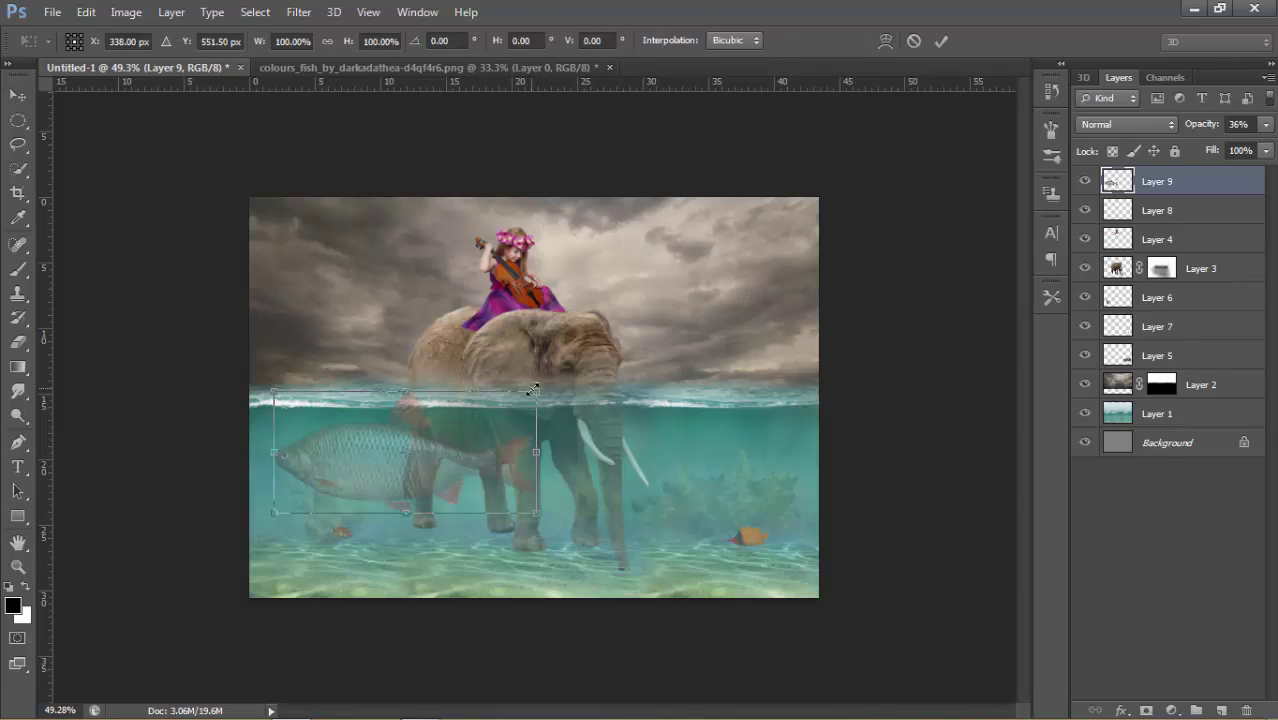
mouse_move(533, 398)
left_mouse_down()
mouse_move(428, 452)
mouse_move(804, 452)
left_mouse_up()
left_click(941, 42)
left_click_drag(1200, 130, 1192, 130)
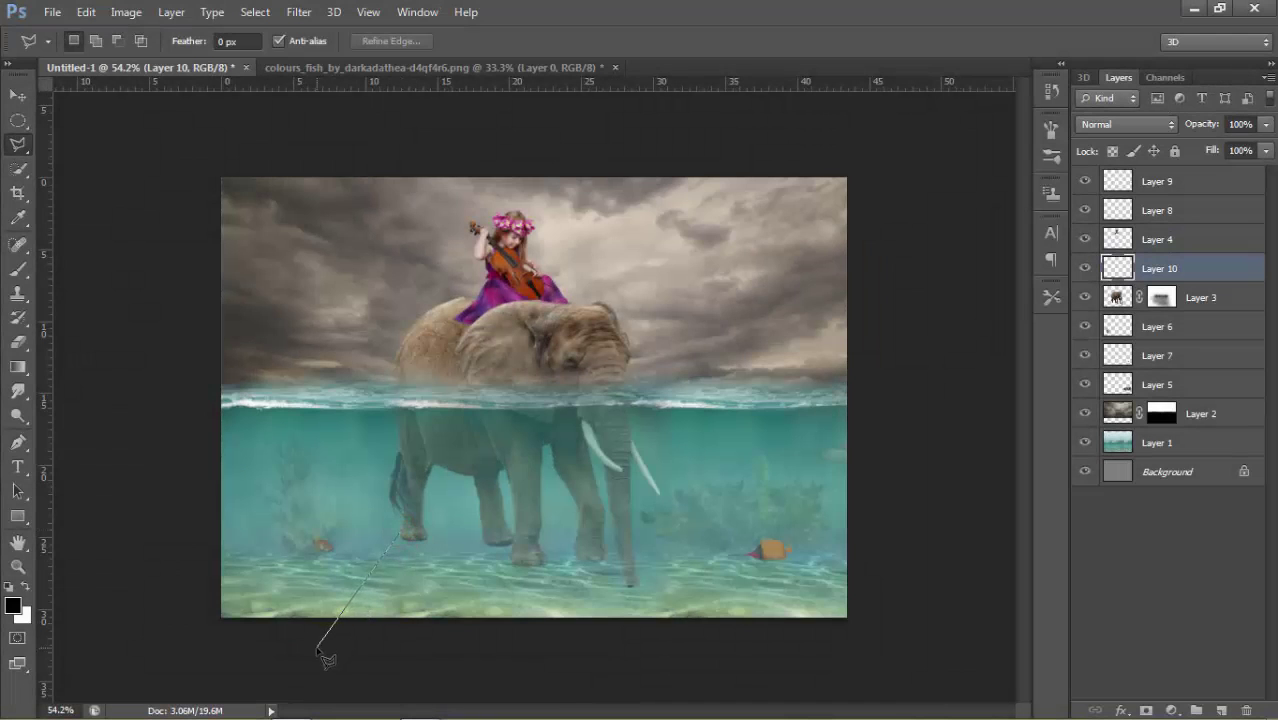
Polygonal-lasso two slanted shadow stripes below the elephant's rear and front feet
left_click(318, 647)
left_click(371, 646)
left_click(427, 540)
left_click(406, 531)
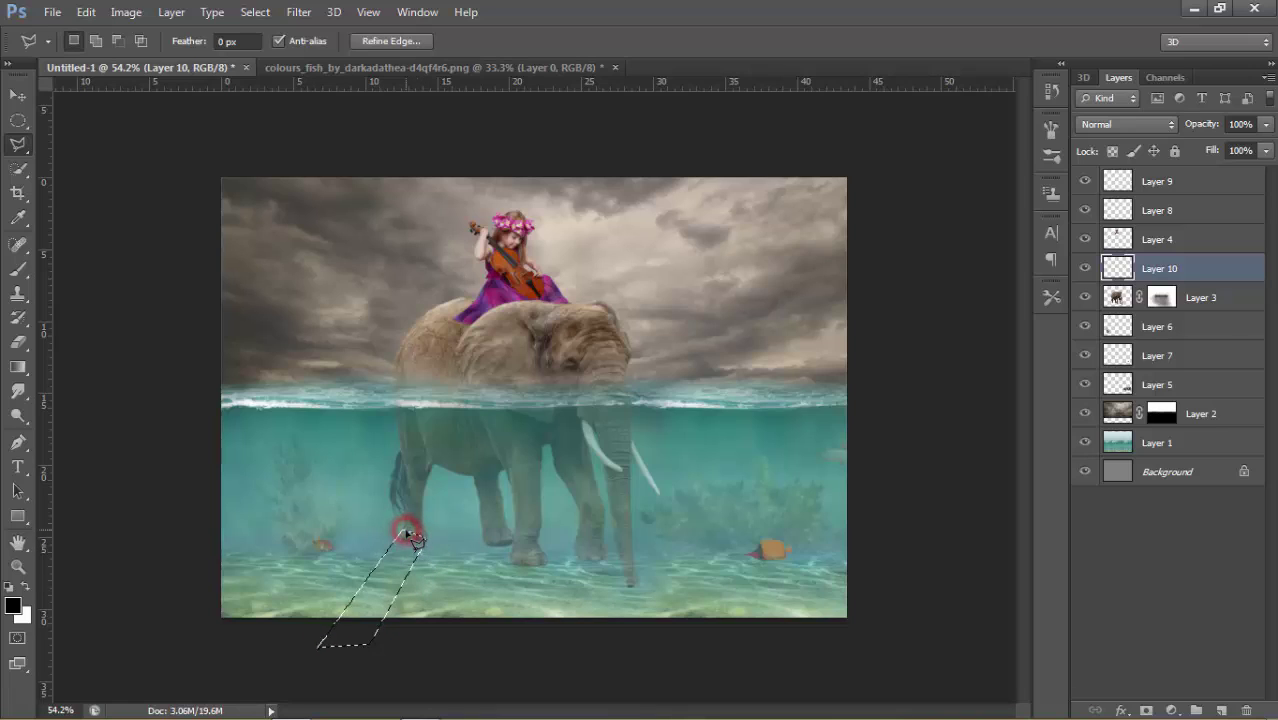
left_click(485, 532, "shift")
left_click(402, 667)
left_click(444, 663)
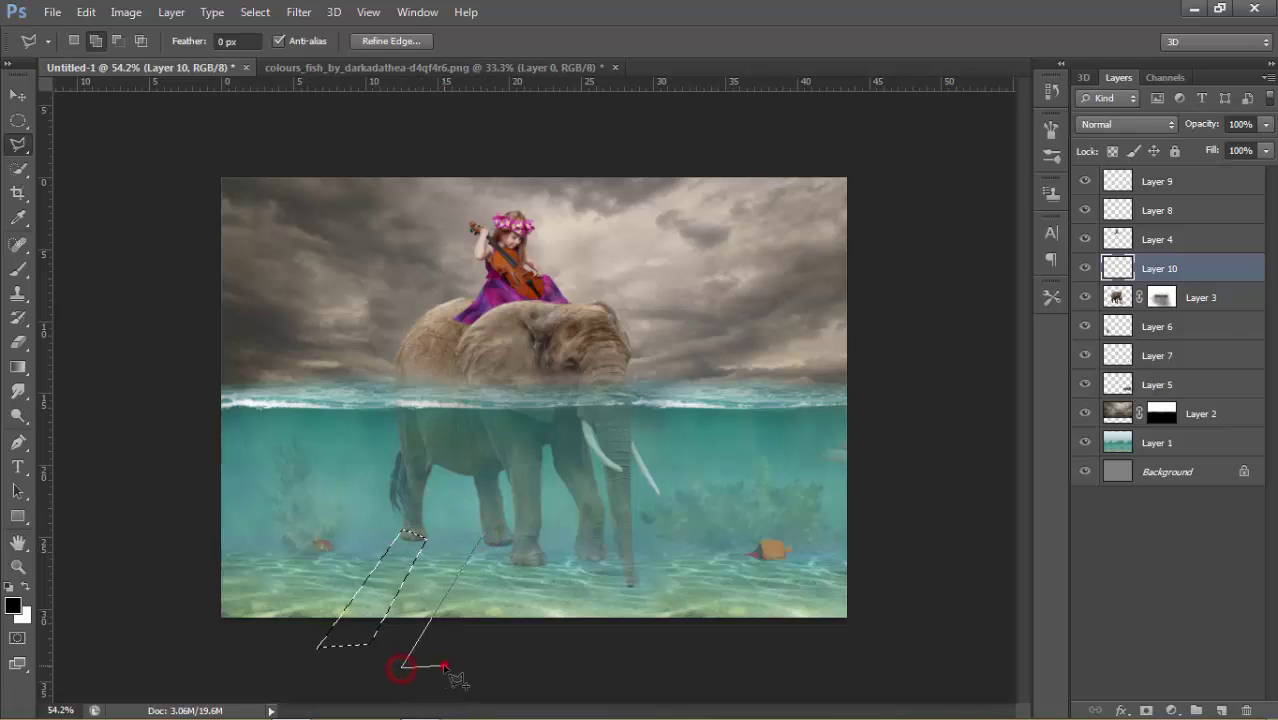
left_click(486, 533)
Add a third and fourth slanted stripe to the shadow selection, then call up Fill (Shift+F5)
left_click(516, 546)
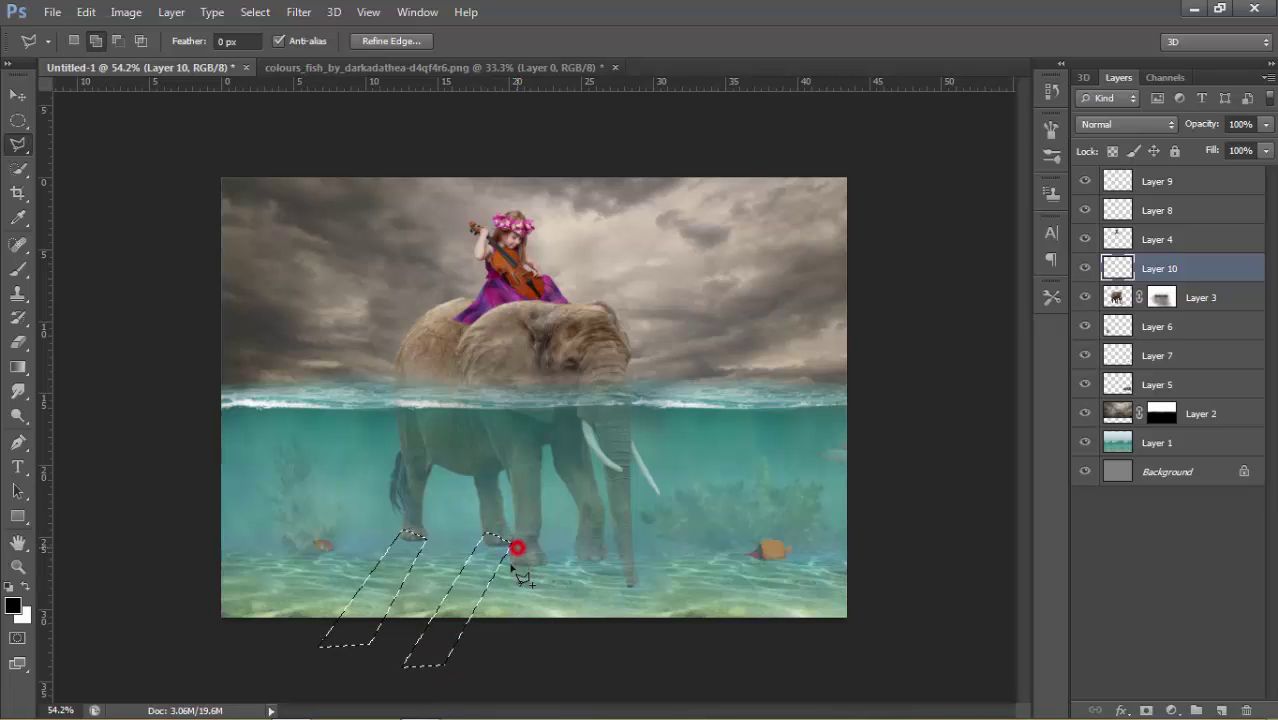
left_click(466, 645)
left_click(538, 640)
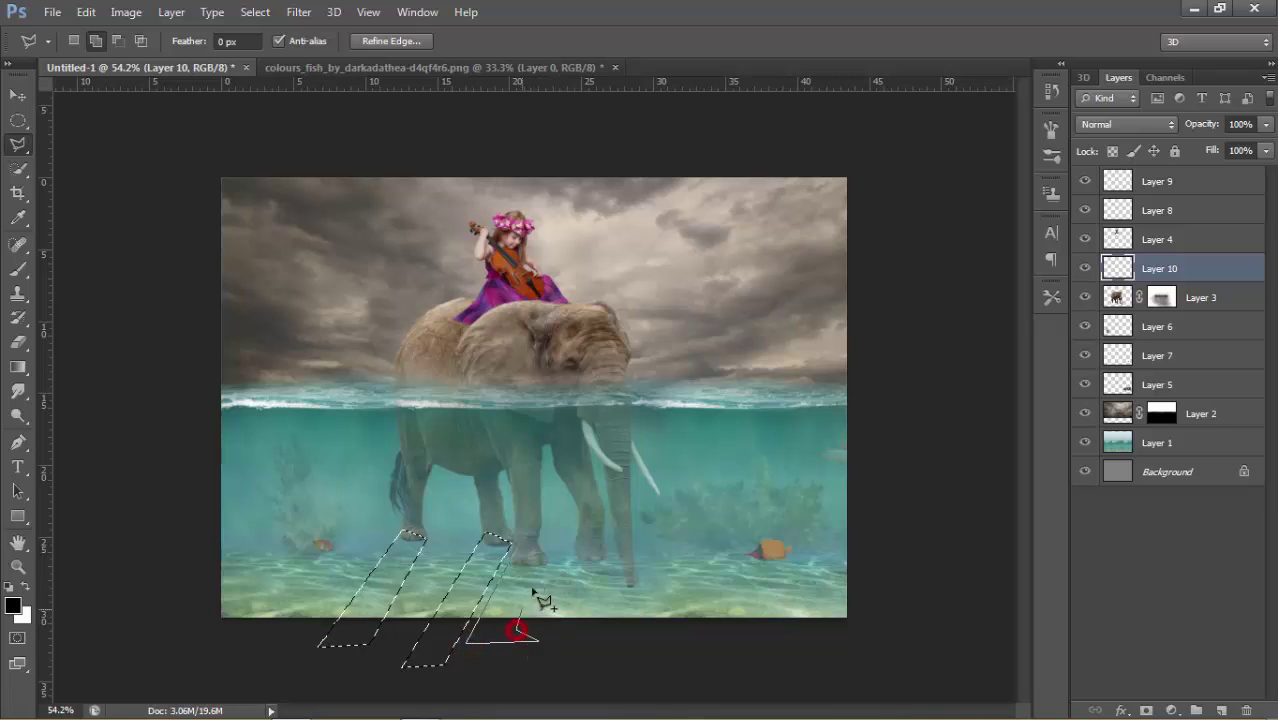
left_click(520, 540)
left_click(579, 545)
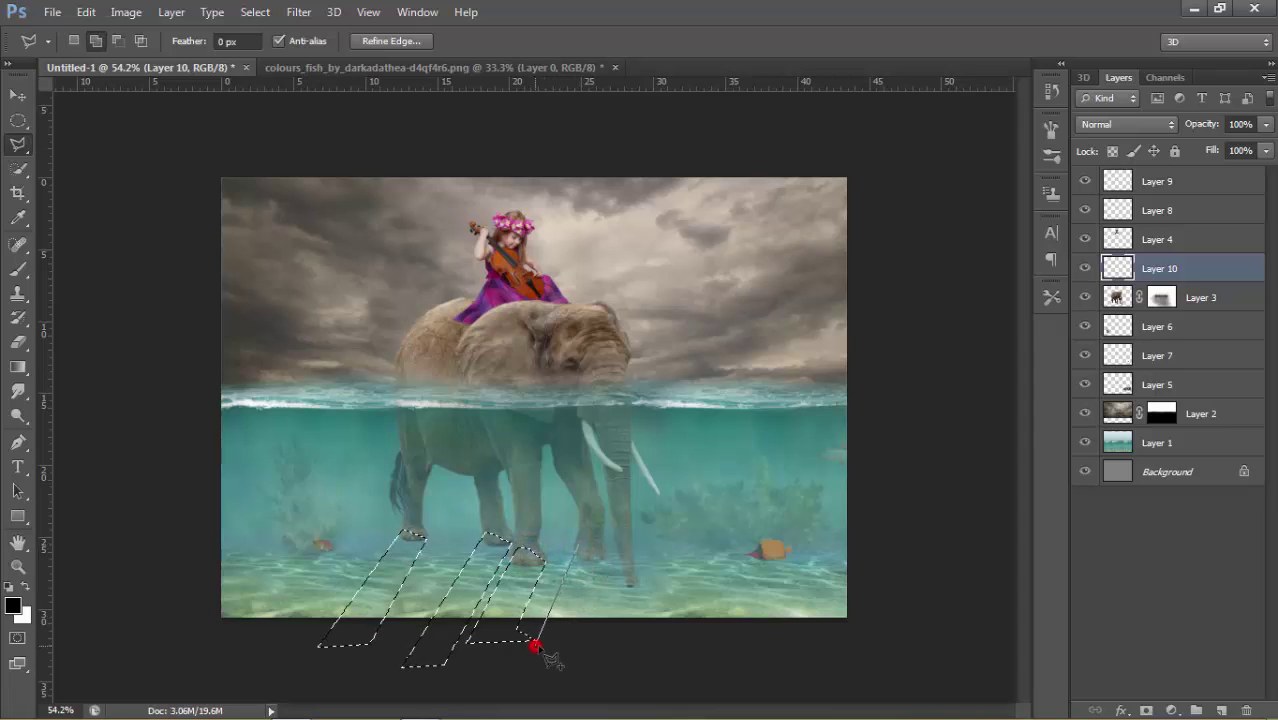
left_click(582, 644)
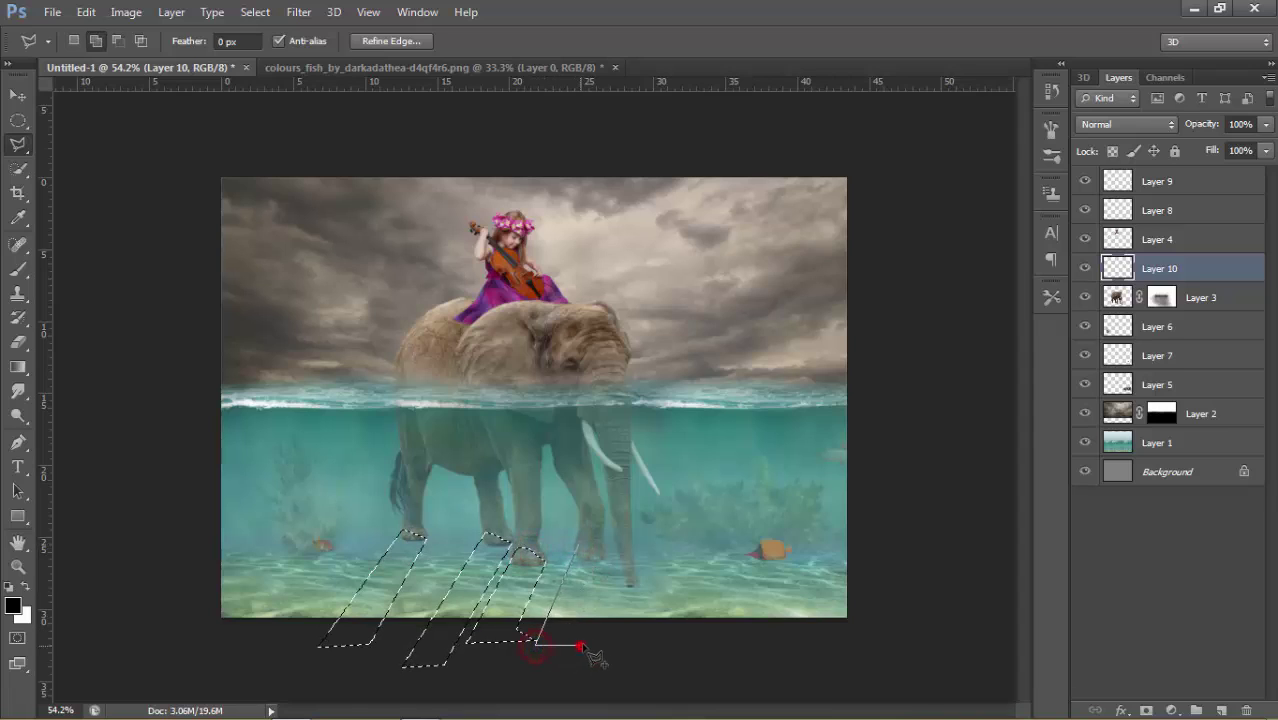
left_click(606, 562)
left_click(580, 545)
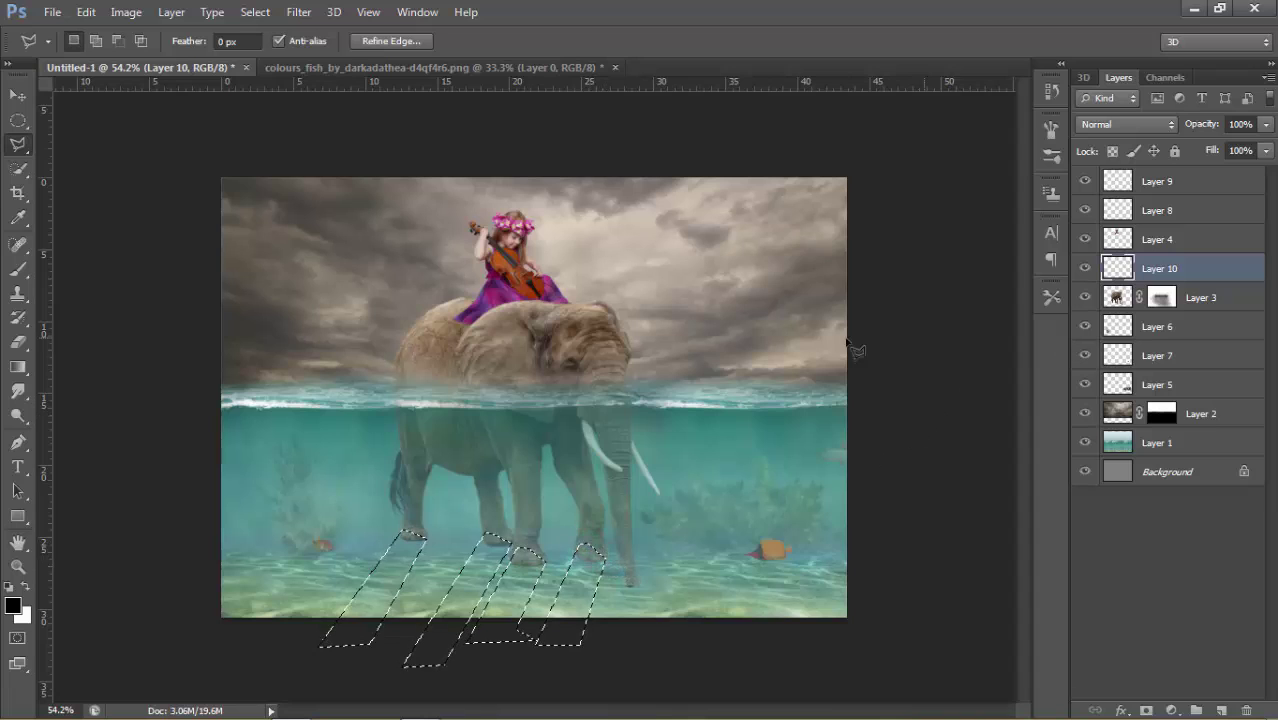
key("shift")
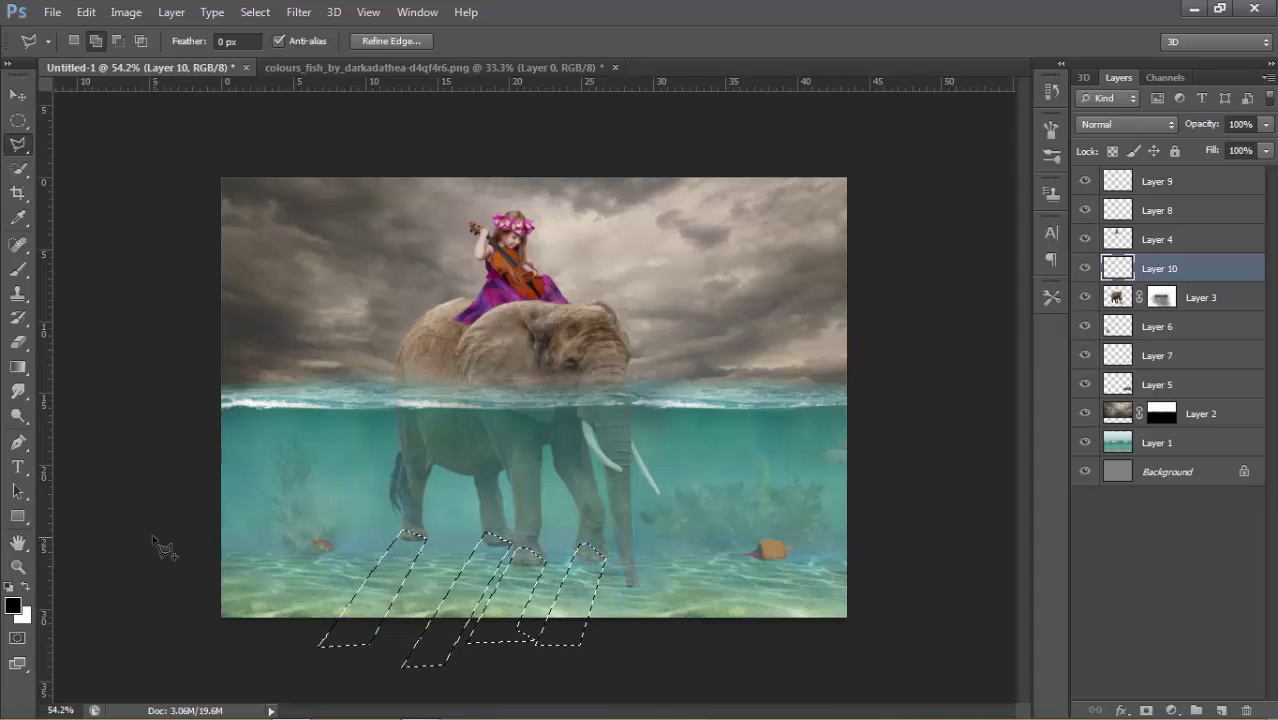
key("shift+F5")
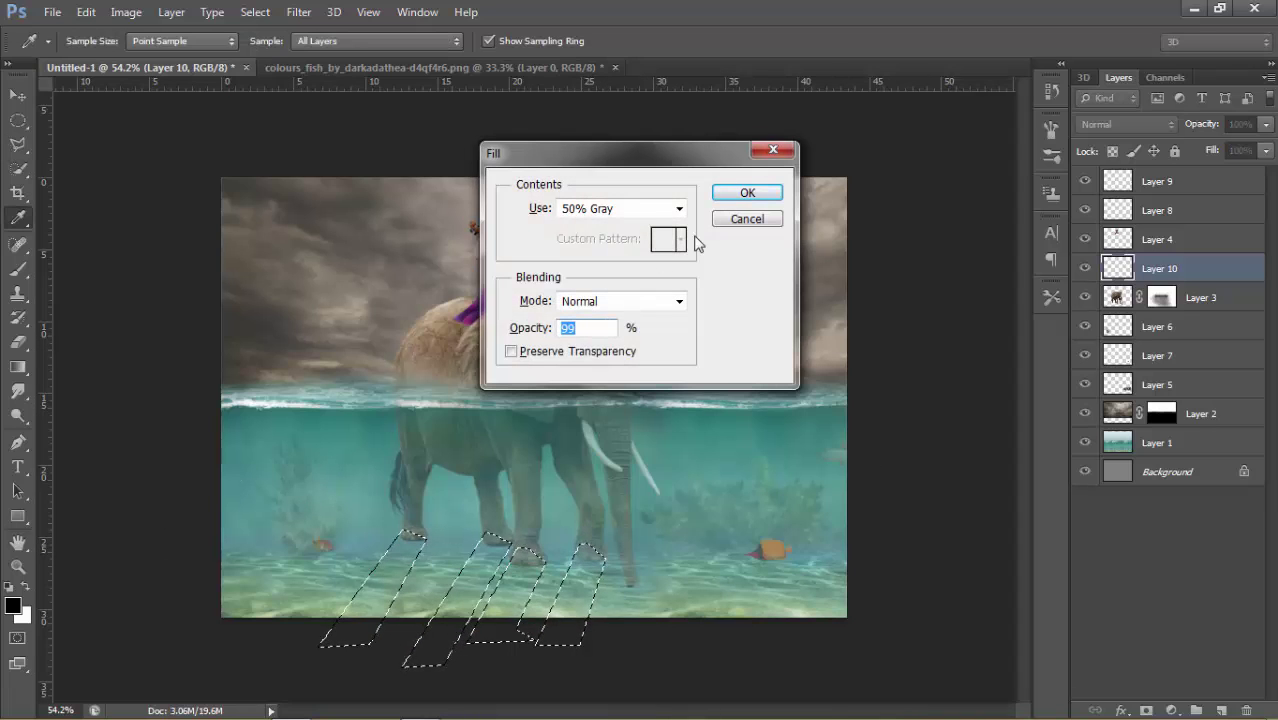
Fill the stripe selection with foreground black, undoing an accidental white fill
left_click(723, 220)
key("ctrl+BackSpace")
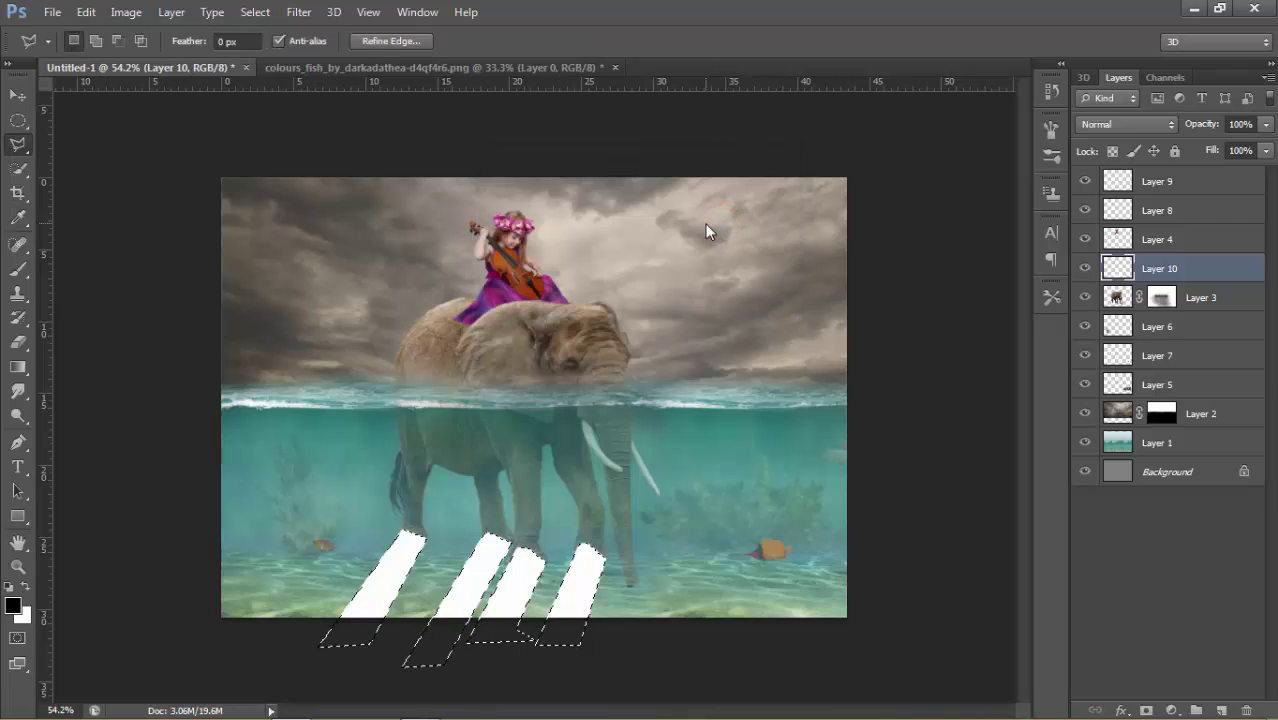
key("ctrl+z")
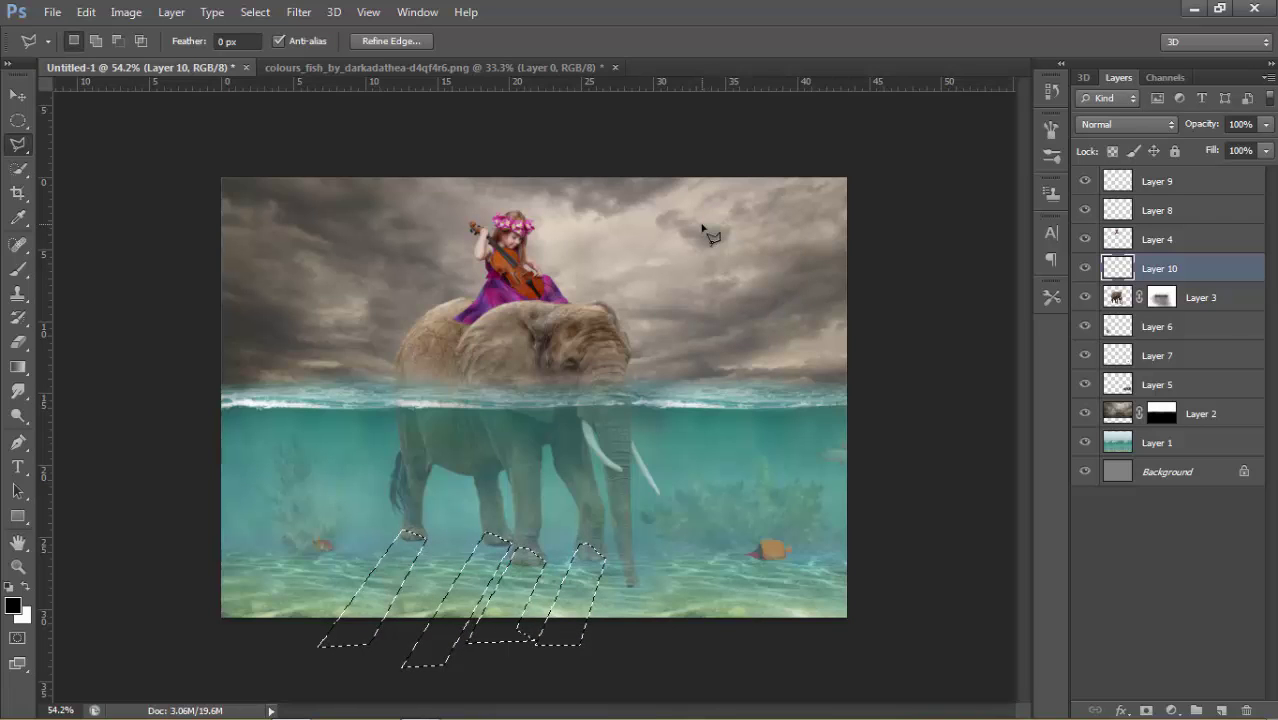
key("alt+BackSpace")
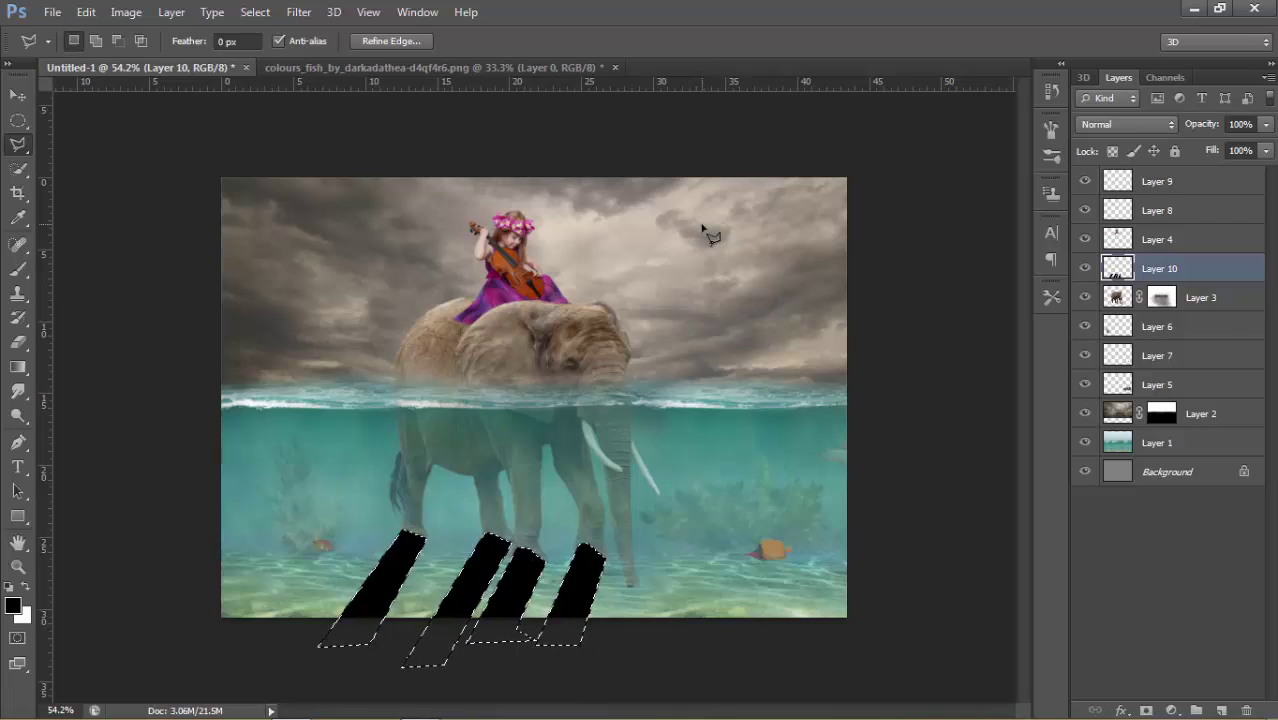
Deselect the stripes and move Layer 10 beneath the elephant's Layer 3
left_click(18, 120)
left_click(413, 251)
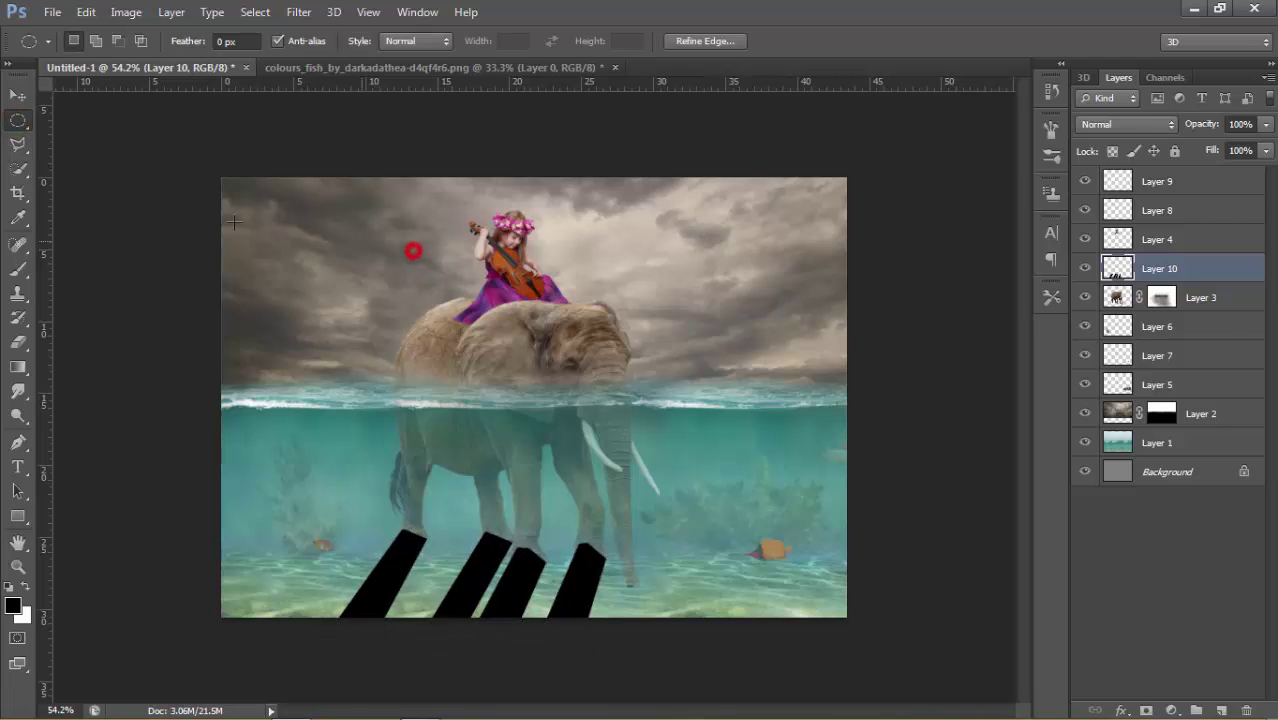
left_click(18, 96)
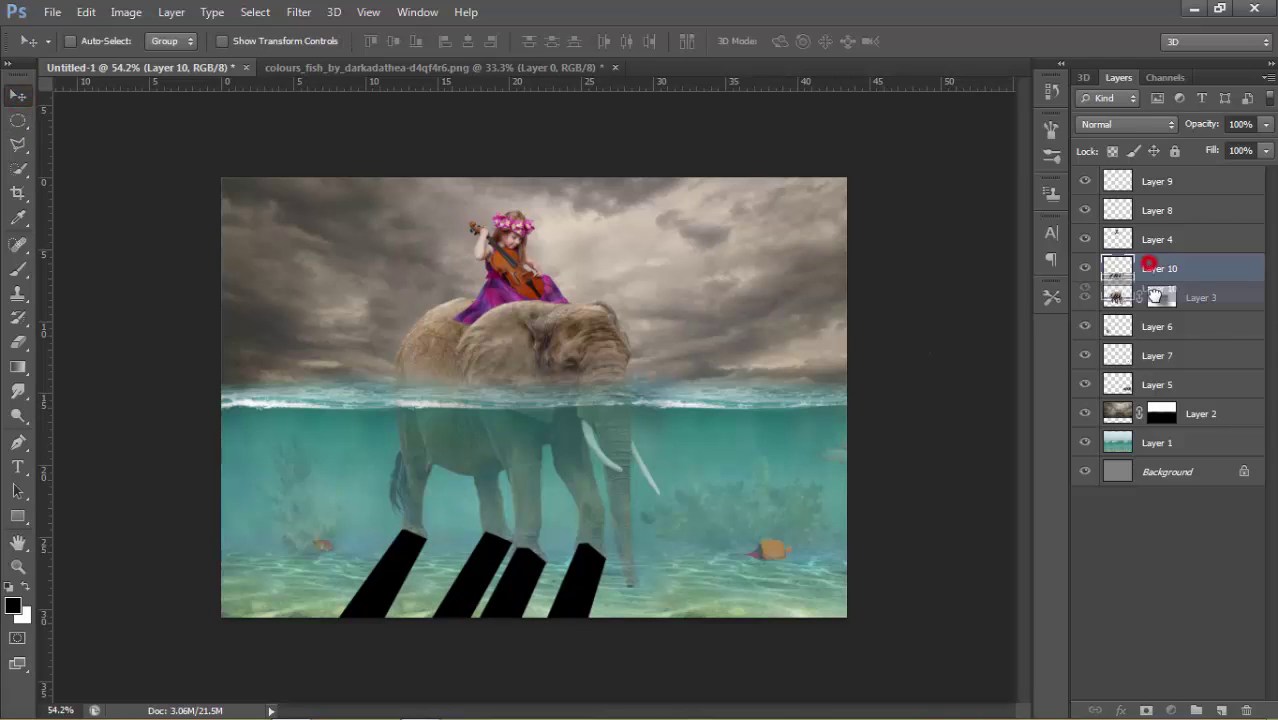
left_click_drag(1172, 270, 1170, 305)
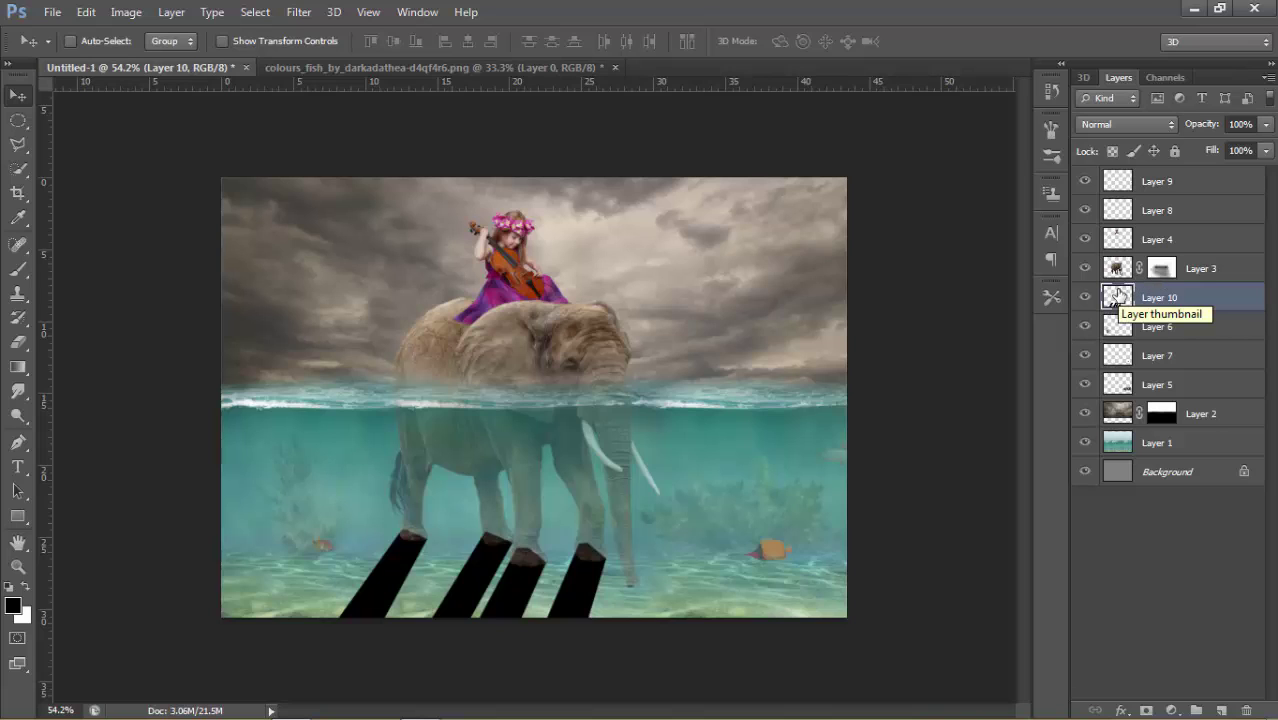
Lower the shadow Layer 10 opacity to 43%
left_click(300, 12)
mouse_move(308, 201)
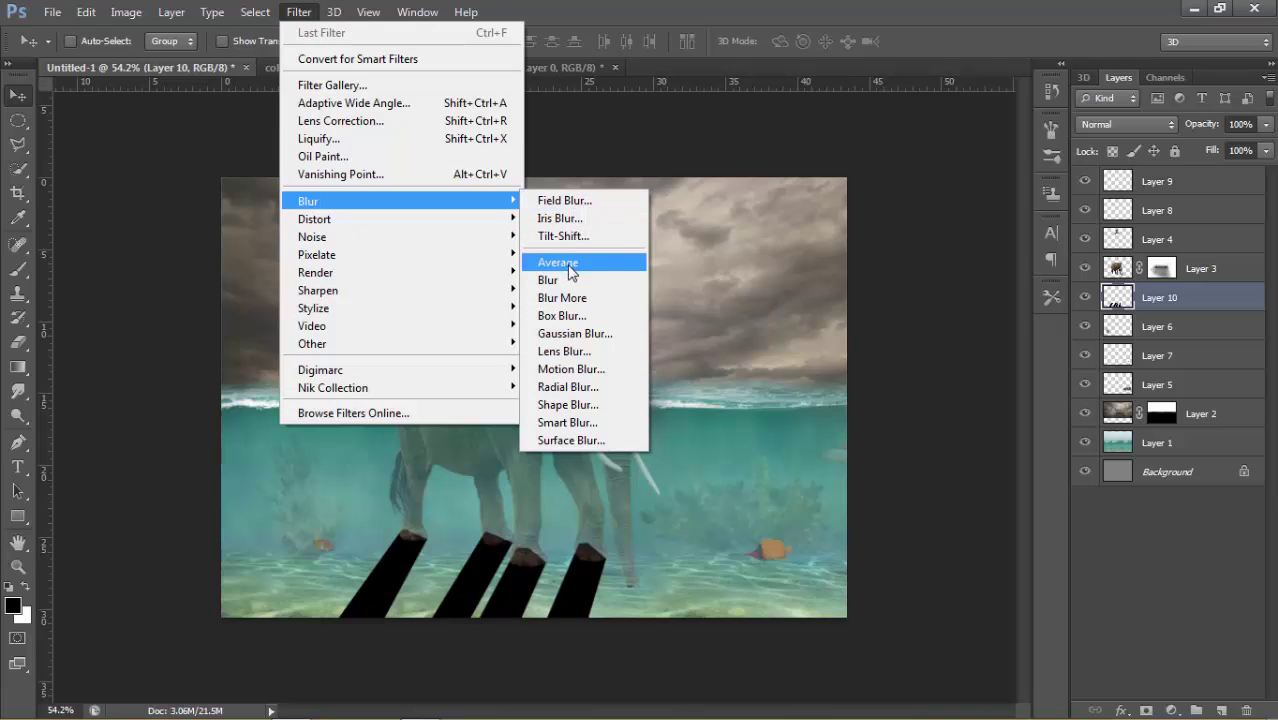
left_click(1005, 222)
left_click_drag(1214, 133, 1181, 122)
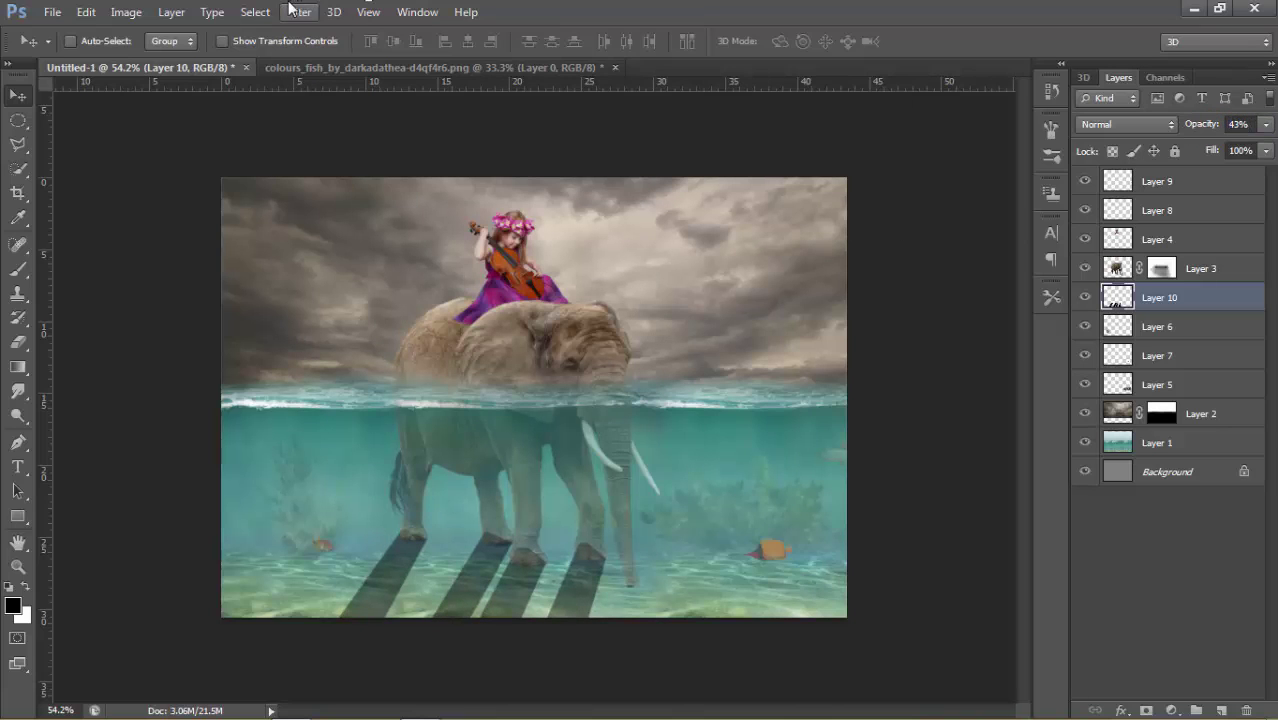
Soften the shadow stripes with a Gaussian Blur of about 5.5 px radius
left_click(300, 12)
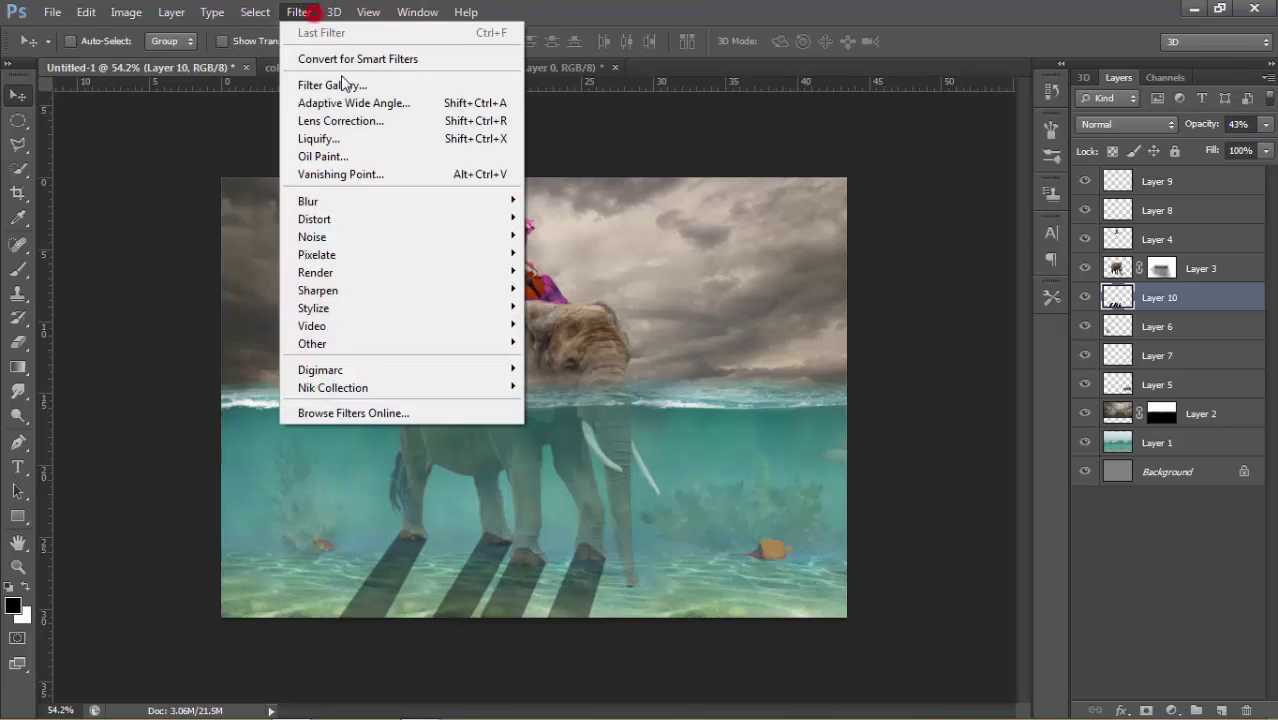
left_click(334, 201)
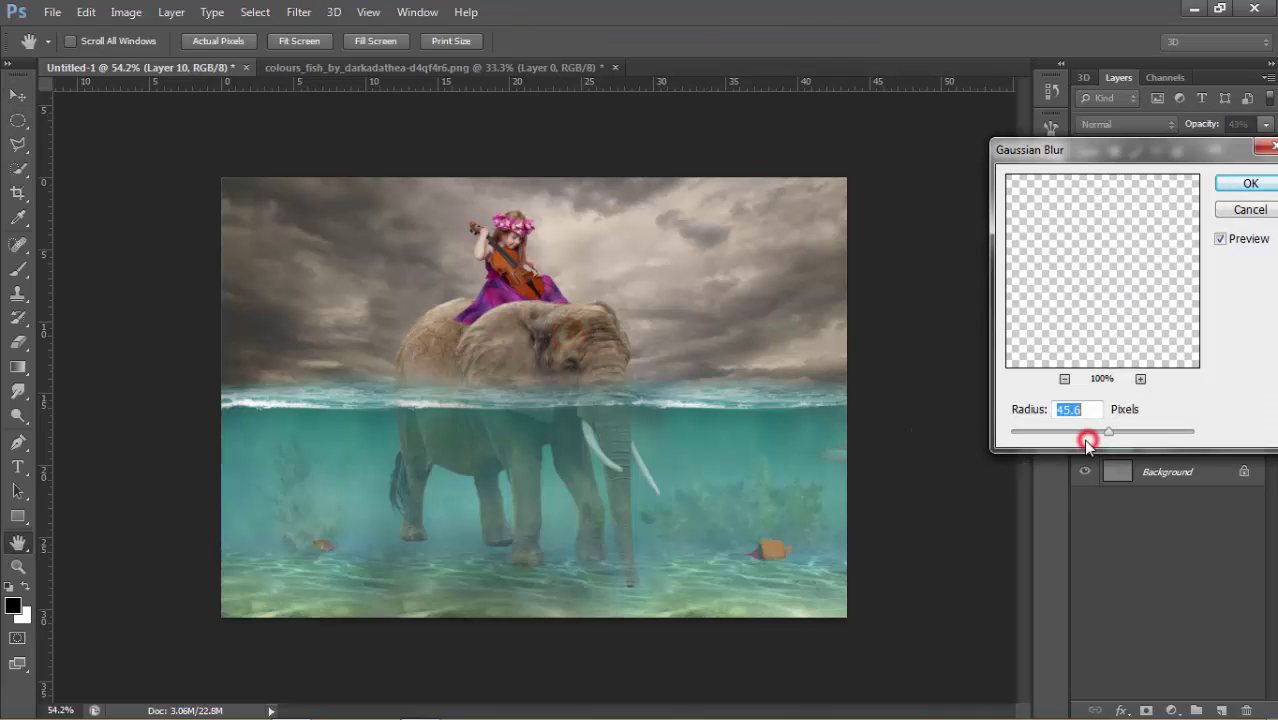
left_click(1074, 432)
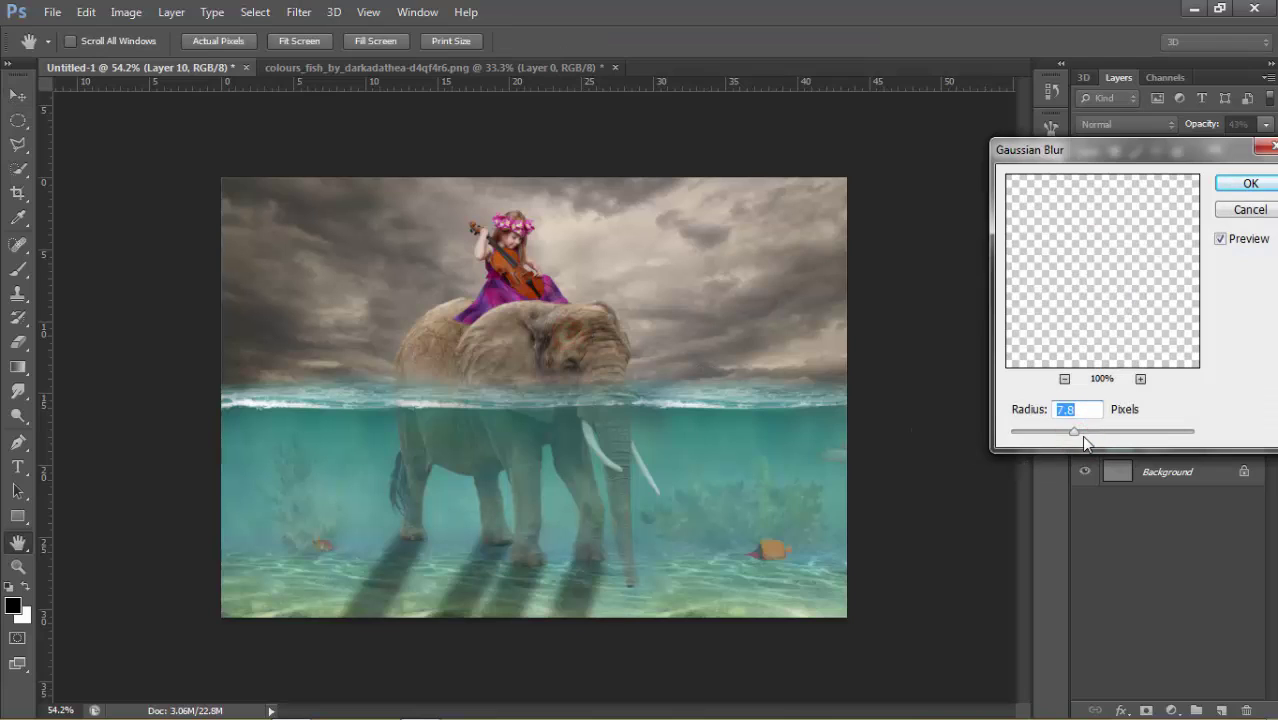
left_click_drag(1068, 432, 1056, 432)
left_click_drag(1062, 433, 1065, 433)
left_click(1246, 183)
key("v")
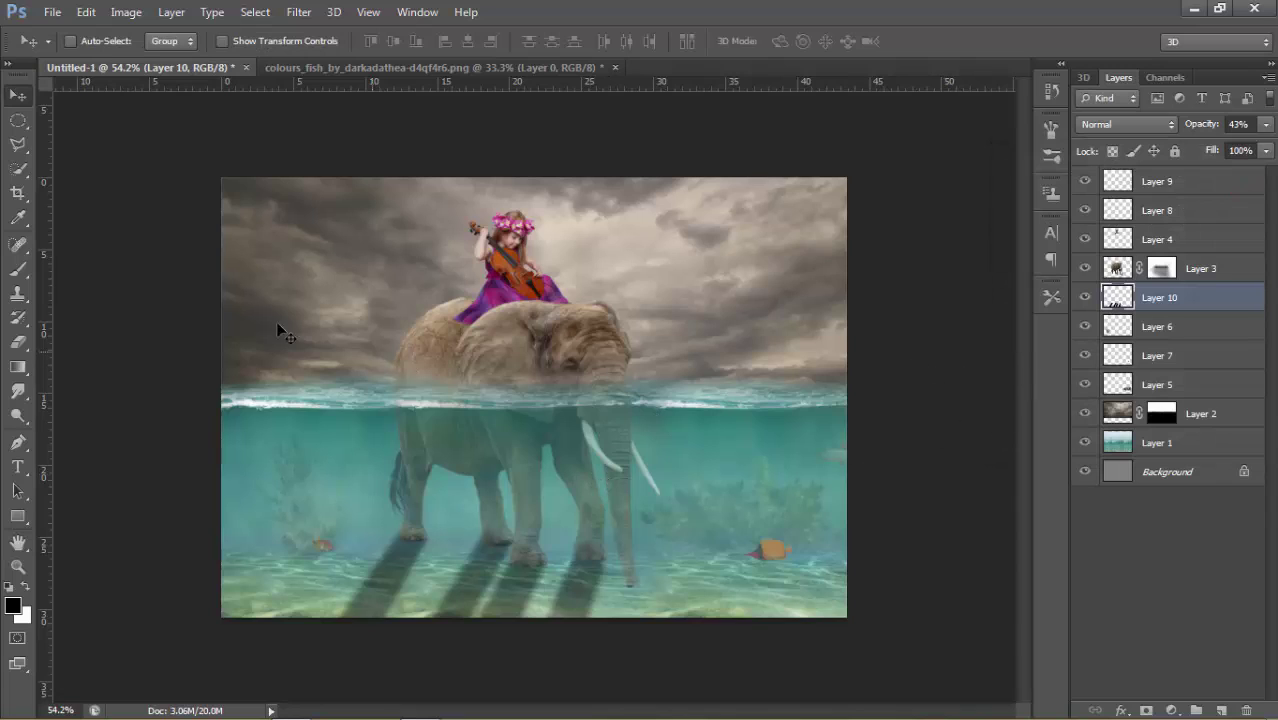
Erase Layer 10's shadow stripes near the elephant's foot and back leg with a 35 px, 0% hardness eraser
left_click(18, 341)
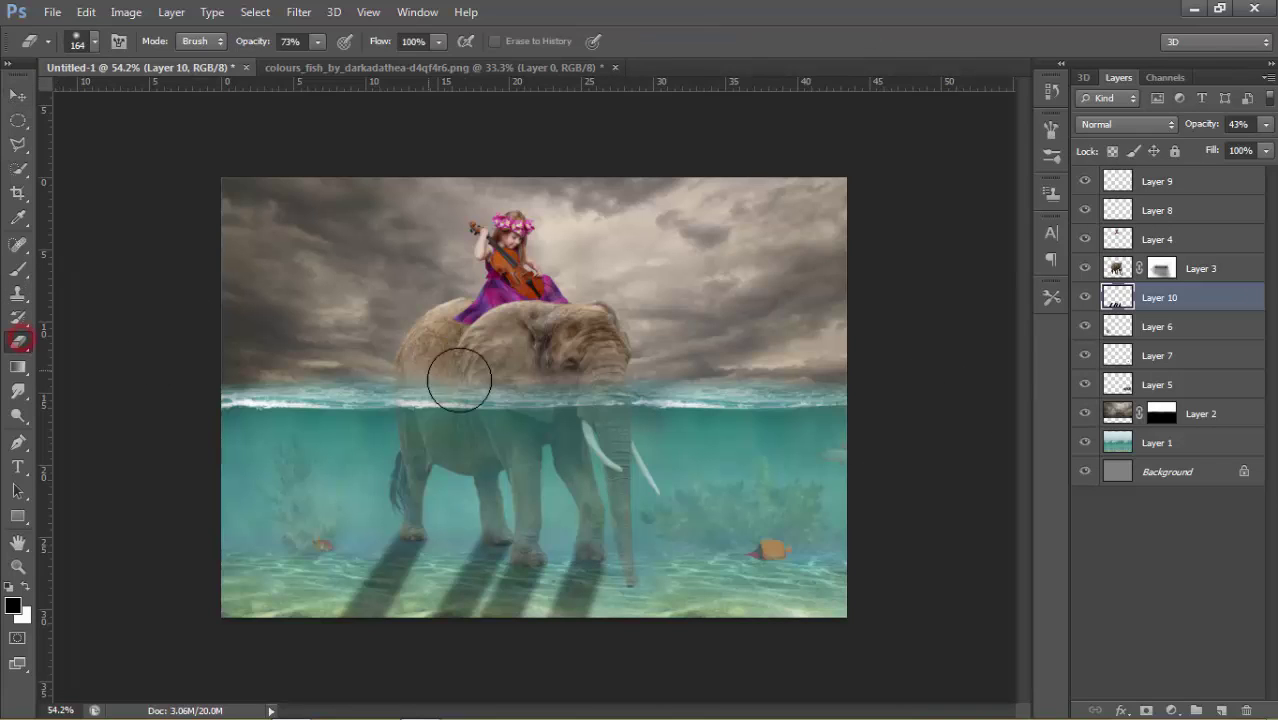
right_click(452, 398)
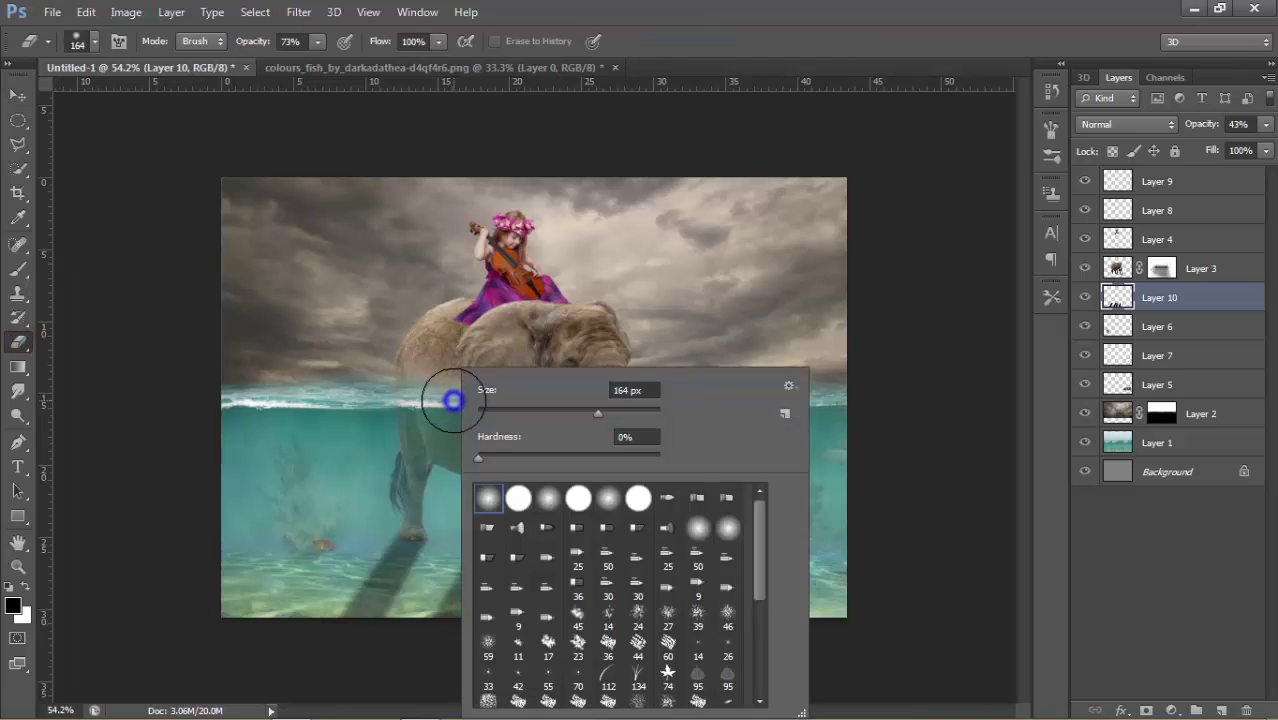
left_click(508, 411)
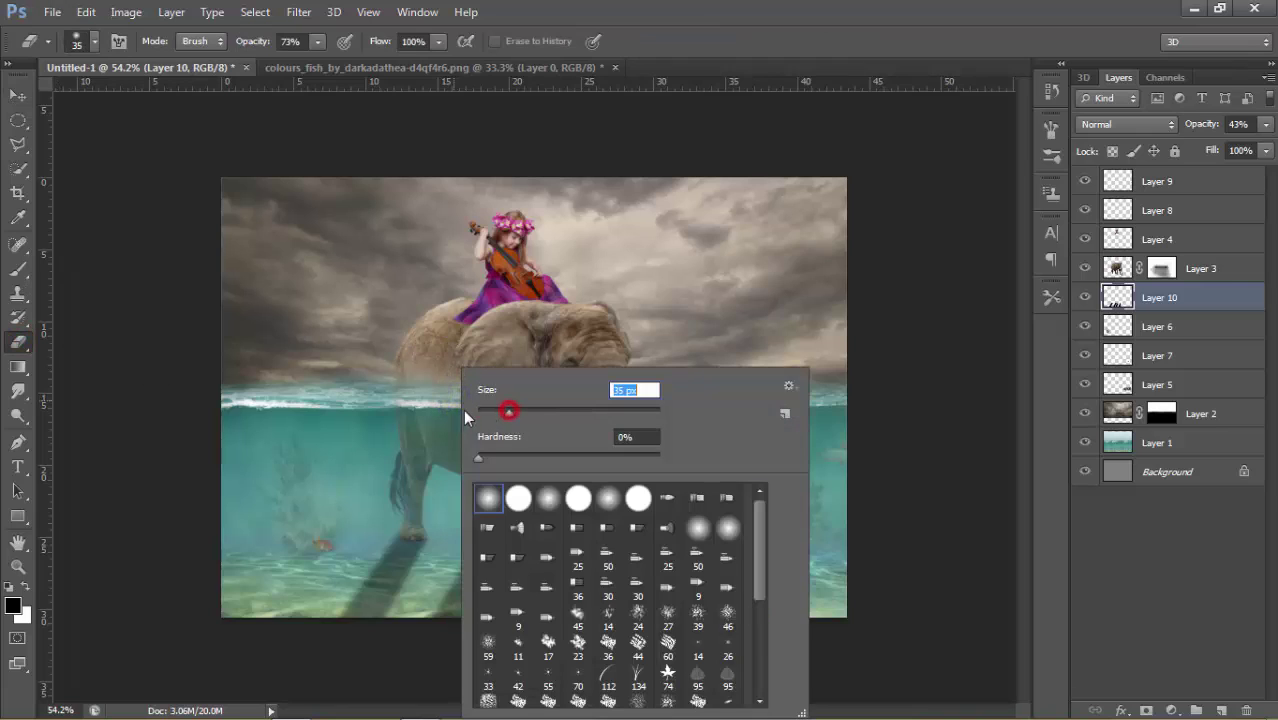
left_click(407, 527)
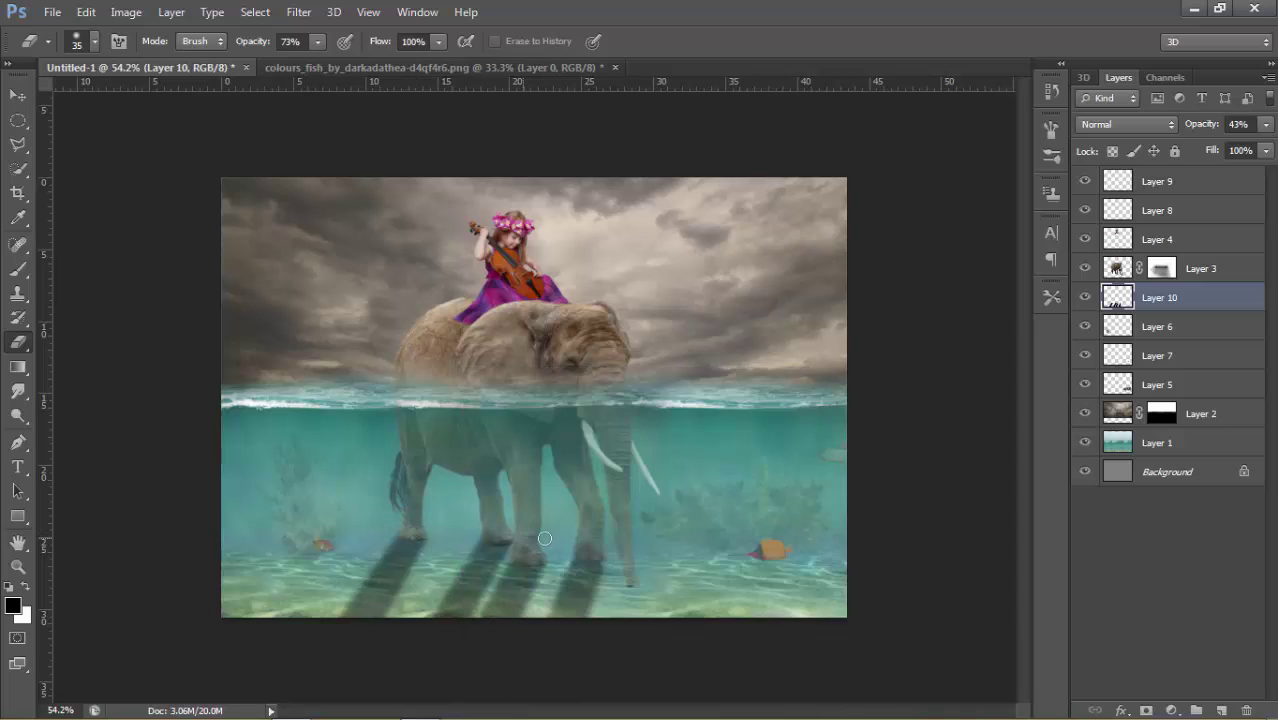
mouse_move(490, 532)
left_mouse_down()
mouse_move(524, 552)
mouse_move(580, 551)
left_mouse_up()
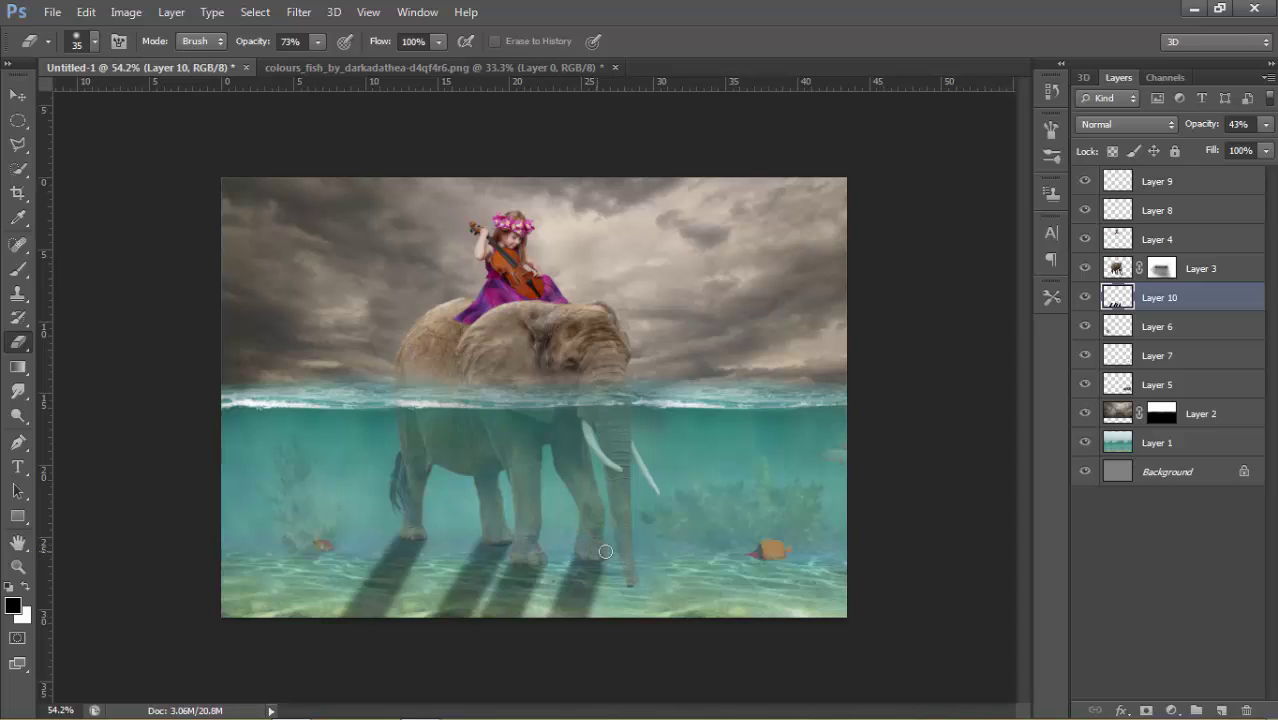
left_click_drag(421, 506, 399, 525)
left_click(17, 95)
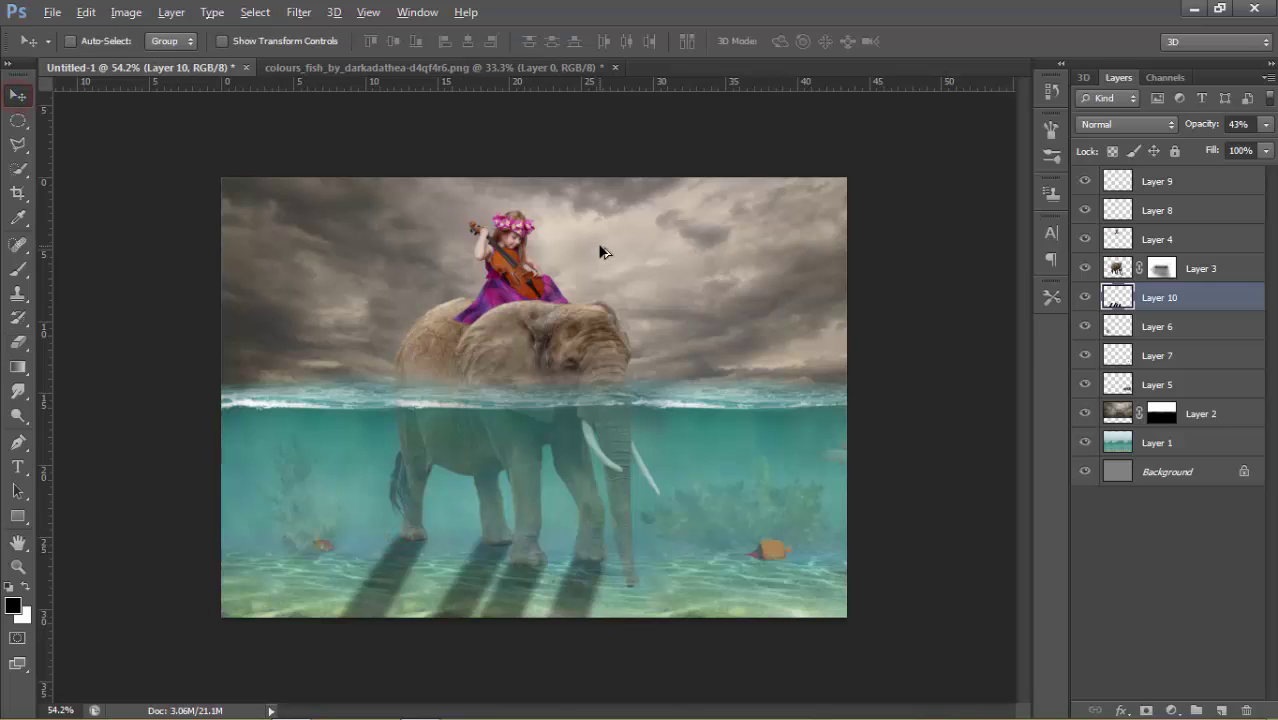
scroll(600, 251, "down", 1, "alt")
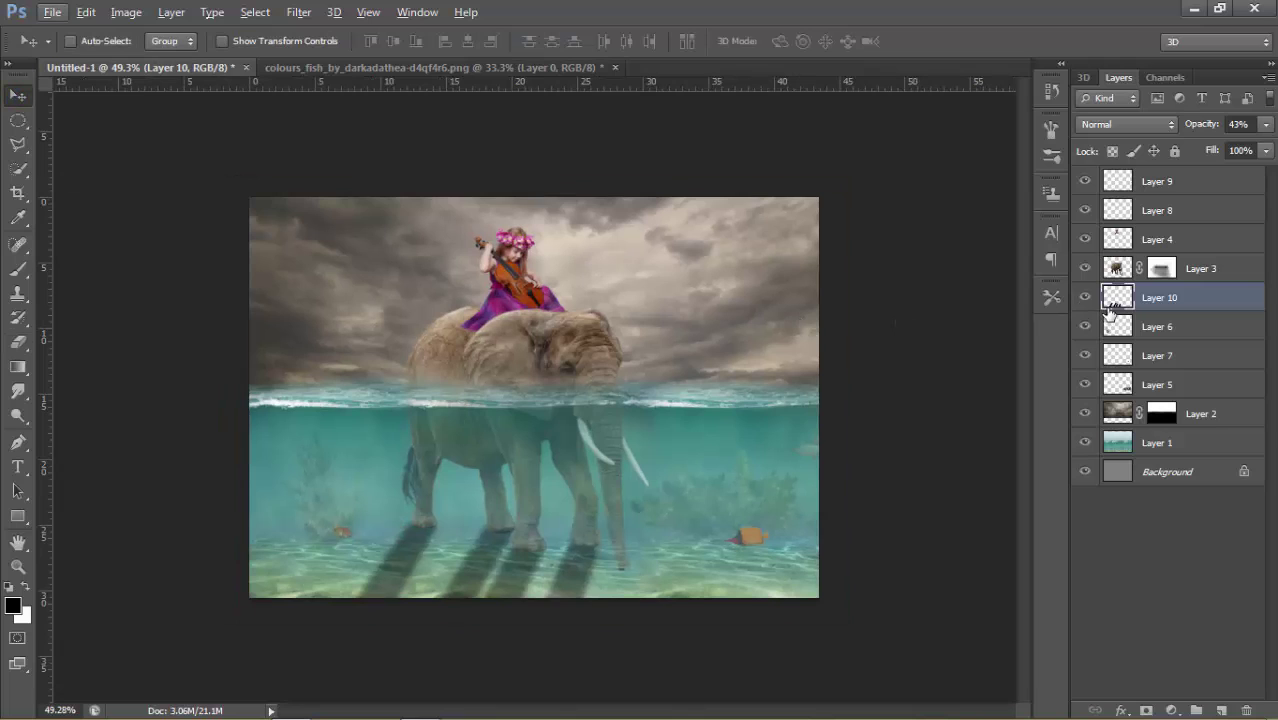
Undo a stray layer mask and set up a 391 px soft Eraser at 40% opacity
left_click(1149, 710)
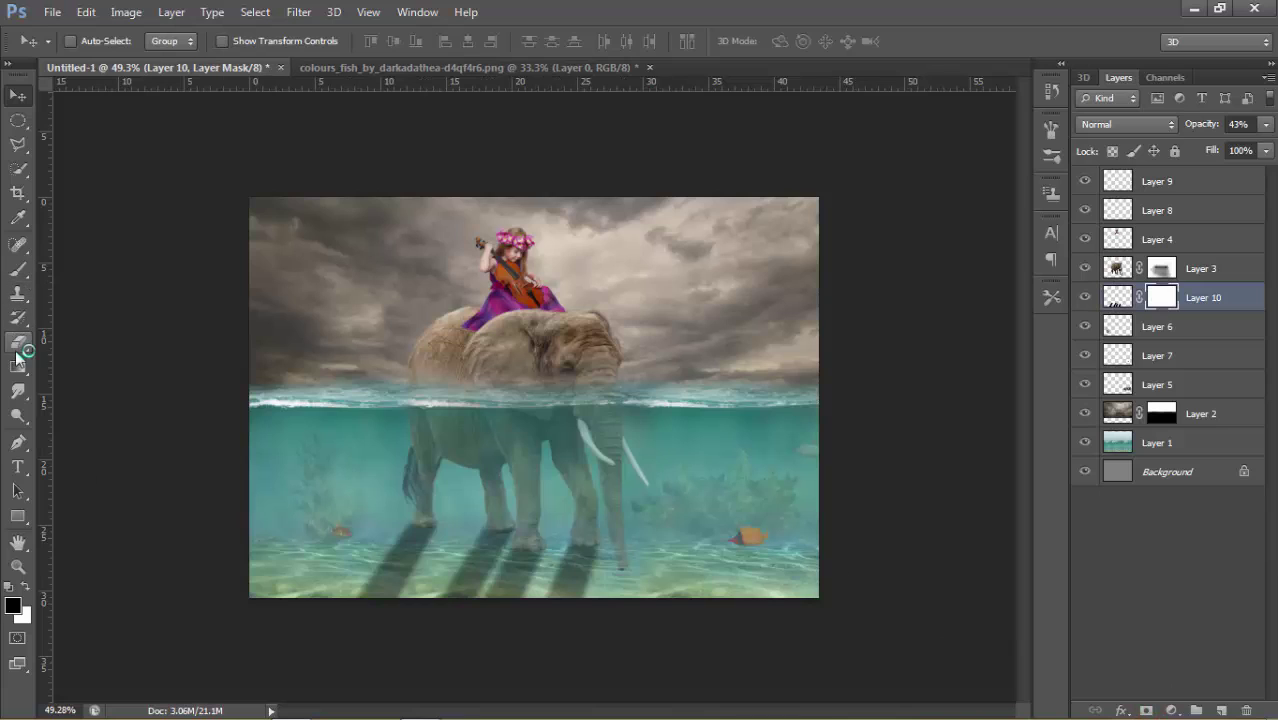
key("ctrl+z")
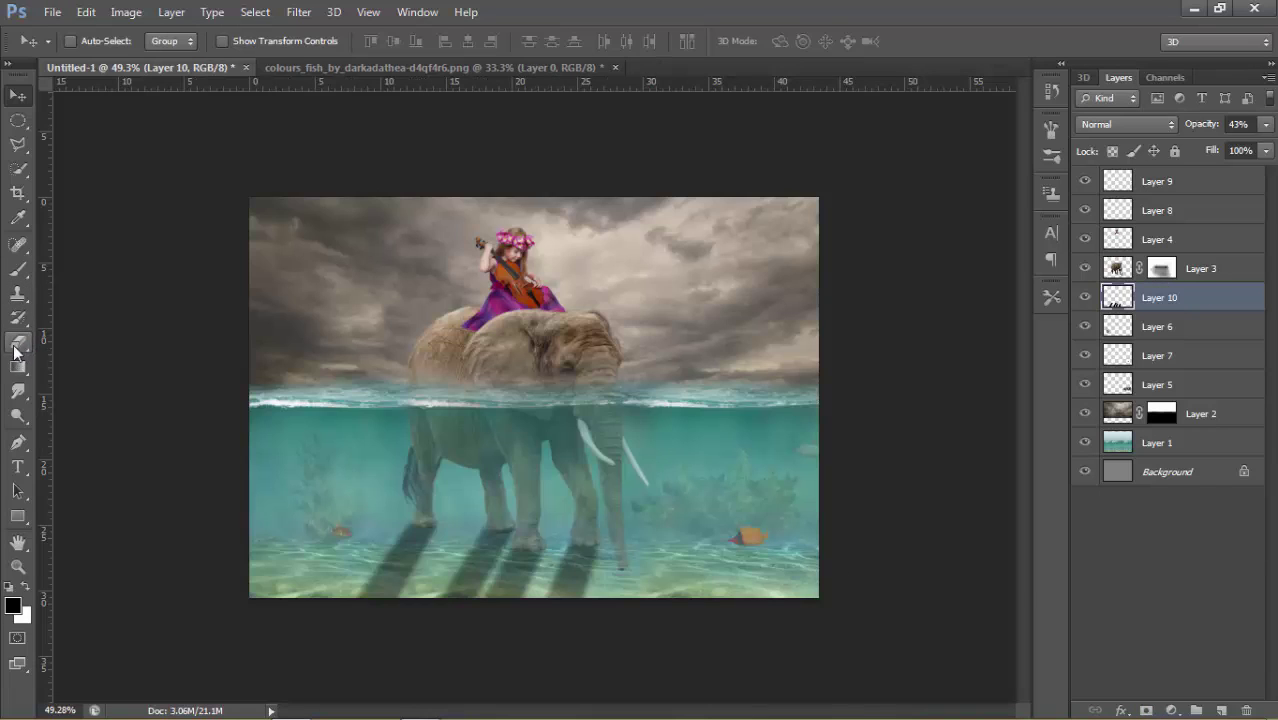
left_click(17, 344)
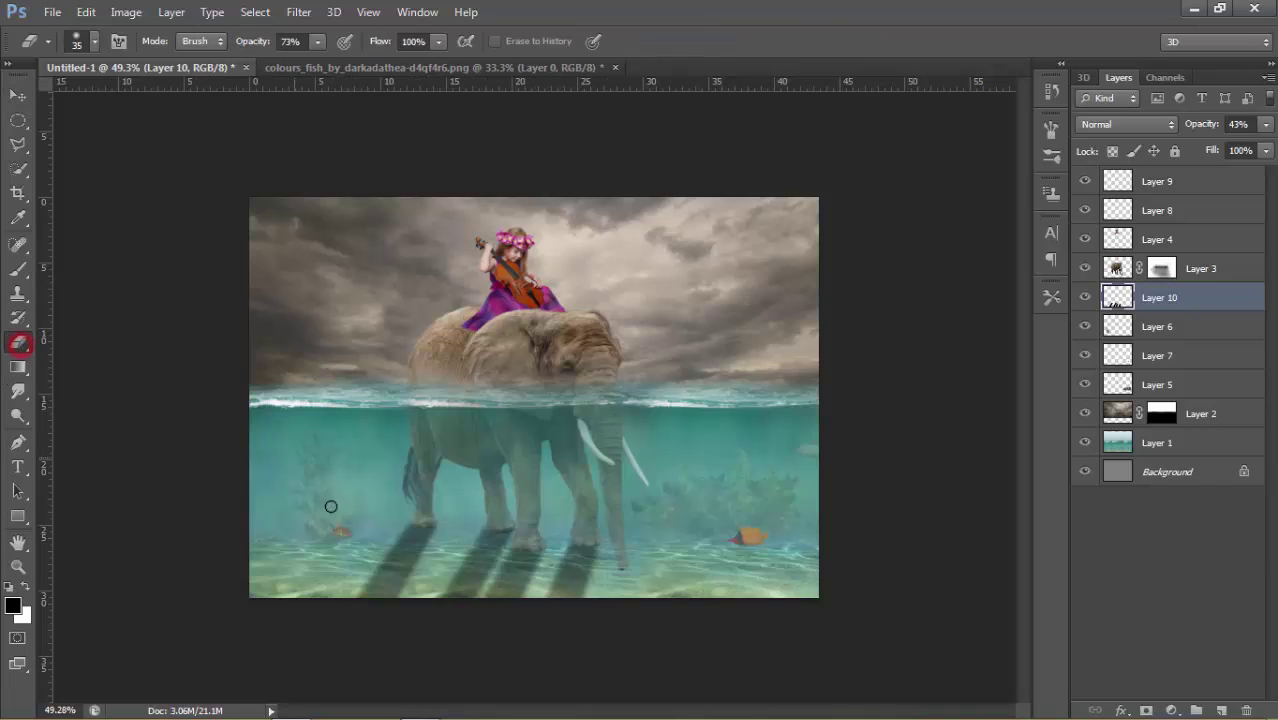
right_click(391, 535)
left_click(549, 411)
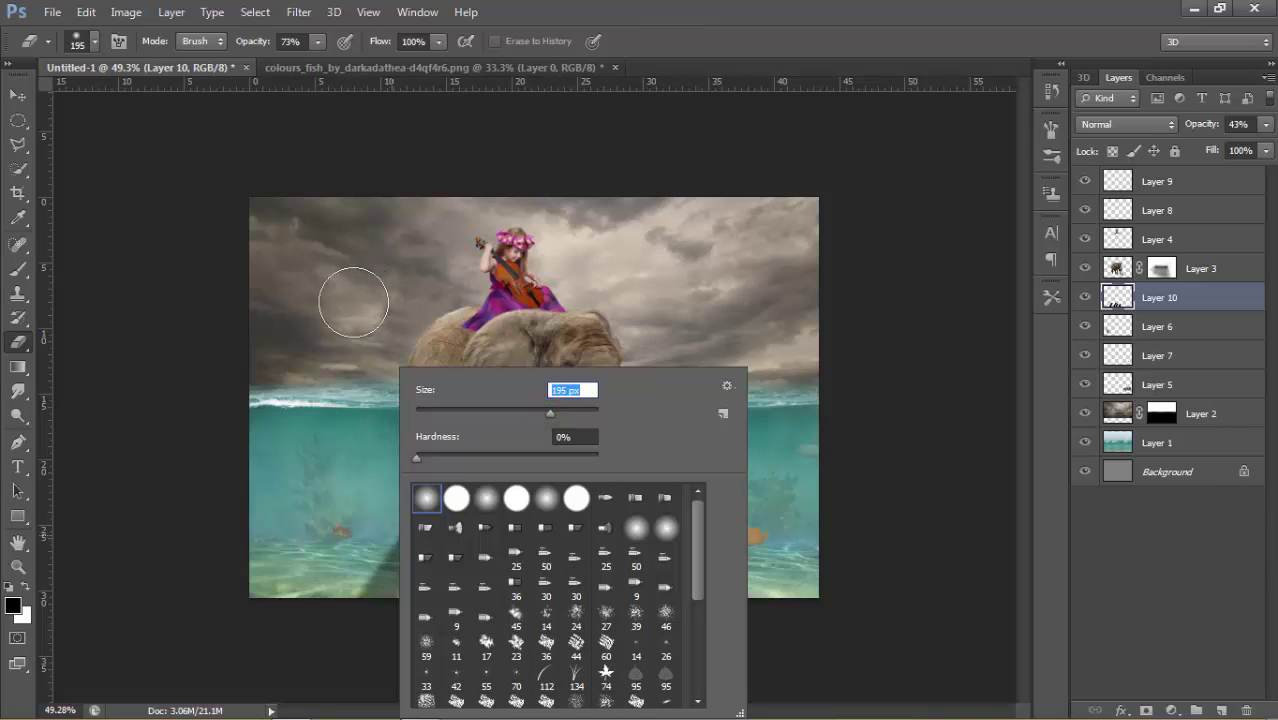
left_click_drag(569, 415, 600, 414)
left_click(205, 541)
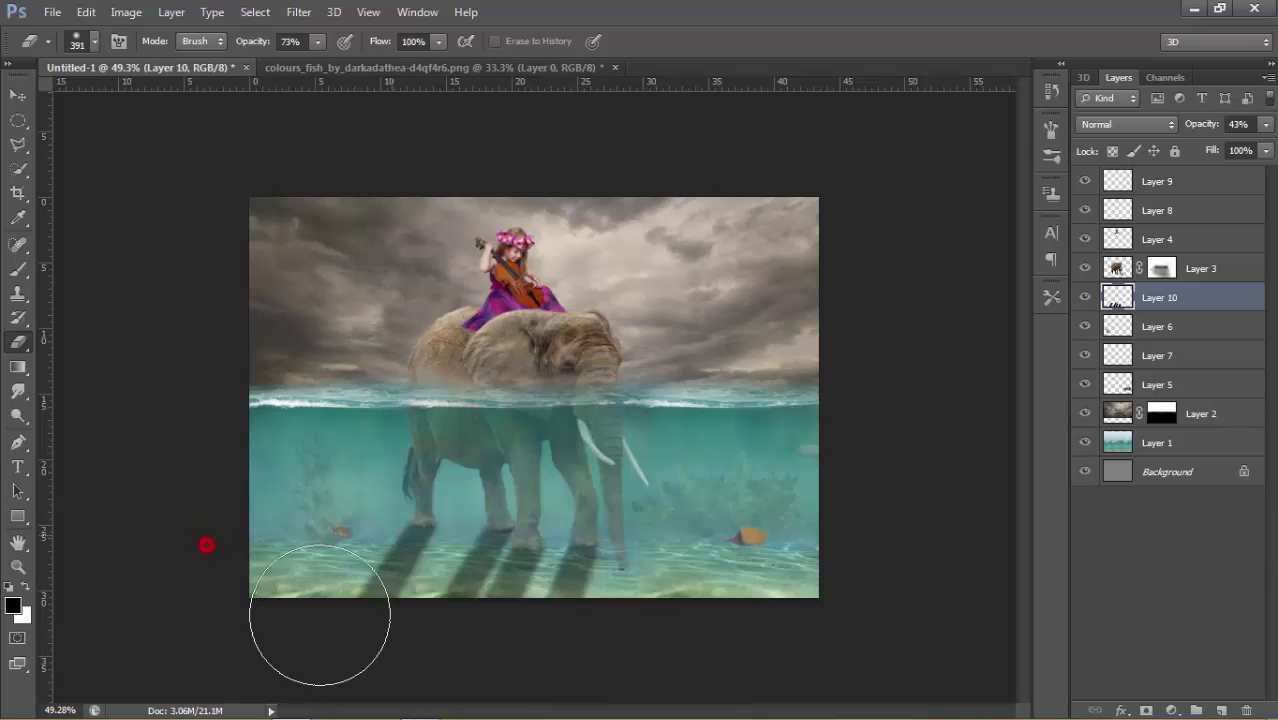
left_click(374, 628)
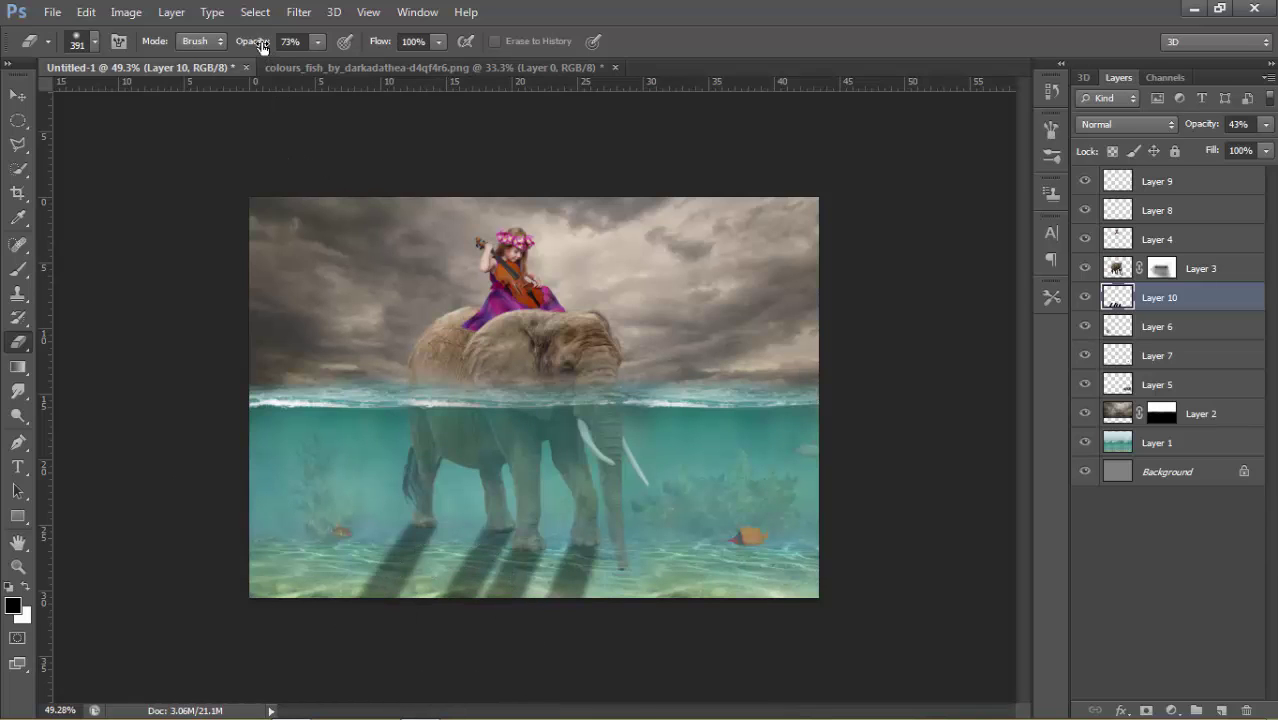
left_click_drag(260, 46, 232, 46)
left_click(397, 628)
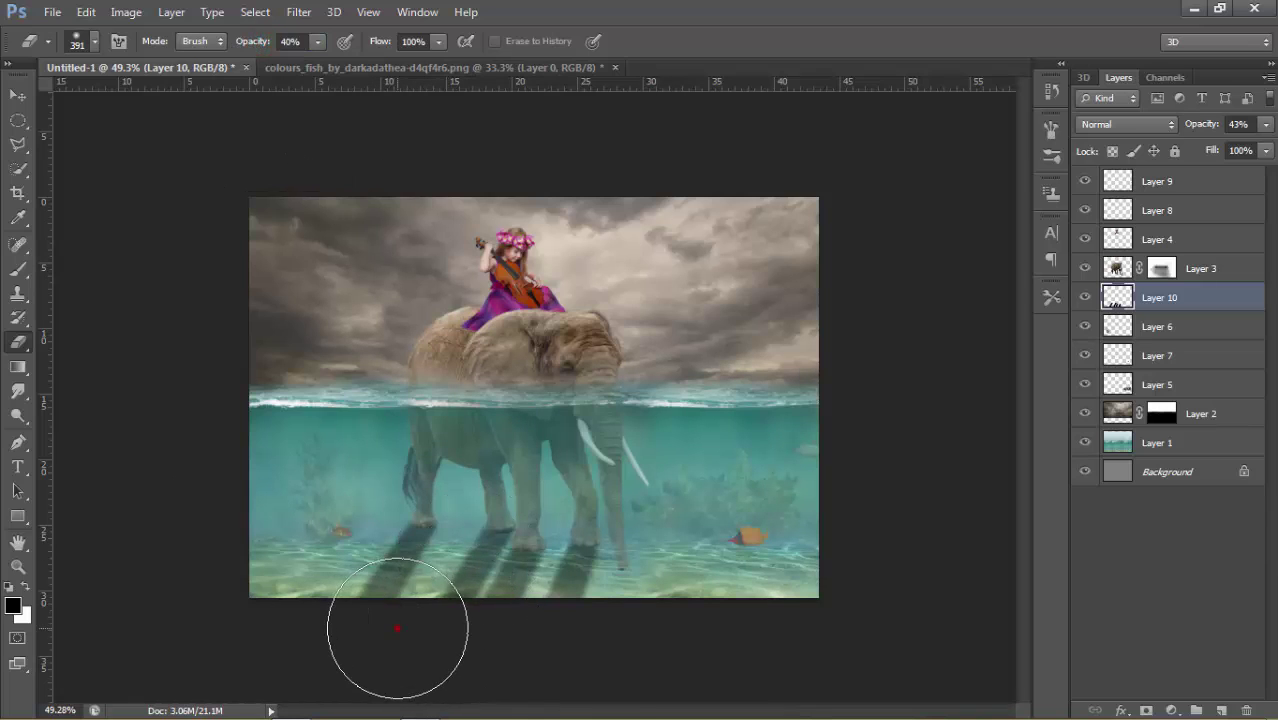
Fade the bottom ends of the elephant's seabed shadows with repeated eraser dabs
left_click(474, 622)
left_click(570, 630)
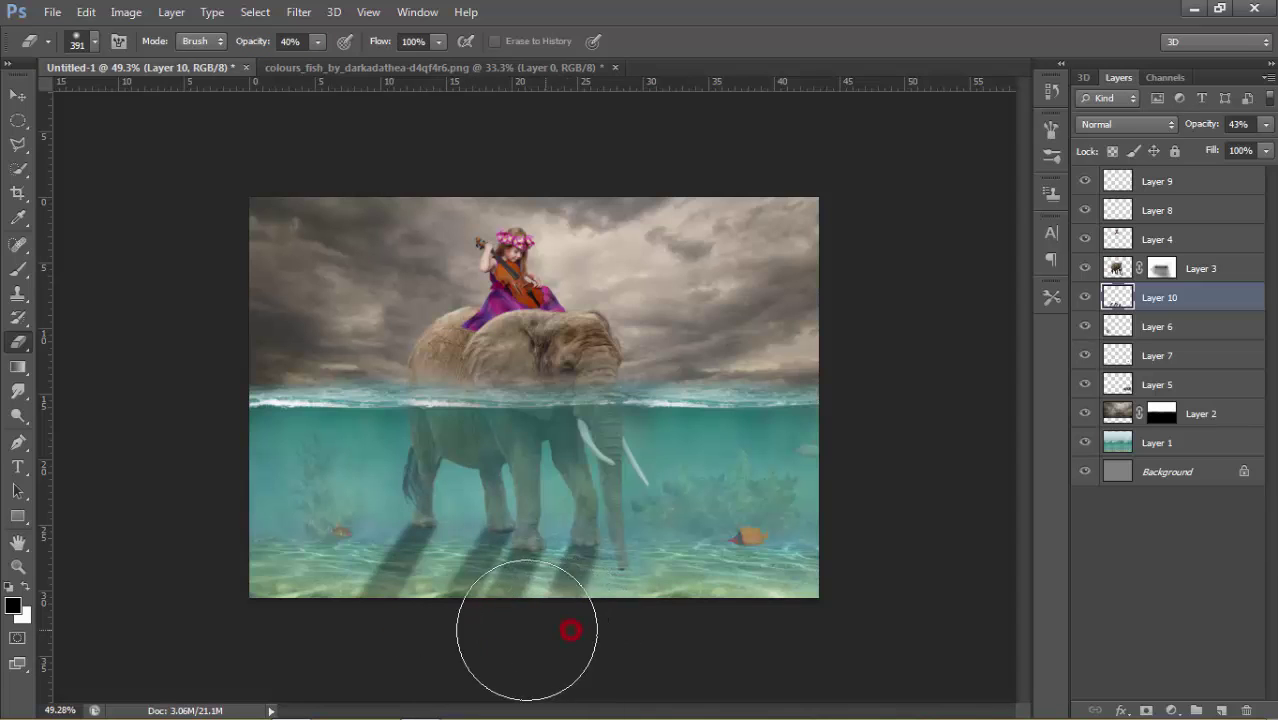
left_click(462, 622)
left_click(371, 620)
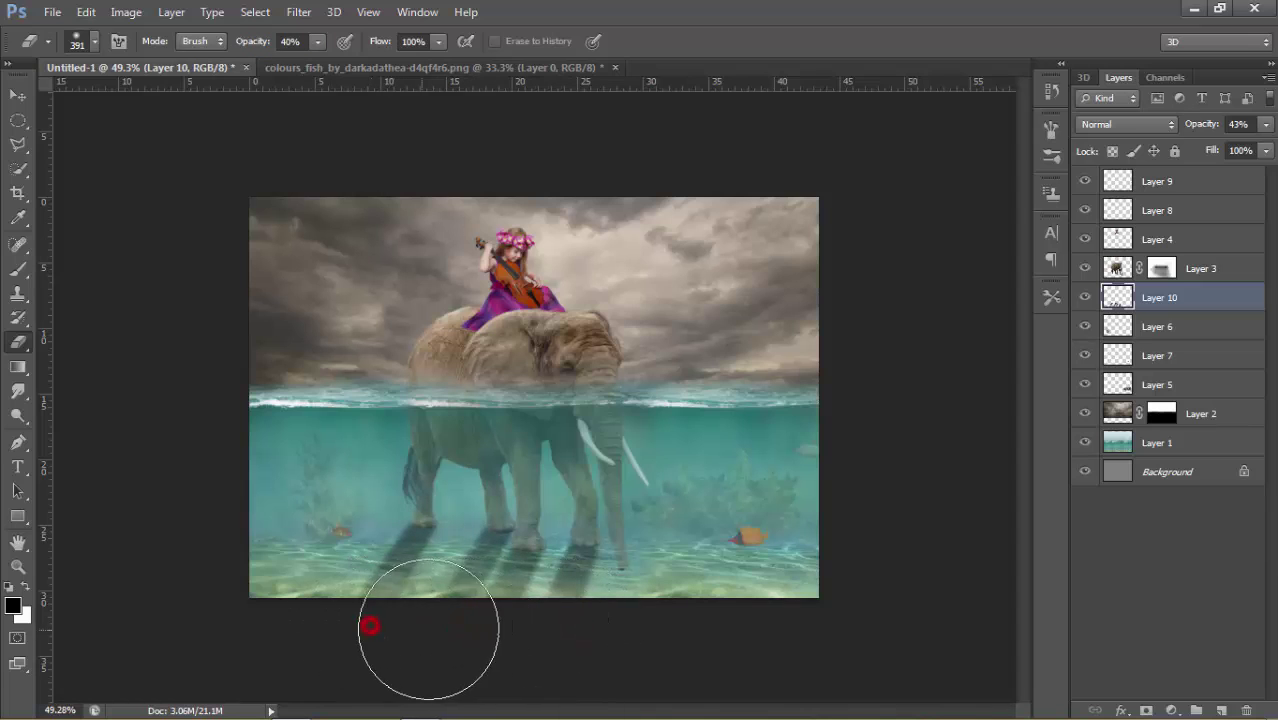
left_click(572, 635)
left_click(464, 615)
left_click(366, 611)
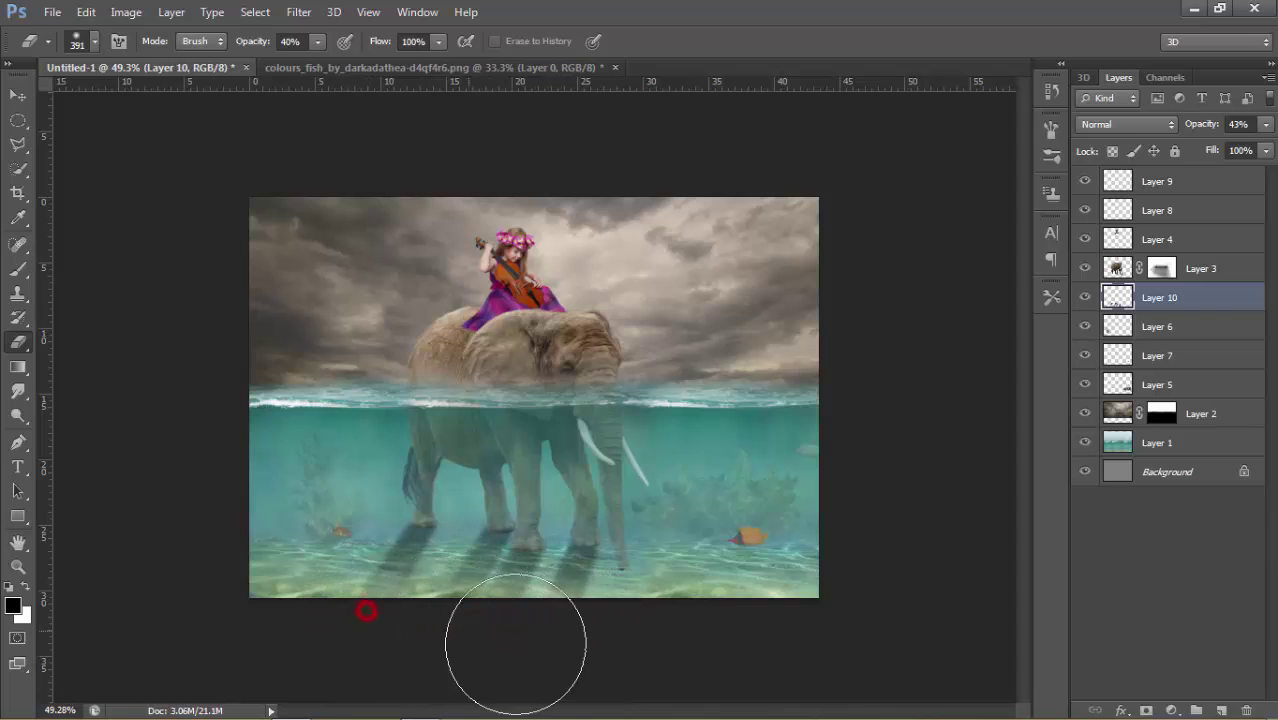
left_click(470, 612)
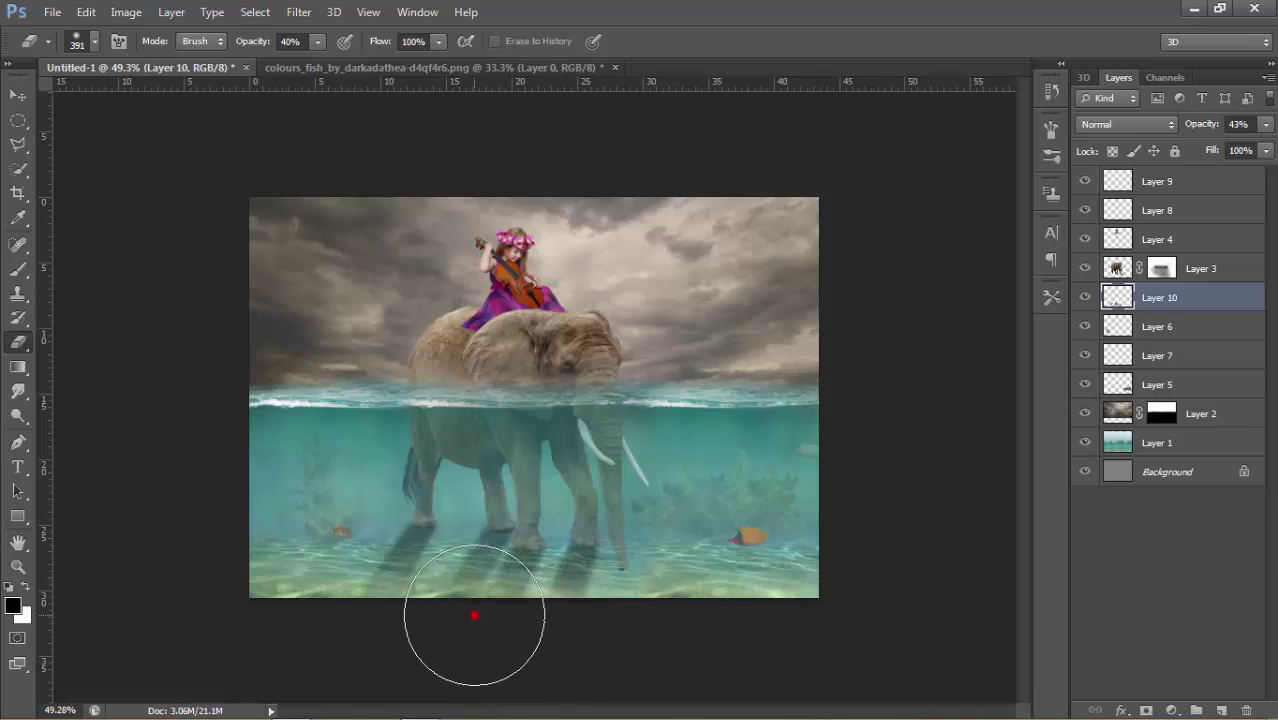
left_click(576, 652)
left_click(496, 620)
left_click(365, 605)
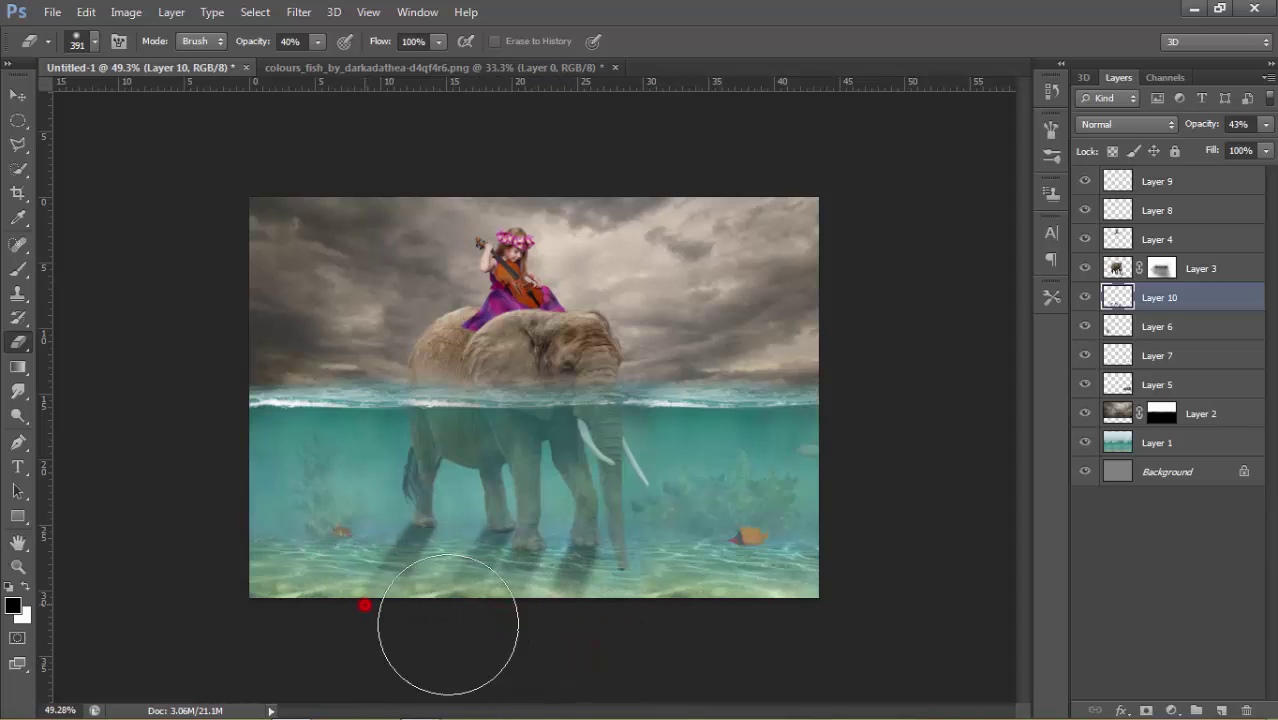
left_click(528, 620)
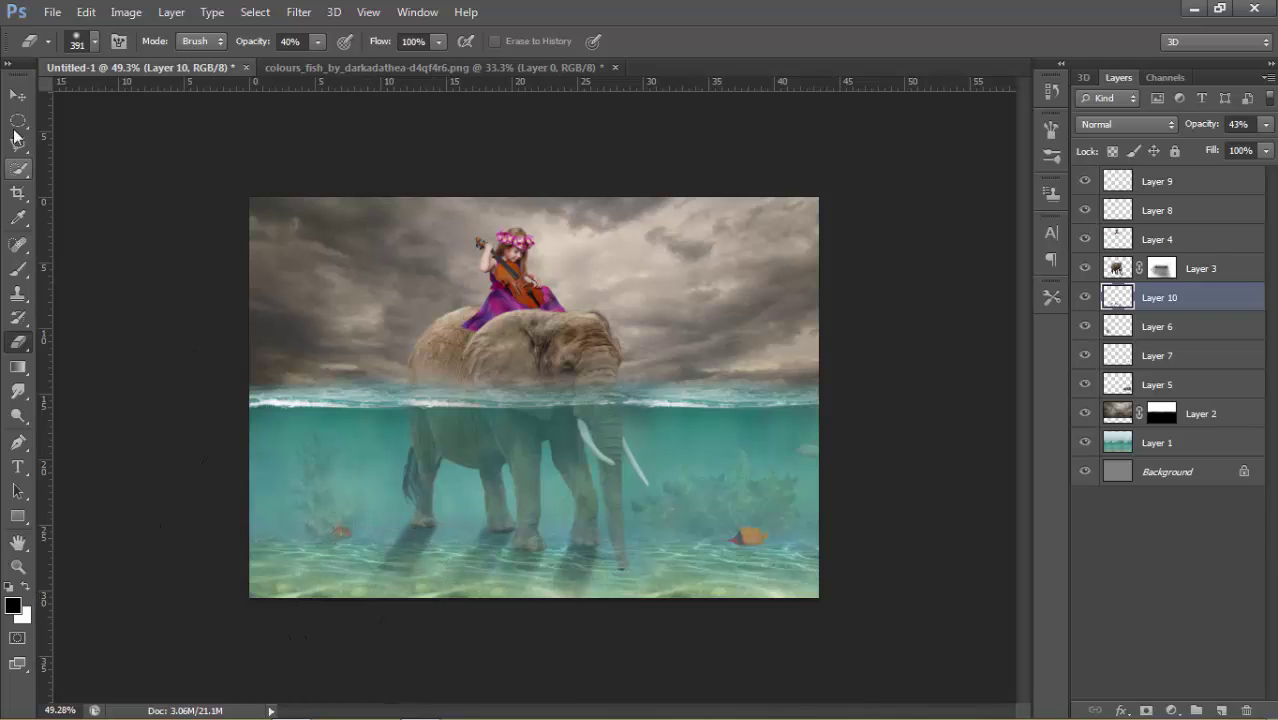
Lower Layer 10's opacity to 36% and select Layer 9
left_click(17, 95)
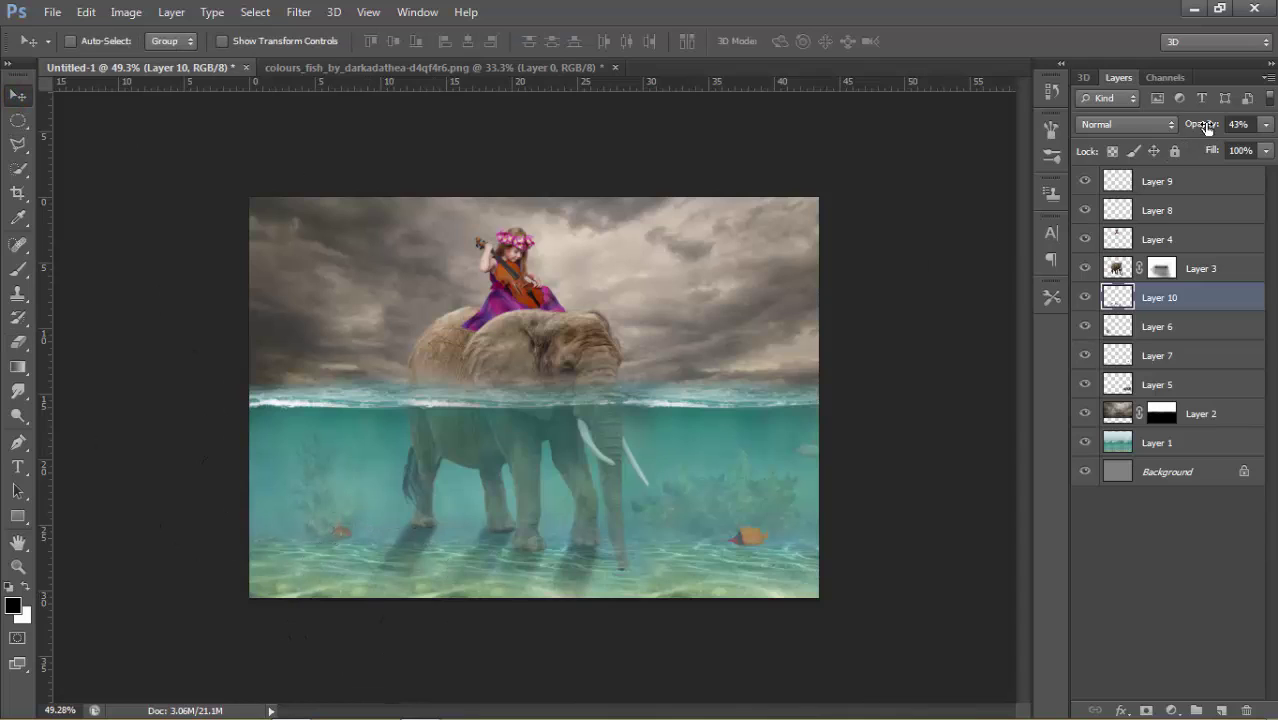
left_click_drag(1210, 124, 1207, 127)
scroll(780, 283, "up", 1)
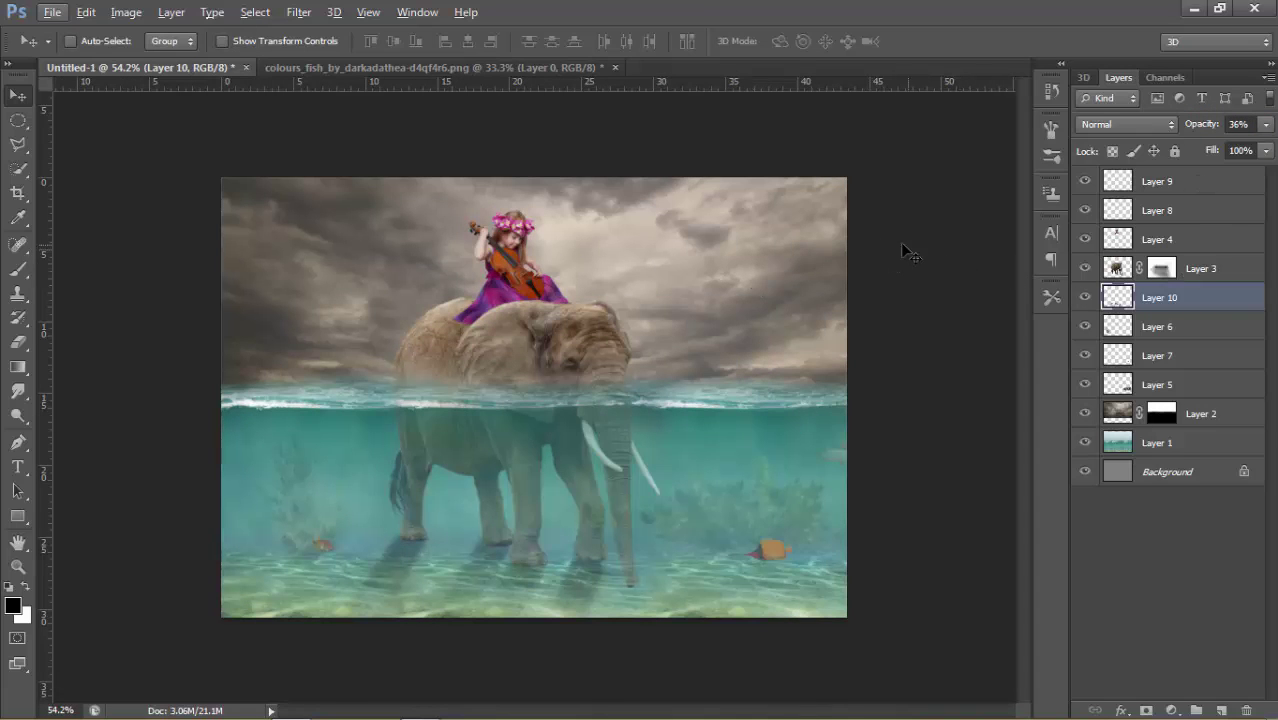
left_click(1150, 182)
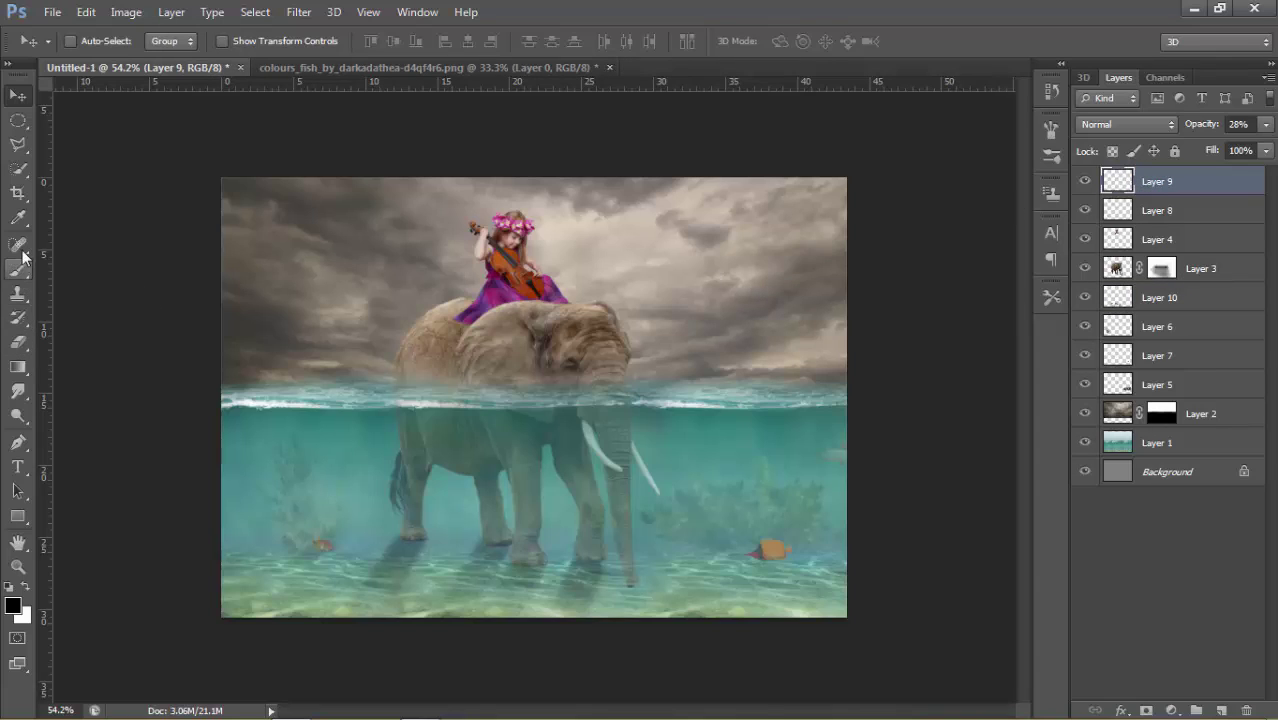
left_click(20, 195)
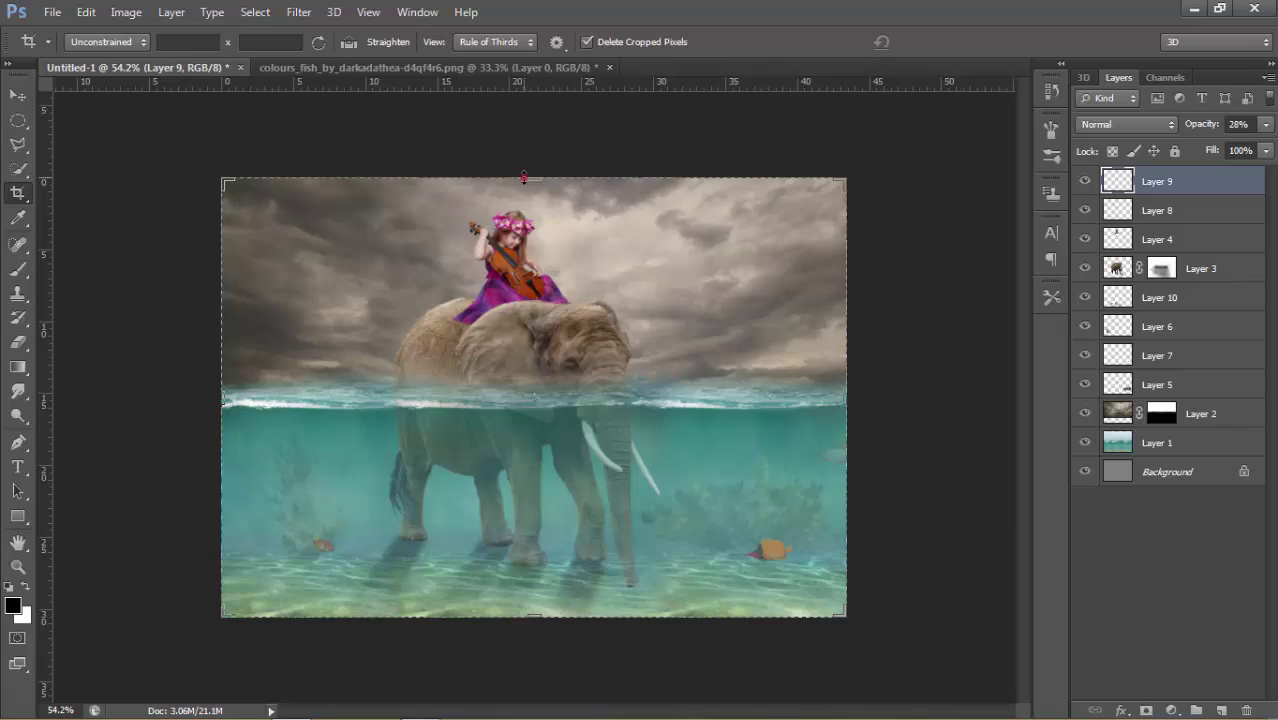
Crop beyond the top edge to enlarge the canvas to about 33.44 cm tall
left_click_drag(523, 178, 526, 160)
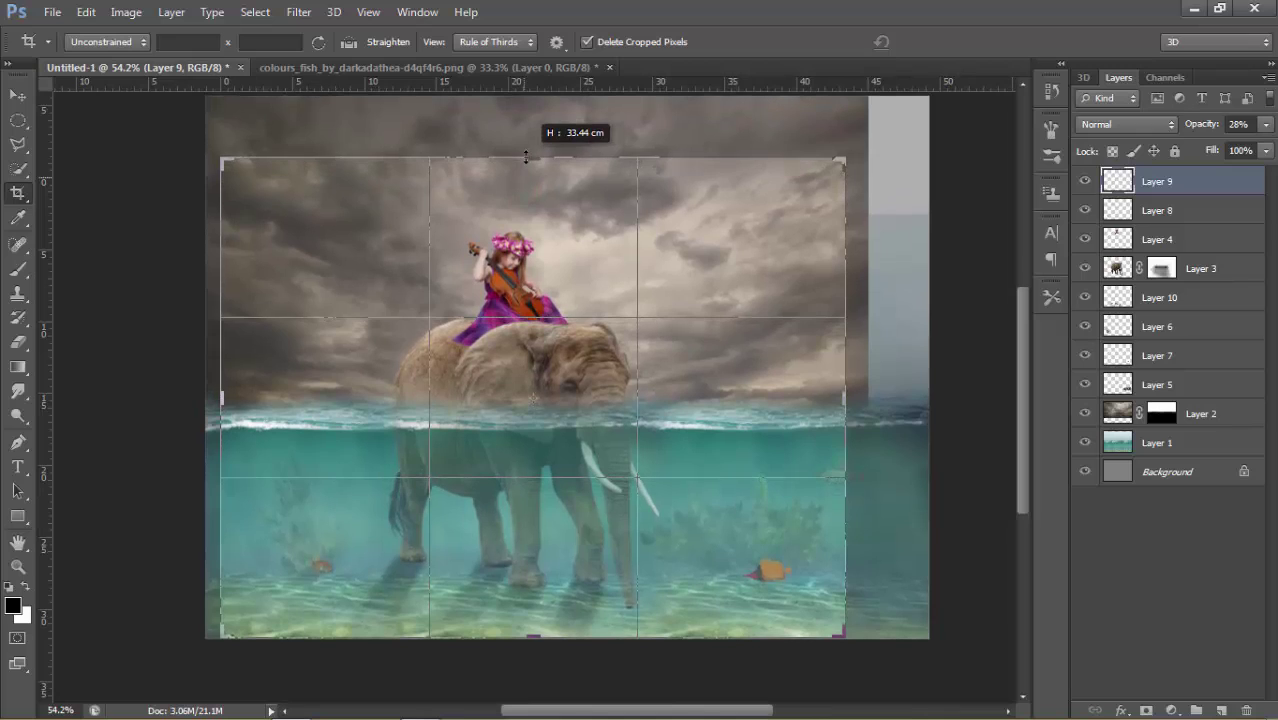
left_click_drag(526, 160, 526, 157)
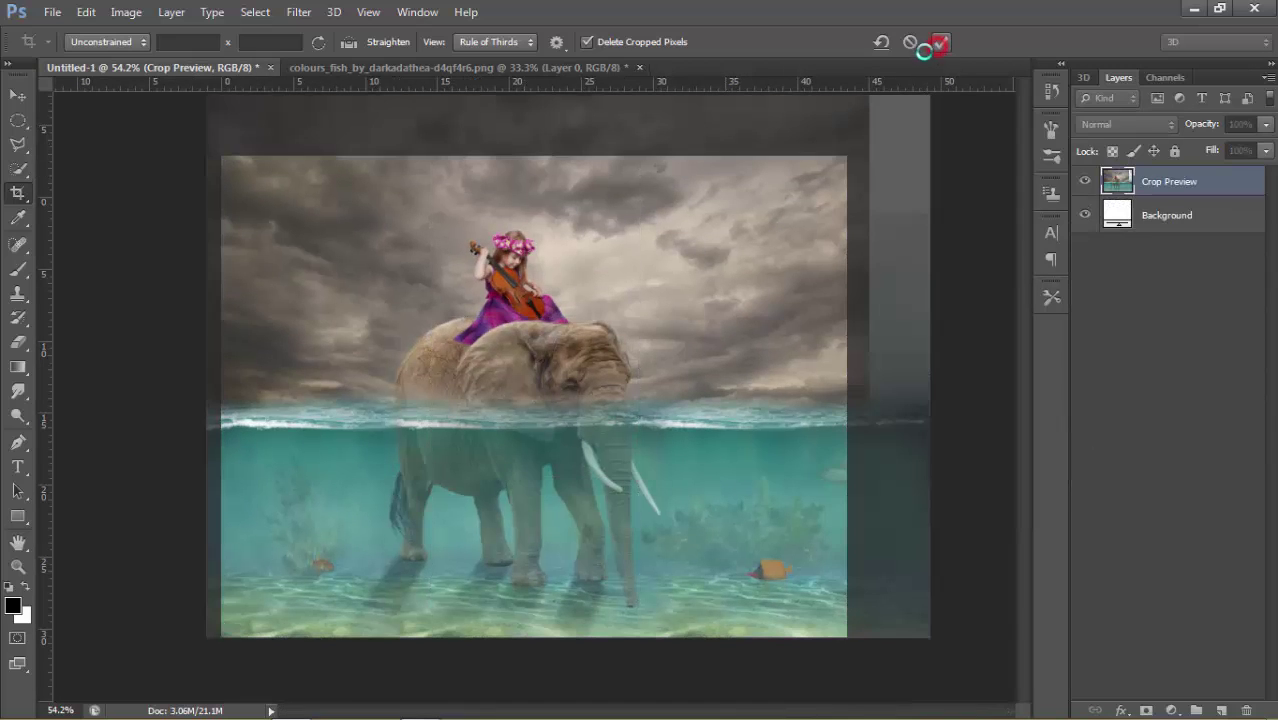
left_click(940, 42)
left_click(18, 94)
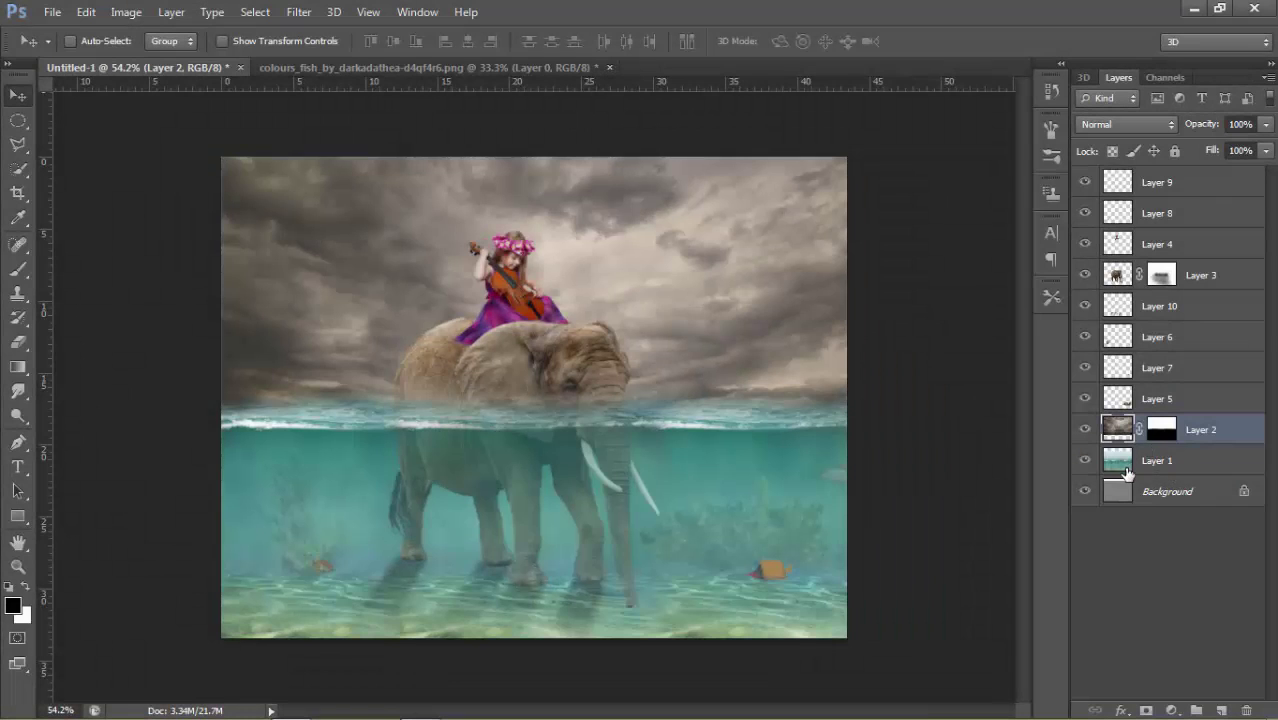
Add a Color Balance layer above Layer 1 pushing midtones +15 toward blue
left_click(1127, 470)
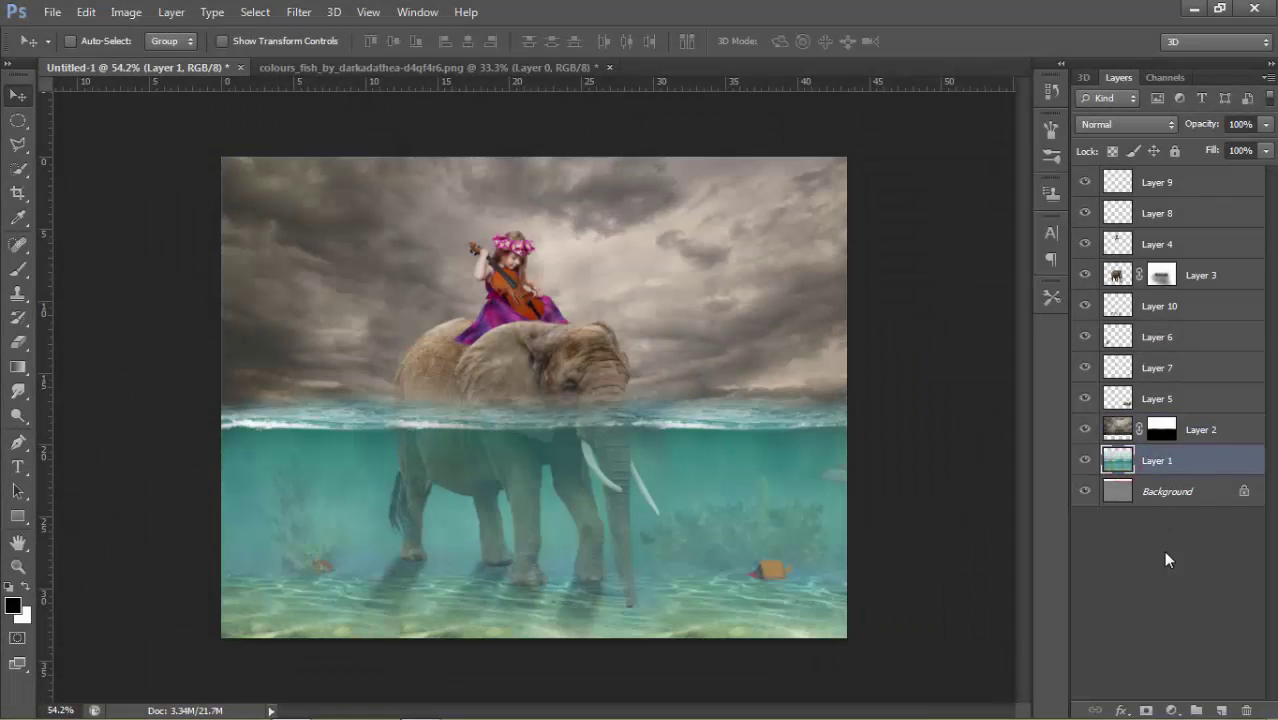
left_click(1174, 709)
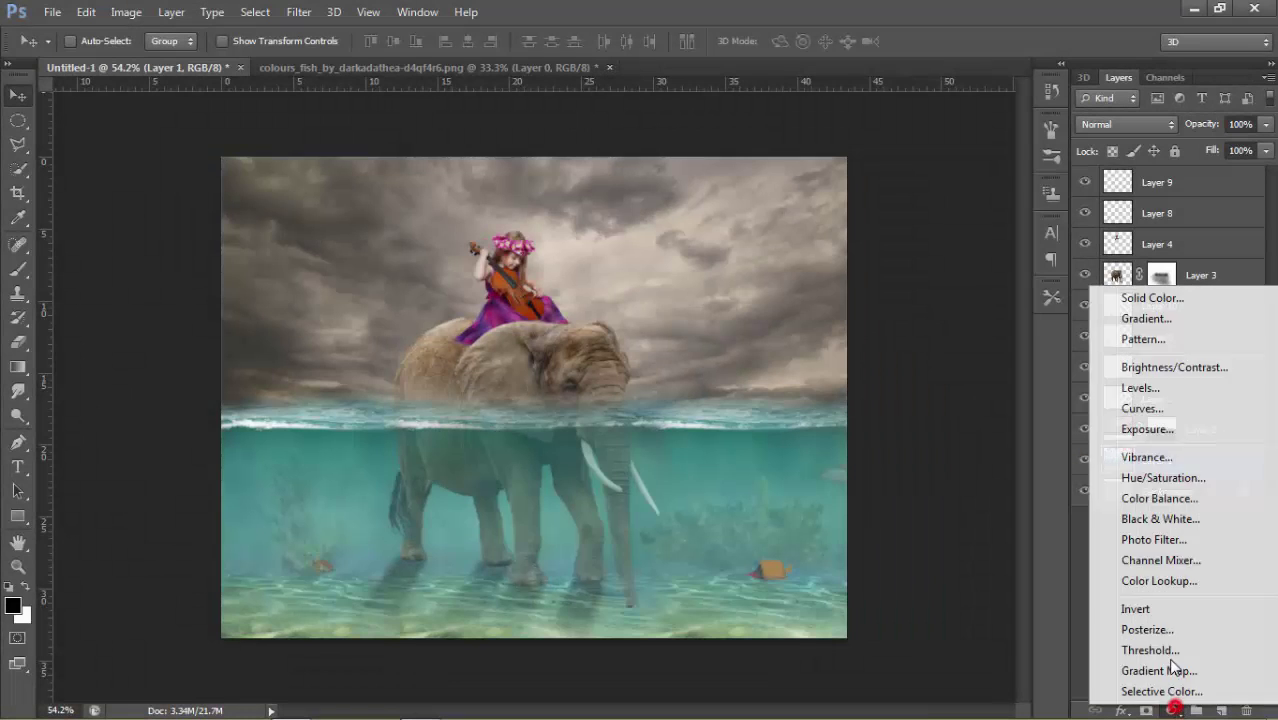
left_click(1139, 500)
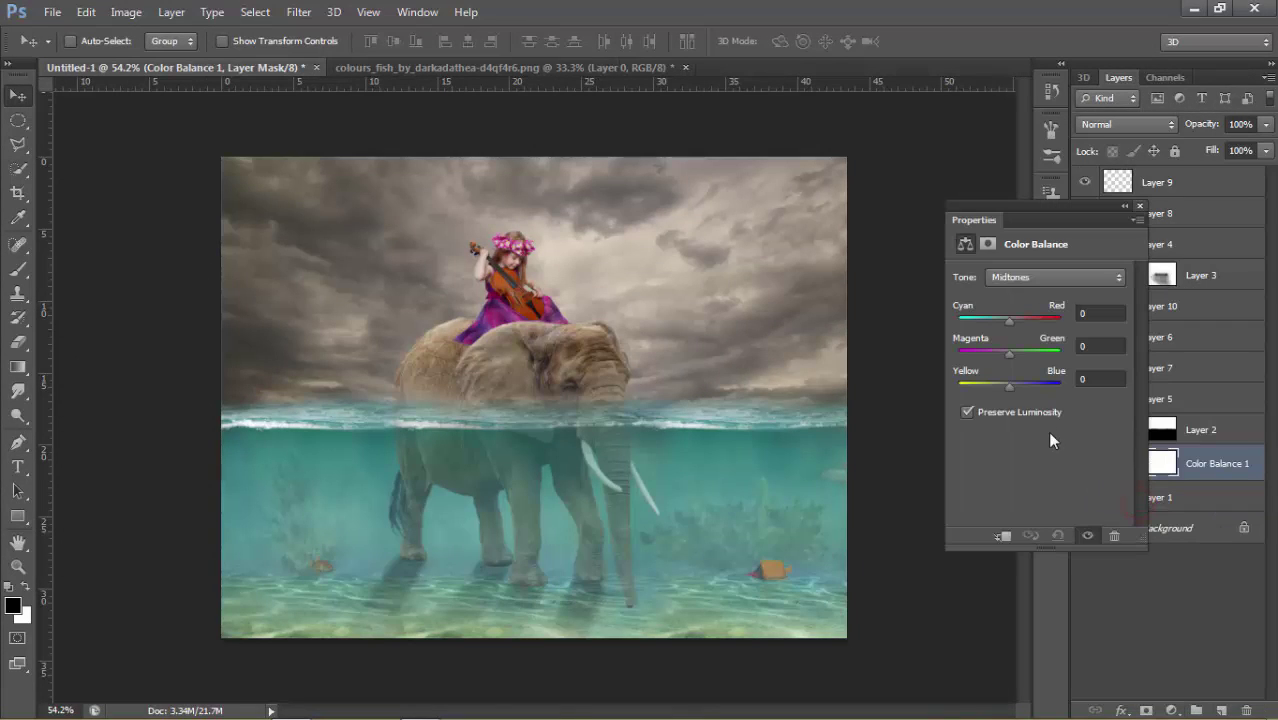
left_click(1016, 384)
left_click(1139, 206)
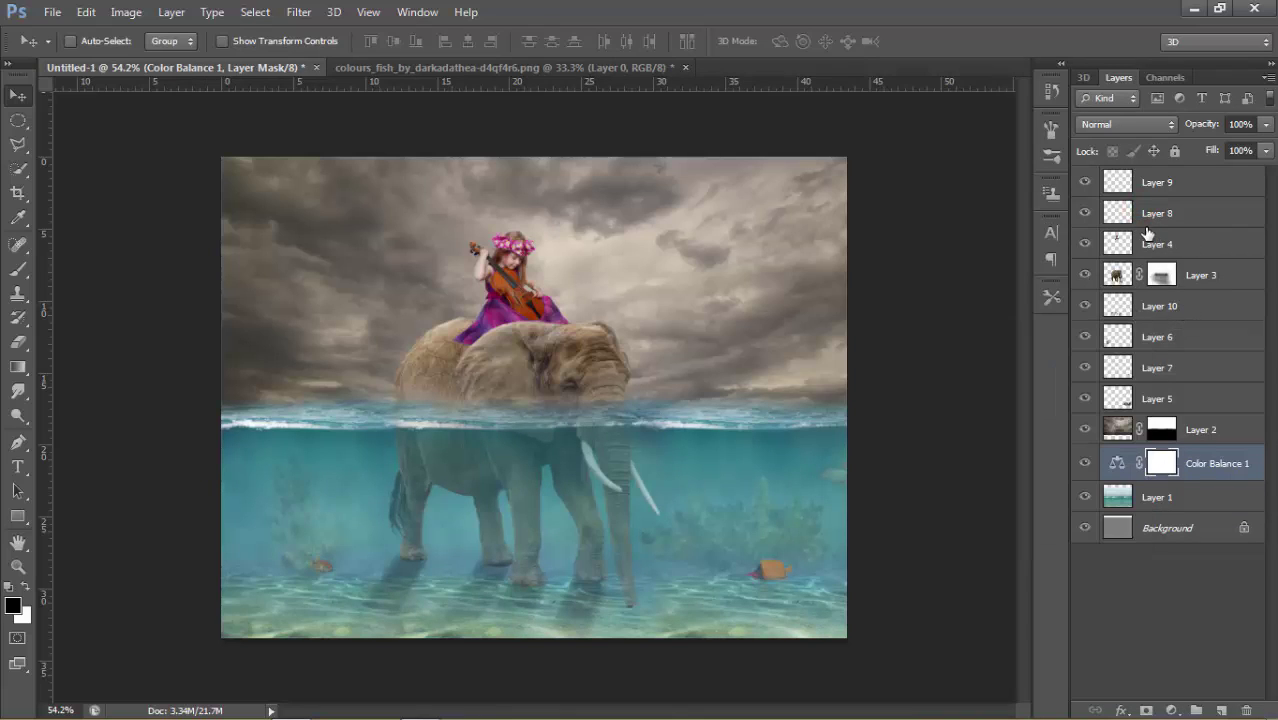
left_click(1118, 426)
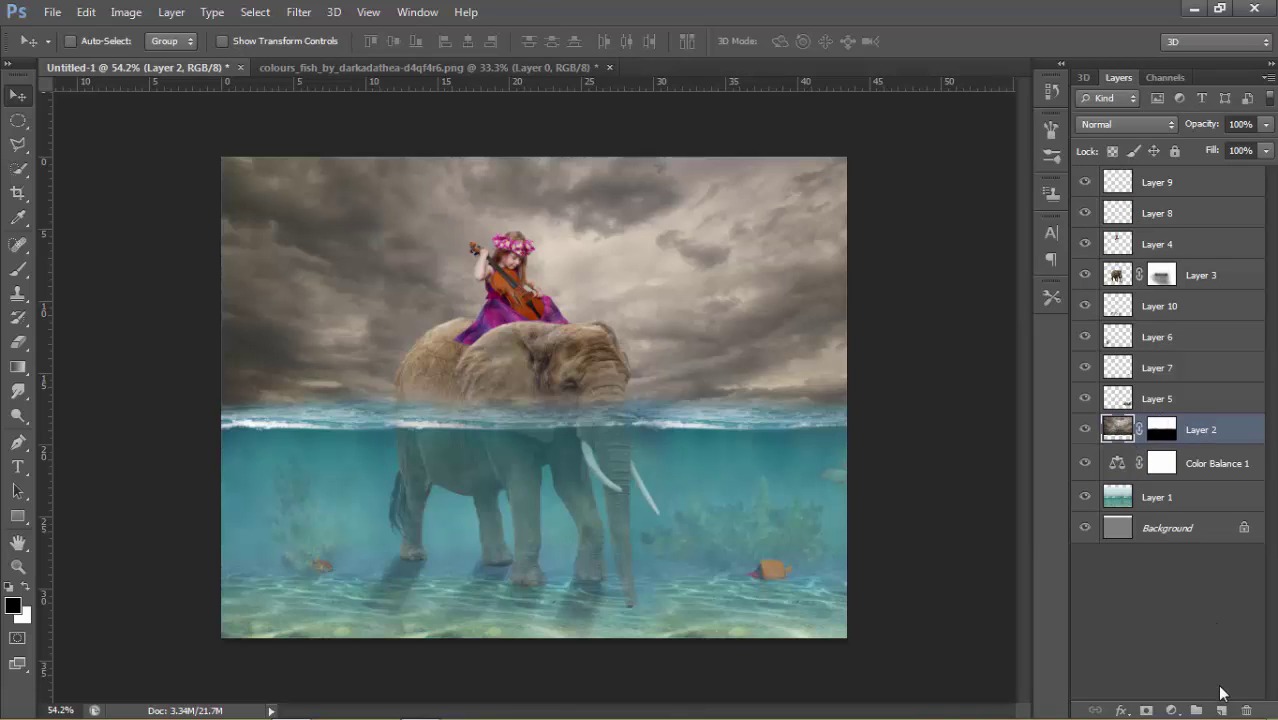
left_click(1150, 181)
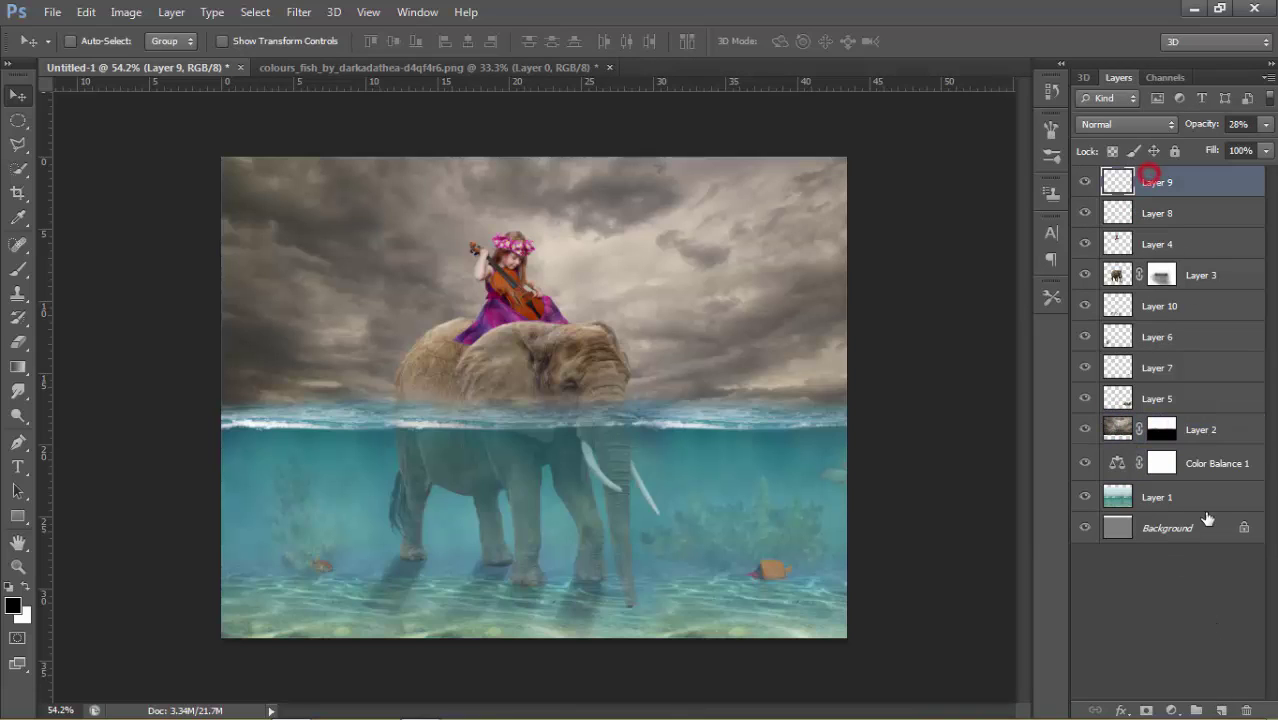
Add Layer 11 above Layer 9 and dab sky-sampled light beige near the girl
left_click(1220, 709)
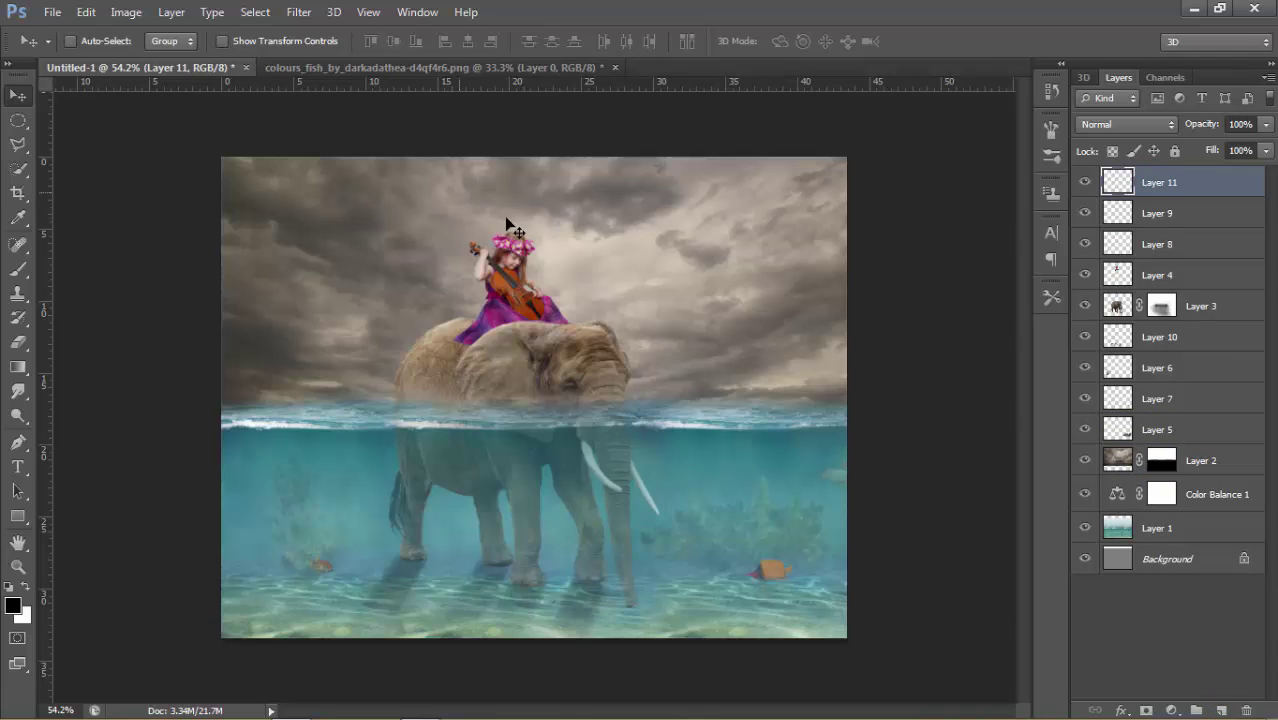
left_click(18, 274)
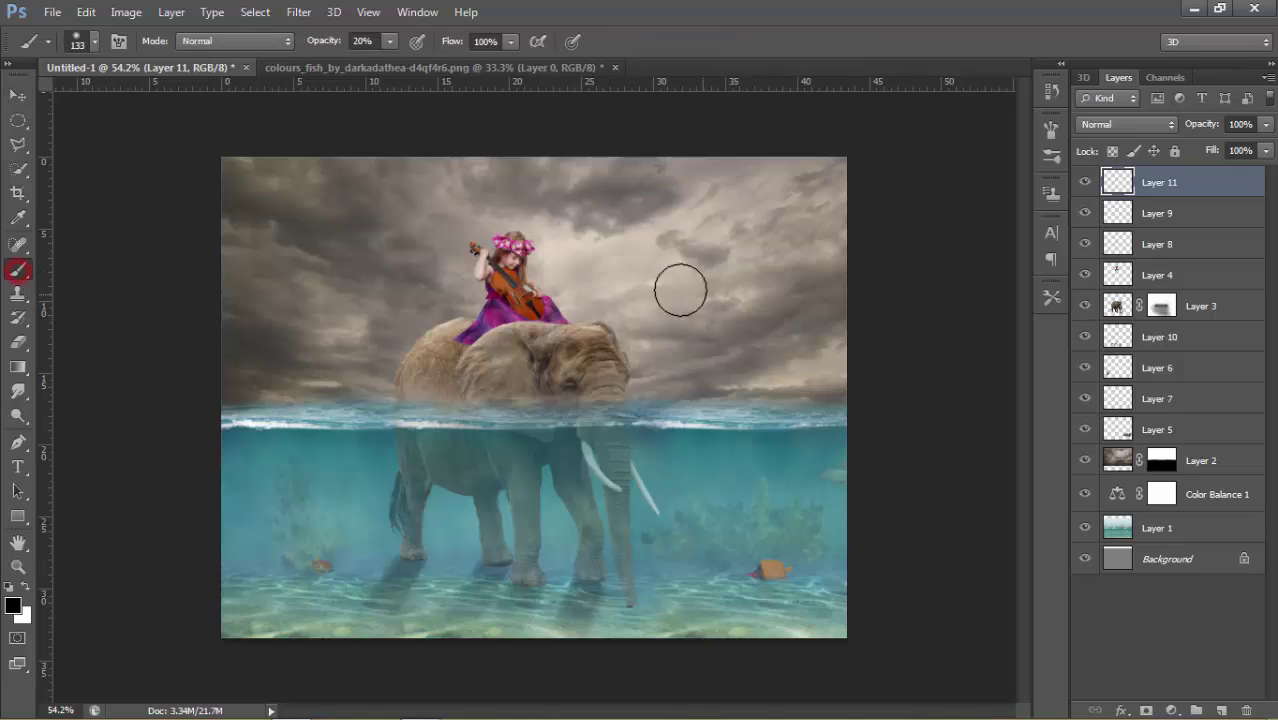
left_click(557, 268, "alt")
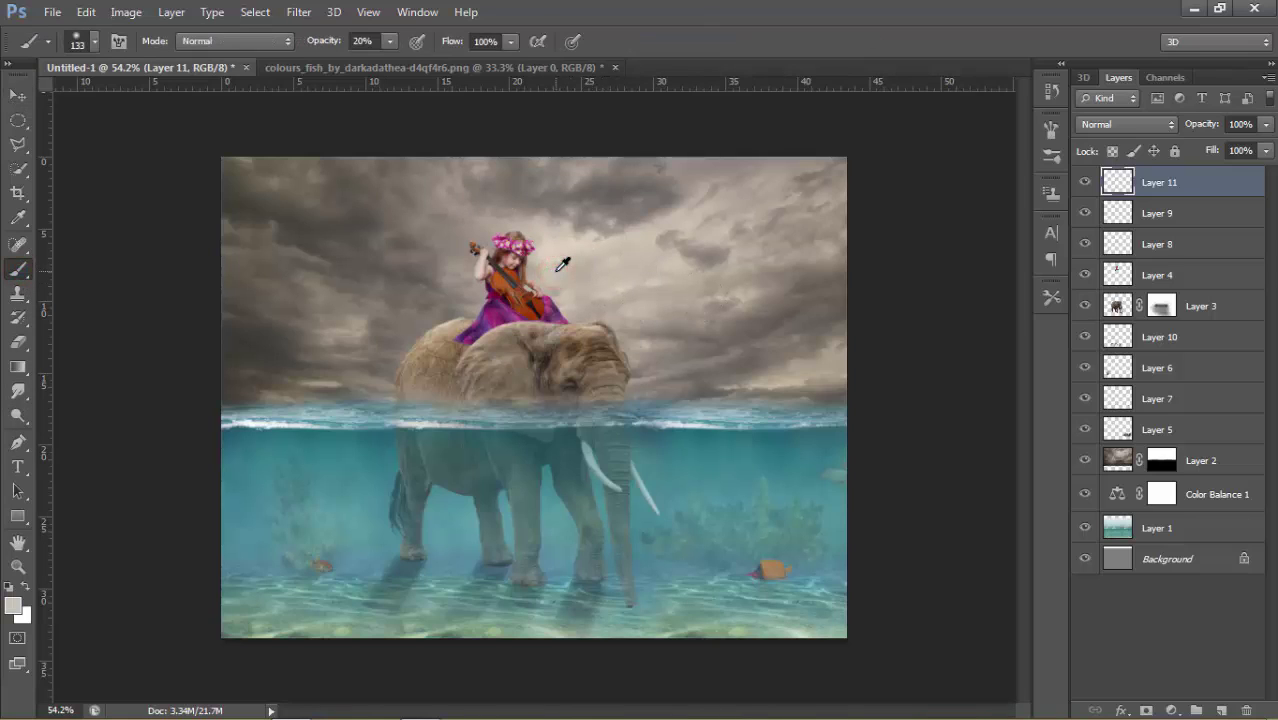
left_click(557, 268)
left_click(582, 265)
Paint glow over the girl and around her head with a 187 px brush at 100% opacity
right_click(582, 265)
left_click_drag(696, 315, 736, 310)
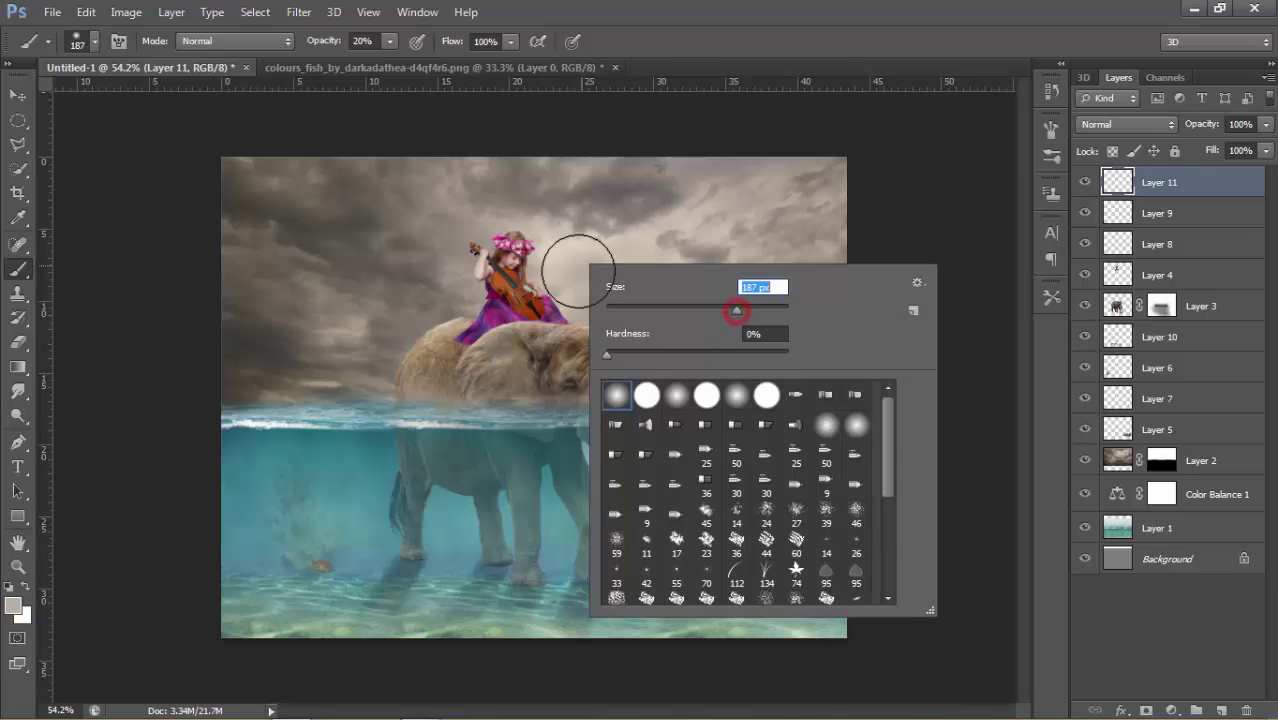
left_click(541, 268)
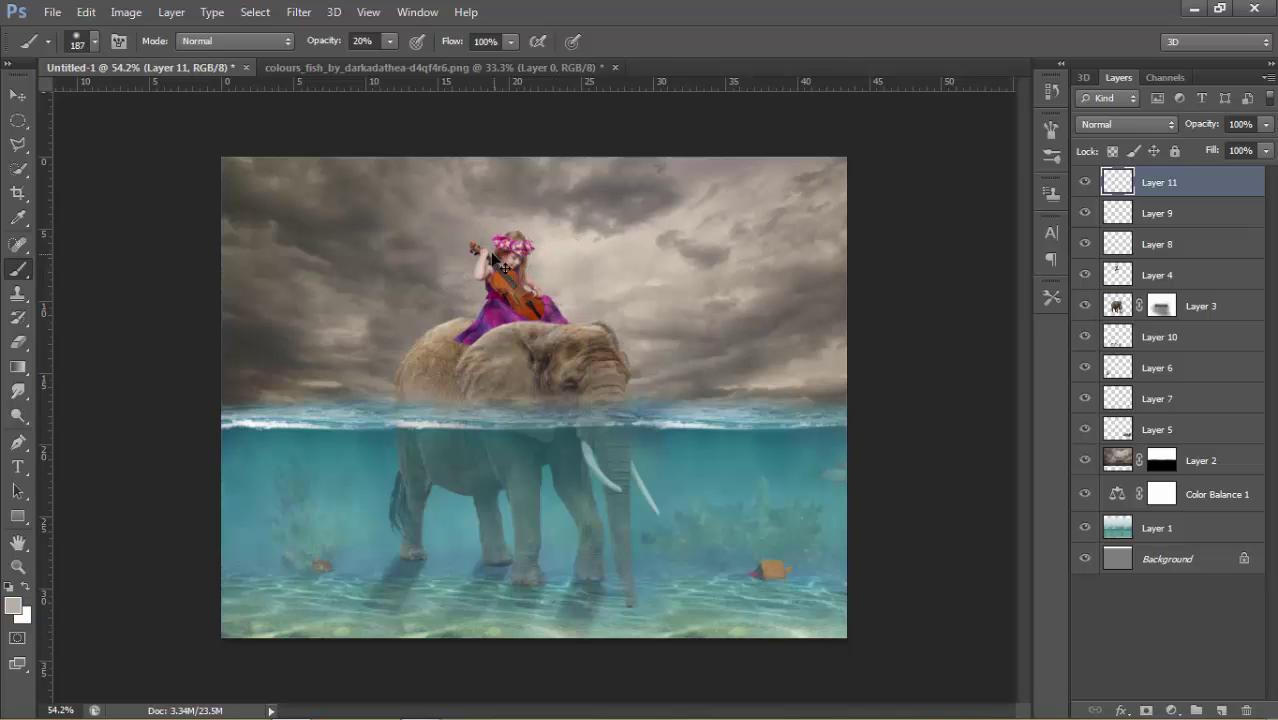
left_click(309, 40)
type("100")
key("Return")
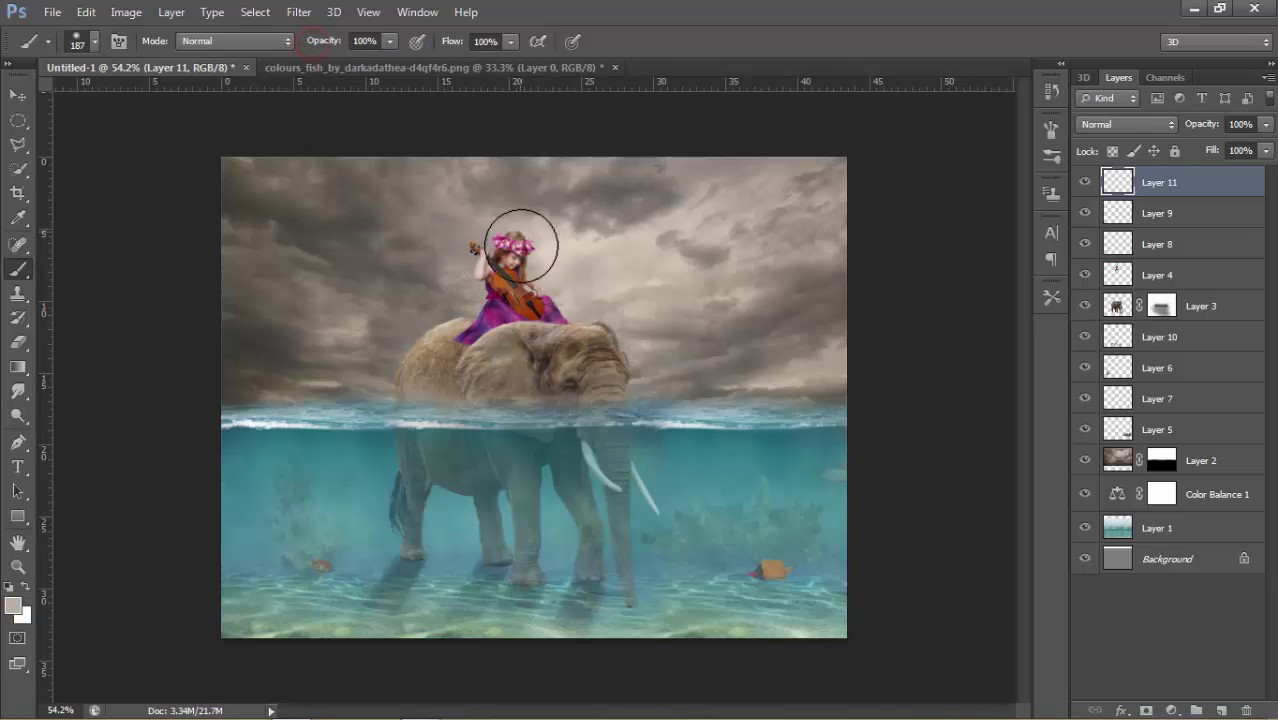
left_click(557, 288)
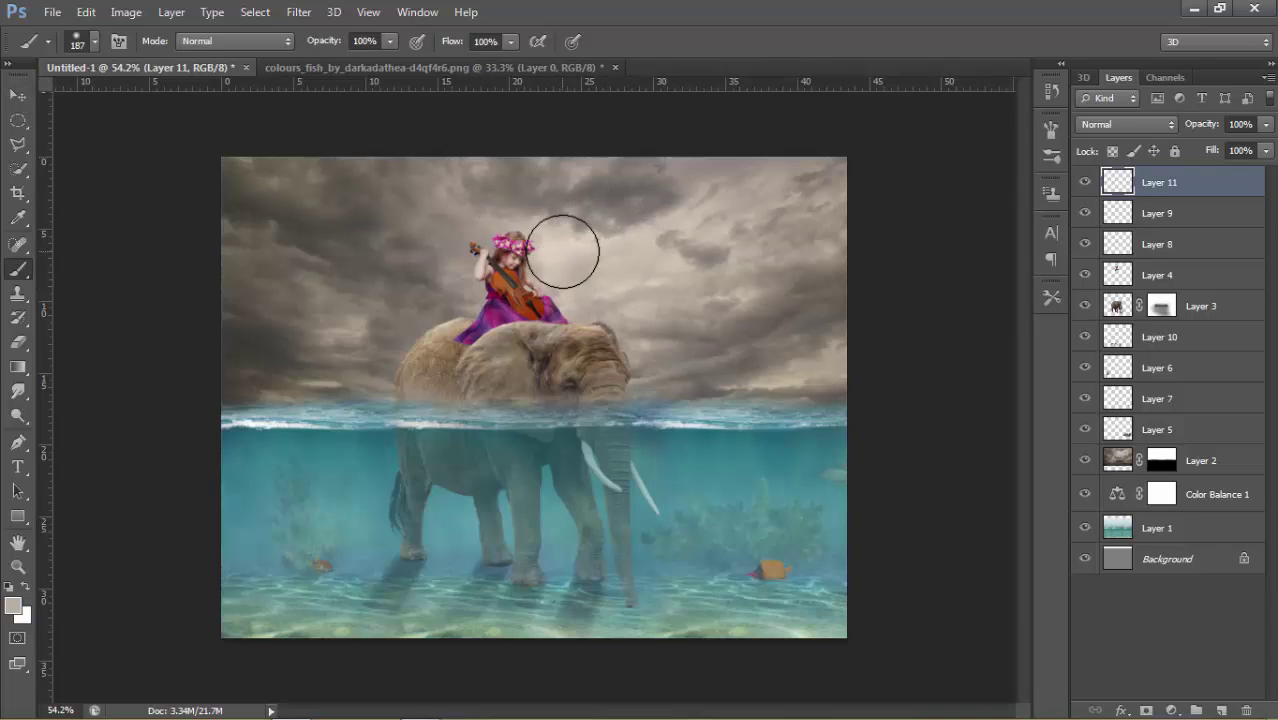
left_click(549, 256)
Scale the glow on Layer 11 to about 218%, nudge it, and set Screen blend mode
left_click(20, 96)
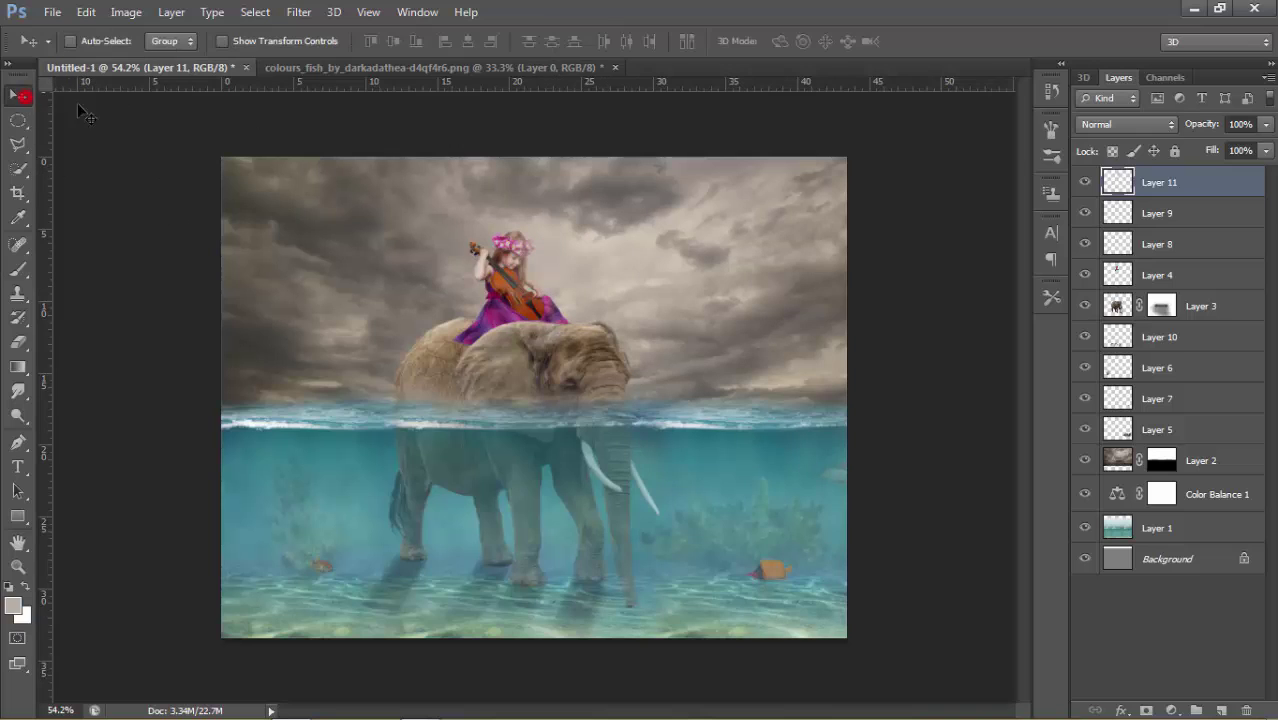
key("ctrl+t")
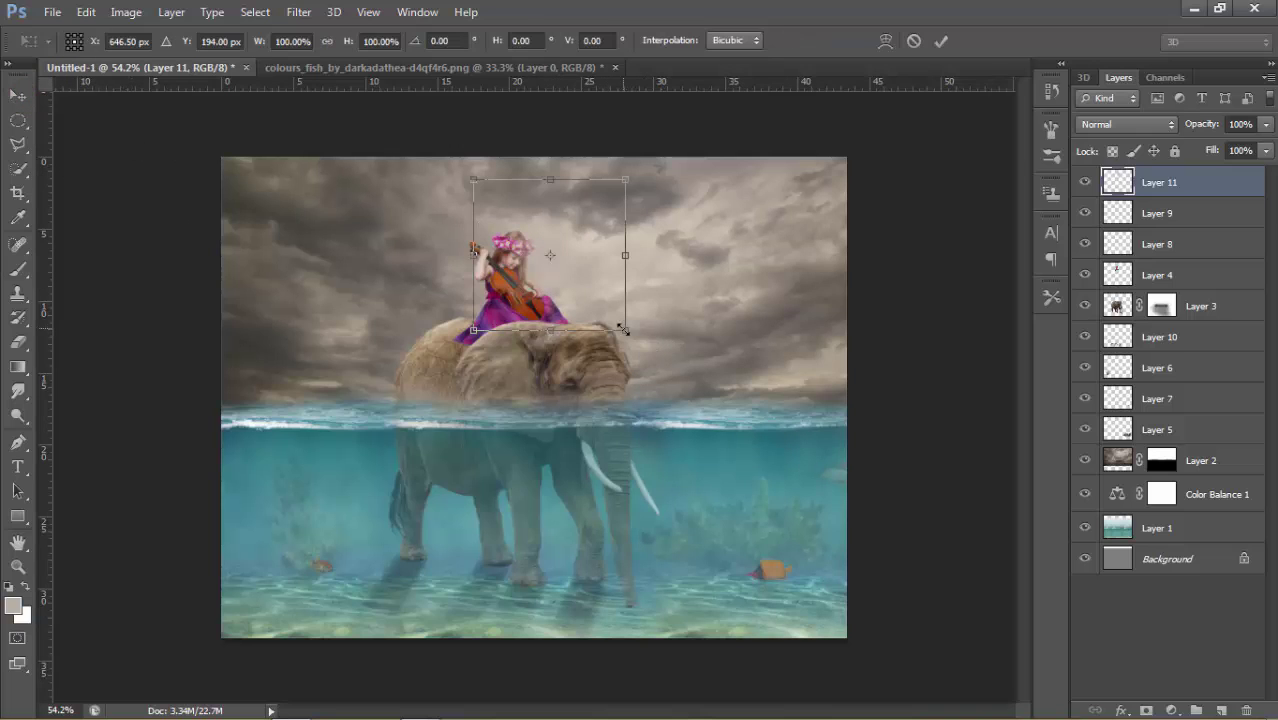
left_click_drag(622, 328, 710, 375)
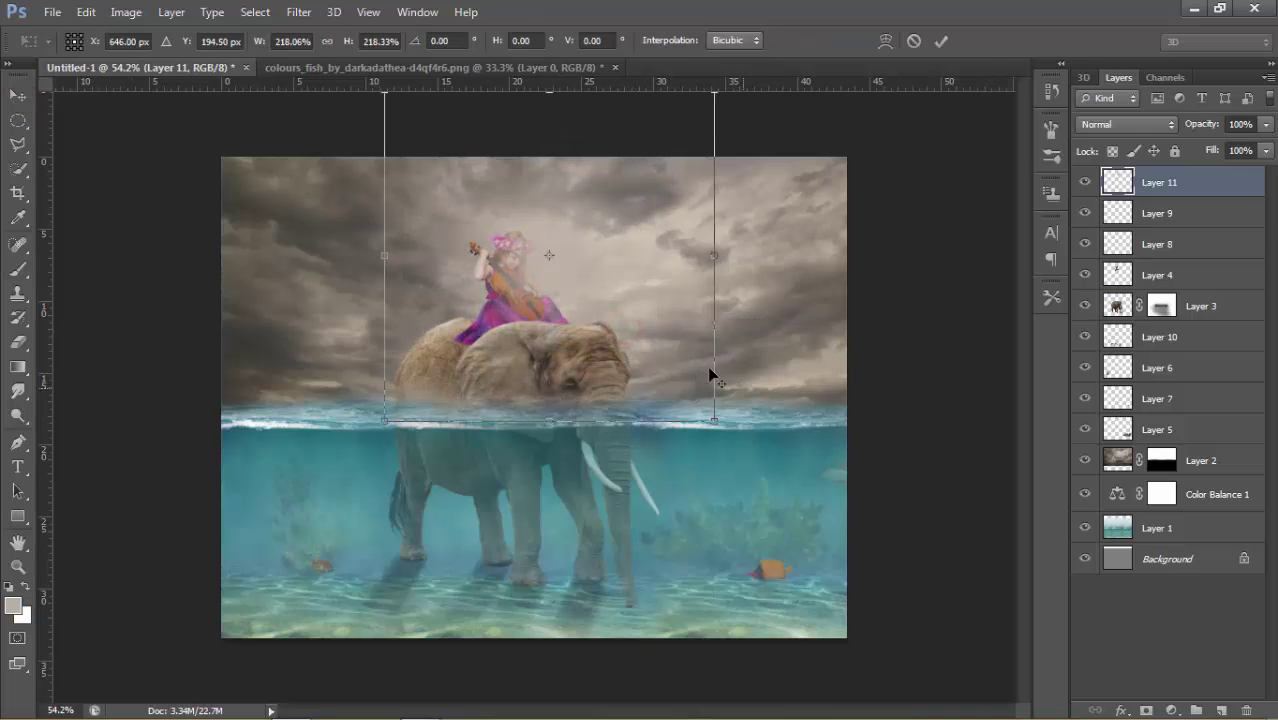
left_click_drag(645, 324, 665, 321)
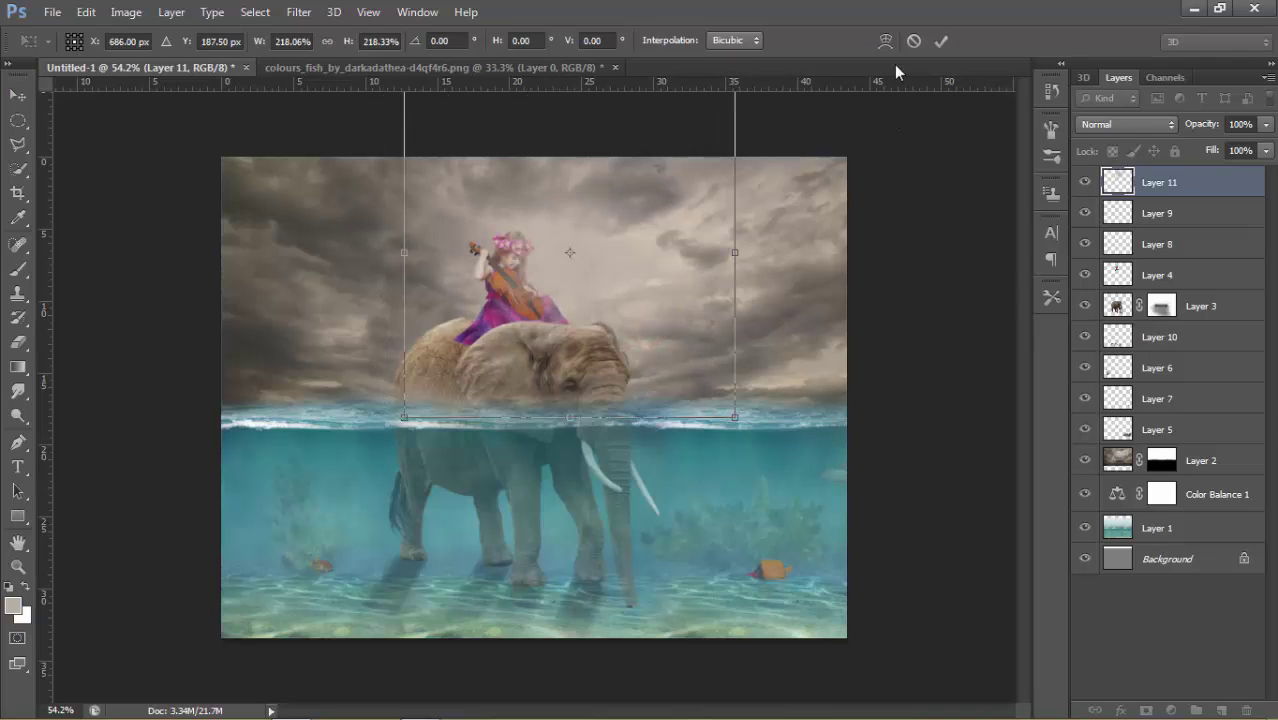
left_click(940, 41)
left_click(1126, 124)
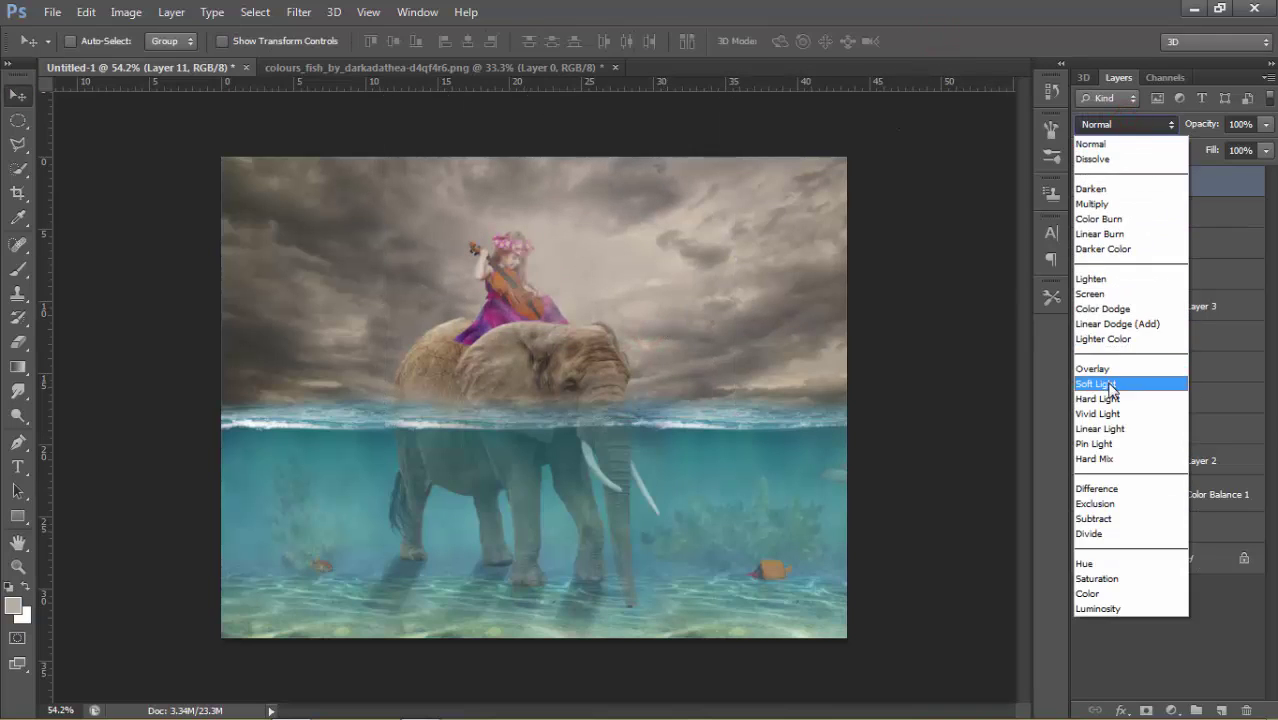
left_click(1090, 294)
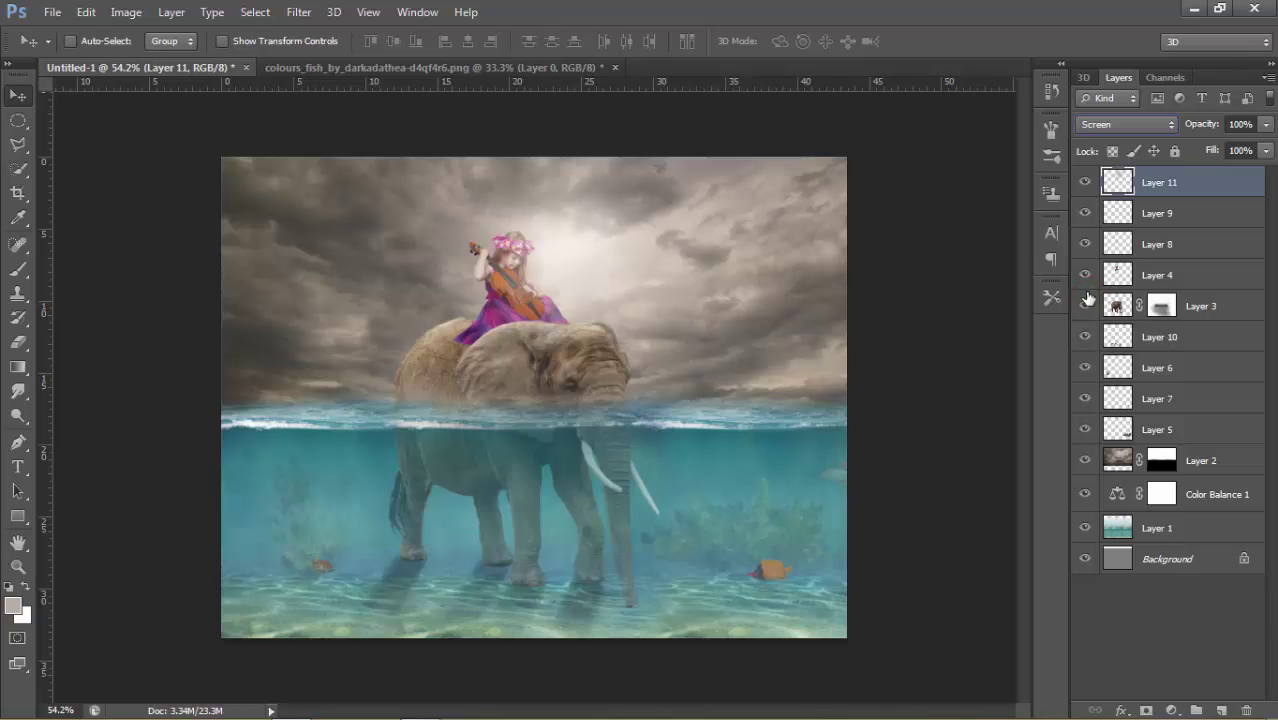
Position the glow behind the girl, enlarge it to about 138%, and lower opacity to 84%
left_click_drag(567, 246, 585, 256)
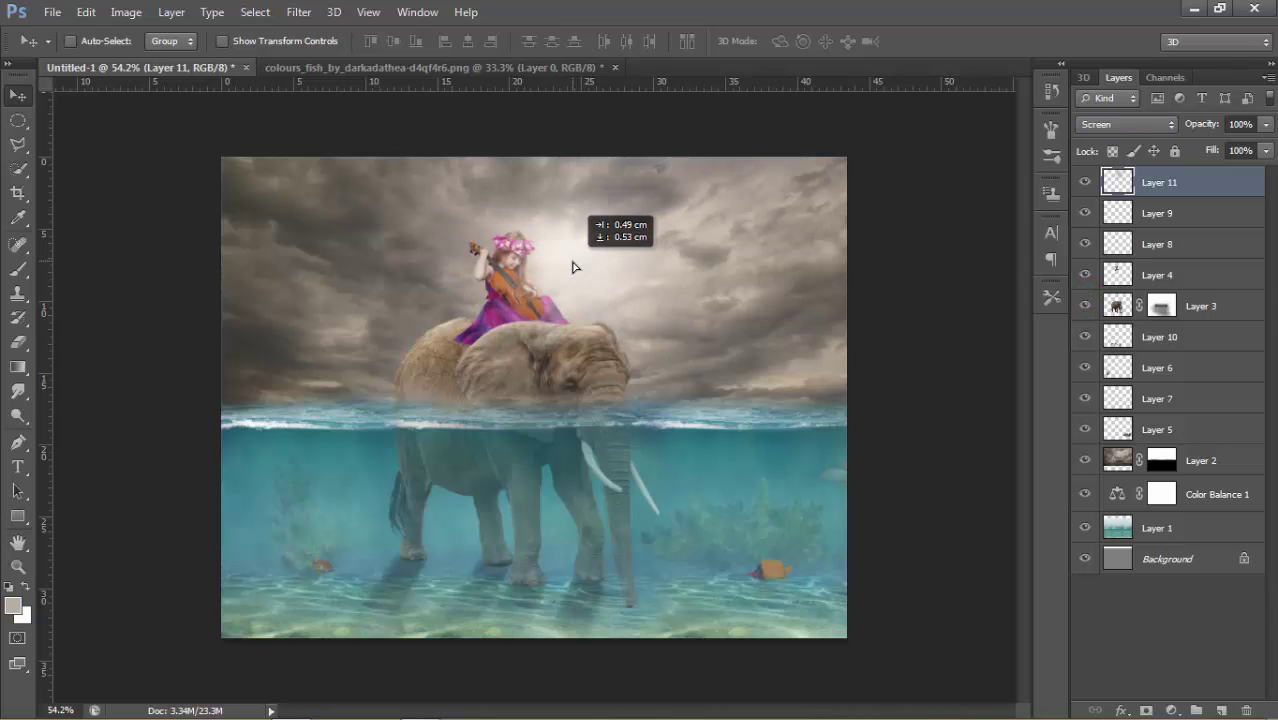
mouse_move(585, 256)
left_mouse_down()
mouse_move(652, 255)
mouse_move(641, 238)
mouse_move(591, 237)
left_mouse_up()
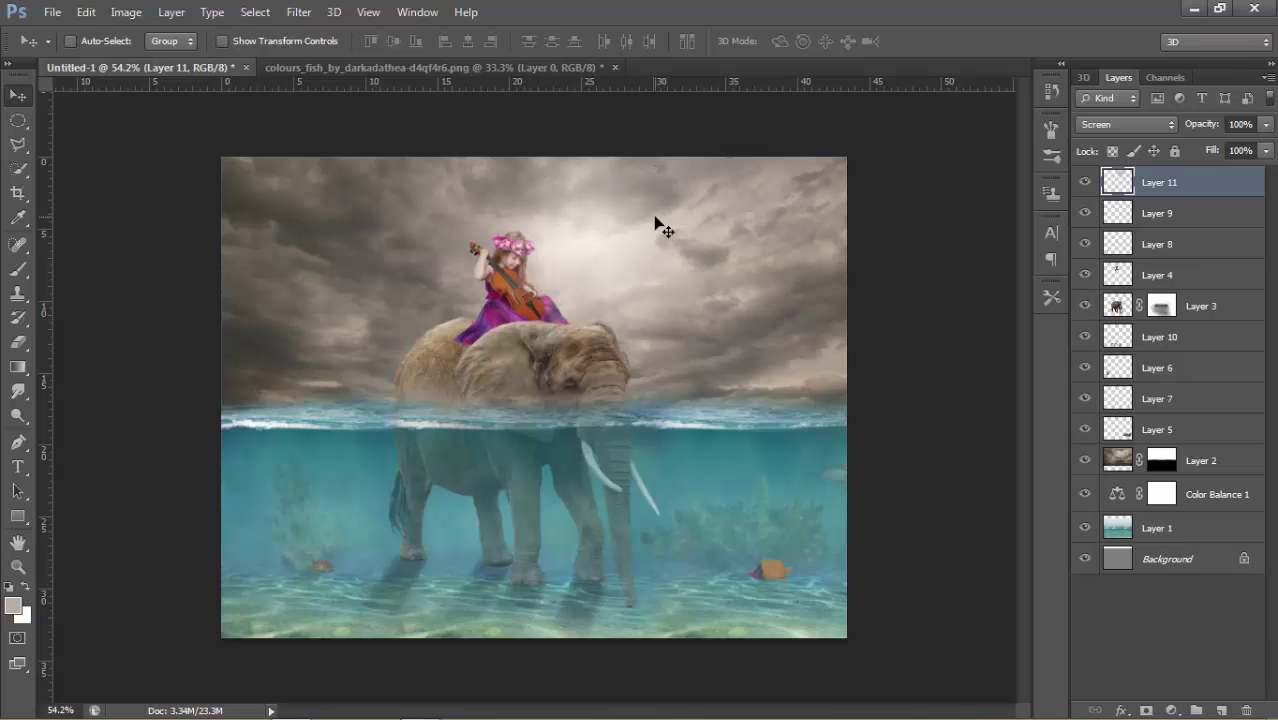
key("ctrl+t")
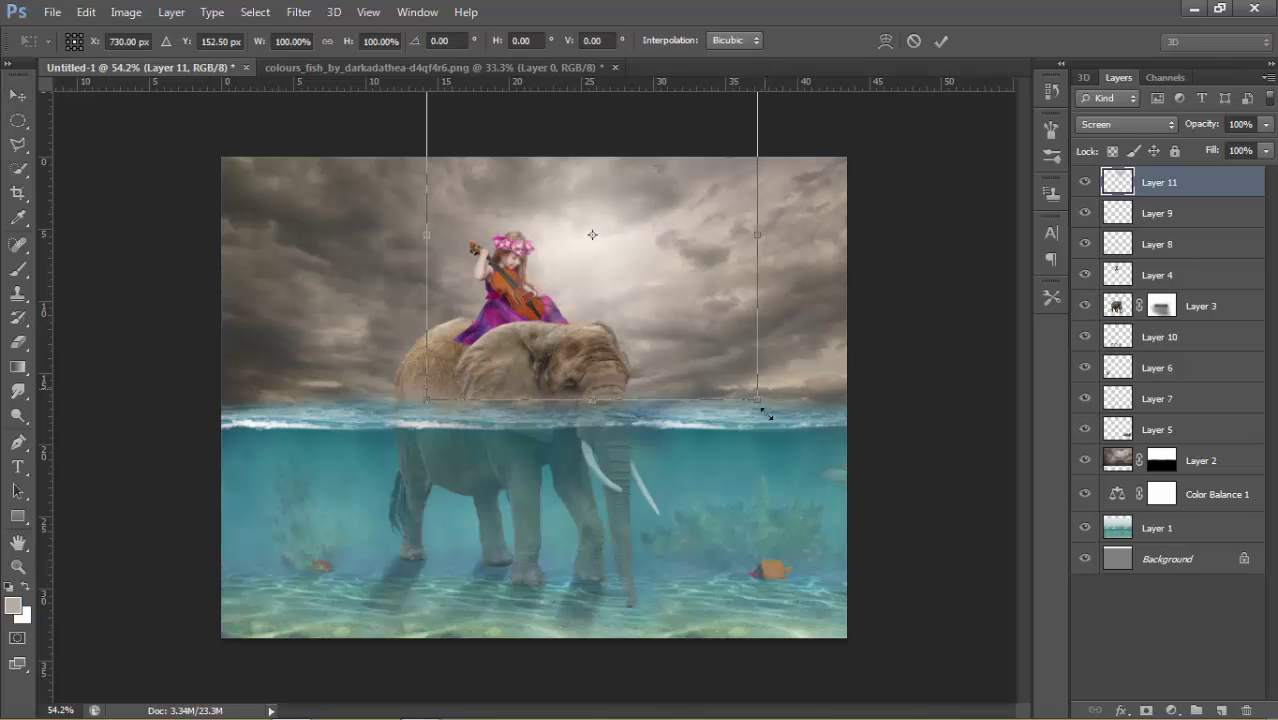
left_click_drag(757, 400, 820, 463)
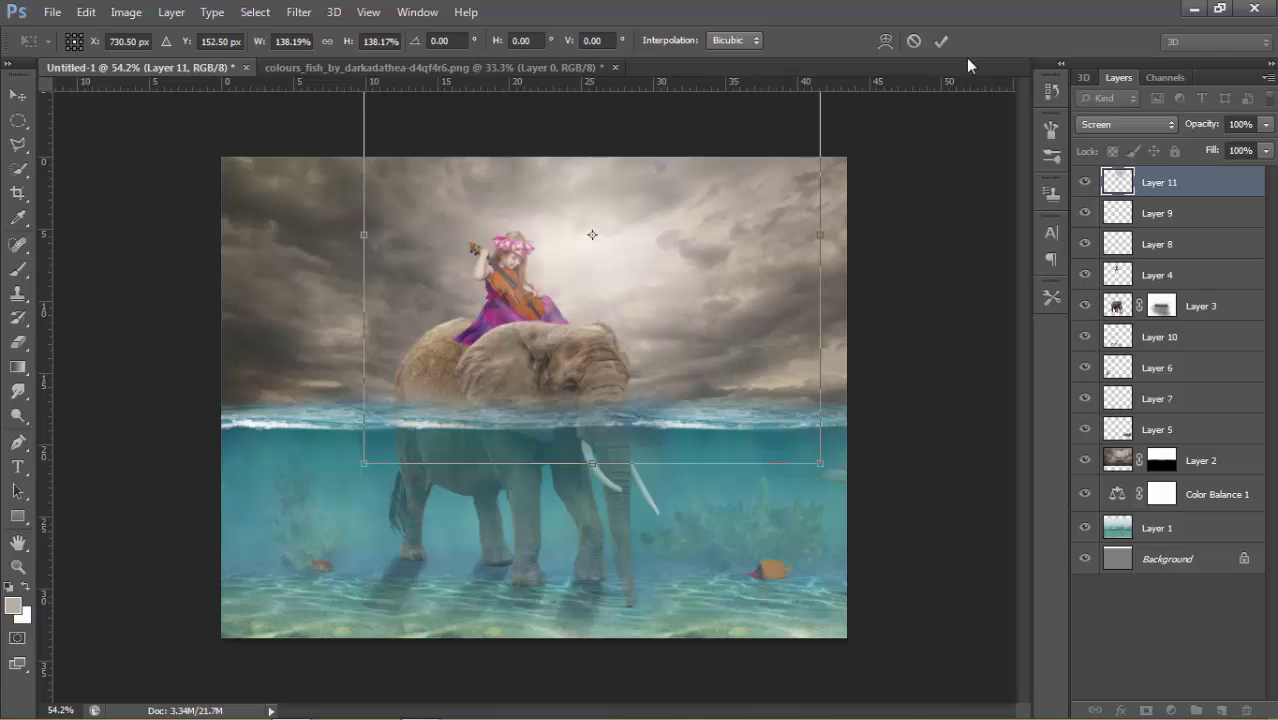
left_click(941, 41)
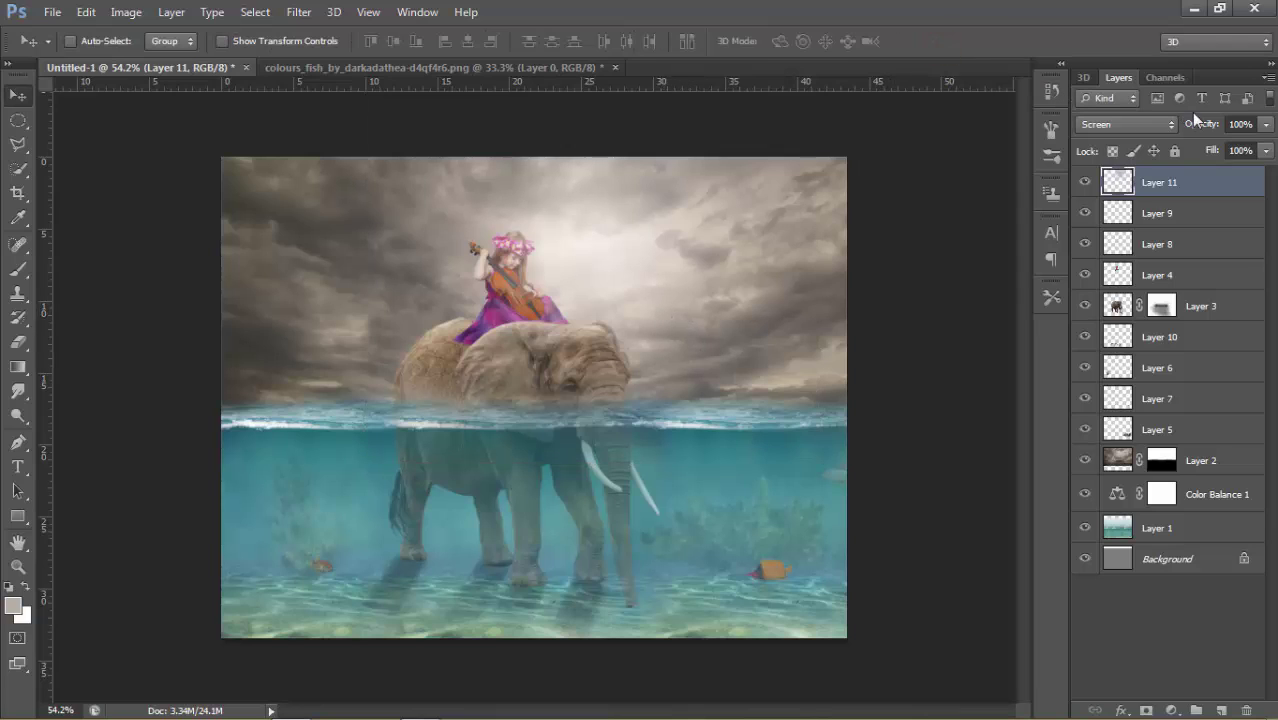
mouse_move(1198, 126)
left_mouse_down()
mouse_move(1215, 128)
mouse_move(1199, 125)
left_mouse_up()
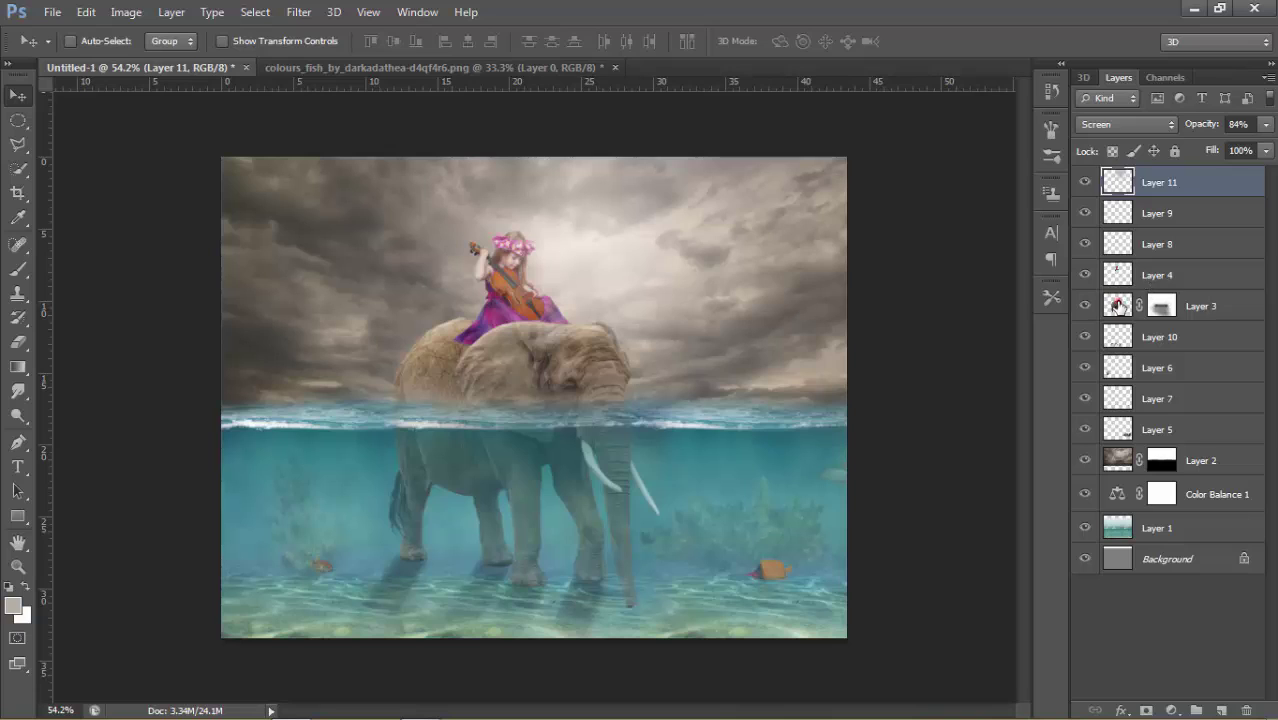
Select the girl's Layer 4 and add an empty Layer 12 above it
left_click(1117, 306)
left_click(1120, 273)
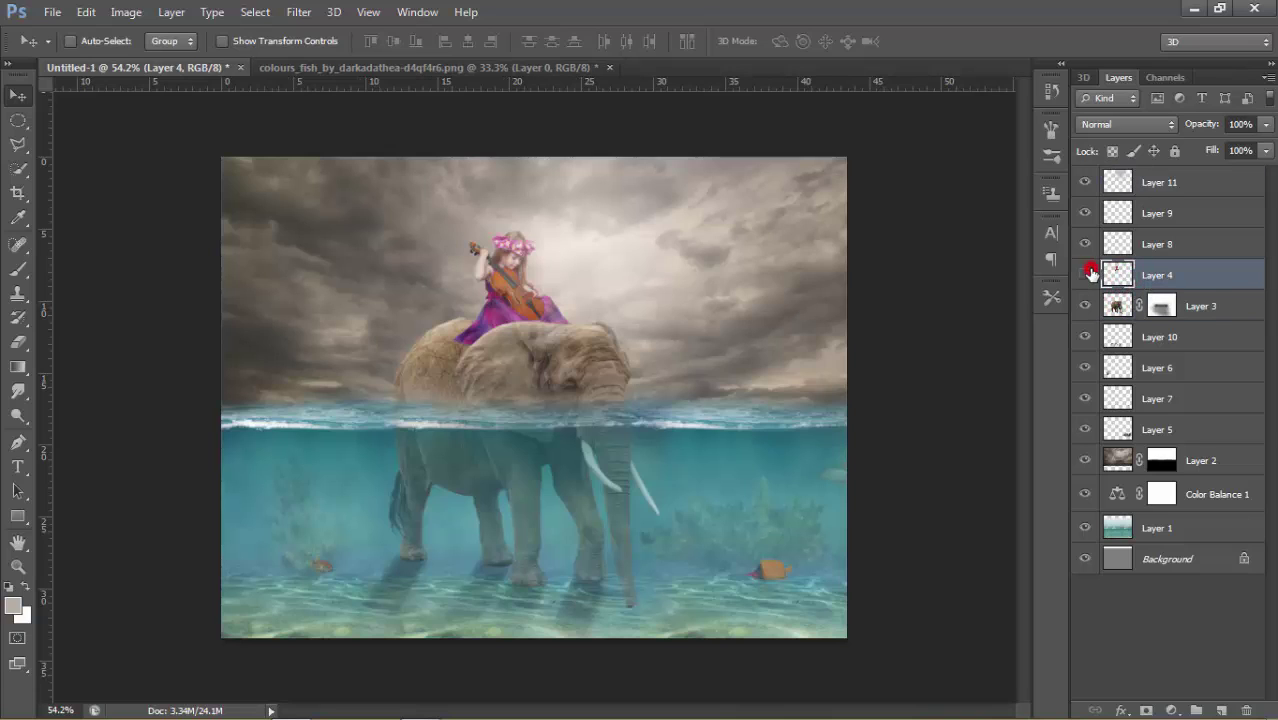
left_click(1086, 273)
left_click(1224, 709)
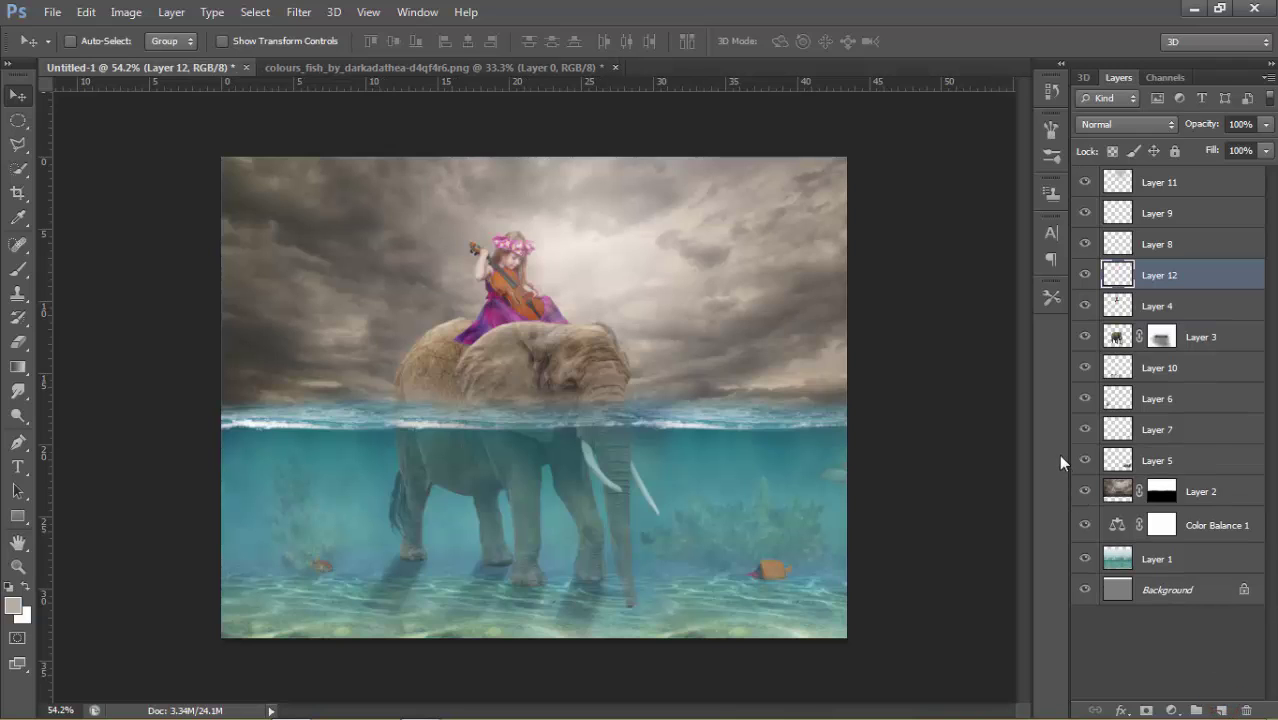
Fill Layer 12 with 50% gray, set it to Overlay, and clip it to Layer 4
key("shift+F5")
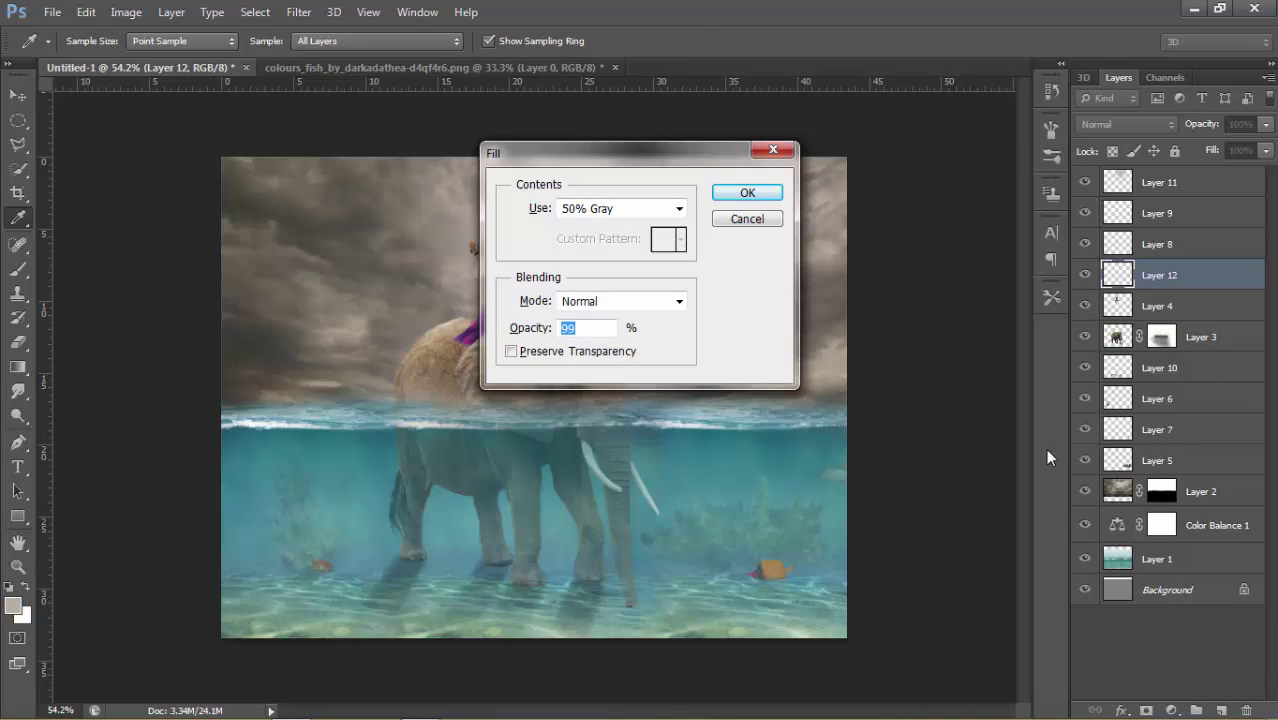
left_click(746, 196)
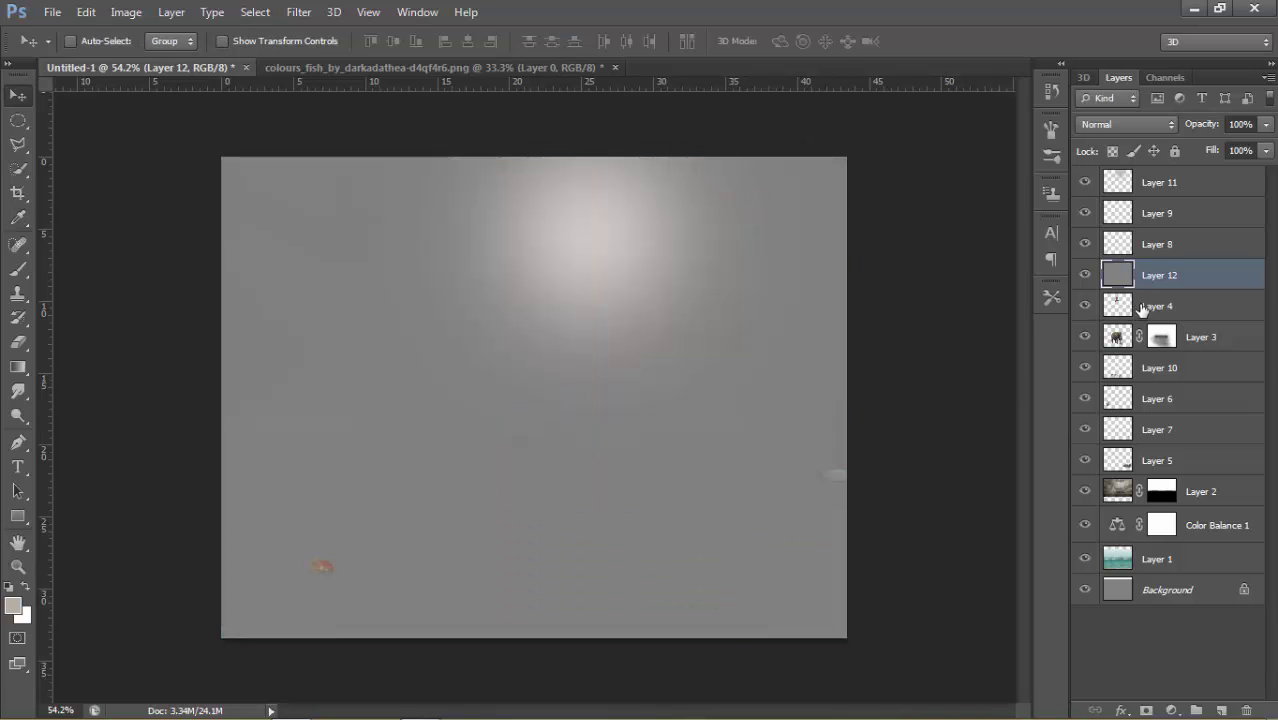
left_click(1118, 128)
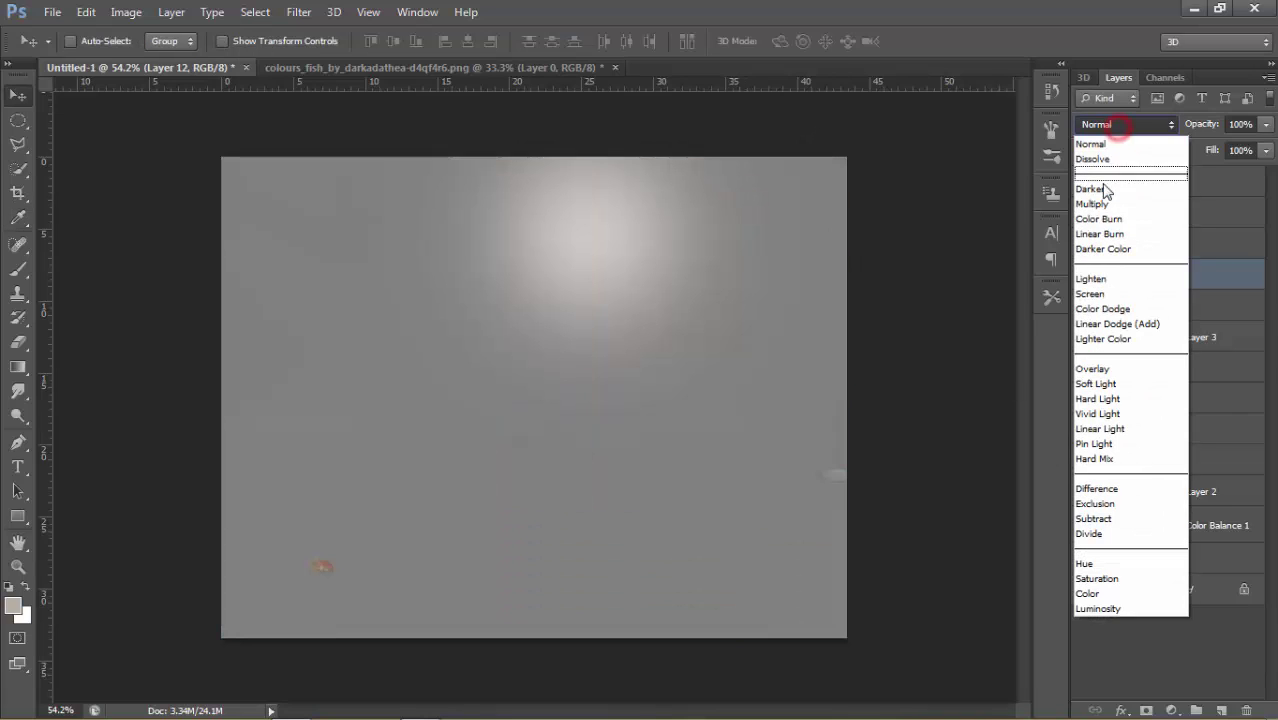
left_click(1094, 370)
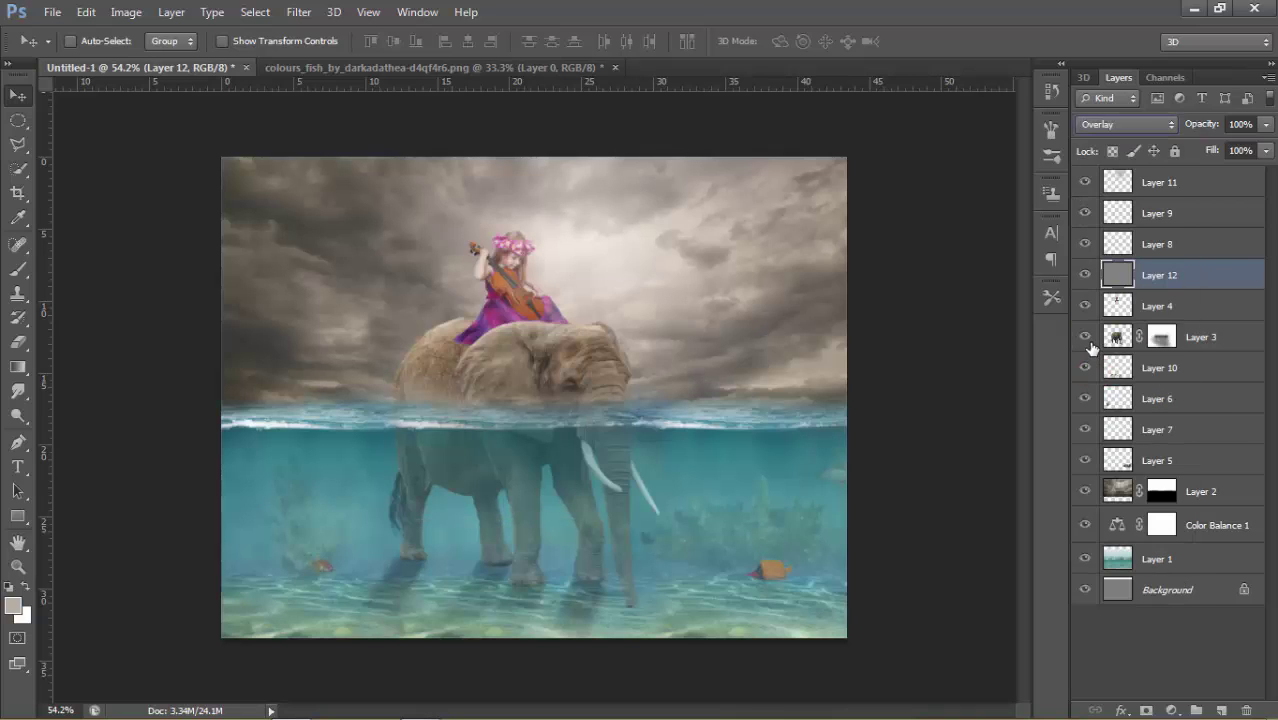
left_click(1112, 289, "alt")
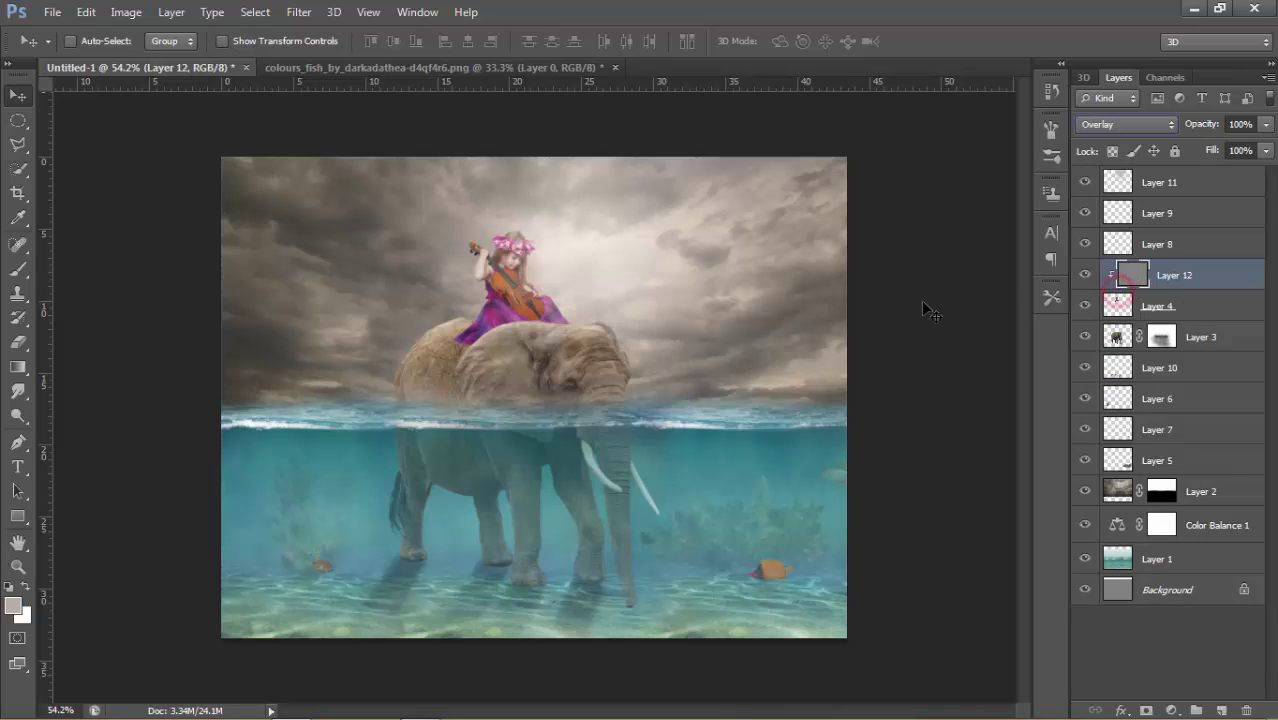
left_click(18, 416)
Zoom in and dodge highlights onto the girl's raised arm
scroll(536, 244, "up", 2)
scroll(536, 244, "up", 2)
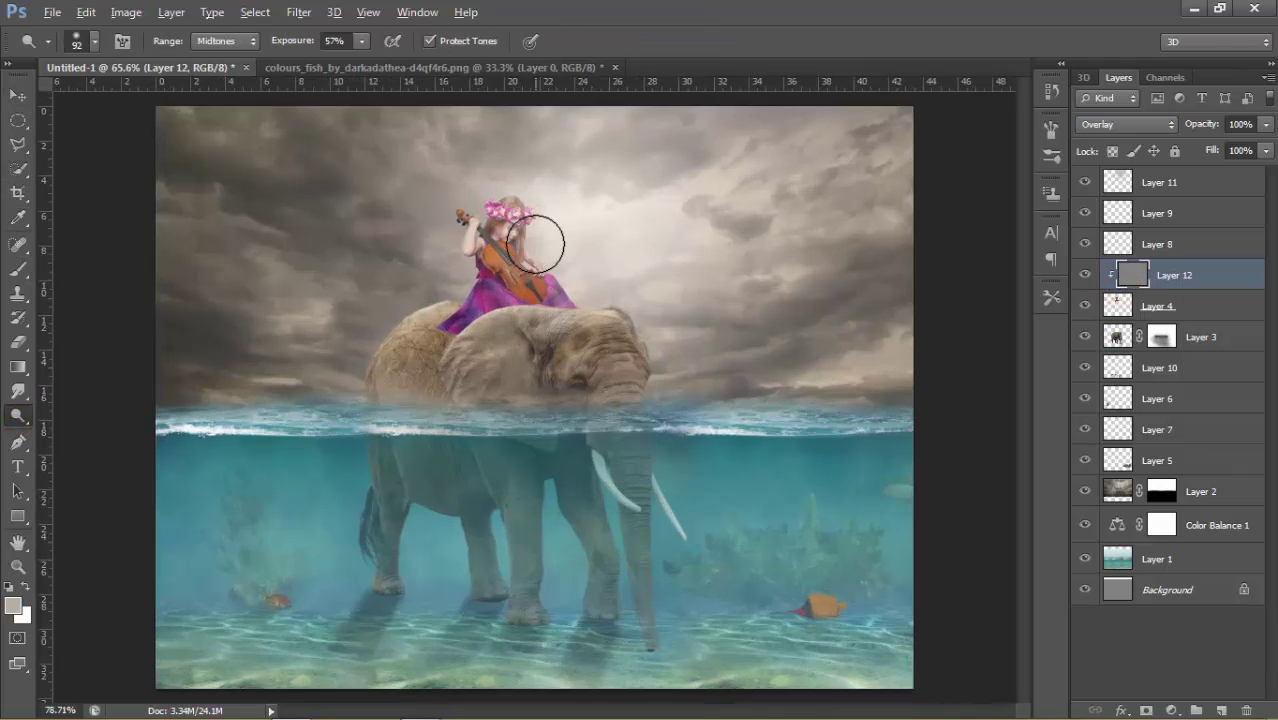
scroll(536, 244, "up", 3)
scroll(535, 240, "up", 2)
scroll(535, 240, "up", 2)
right_click(556, 230)
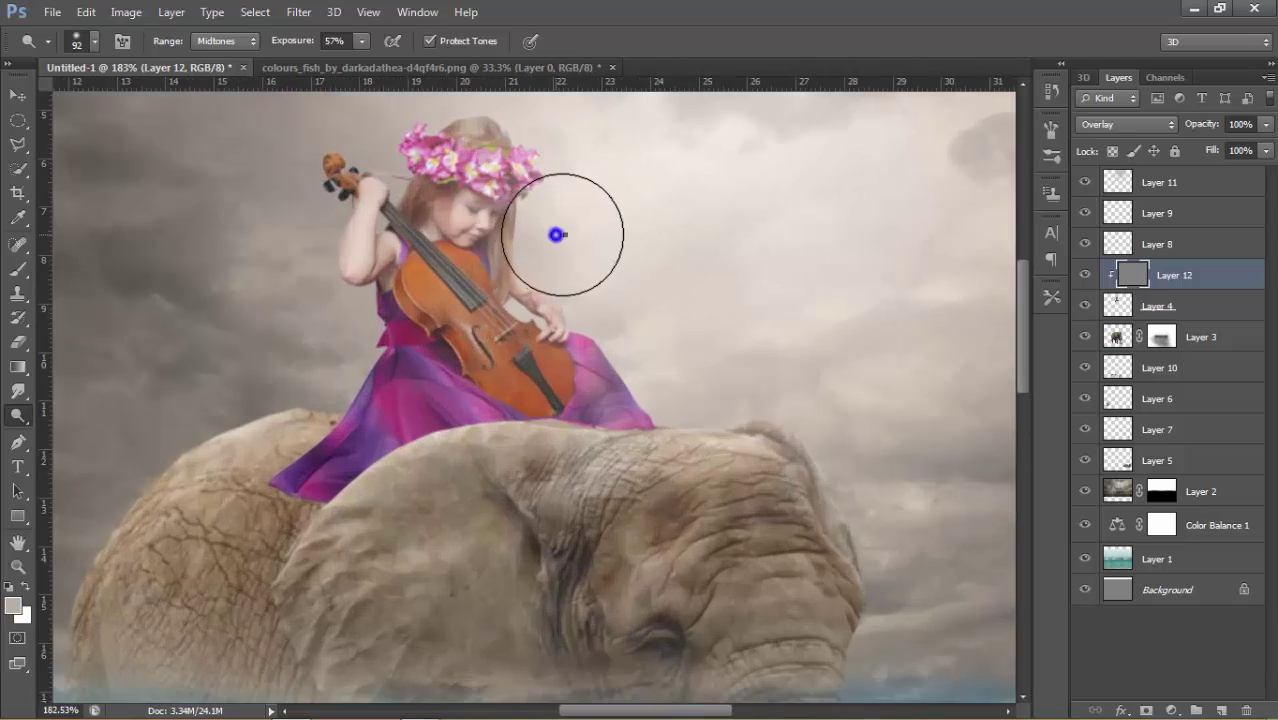
left_click_drag(648, 275, 592, 279)
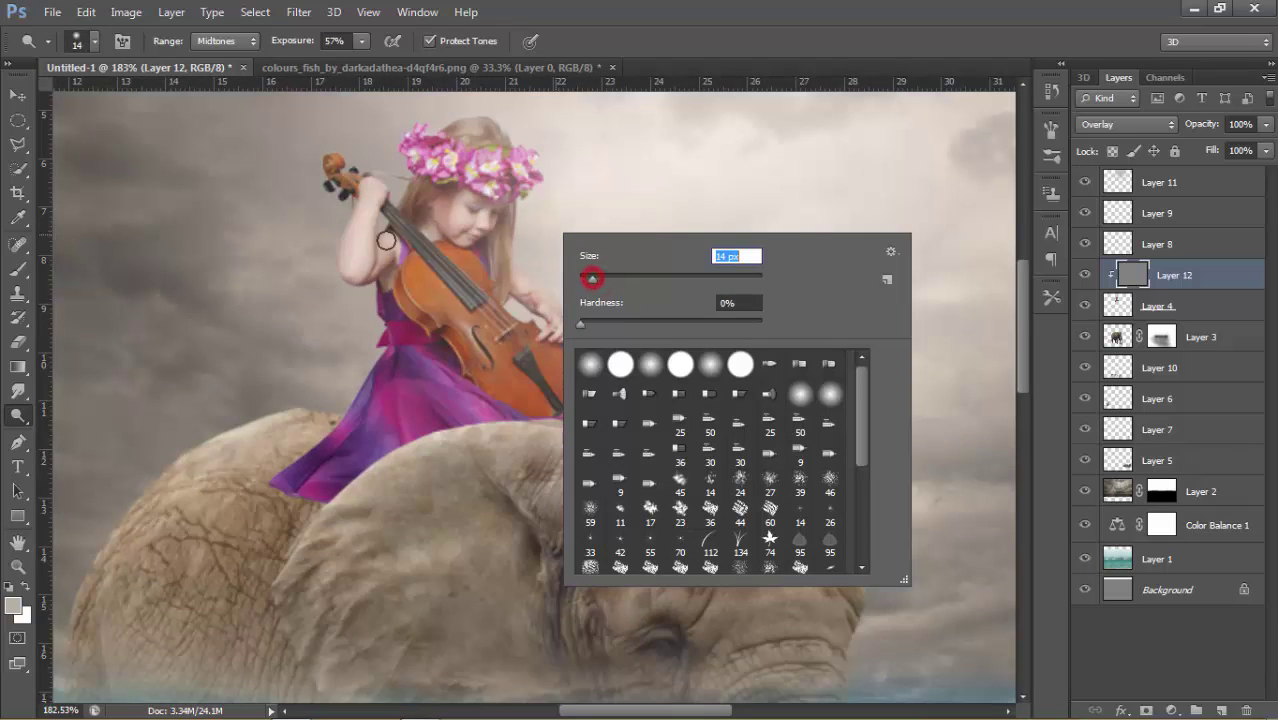
left_click(369, 204)
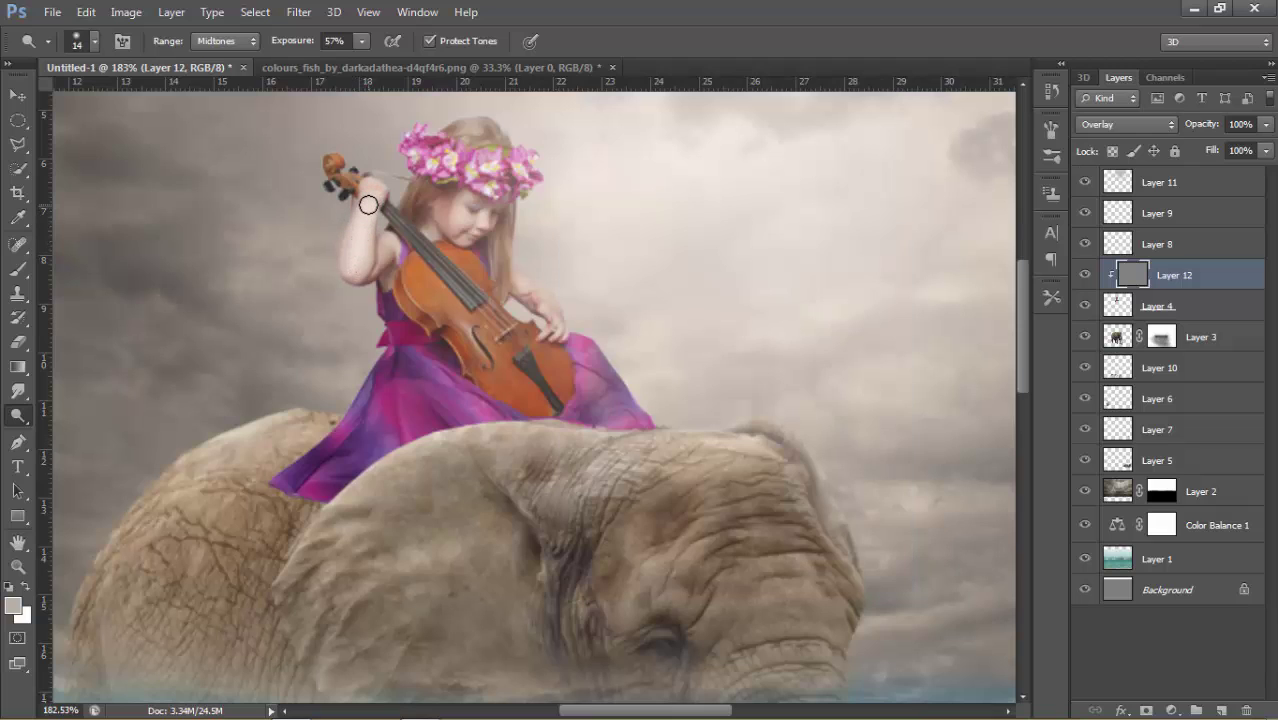
mouse_move(368, 204)
left_mouse_down()
mouse_move(357, 206)
mouse_move(354, 263)
left_mouse_up()
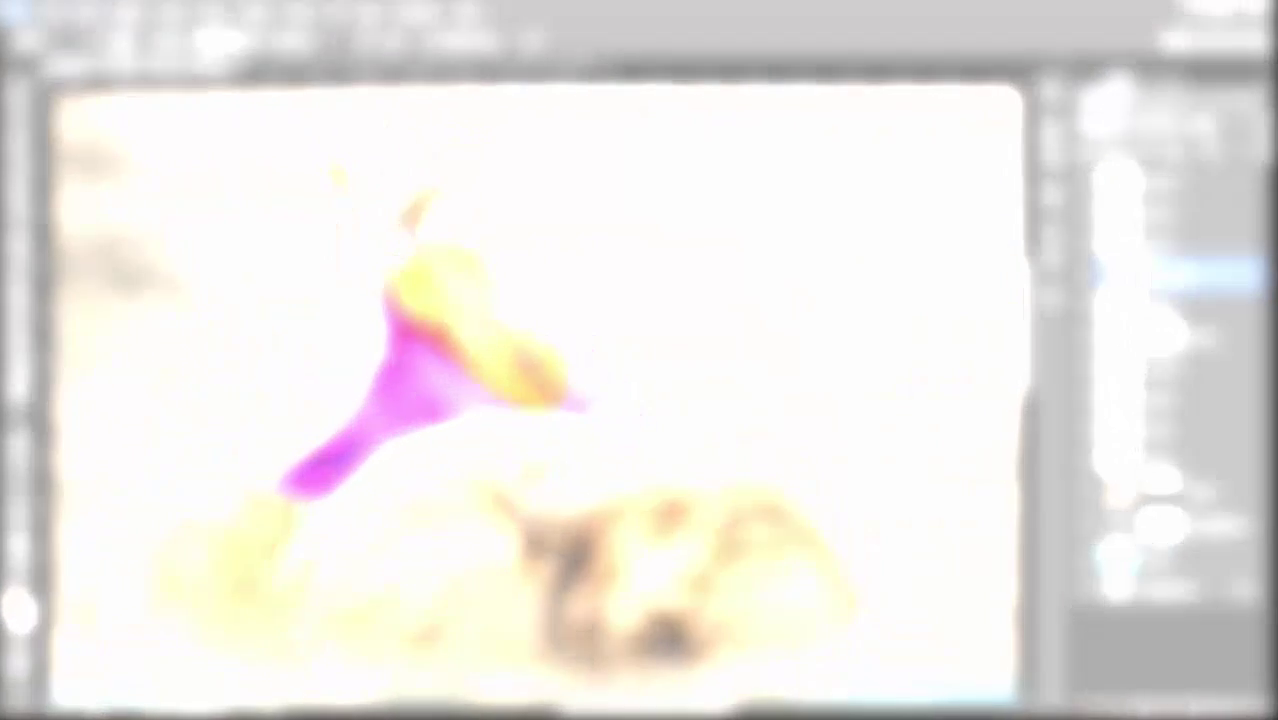
left_click_drag(360, 251, 440, 231)
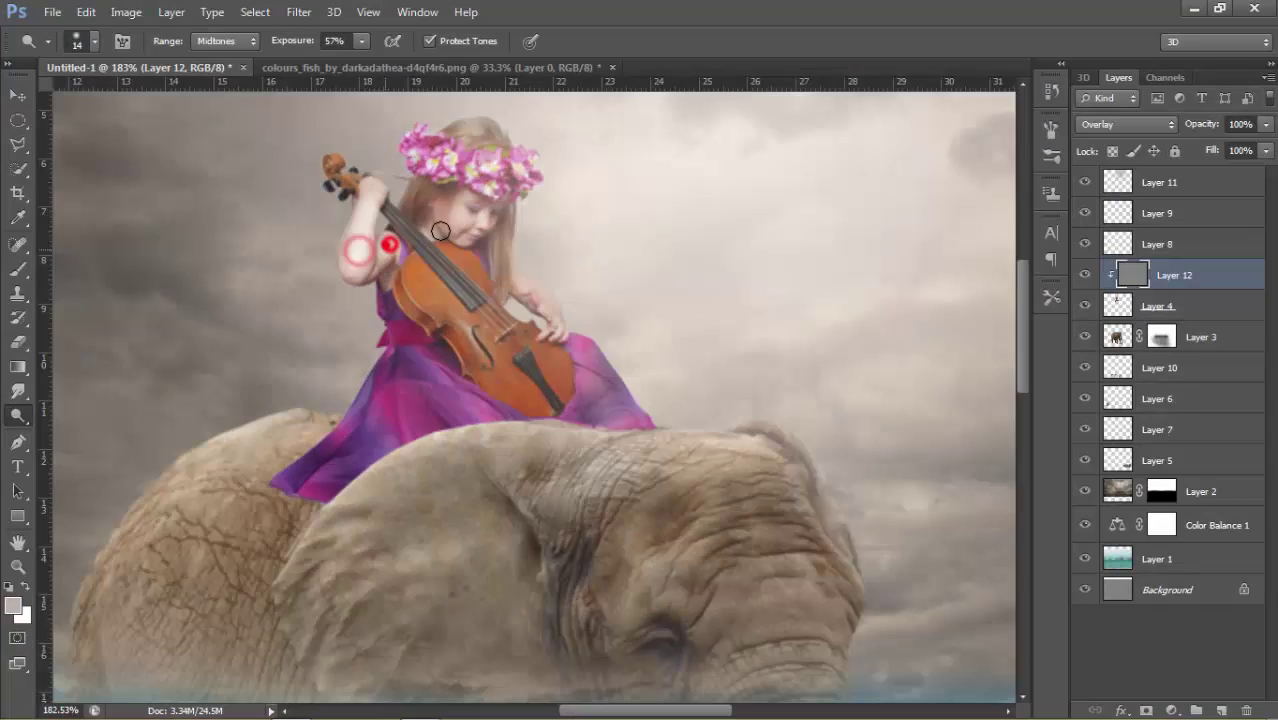
Dodge the girl's hair and face at 100% exposure, using an 8 px brush for fine strands
key("0")
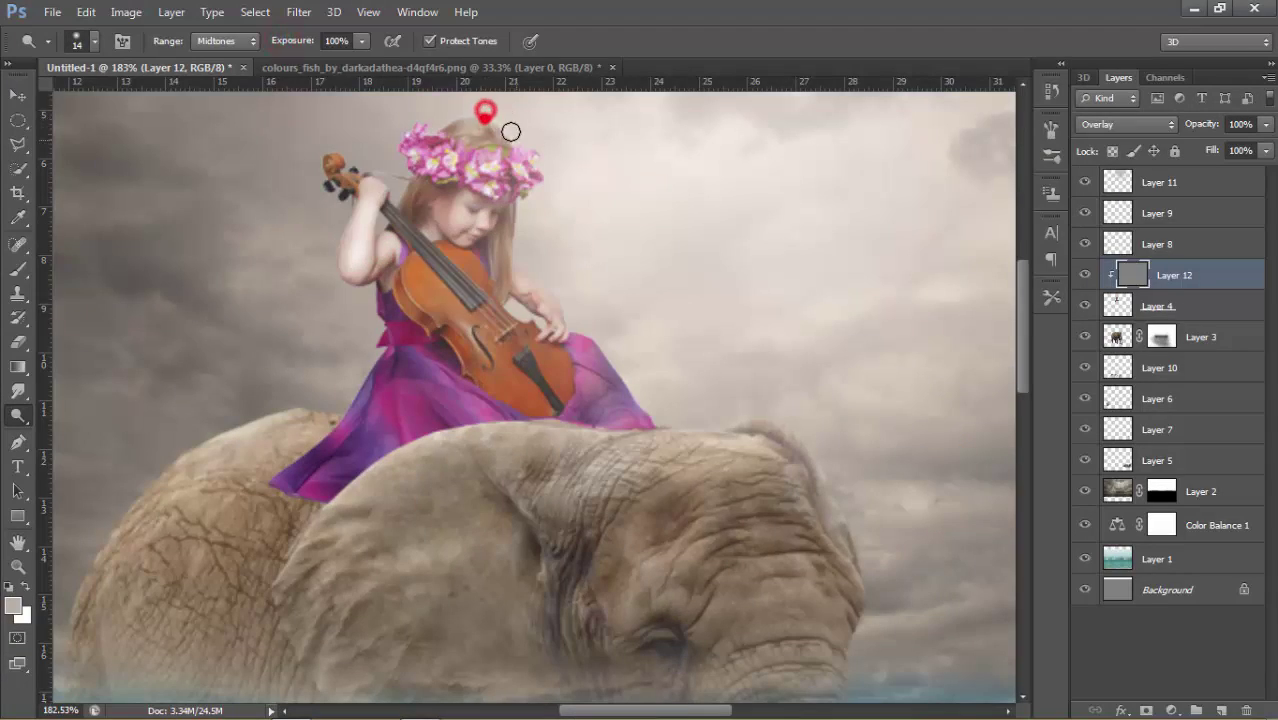
mouse_move(517, 206)
left_mouse_down()
mouse_move(513, 263)
mouse_move(632, 383)
left_mouse_up()
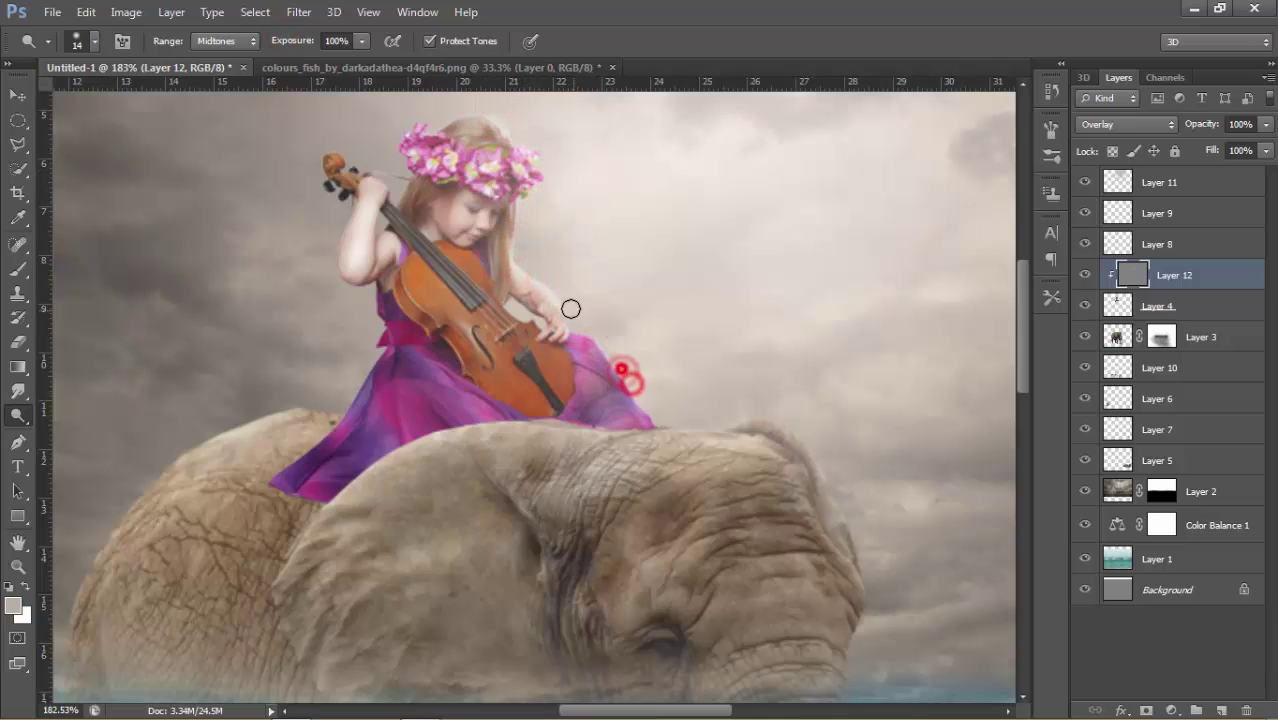
right_click(464, 217)
left_click(539, 272)
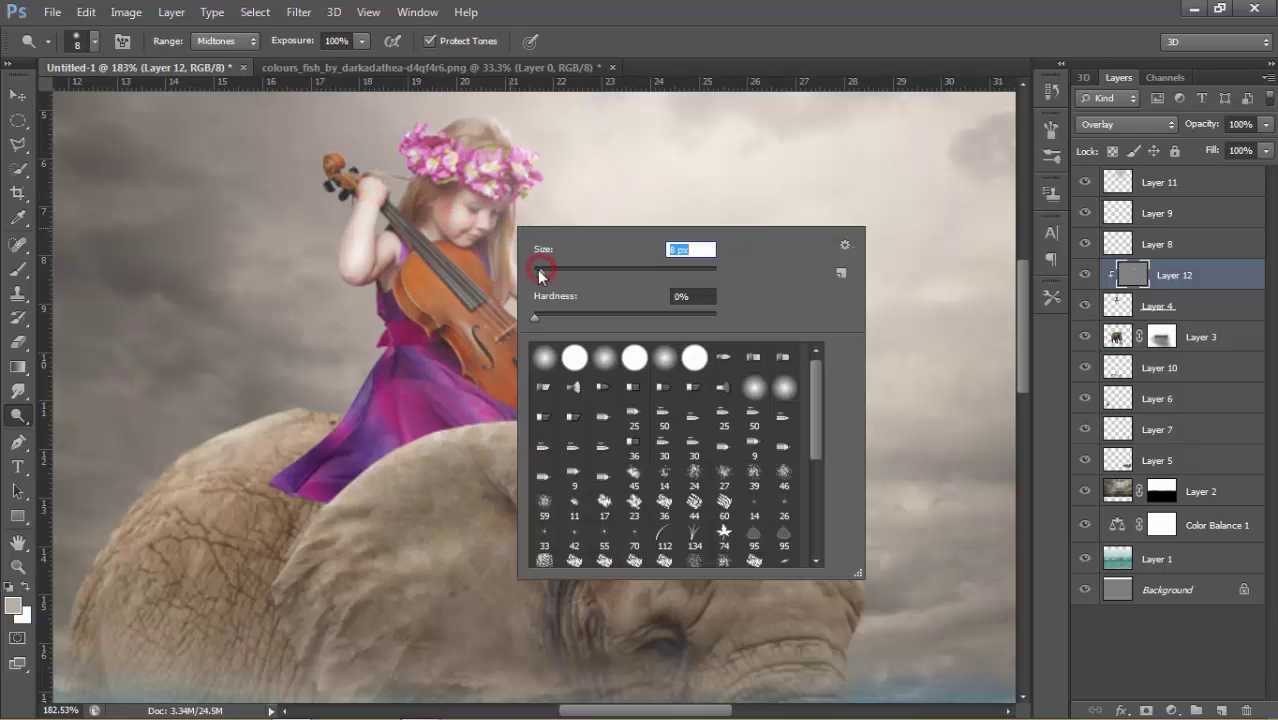
left_click_drag(539, 272, 535, 272)
left_click_drag(489, 210, 462, 244)
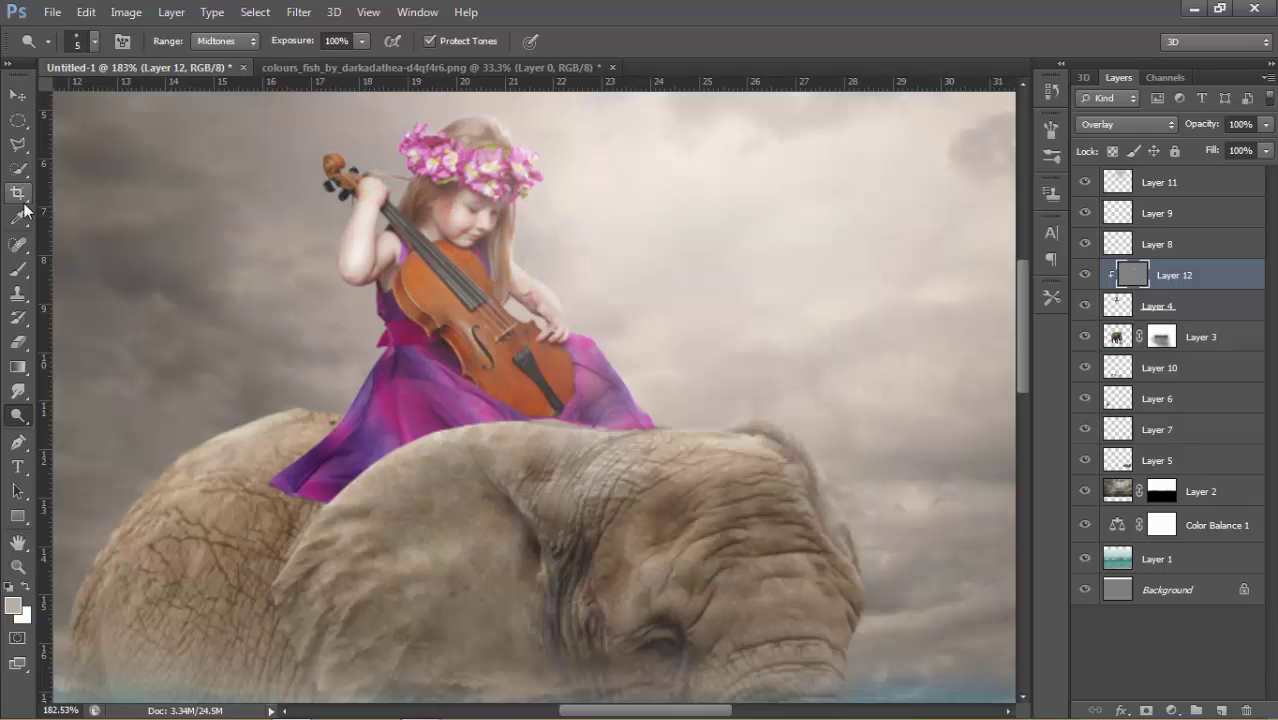
Burn shading into the girl's arm, flower crown, face, hand and purple dress
right_click(18, 415)
left_click(63, 434)
right_click(365, 282)
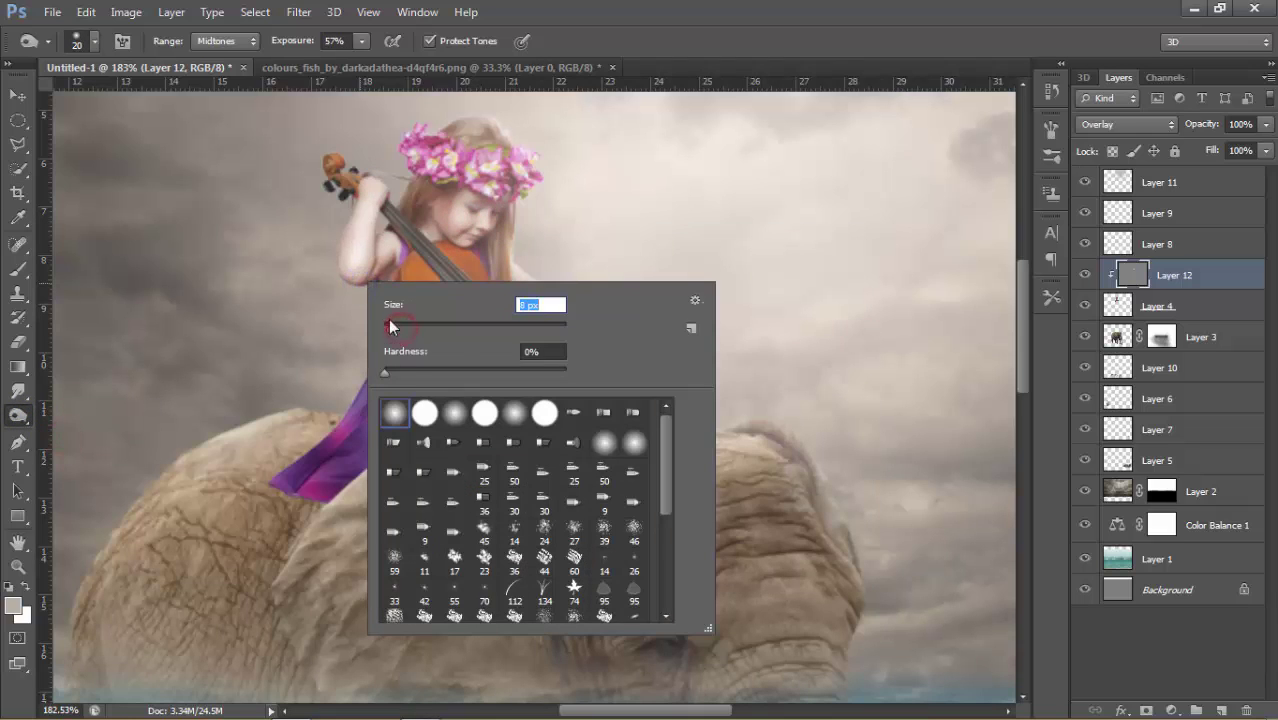
left_click(342, 200)
left_click_drag(348, 205, 367, 224)
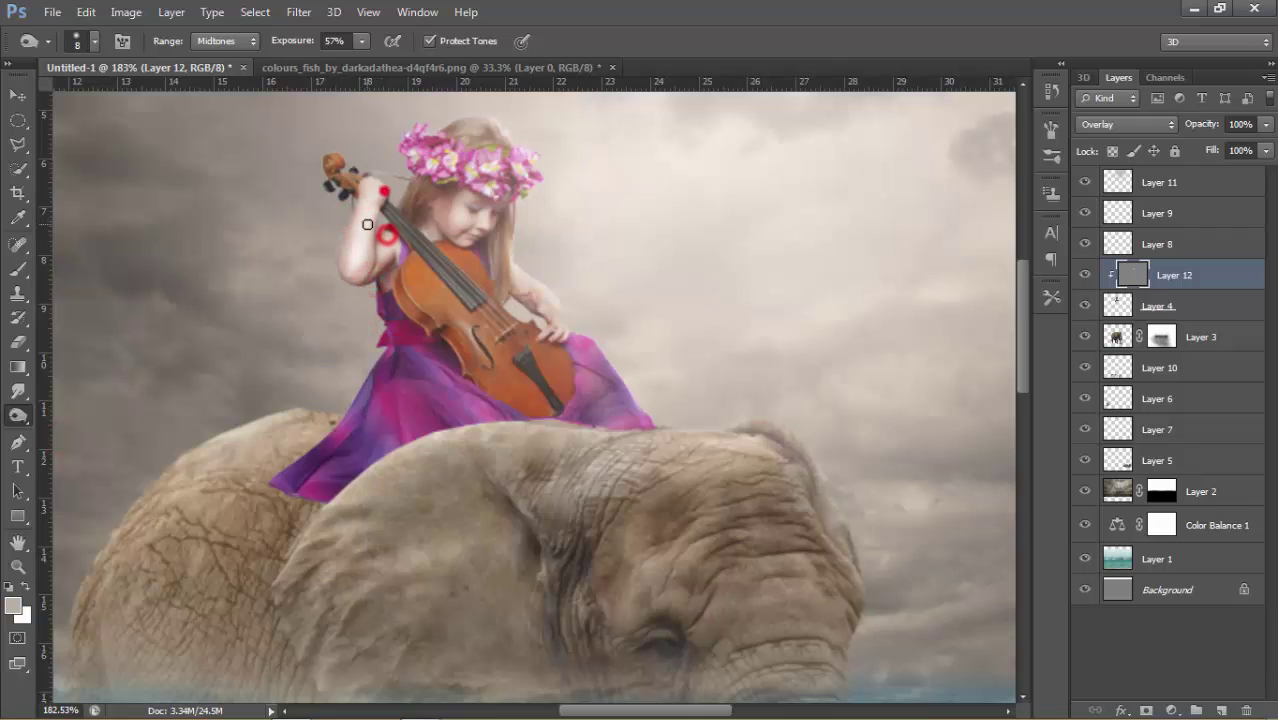
left_click_drag(468, 138, 484, 151)
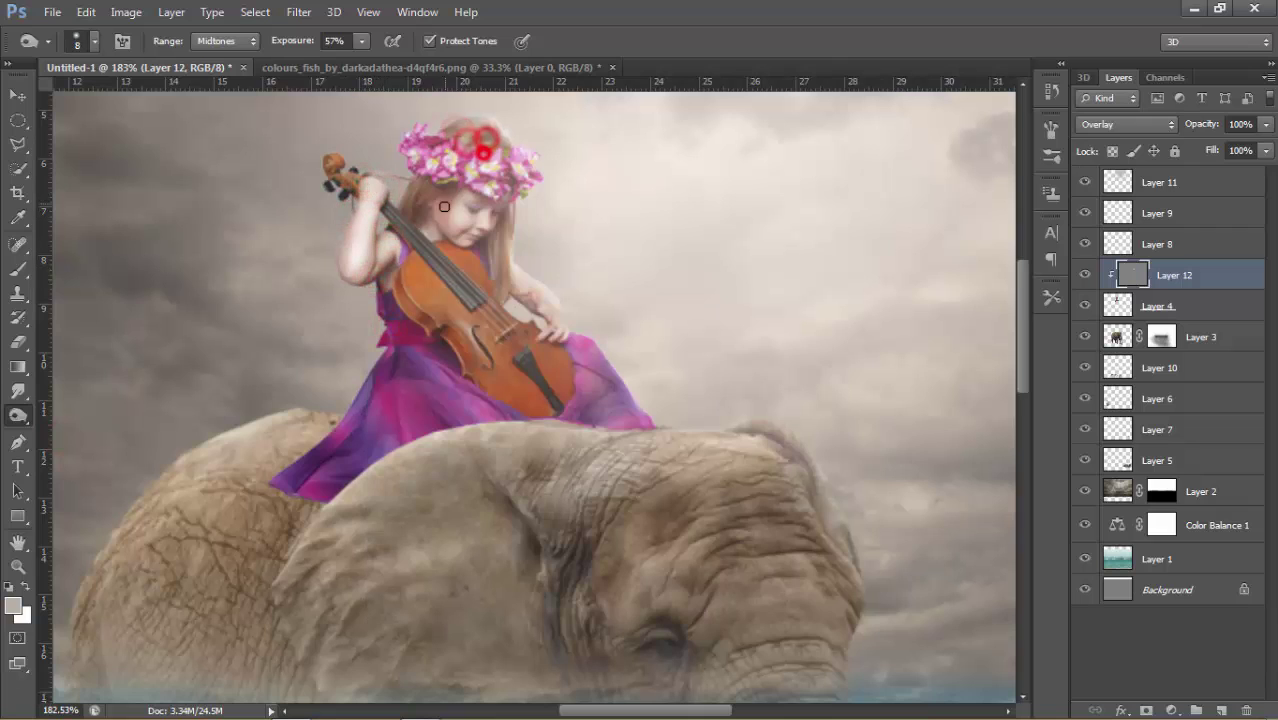
left_click_drag(450, 210, 485, 205)
left_click(515, 287)
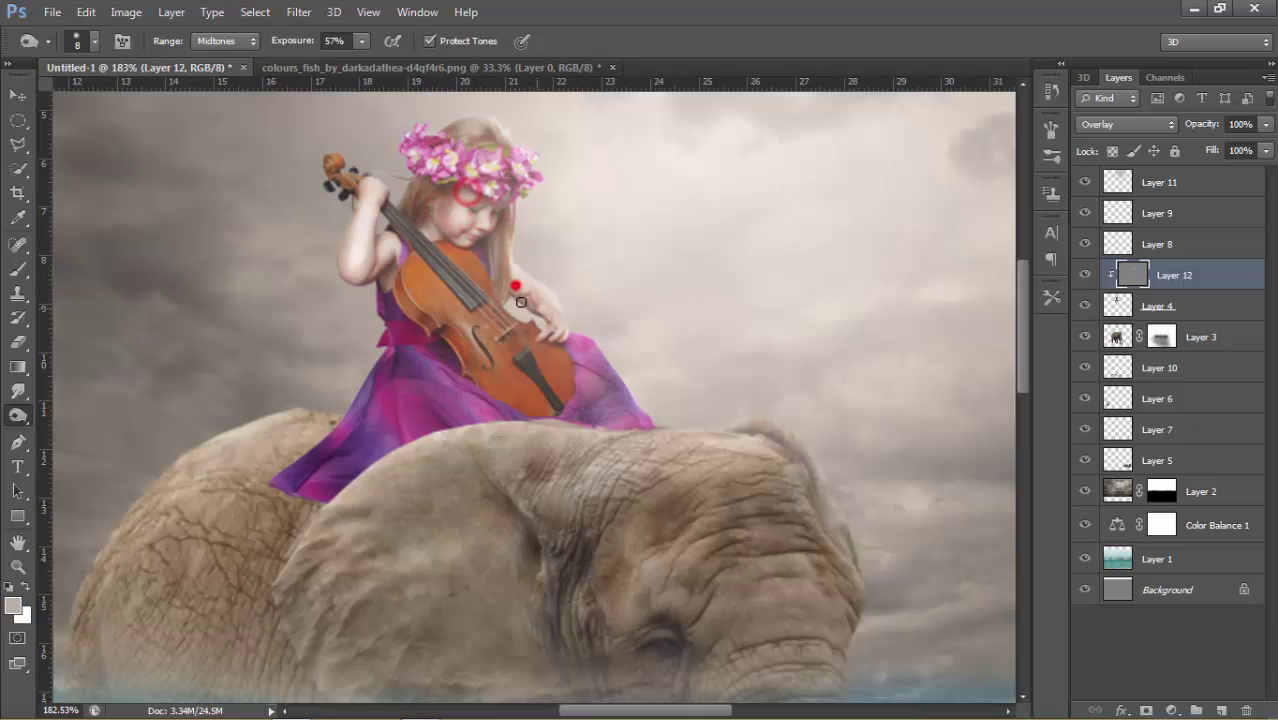
left_click_drag(521, 302, 575, 355)
left_click_drag(424, 404, 392, 428)
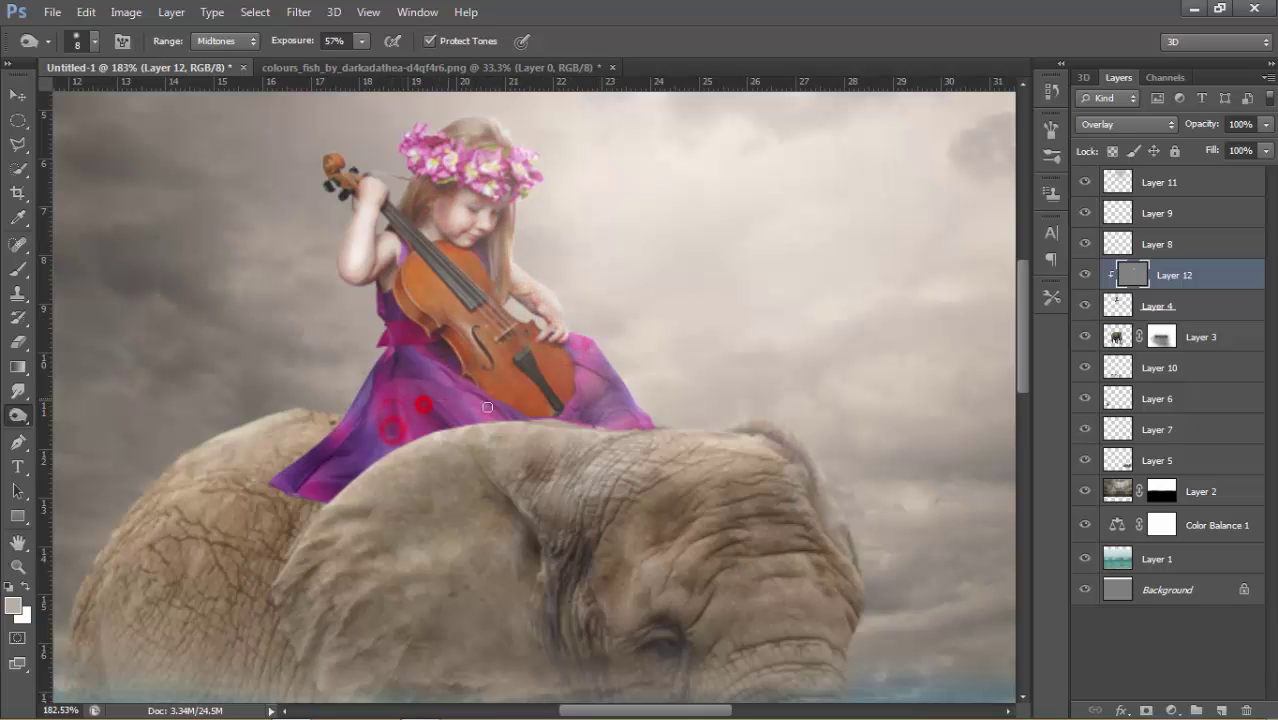
scroll(382, 390, "down", 3)
scroll(382, 390, "down", 3)
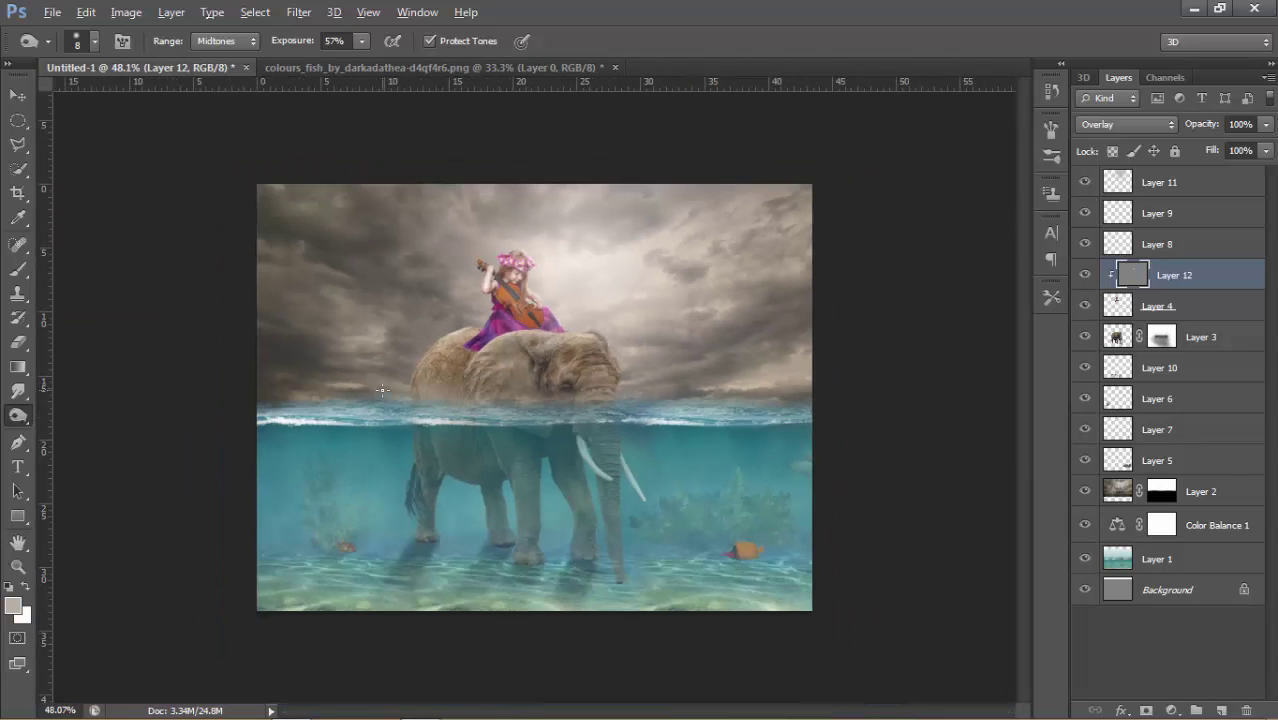
scroll(382, 390, "up", 1)
left_click(1090, 277)
key("v")
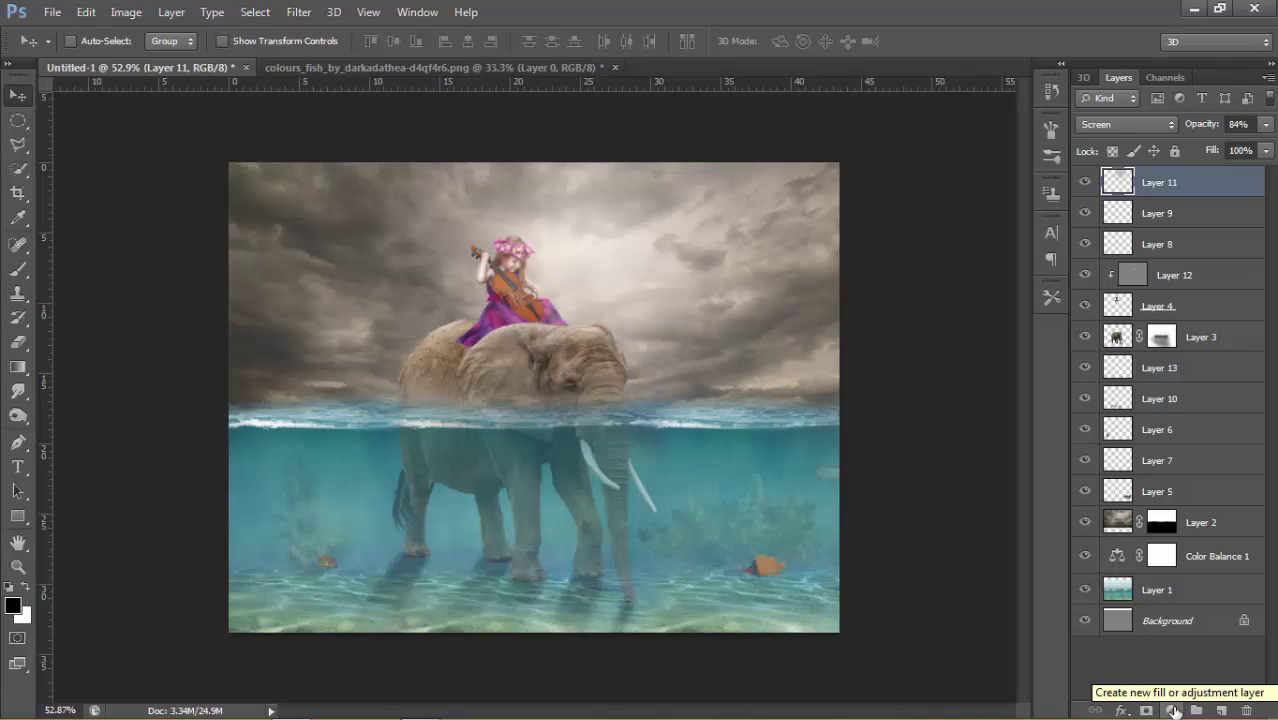
Add a Color Balance layer shifting midtones toward cyan, then fine-tune the cyan and blue amounts
left_click(1172, 709)
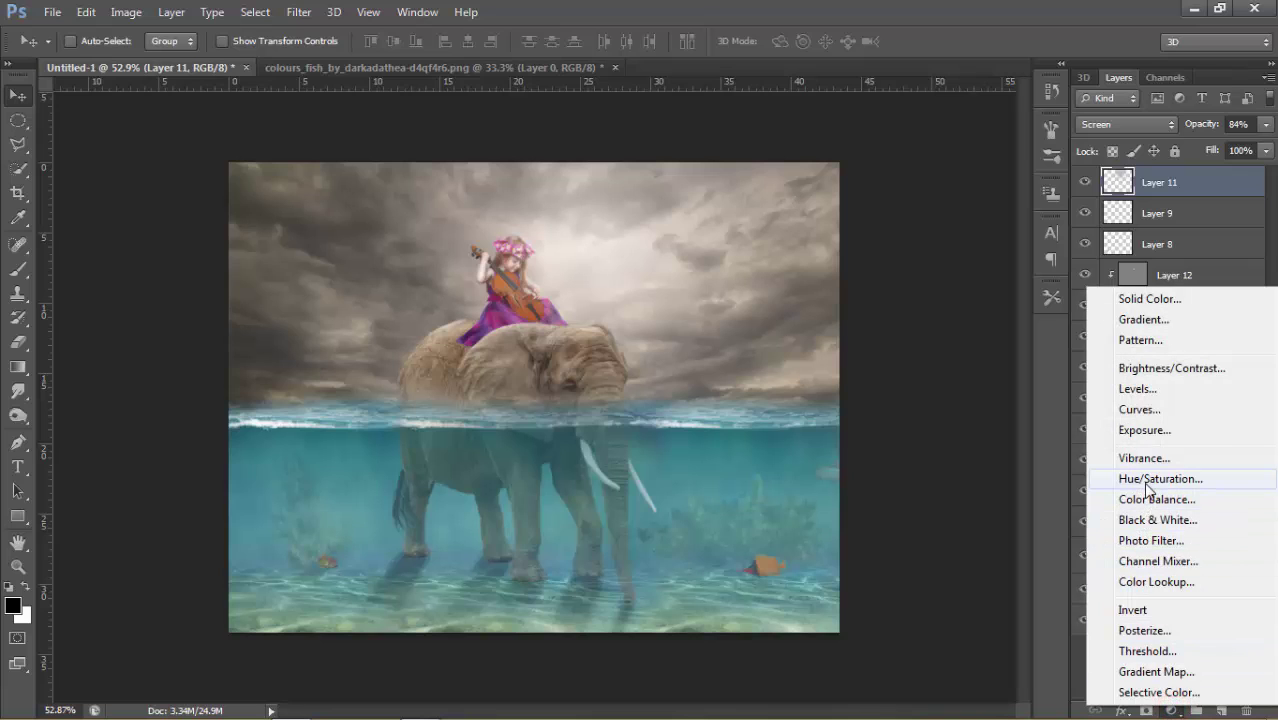
left_click(1142, 498)
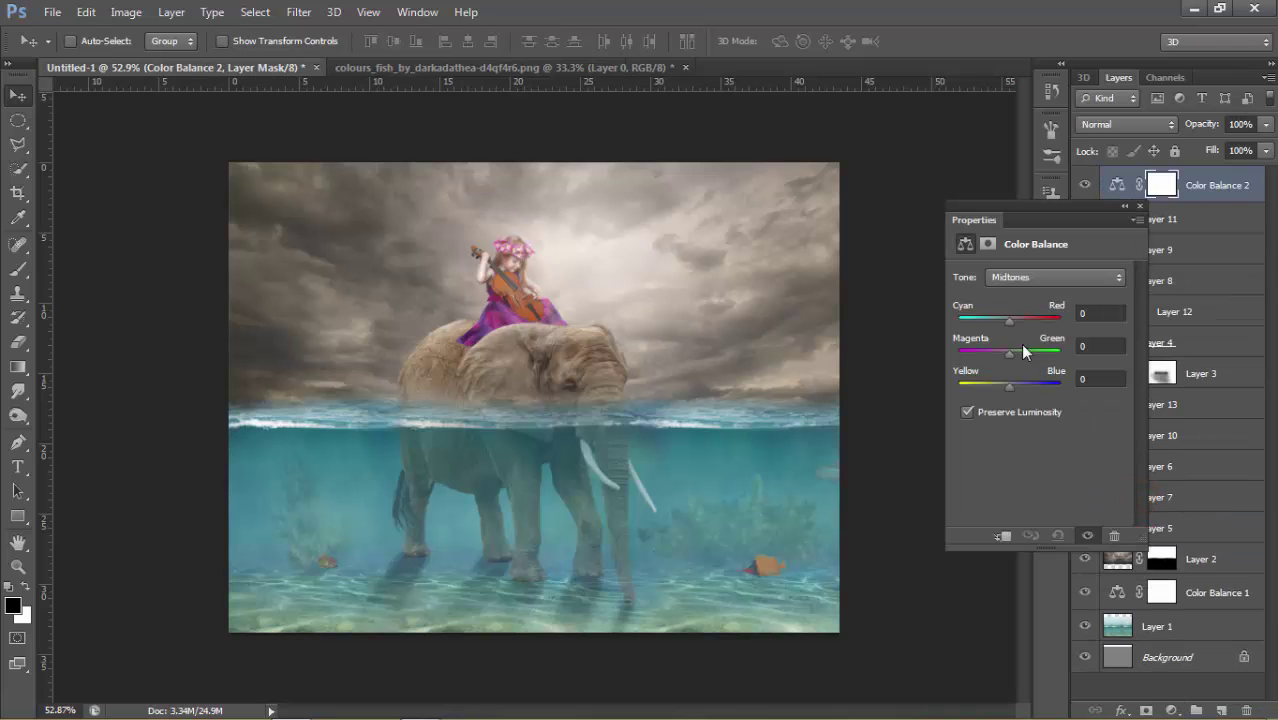
left_click_drag(992, 392, 1024, 398)
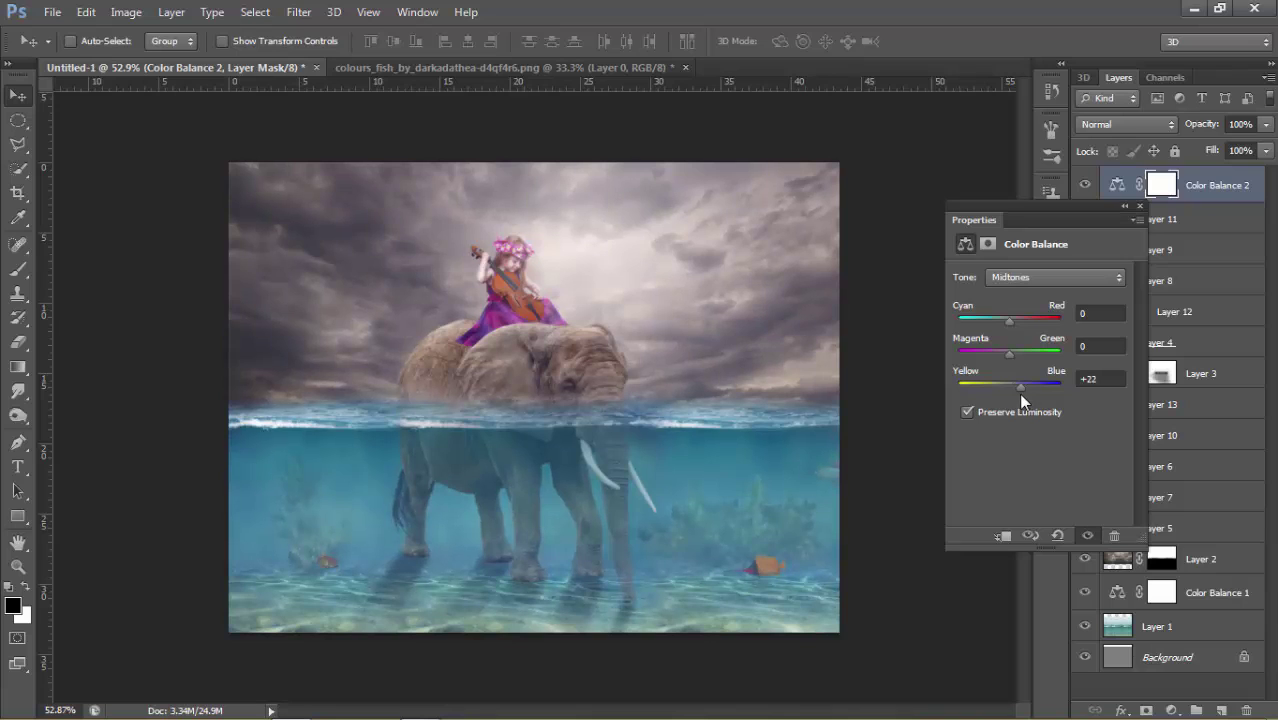
left_click_drag(1002, 323, 997, 325)
left_click_drag(1018, 386, 1018, 388)
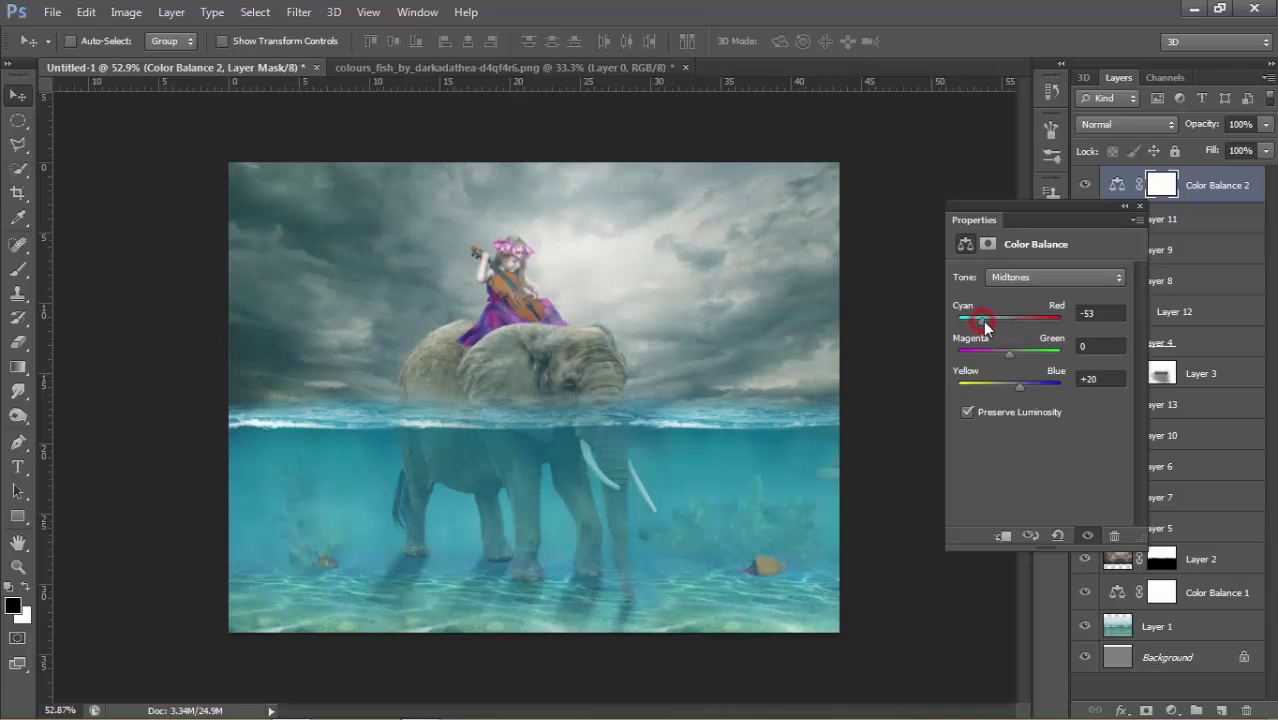
left_click_drag(984, 327, 983, 326)
left_click(1141, 208)
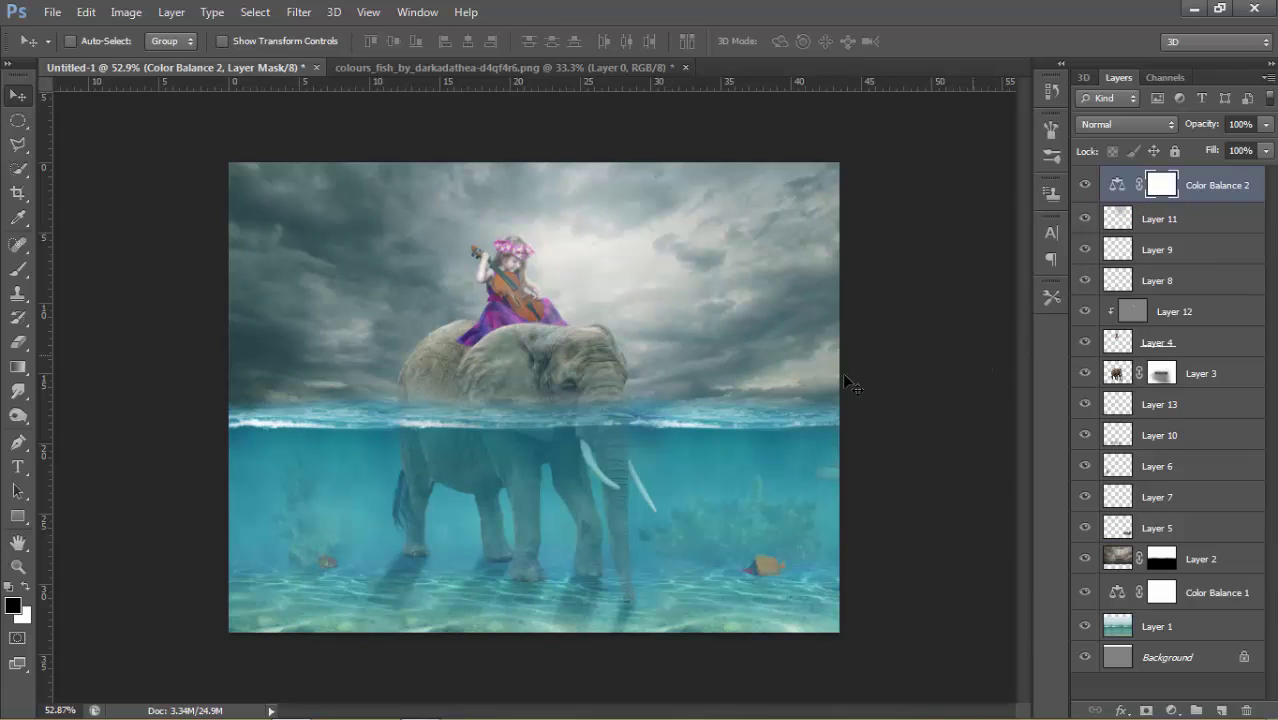
key("g")
double_click(1112, 186)
left_click_drag(985, 325, 988, 326)
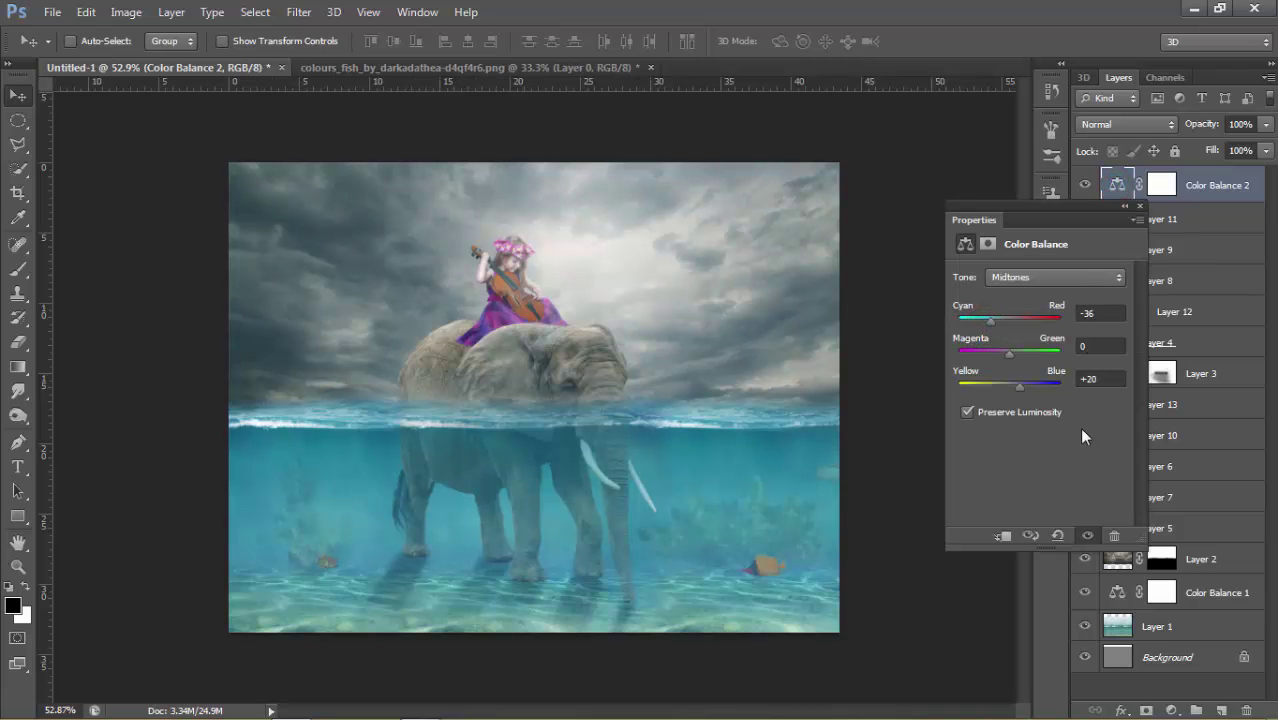
left_click_drag(1019, 386, 1020, 390)
left_click(1138, 205)
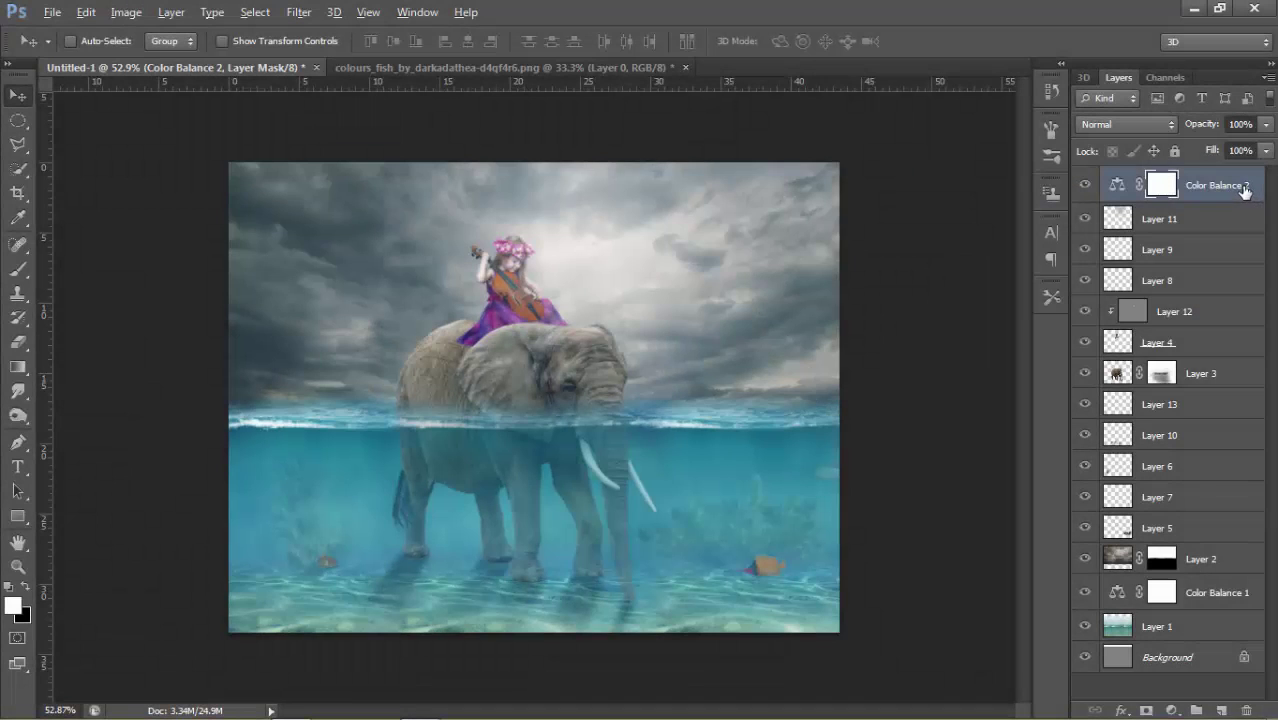
Stamp all visible layers into Layer 14 and open it in Color Efex Pro 4
key("ctrl+shift+alt+e")
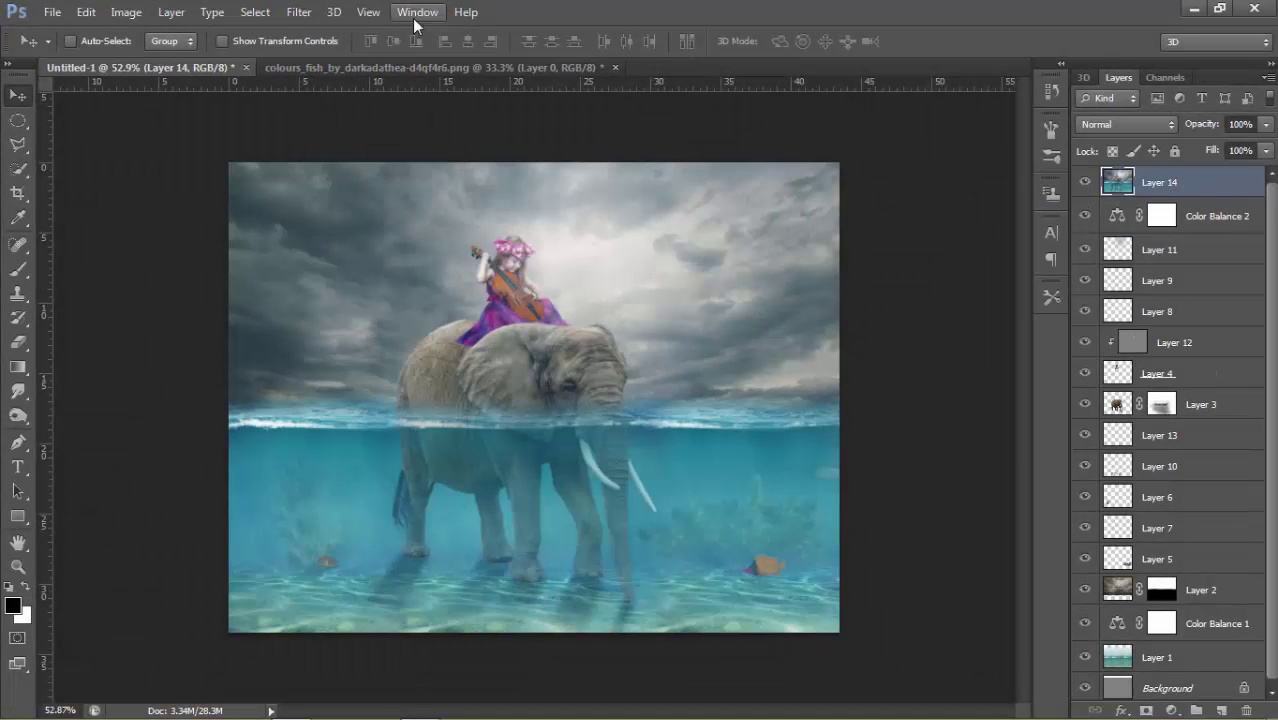
left_click(299, 12)
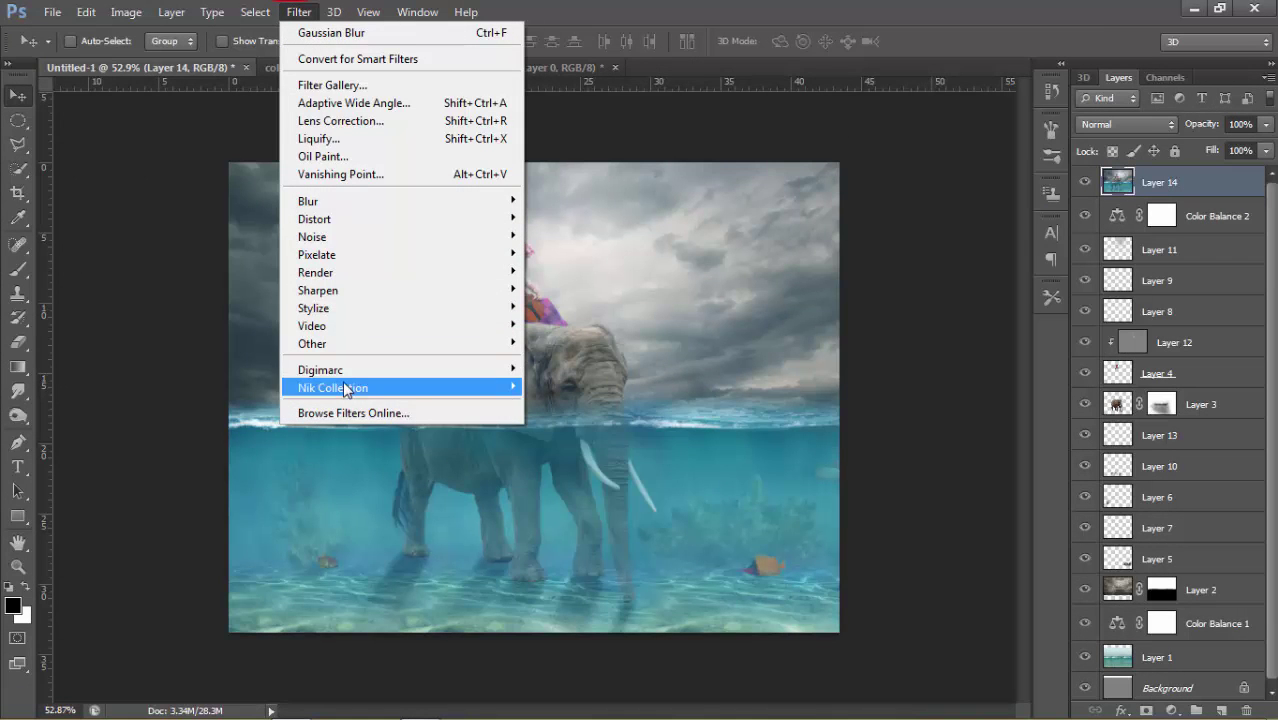
mouse_move(333, 388)
left_click(538, 402)
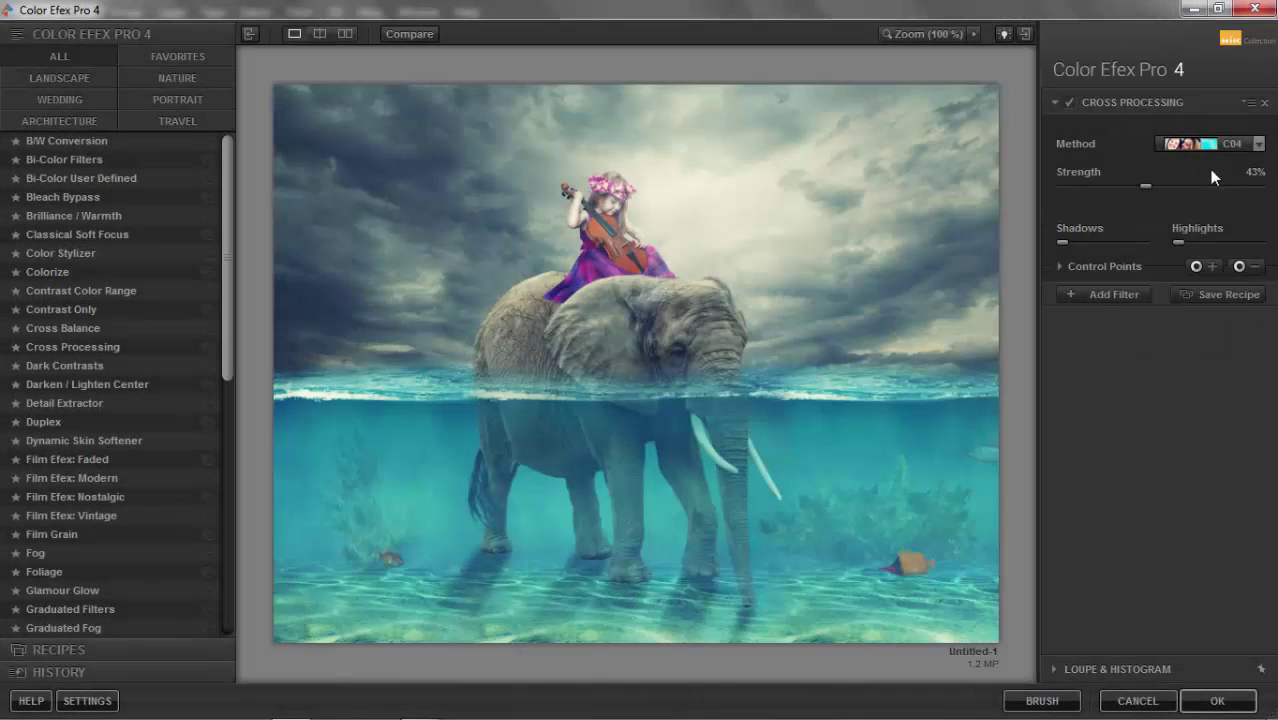
Set Cross Processing to B02, add Darken / Lighten Center and Dynamic Skin Softener, and apply
left_click(1208, 149)
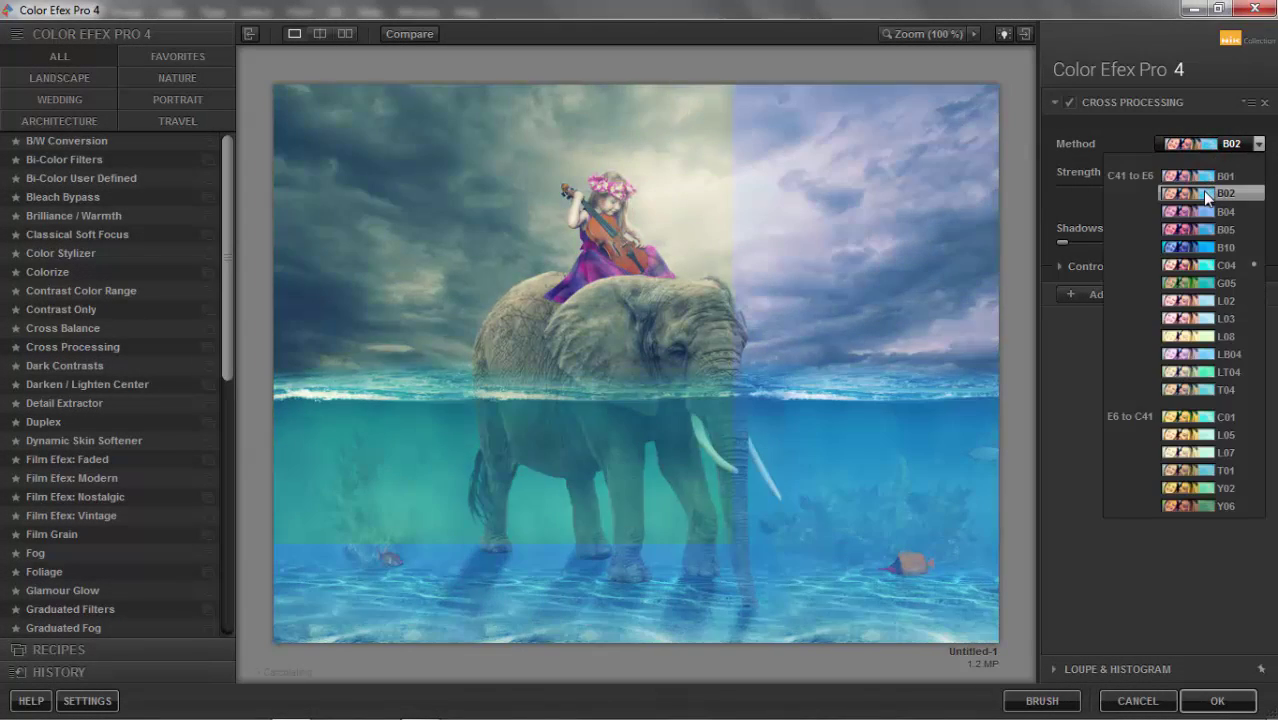
left_click(1206, 194)
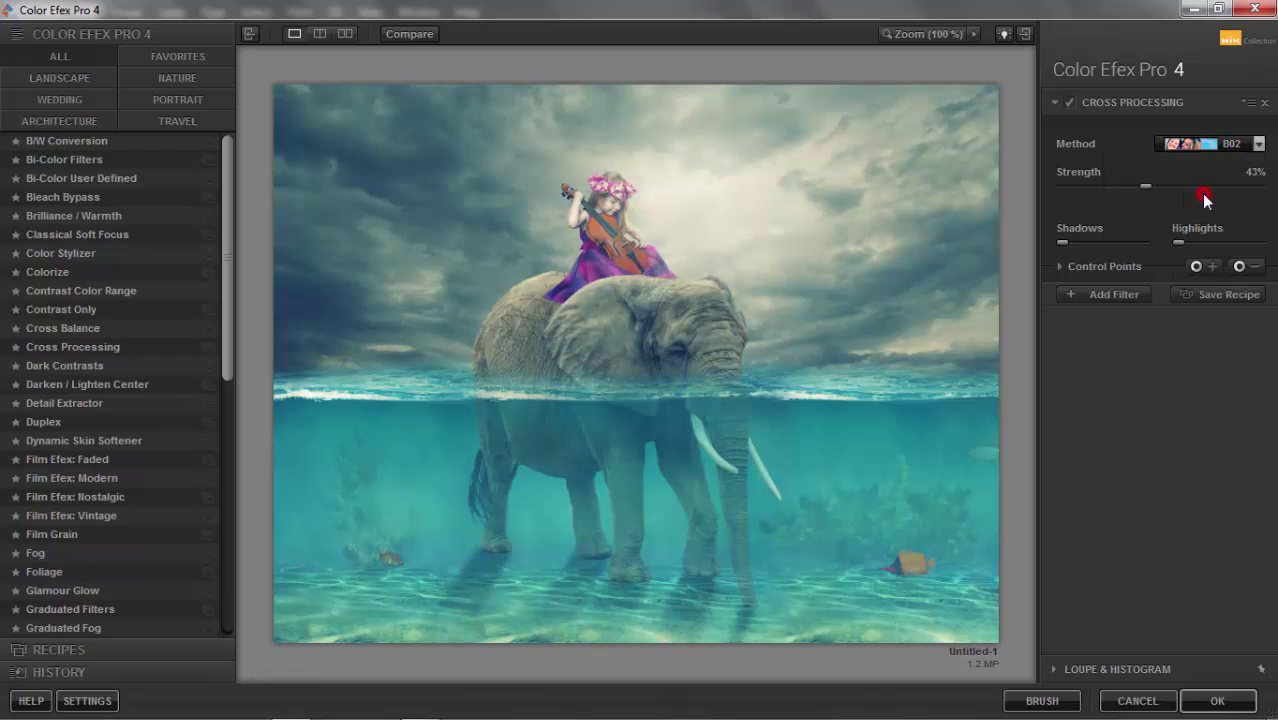
left_click(1079, 300)
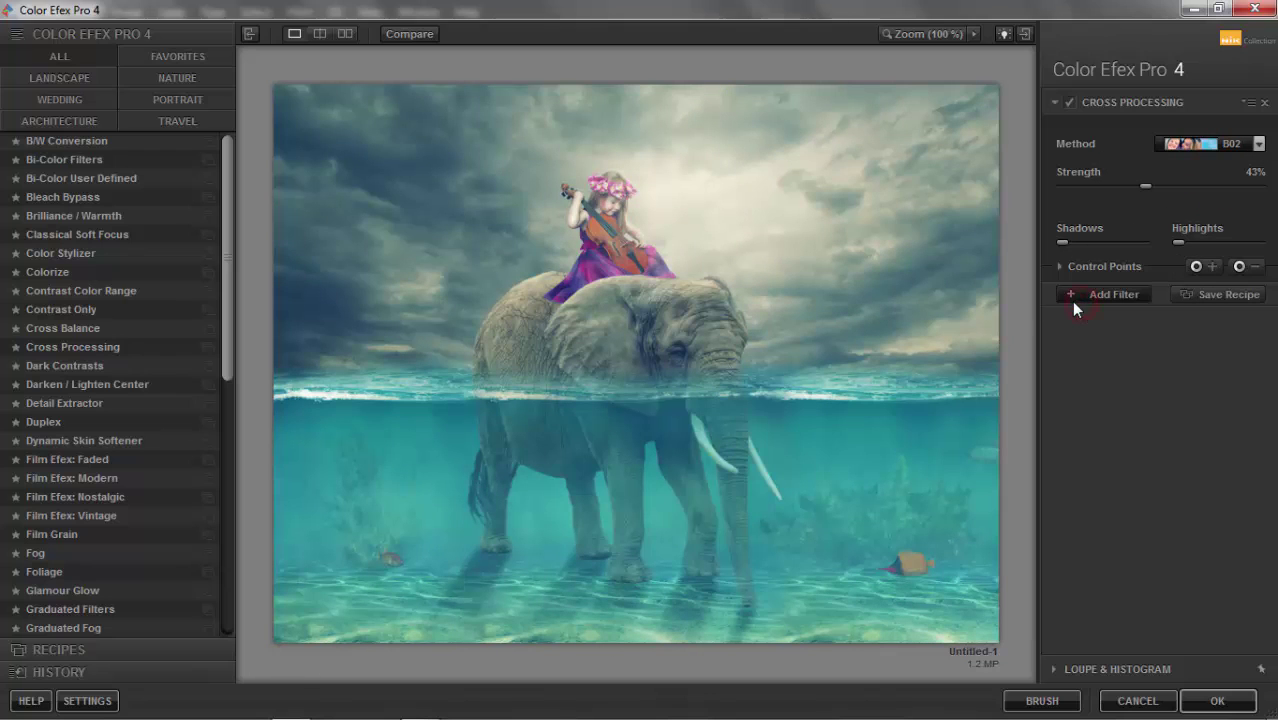
left_click(64, 384)
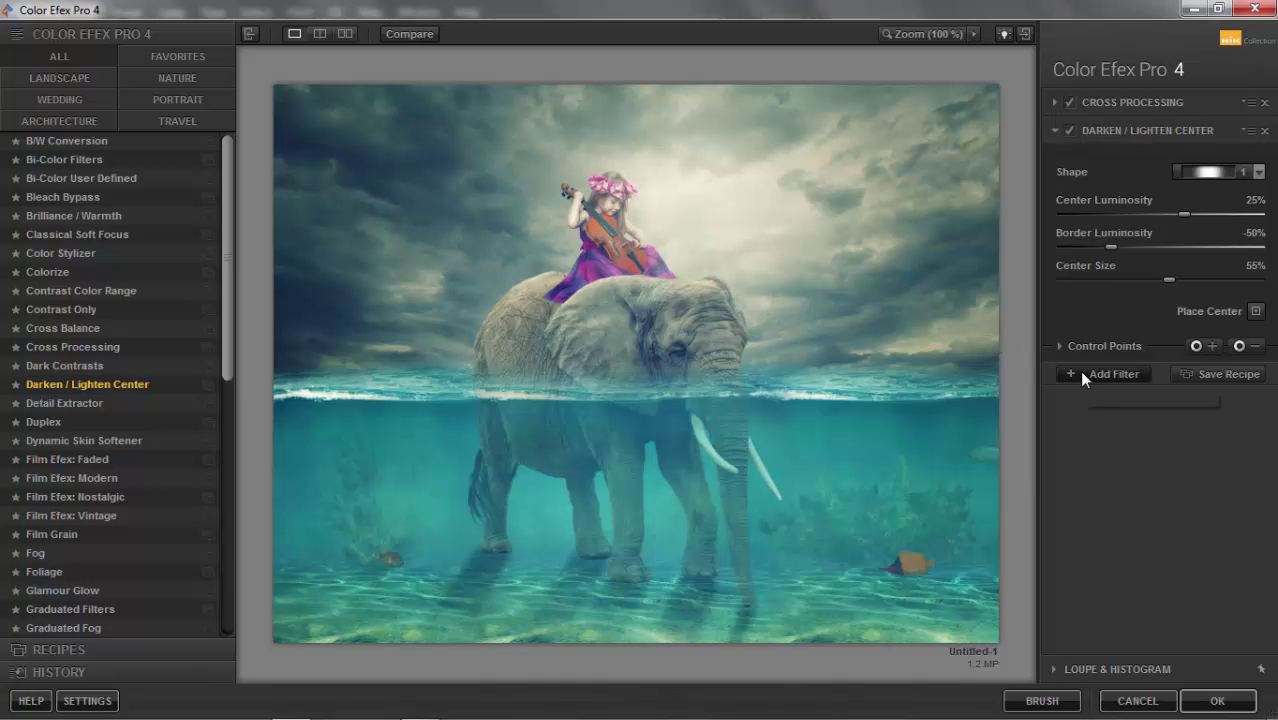
left_click(1081, 374)
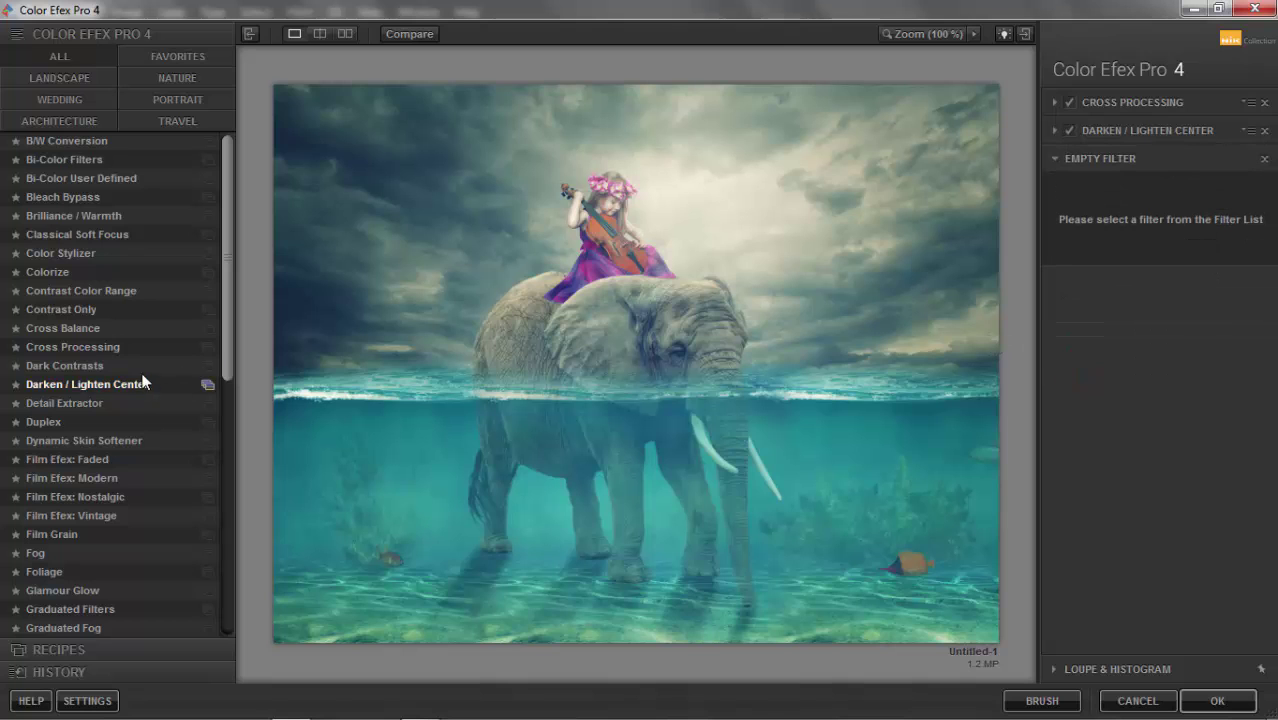
left_click(116, 448)
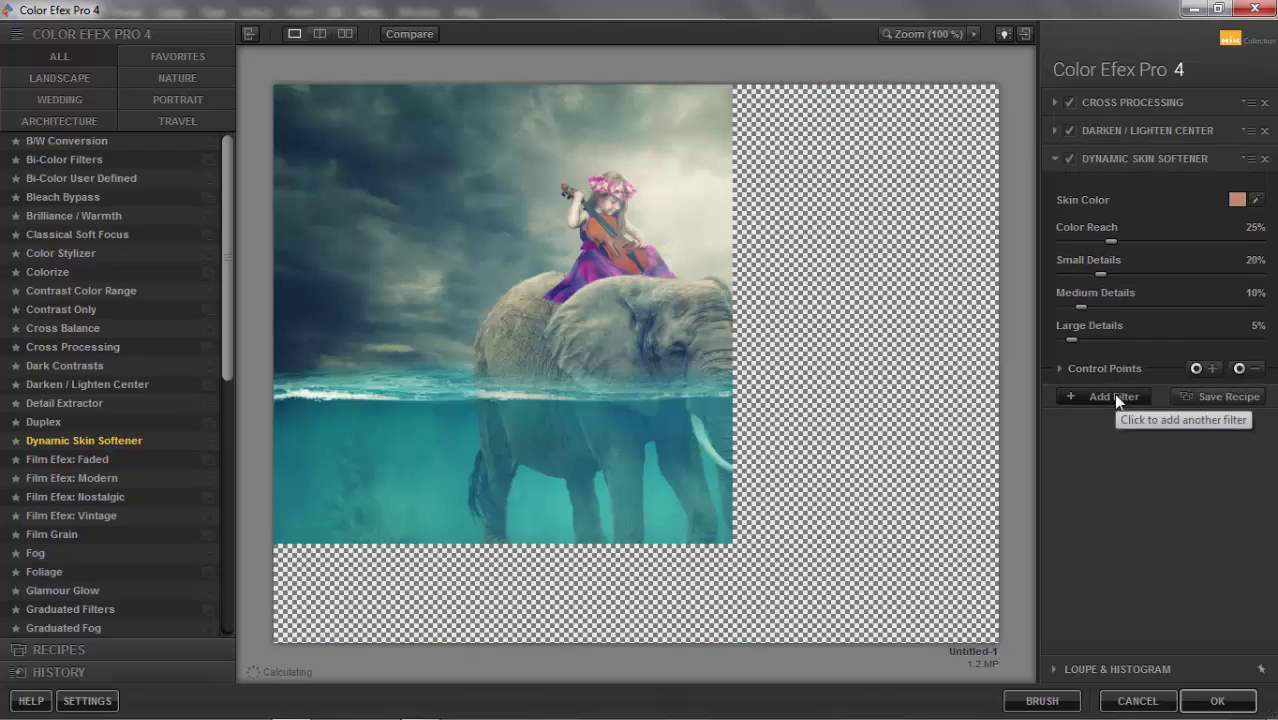
left_click(1115, 396)
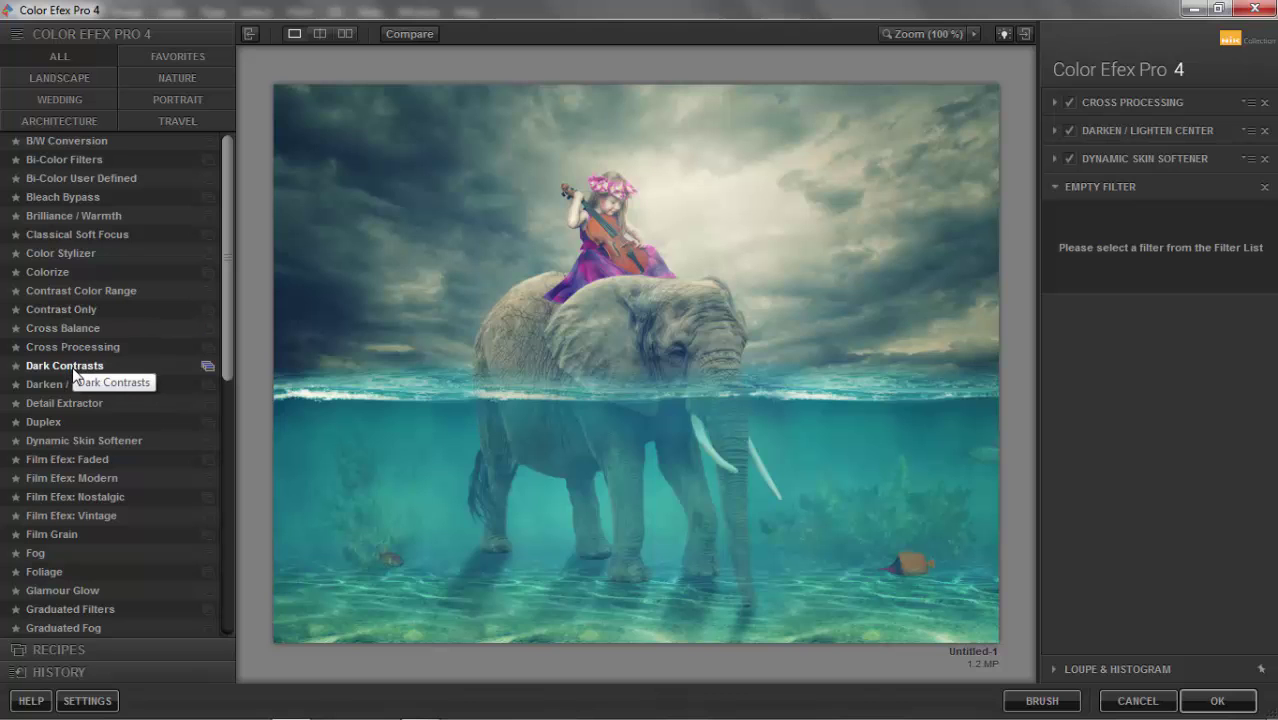
left_click(1217, 700)
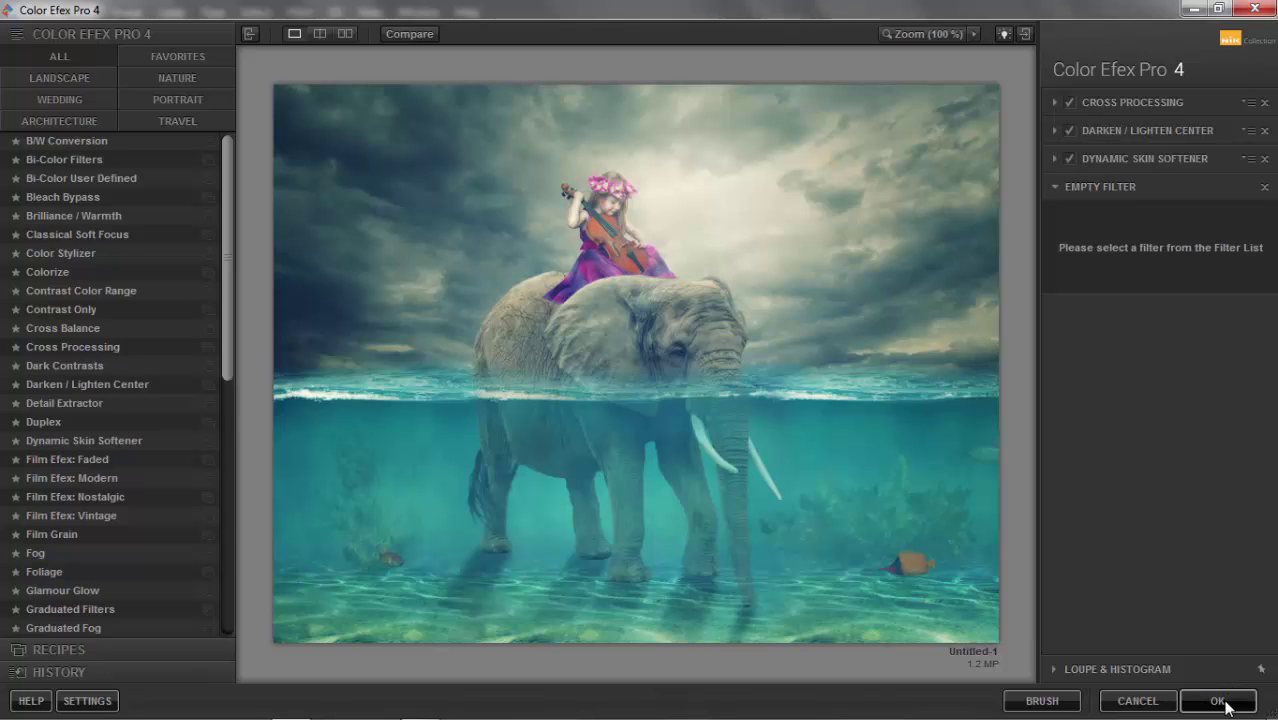